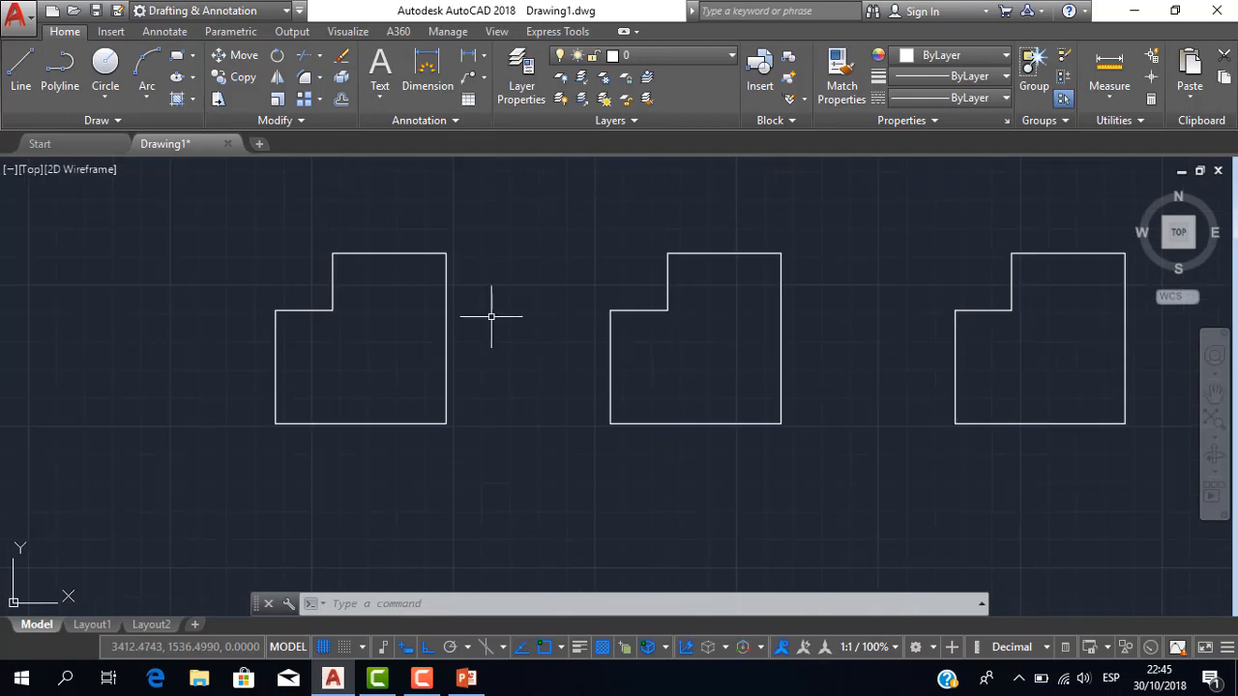
# Step: Examine the upper row of stepped outlines and select the first one to check whether it is a single polyline
pyautogui.scroll(-2, 470, 299)
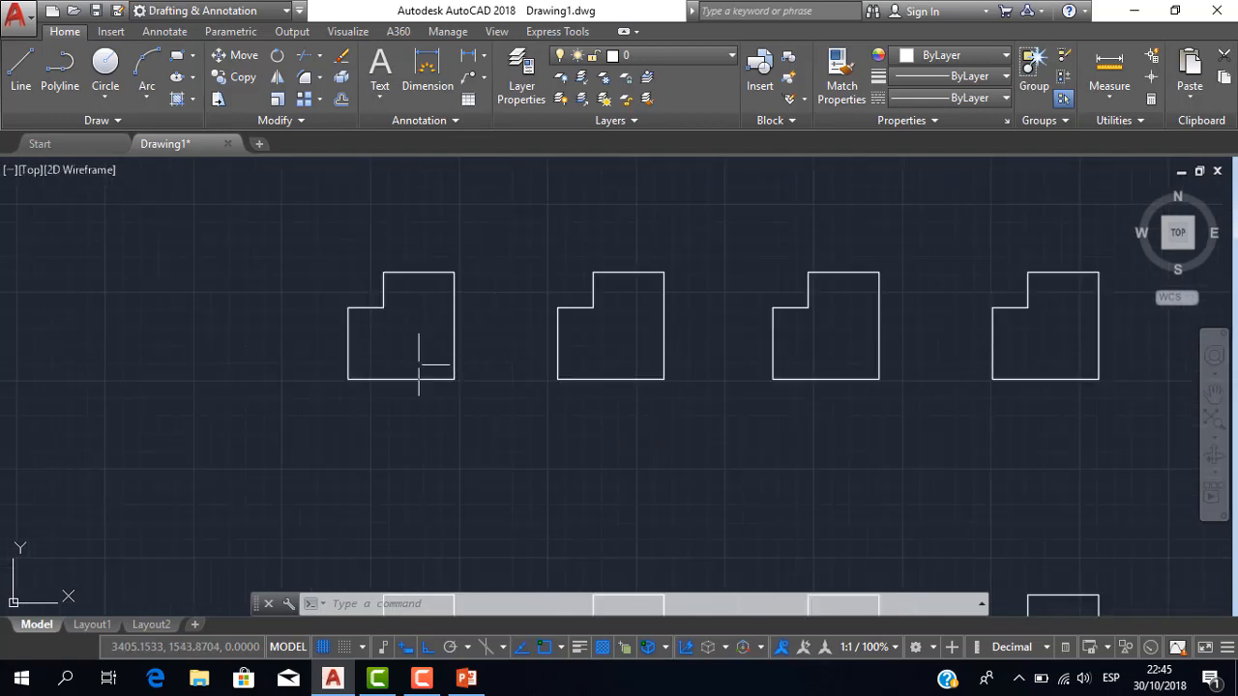
pyautogui.moveTo(457, 308); pyautogui.dragTo(450, 349, button='middle')
pyautogui.scroll(2, 544, 354)
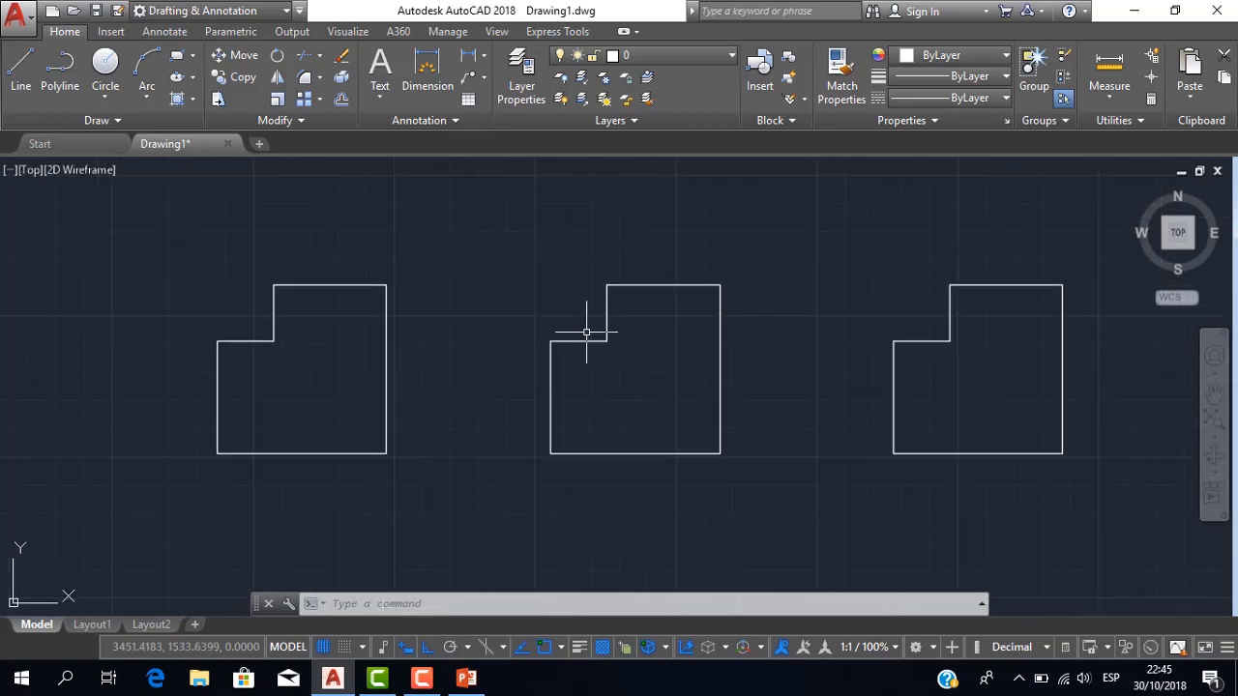
pyautogui.scroll(-4, 583, 344)
pyautogui.scroll(2, 492, 318)
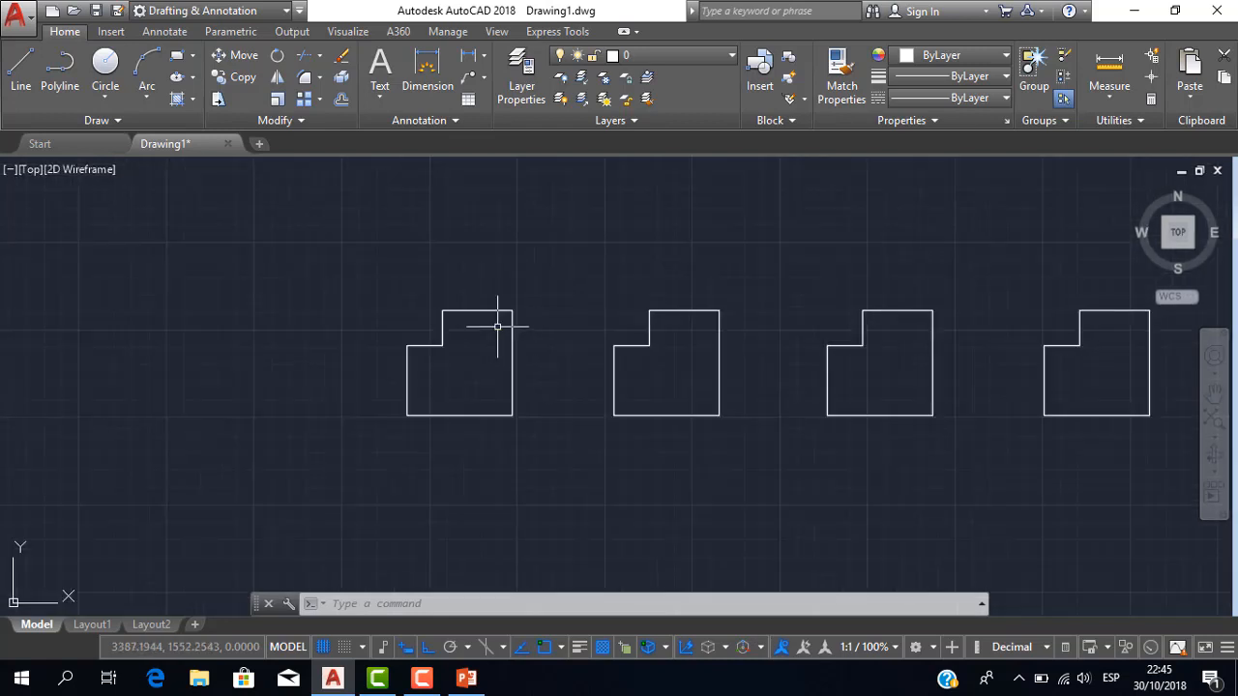
pyautogui.scroll(-2, 489, 311)
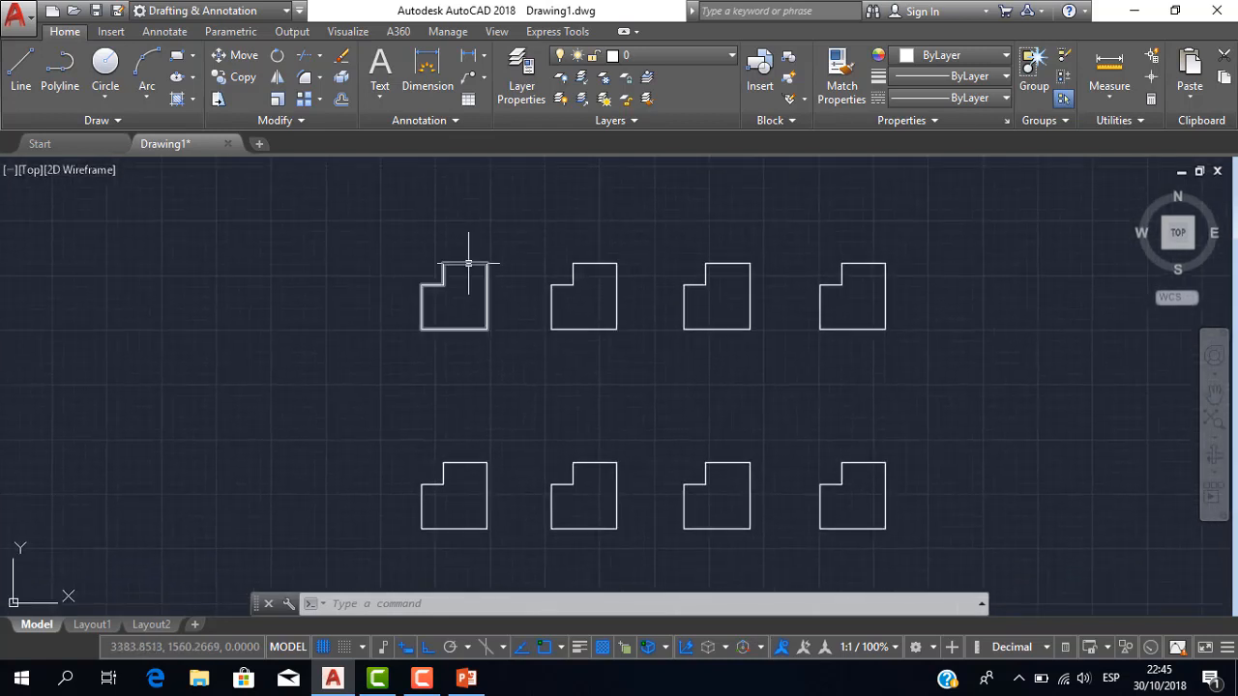
pyautogui.click(469, 263)
pyautogui.scroll(2, 481, 226)
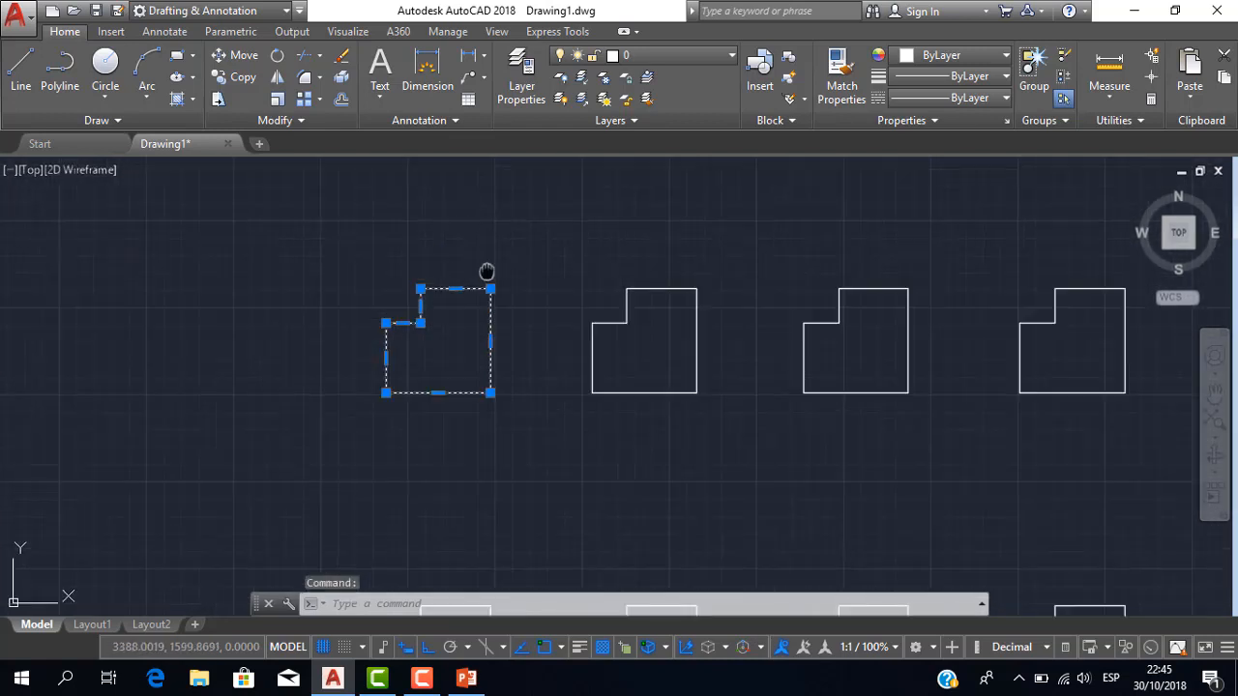
pyautogui.moveTo(486, 268); pyautogui.dragTo(446, 308, button='middle')
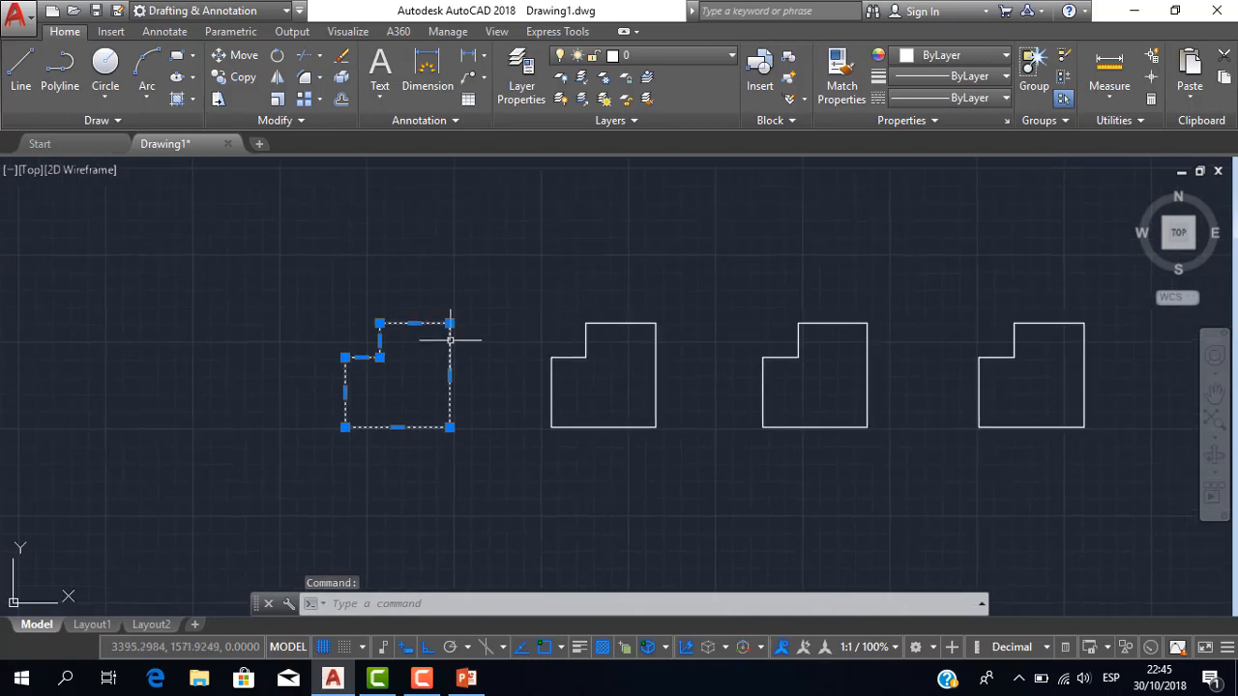
pyautogui.press('Escape')
pyautogui.click(436, 321)
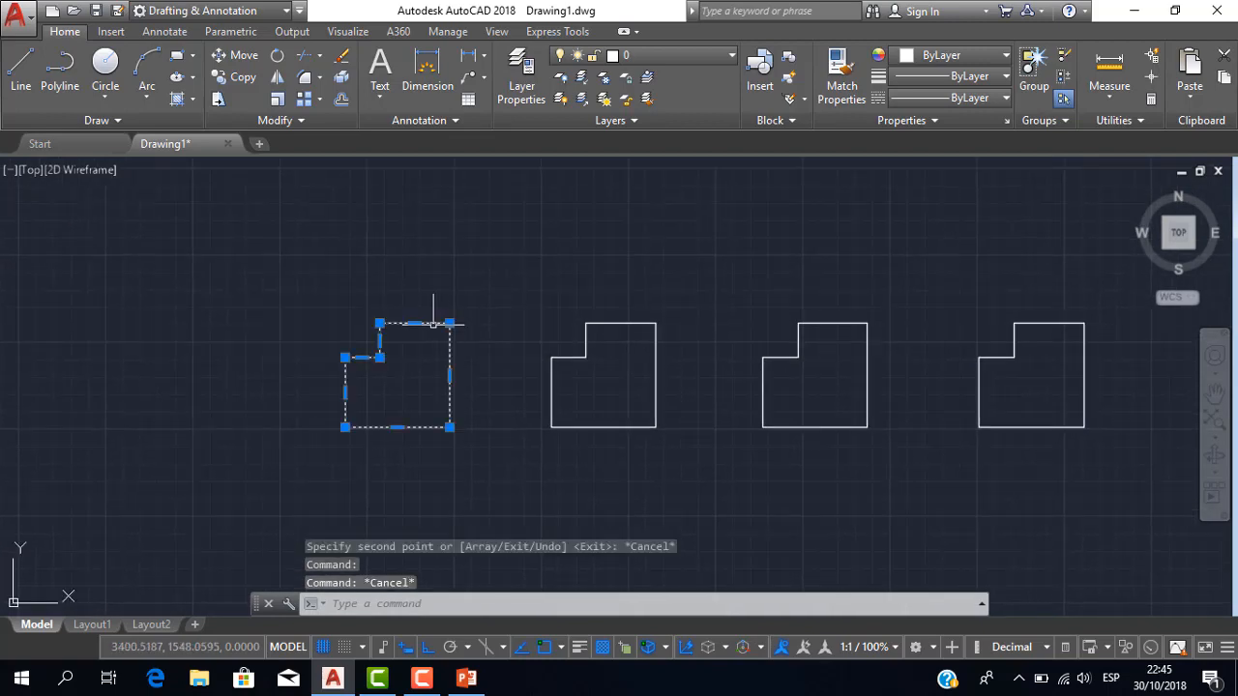
pyautogui.press('Escape')
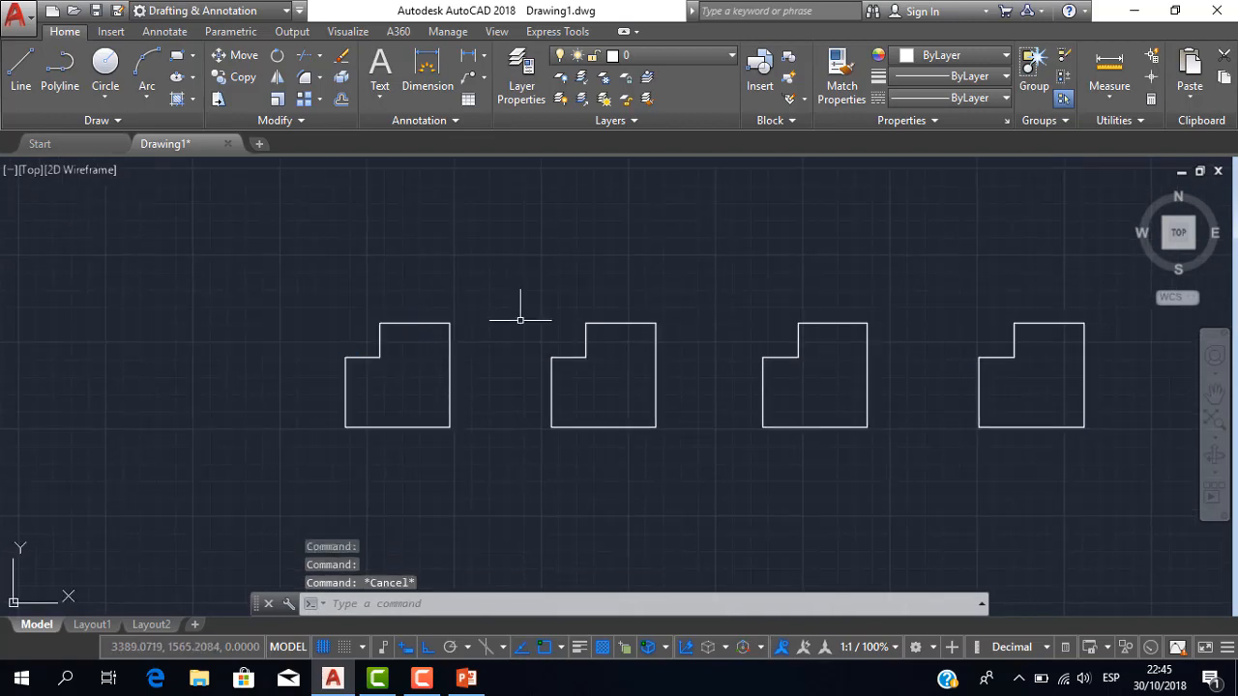
# Step: Select two different edges of the second outline to check whether it consists of separate lines
pyautogui.click(625, 323)
pyautogui.press('Escape')
pyautogui.click(657, 366)
pyautogui.press('Escape')
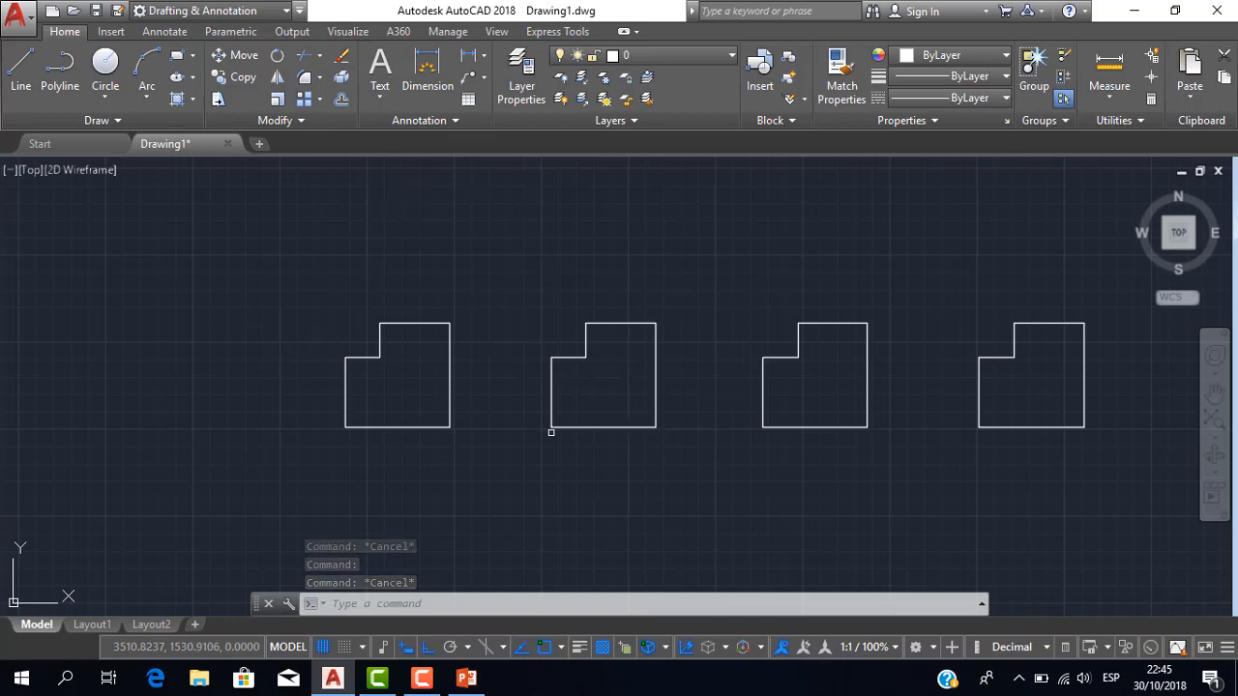
# Step: Check the list of available status bar toggles and the state of Dynamic Input
pyautogui.click(1226, 647)
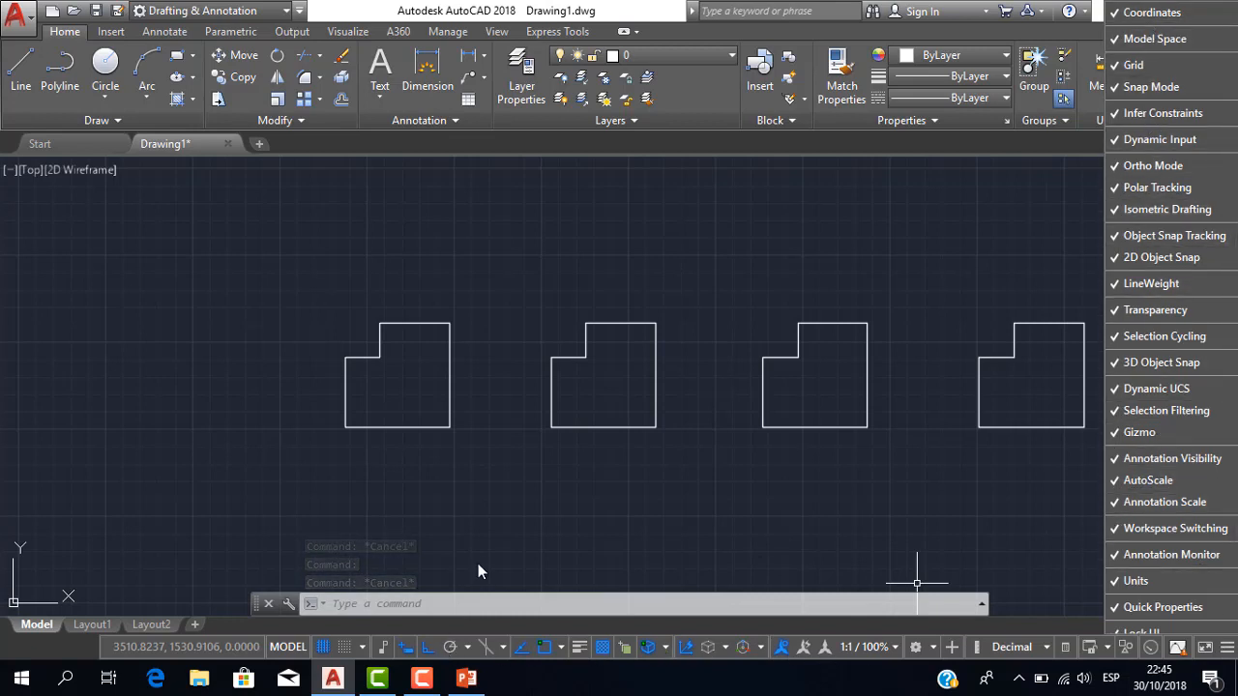
pyautogui.click(488, 528)
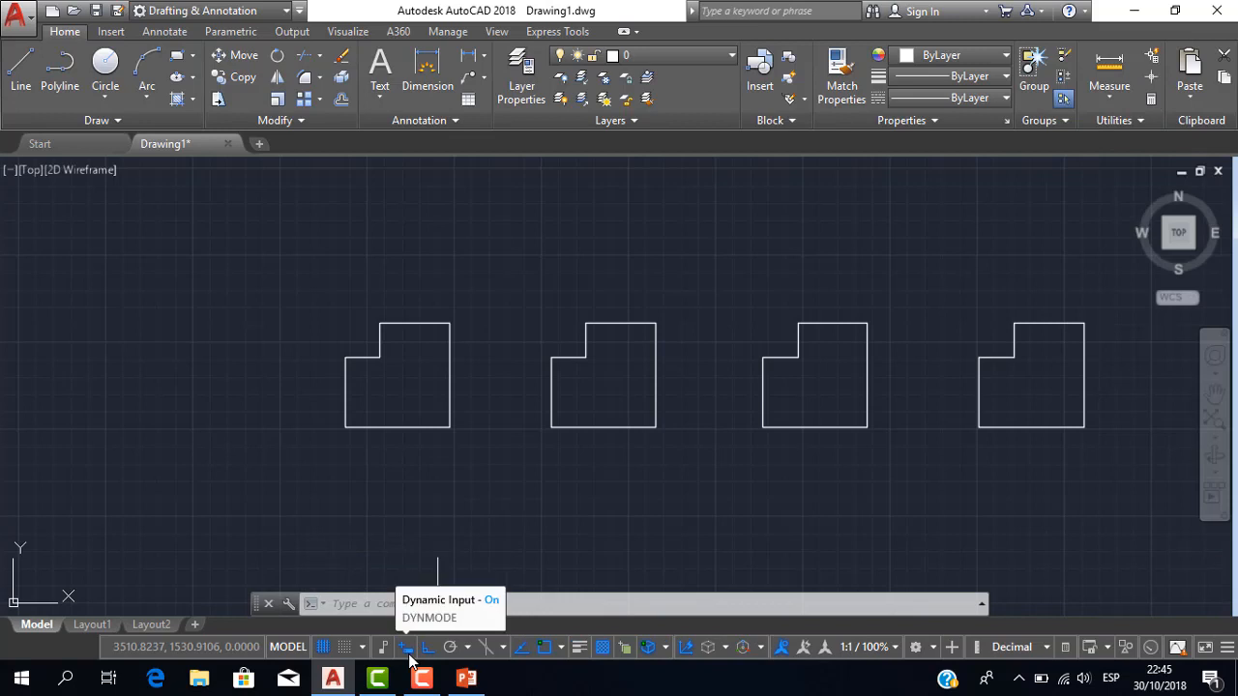
pyautogui.click(601, 466)
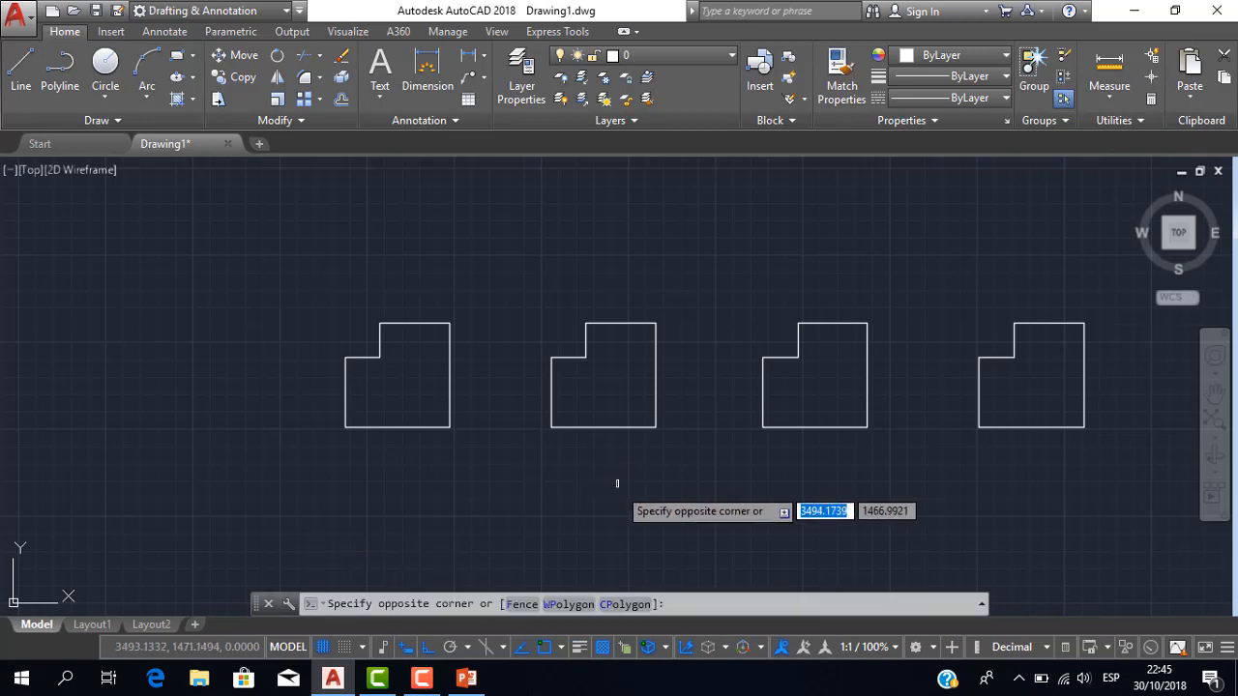
pyautogui.click(612, 486)
# Step: Look up which corner-modifying tools are grouped with Fillet and bring the first two outlines into close view
pyautogui.scroll(-2, 626, 436)
pyautogui.scroll(2, 594, 420)
pyautogui.moveTo(594, 419); pyautogui.dragTo(522, 359, button='middle')
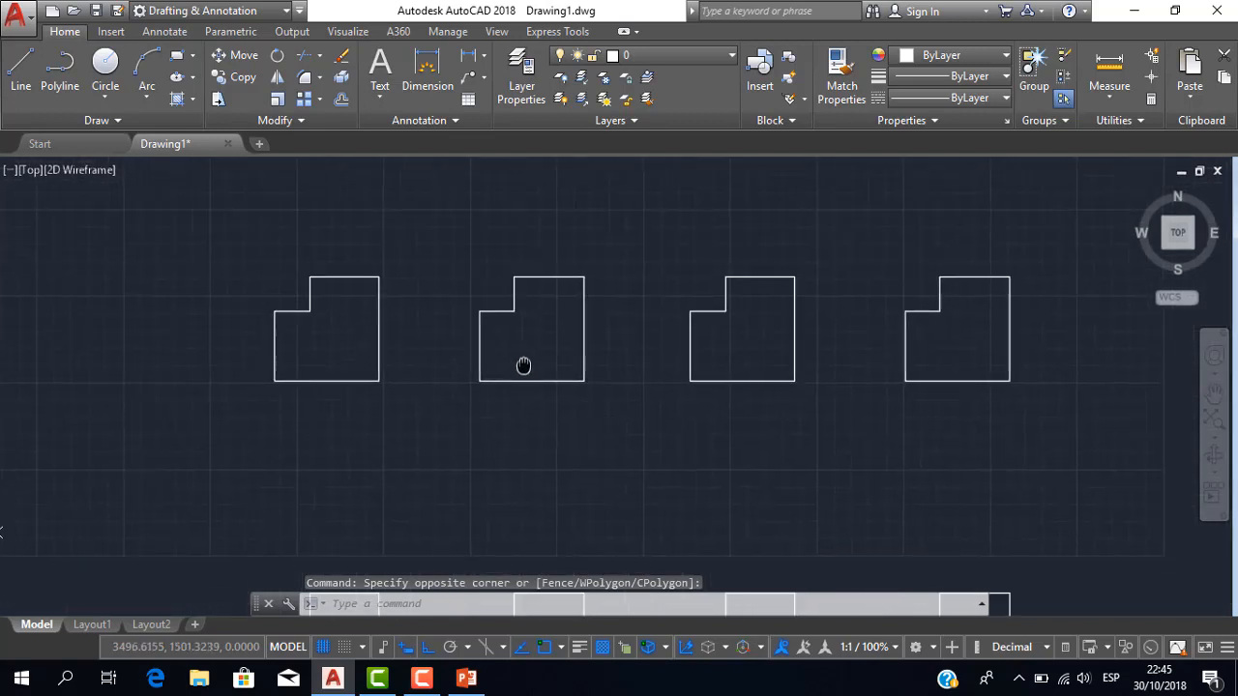
pyautogui.scroll(2, 364, 249)
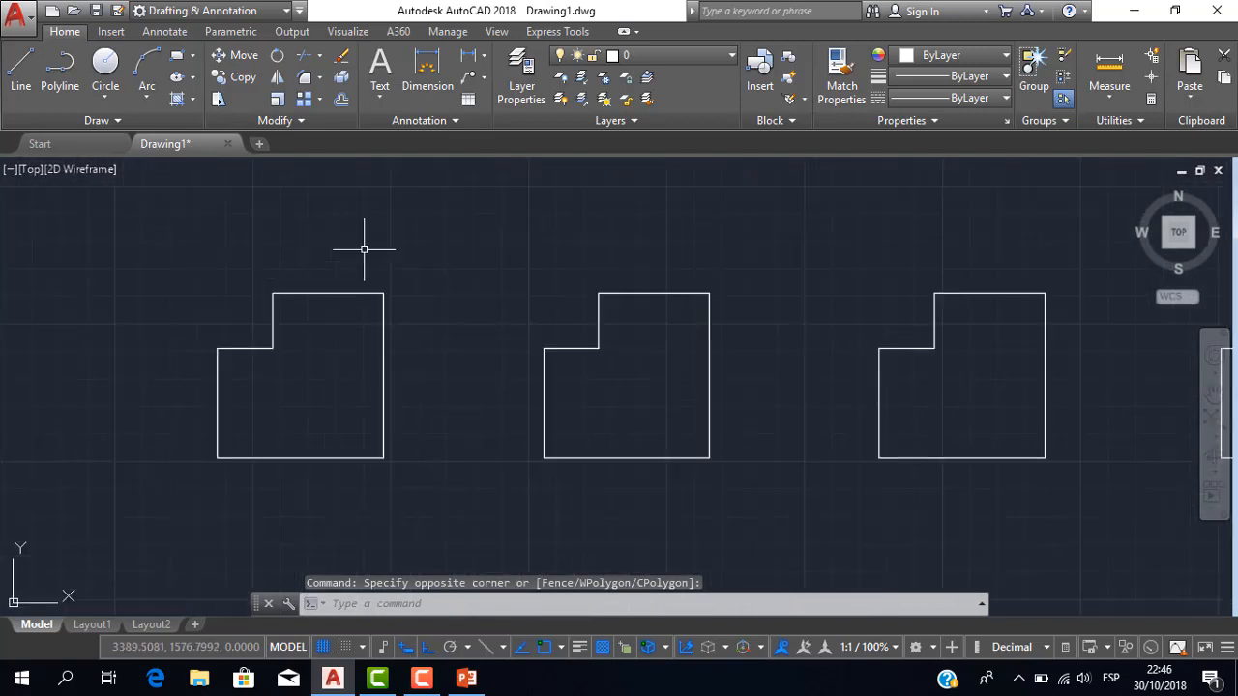
pyautogui.click(320, 84)
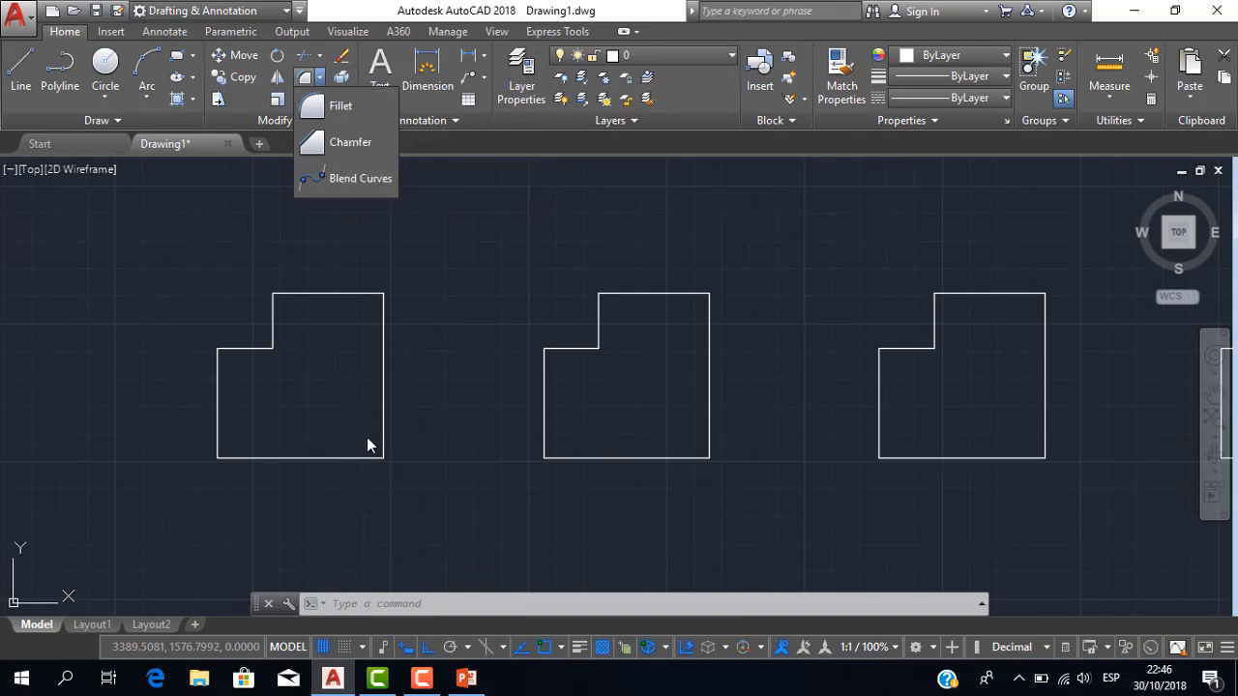
pyautogui.click(459, 391)
pyautogui.scroll(2, 403, 299)
pyautogui.moveTo(404, 299)
pyautogui.mouseDown(button='middle')
pyautogui.moveTo(516, 280)
pyautogui.moveTo(478, 304)
pyautogui.mouseUp(button='middle')
pyautogui.scroll(-2, 512, 280)
pyautogui.scroll(2, 511, 279)
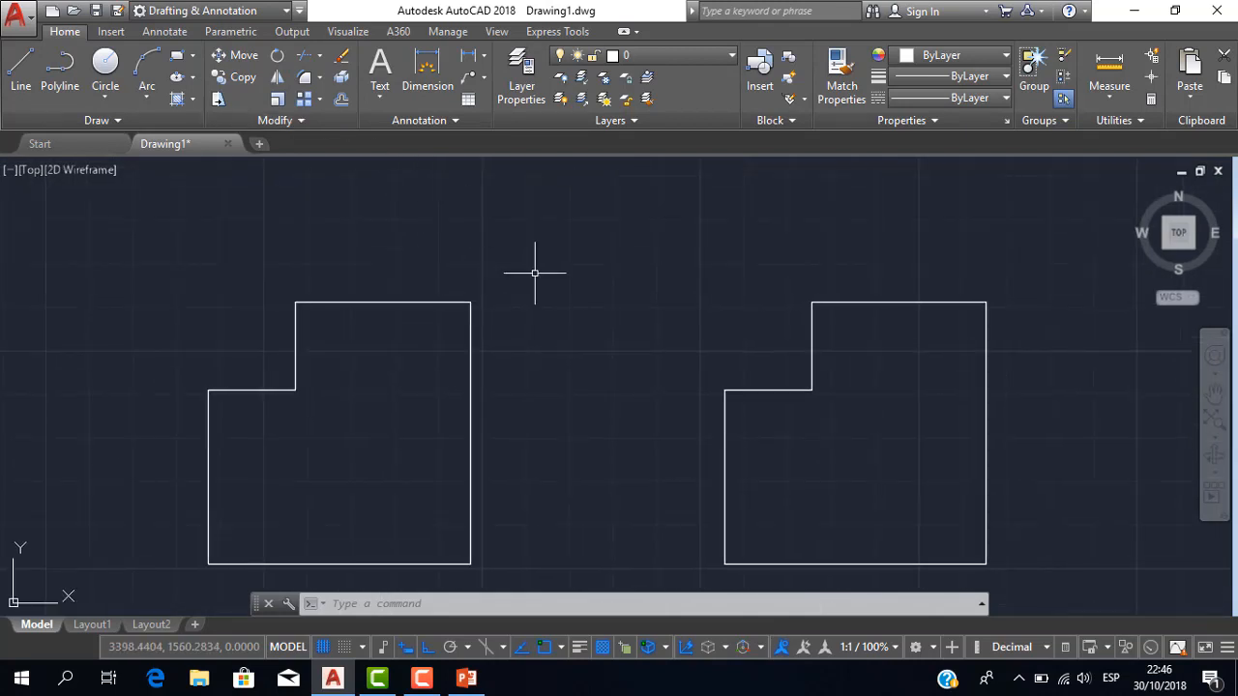
# Step: Start the Fillet command, review its Undo, Polyline, Radius, Trim and Multiple options, and leave it without filleting anything
pyautogui.write('f')
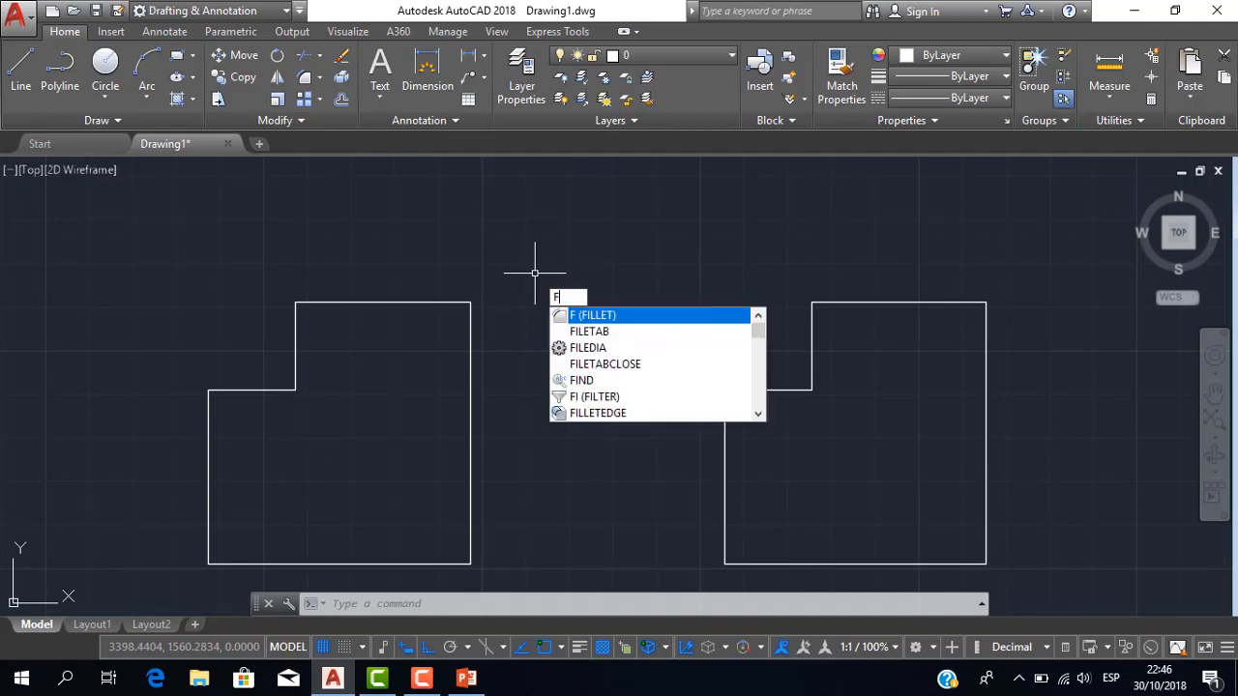
pyautogui.press('Return')
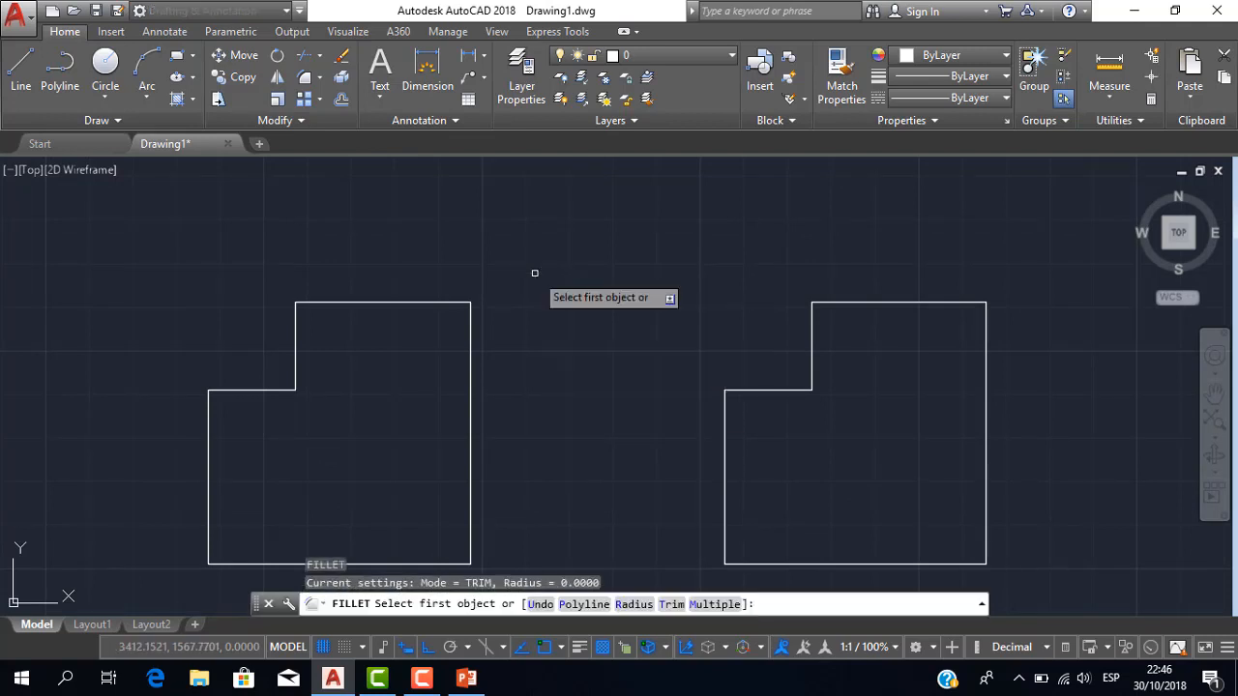
pyautogui.press('Down')
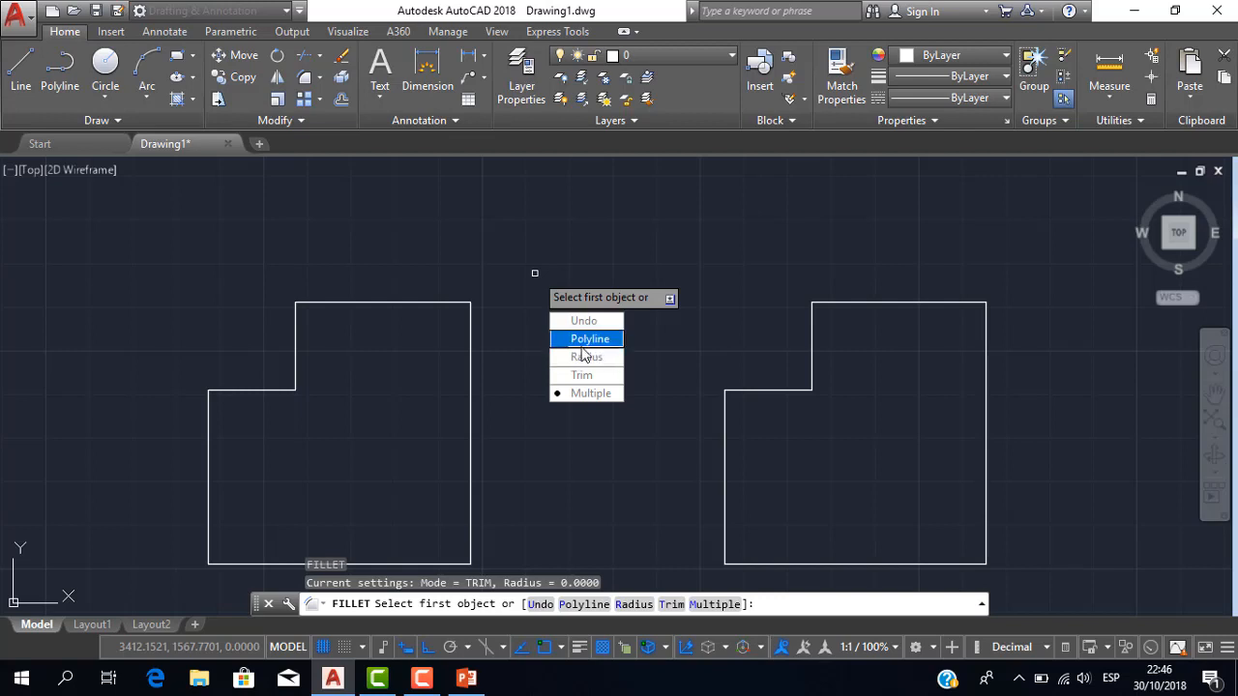
pyautogui.click(500, 350)
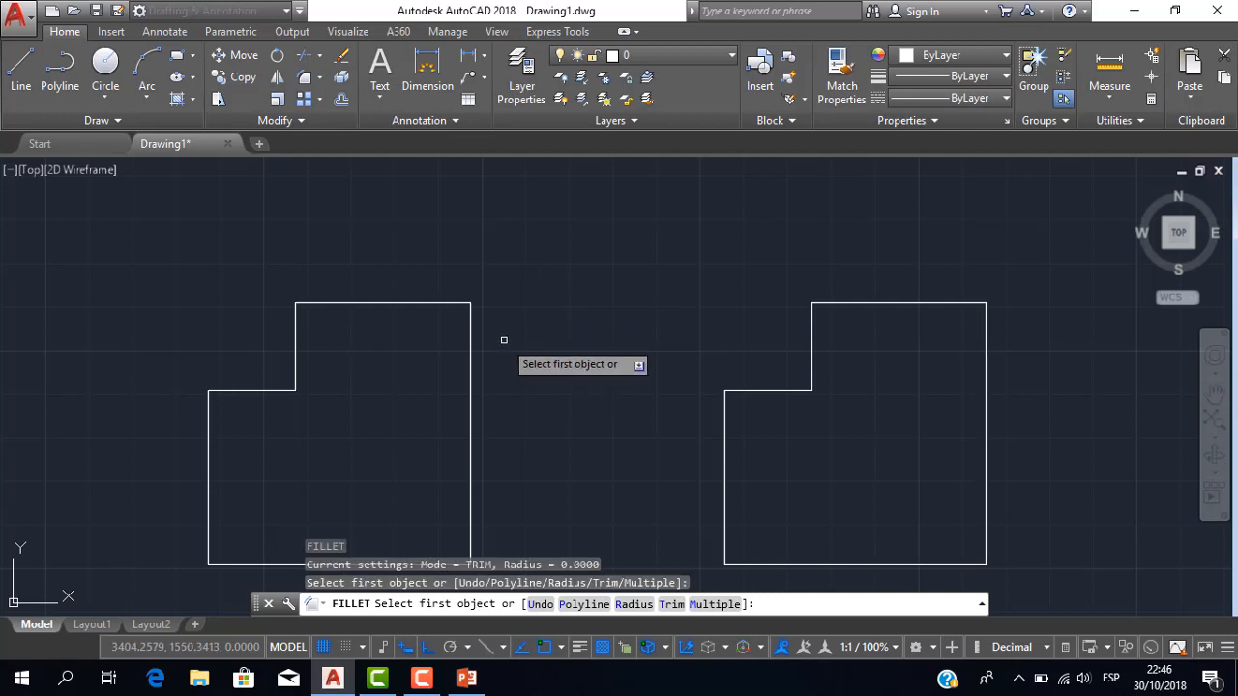
pyautogui.press('Escape')
# Step: Recheck the first outline's object type by selecting and deselecting it
pyautogui.moveTo(475, 310)
pyautogui.mouseDown(button='middle')
pyautogui.moveTo(518, 274)
pyautogui.moveTo(513, 253)
pyautogui.mouseUp(button='middle')
pyautogui.scroll(-2, 511, 280)
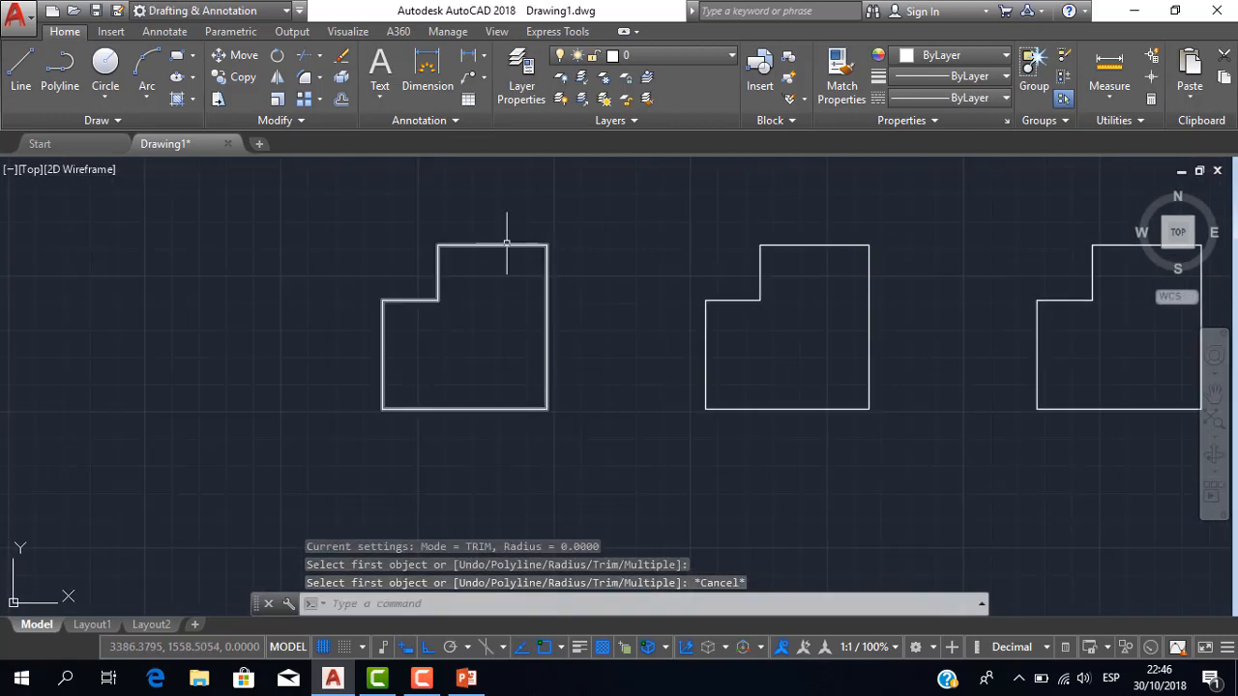
pyautogui.click(480, 245)
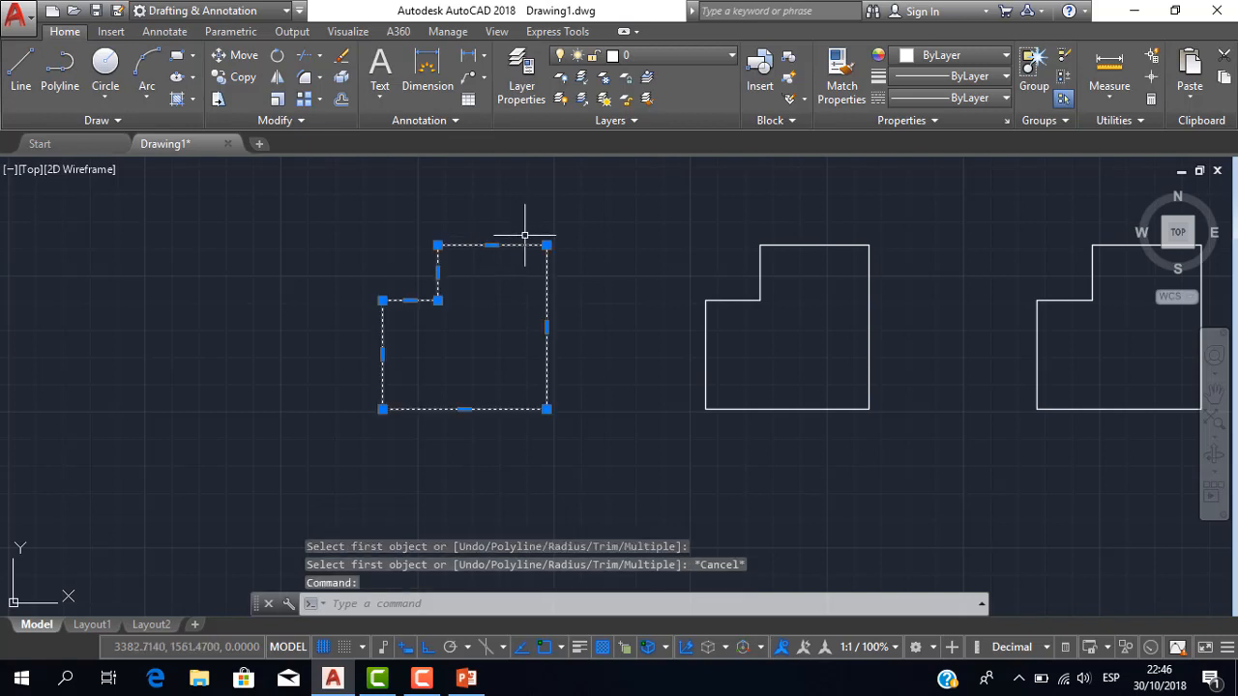
pyautogui.press('Escape')
pyautogui.scroll(3, 513, 291)
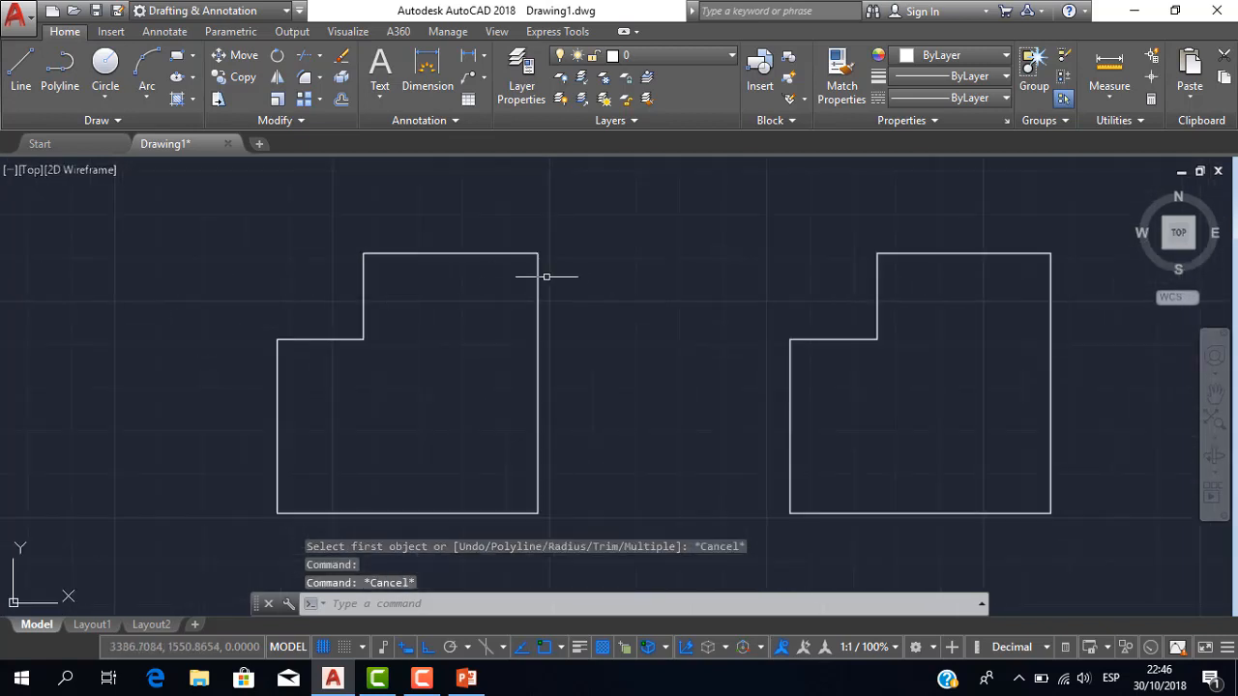
# Step: Fillet all corners of the first outline at once with a radius of 10, using Fillet's Polyline option
pyautogui.write('f')
pyautogui.press('Return')
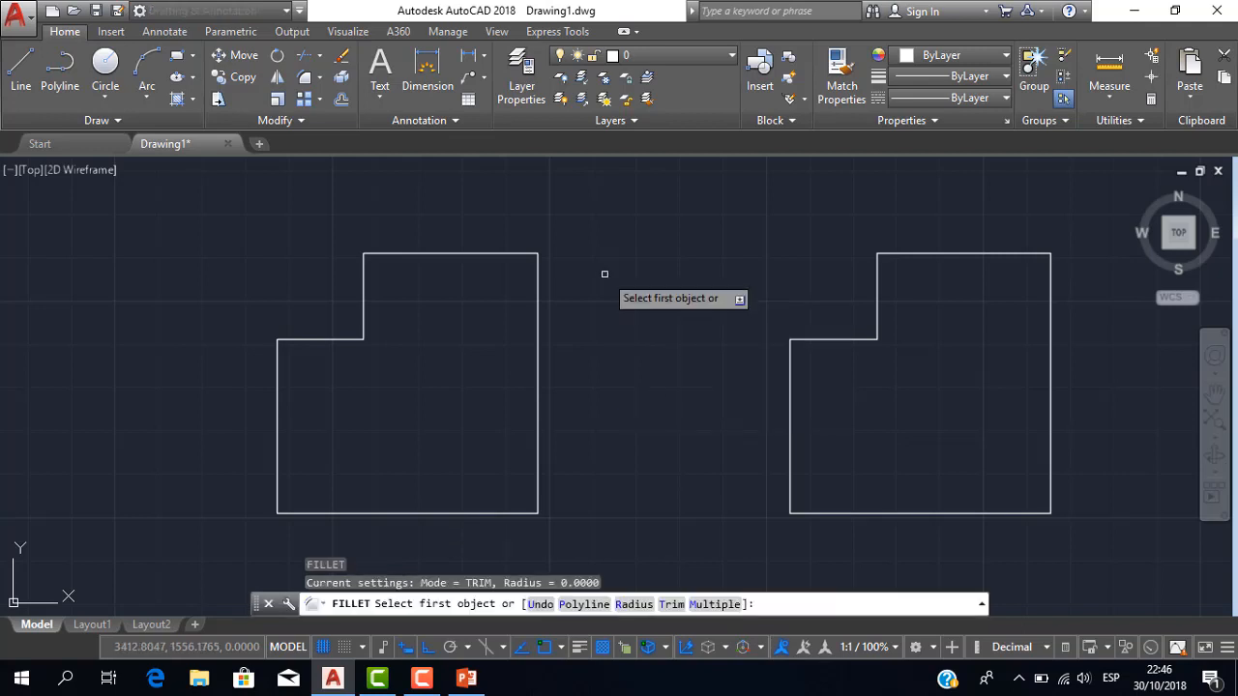
pyautogui.press('Down')
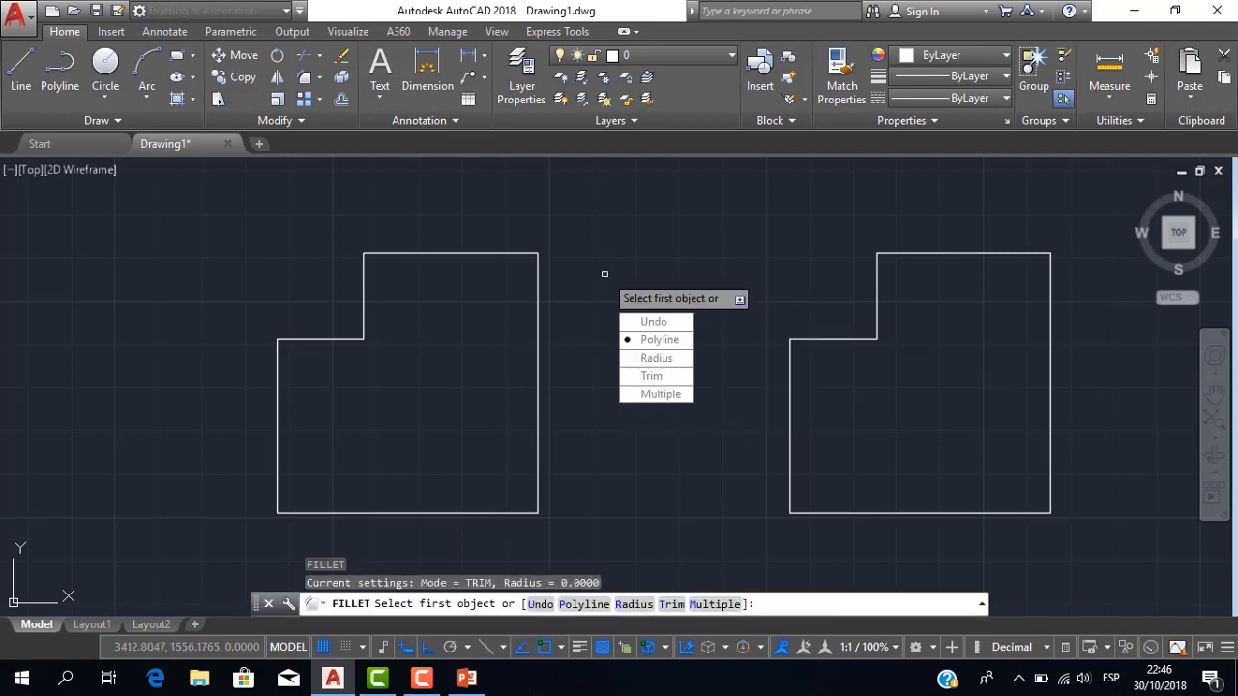
pyautogui.press('Return')
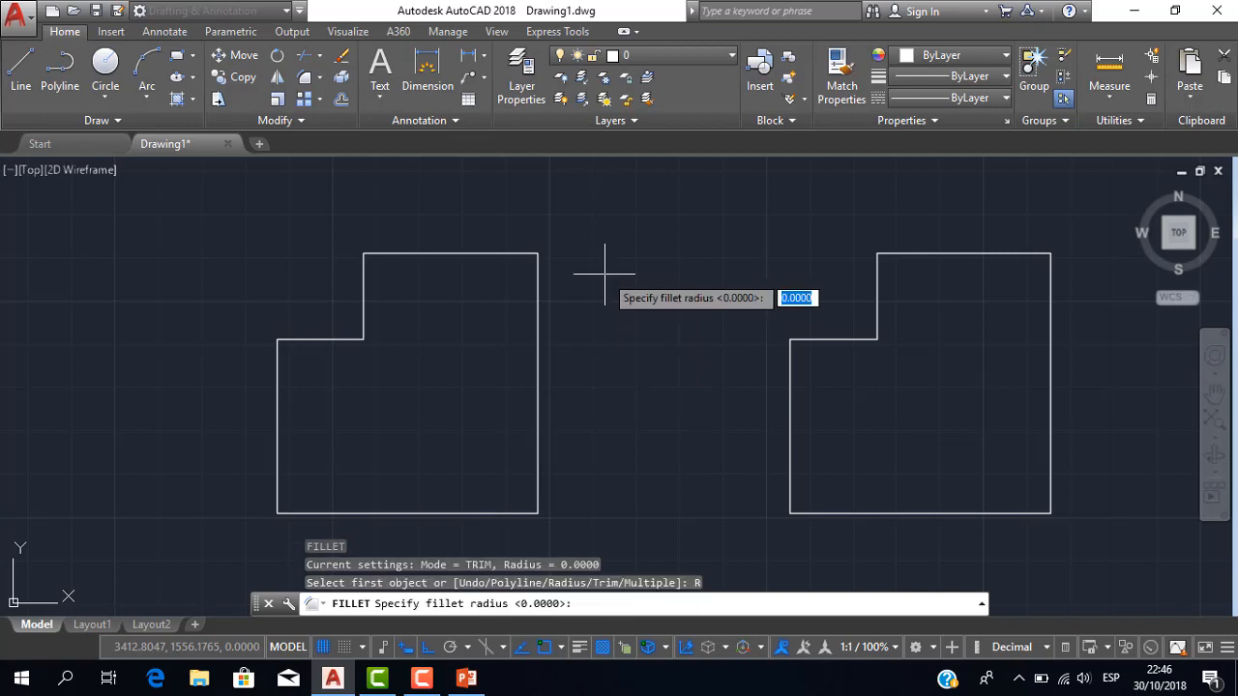
pyautogui.write('10')
pyautogui.press('Return')
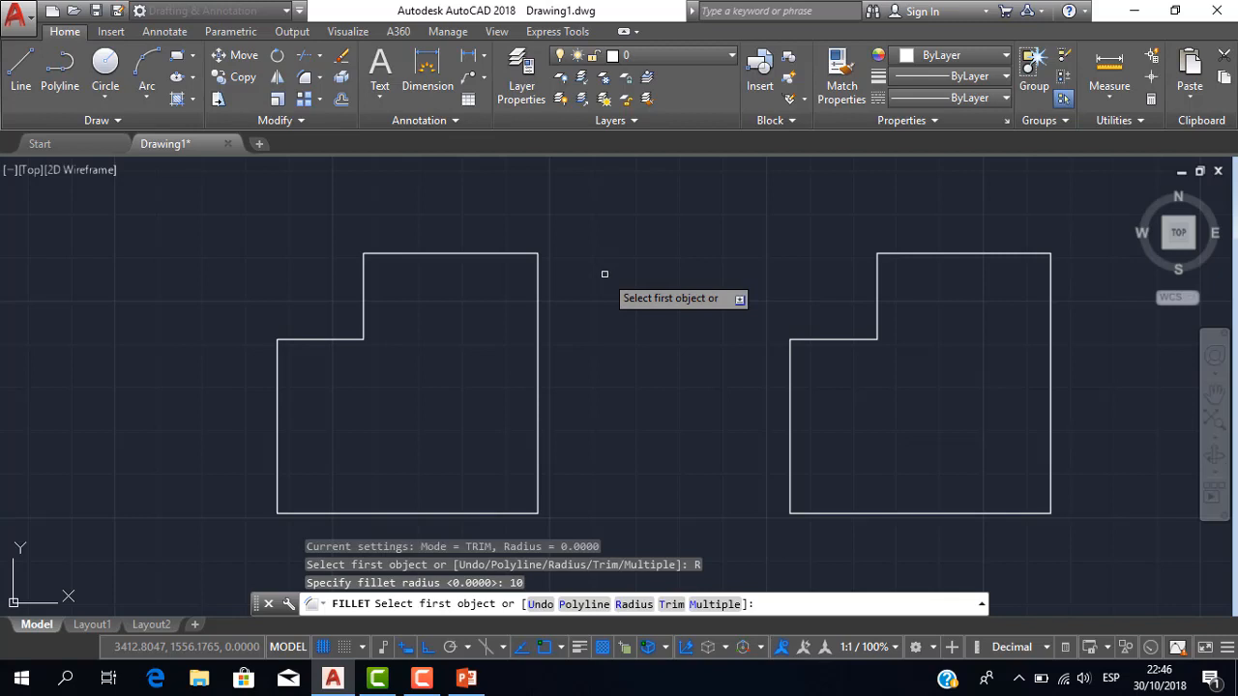
pyautogui.press('Down')
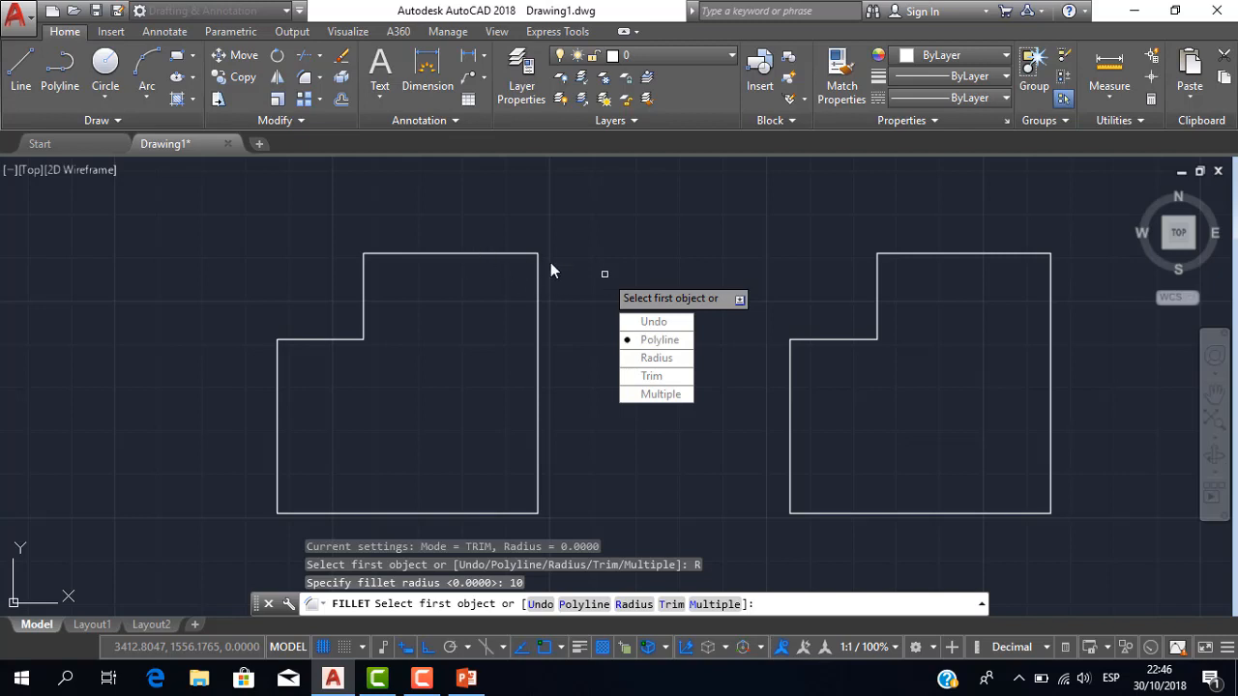
pyautogui.press('Return')
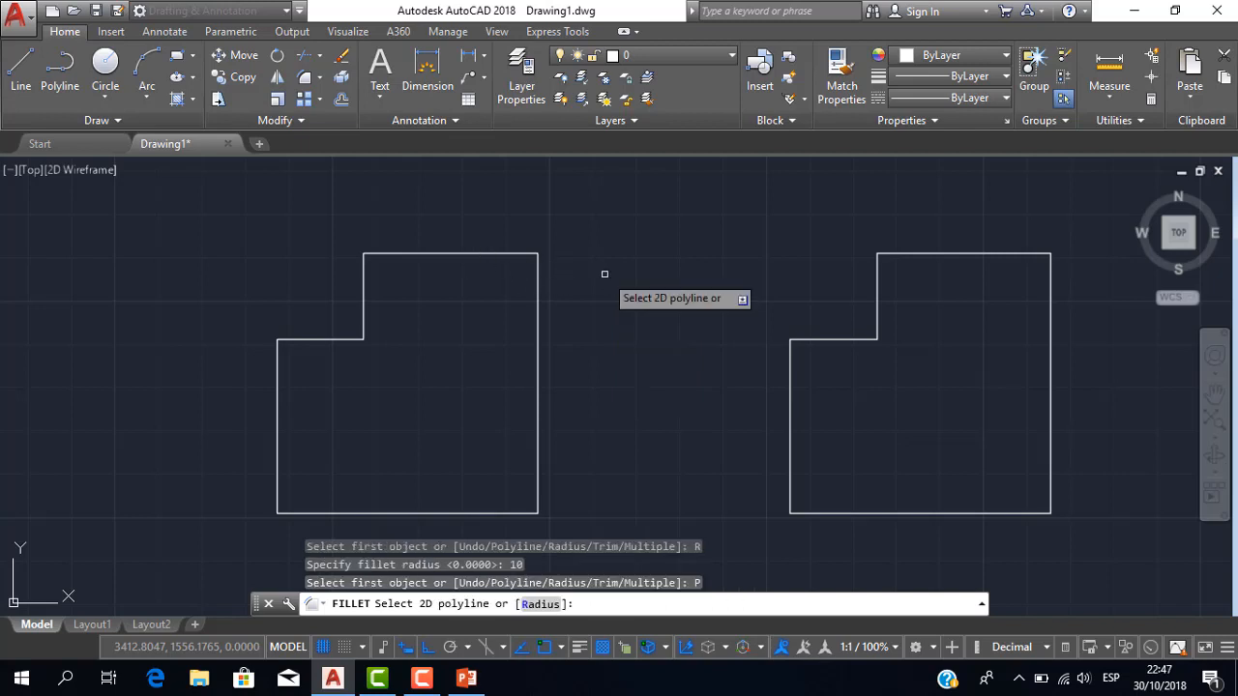
pyautogui.scroll(2, 547, 237)
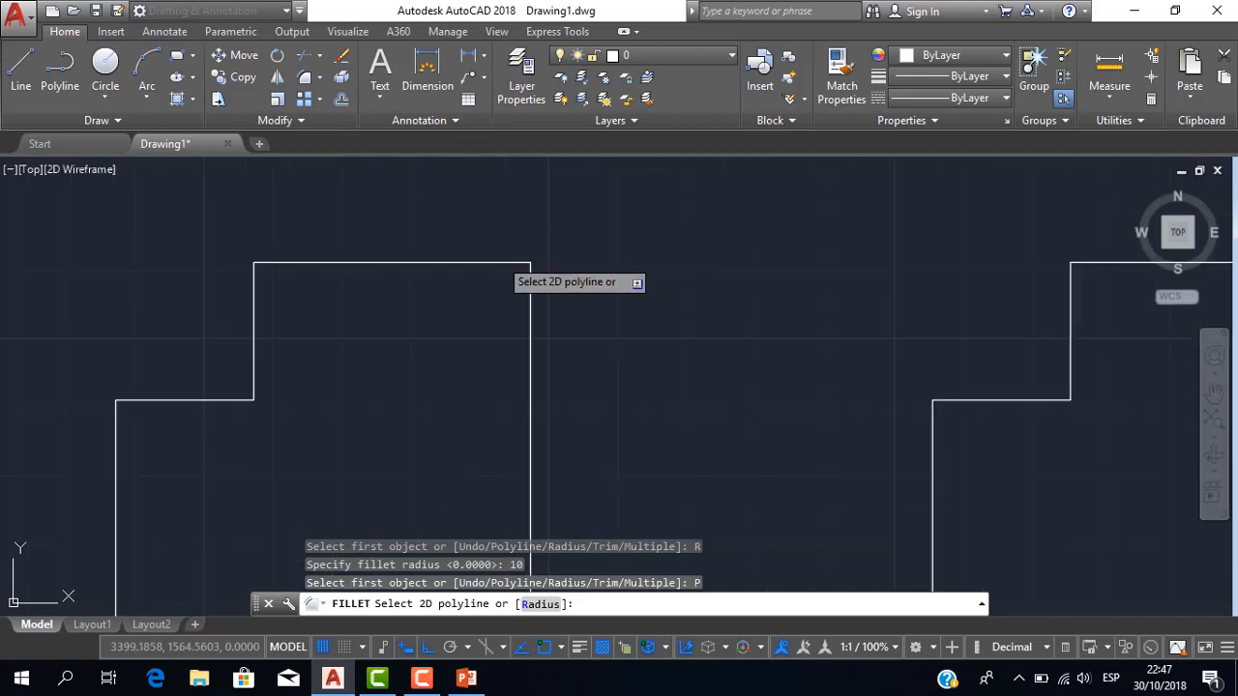
pyautogui.click(499, 261)
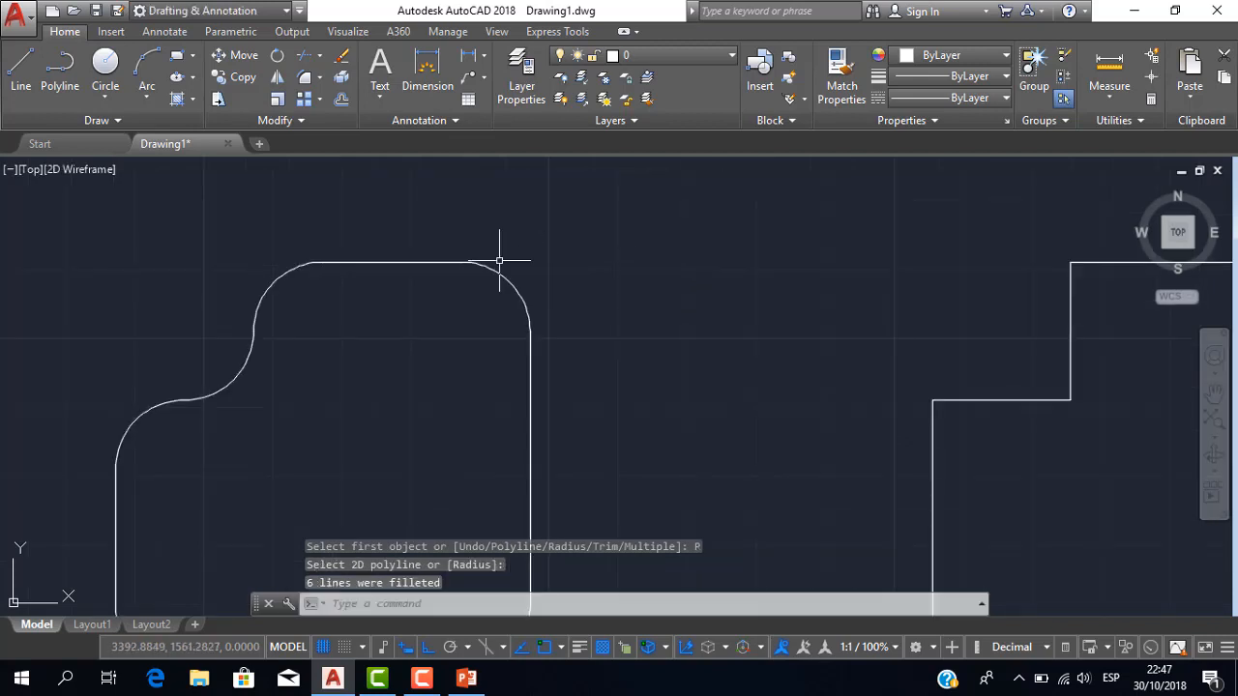
pyautogui.scroll(-2, 574, 289)
pyautogui.moveTo(565, 291); pyautogui.dragTo(583, 254, button='middle')
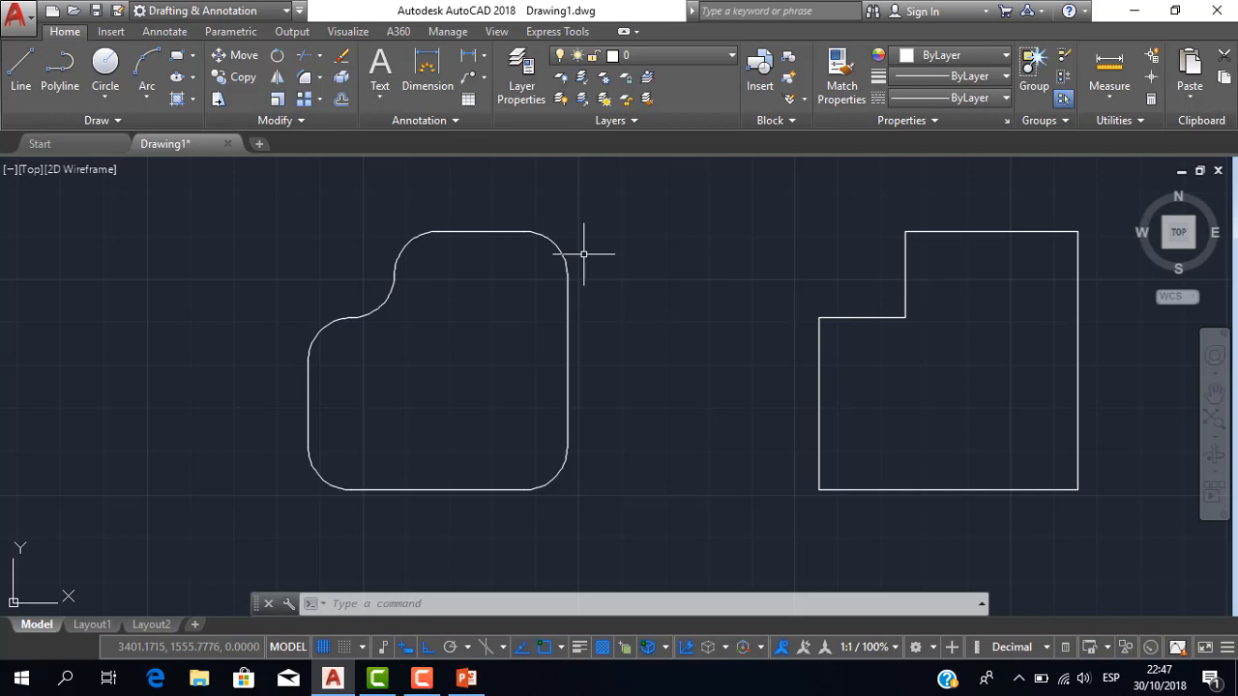
# Step: Pick the step's vertical edge and the upper edge of the second outline separately to examine how its lines are grouped
pyautogui.scroll(-3, 590, 266)
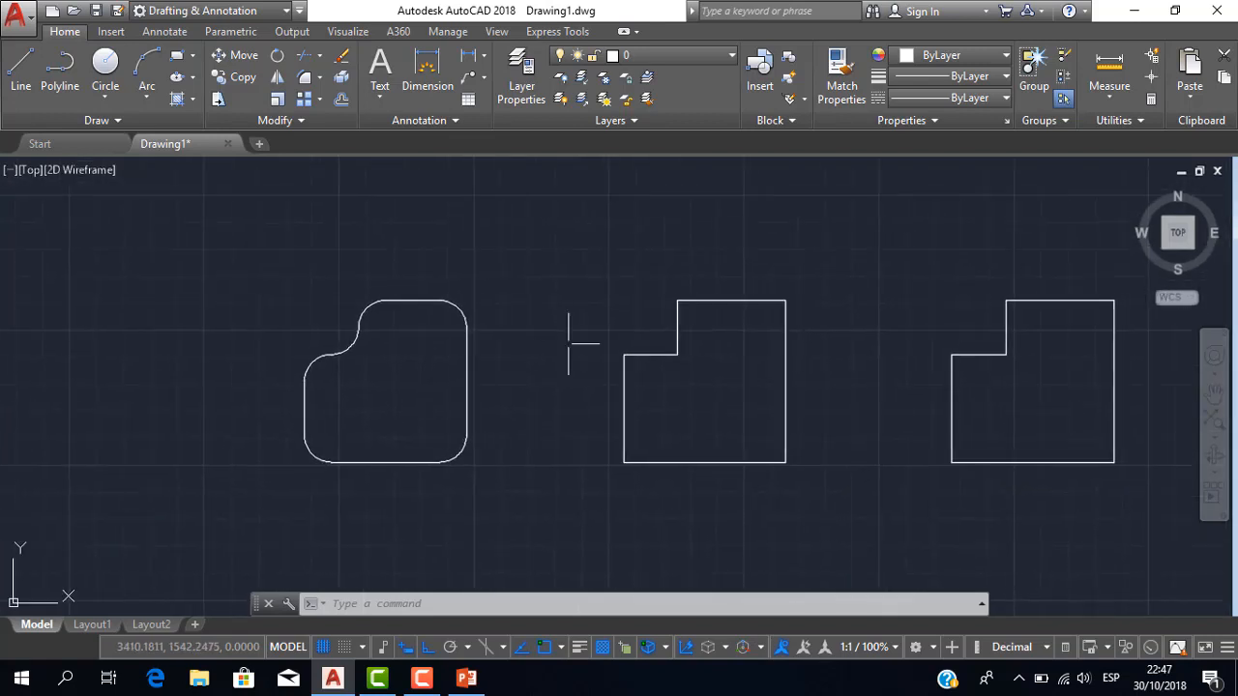
pyautogui.click(676, 328)
pyautogui.press('Escape')
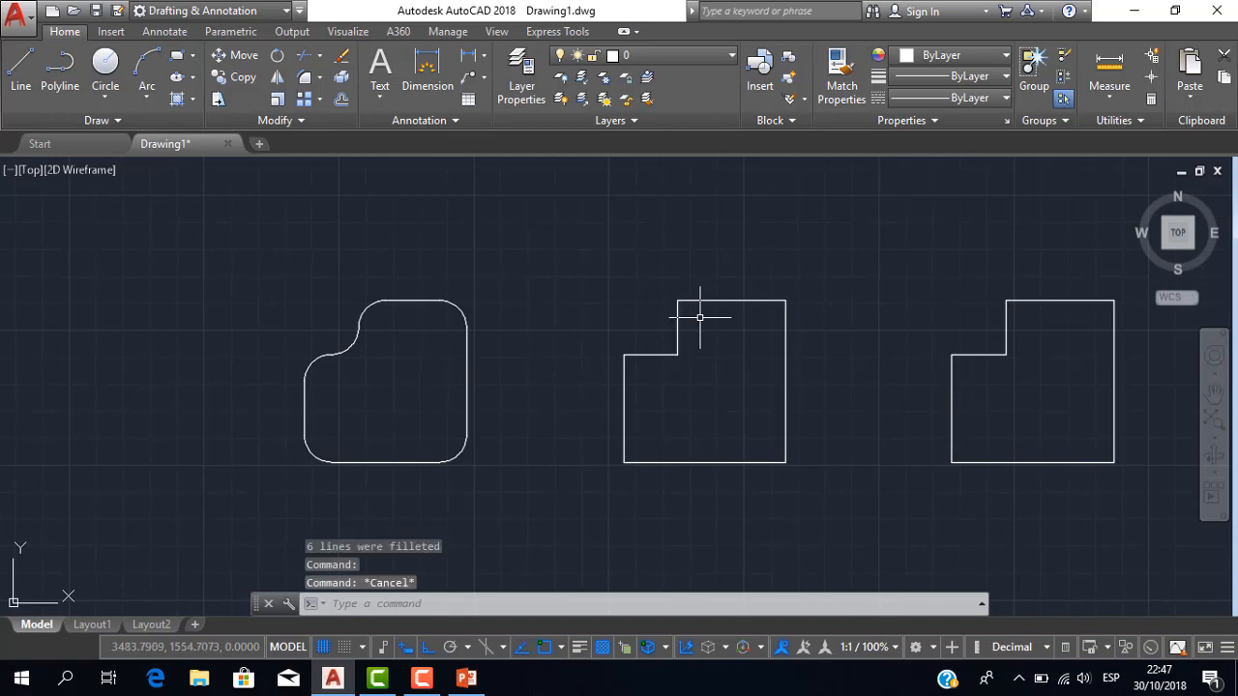
pyautogui.click(719, 299)
pyautogui.press('Escape')
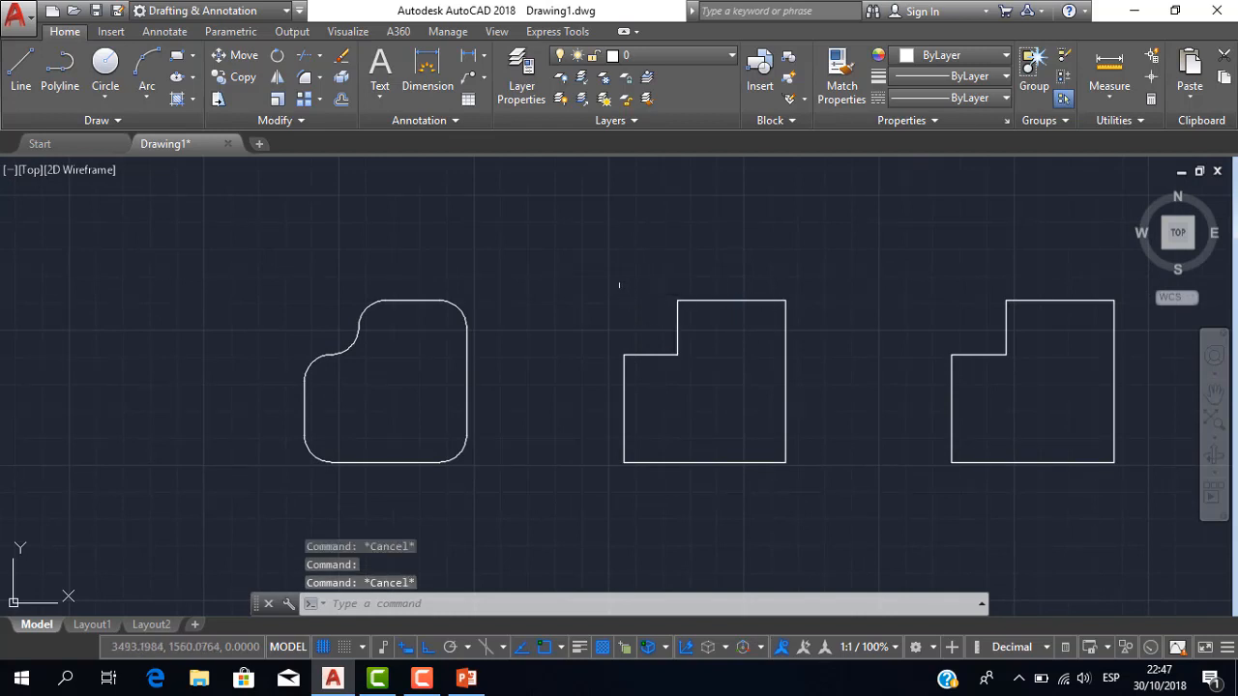
# Step: Try to fillet the second outline as a whole at radius 10 with Fillet's Polyline option, picking its long vertical edge
pyautogui.write('f')
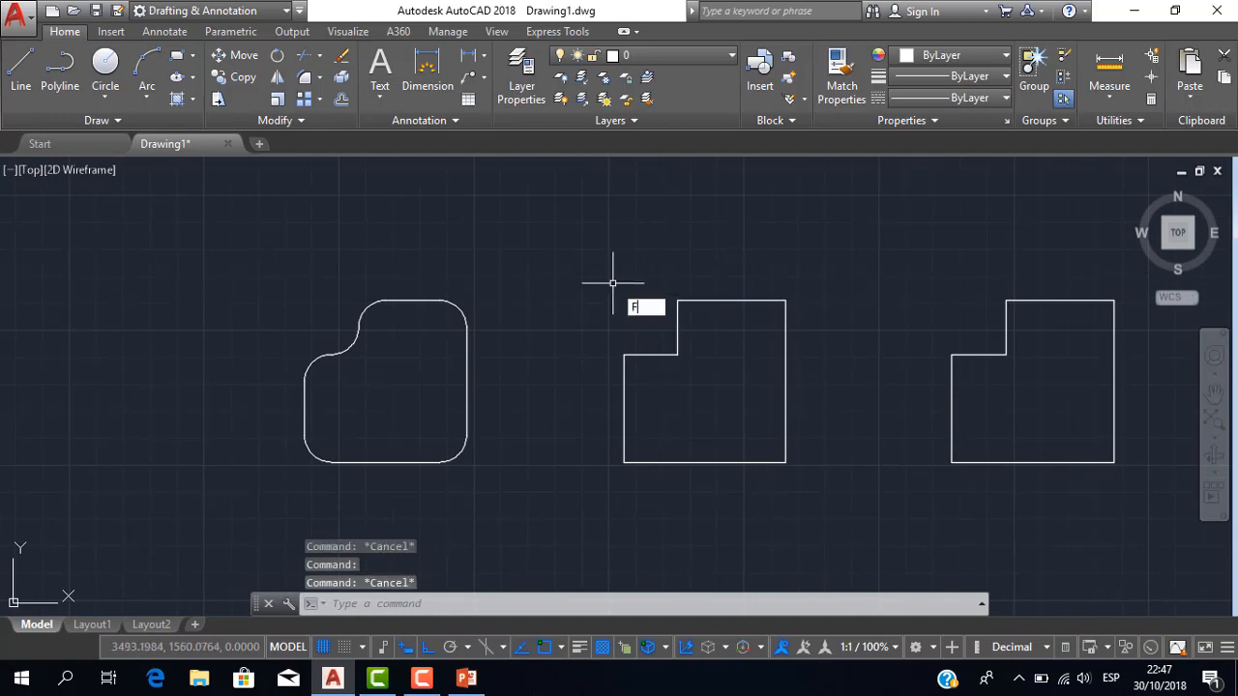
pyautogui.press('Return')
pyautogui.press('Down')
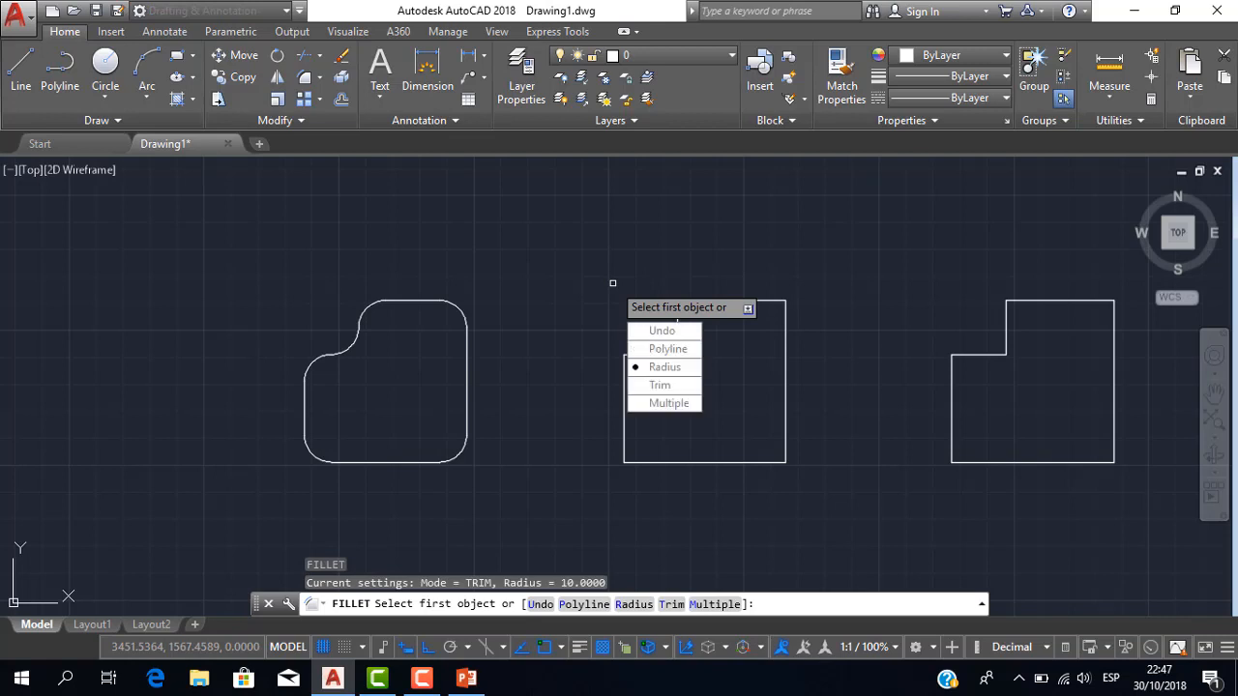
pyautogui.press('Return')
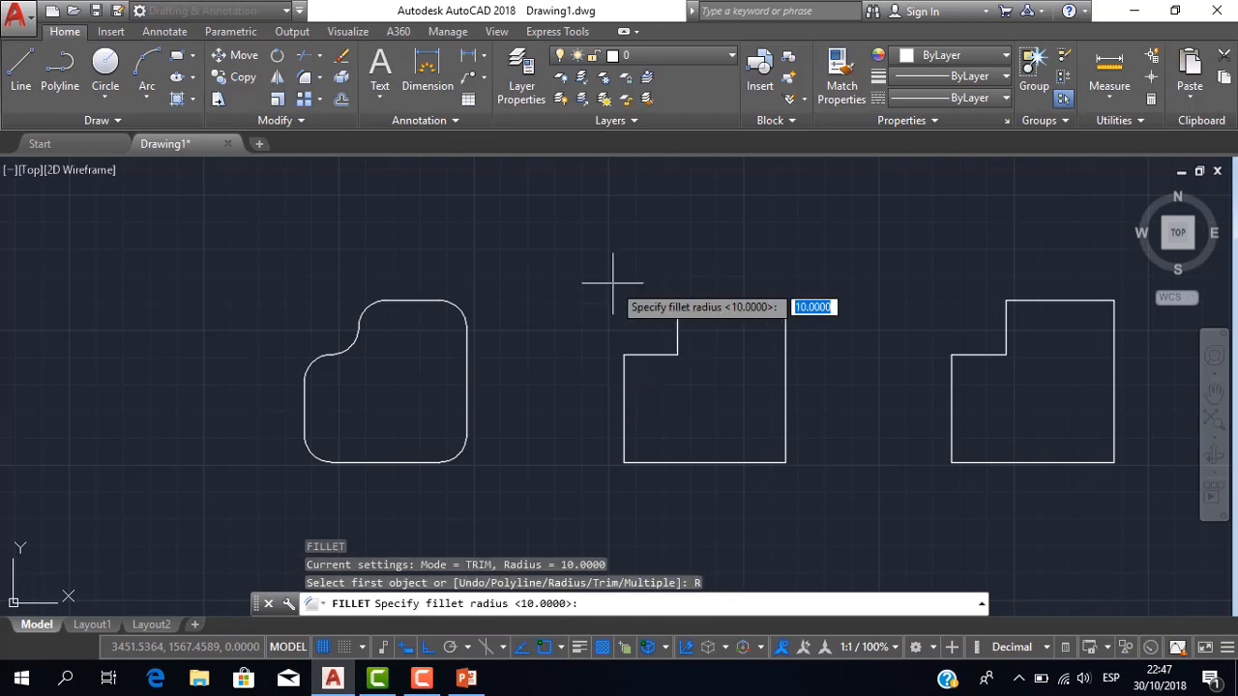
pyautogui.press('Return')
pyautogui.press('Down')
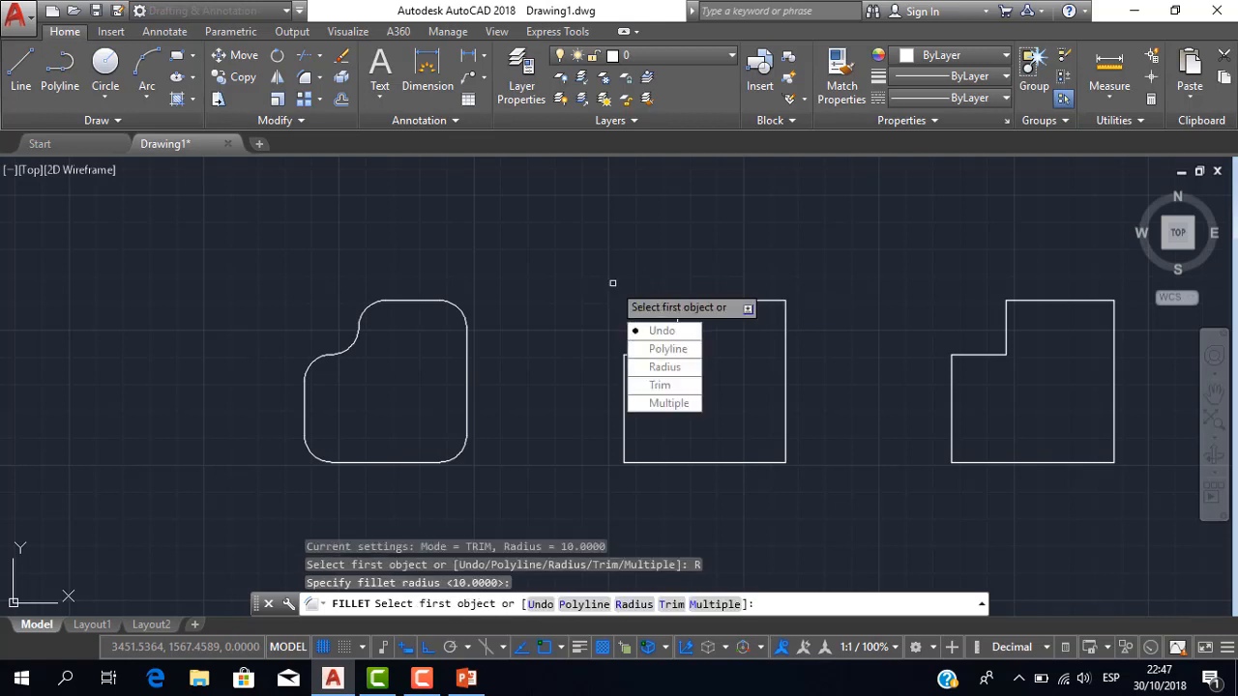
pyautogui.press('Return')
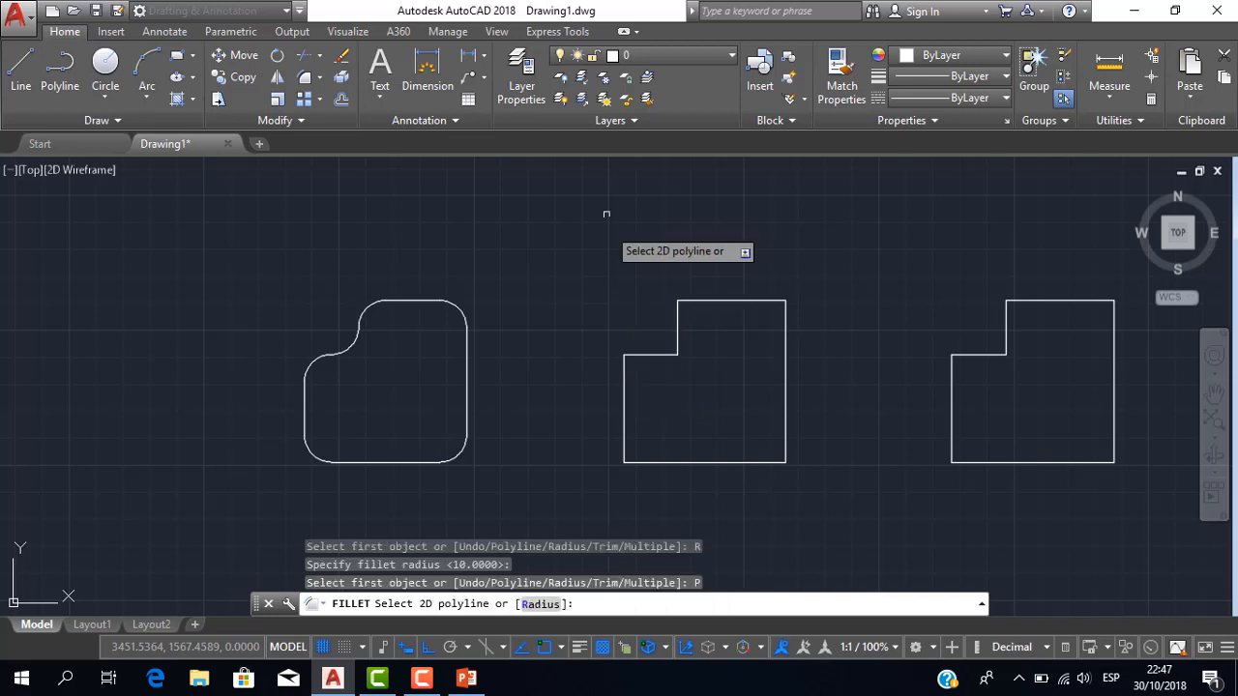
pyautogui.click(789, 335)
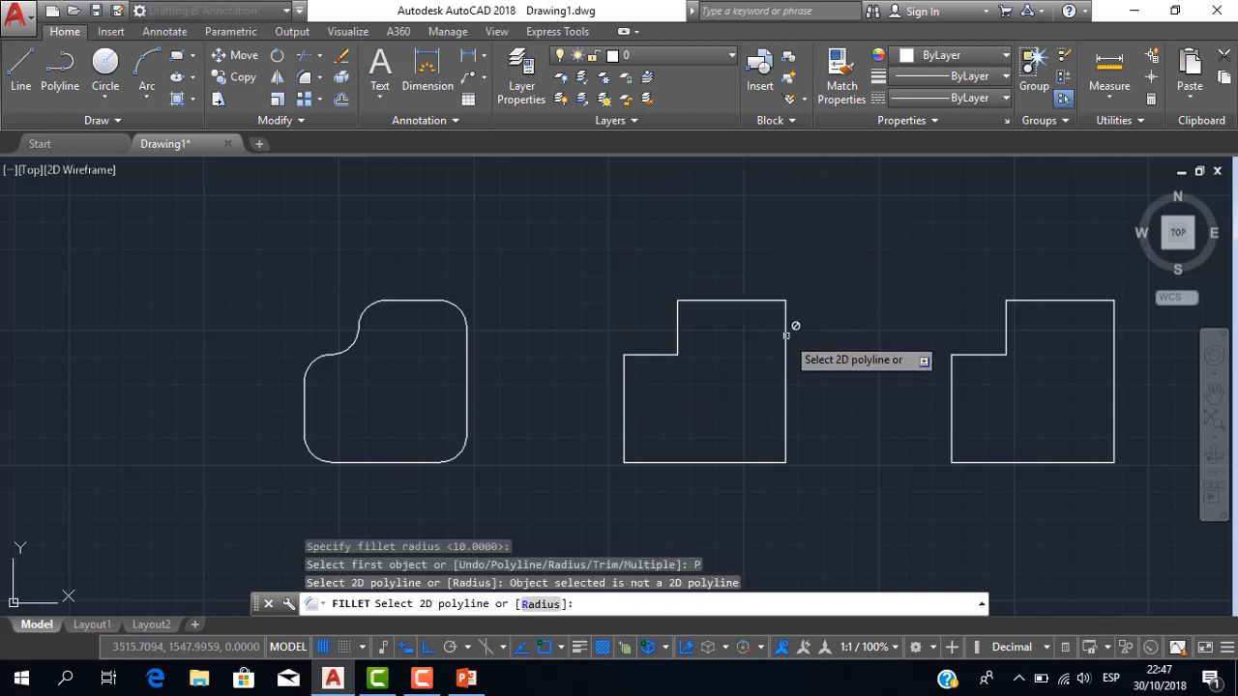
pyautogui.click(789, 336)
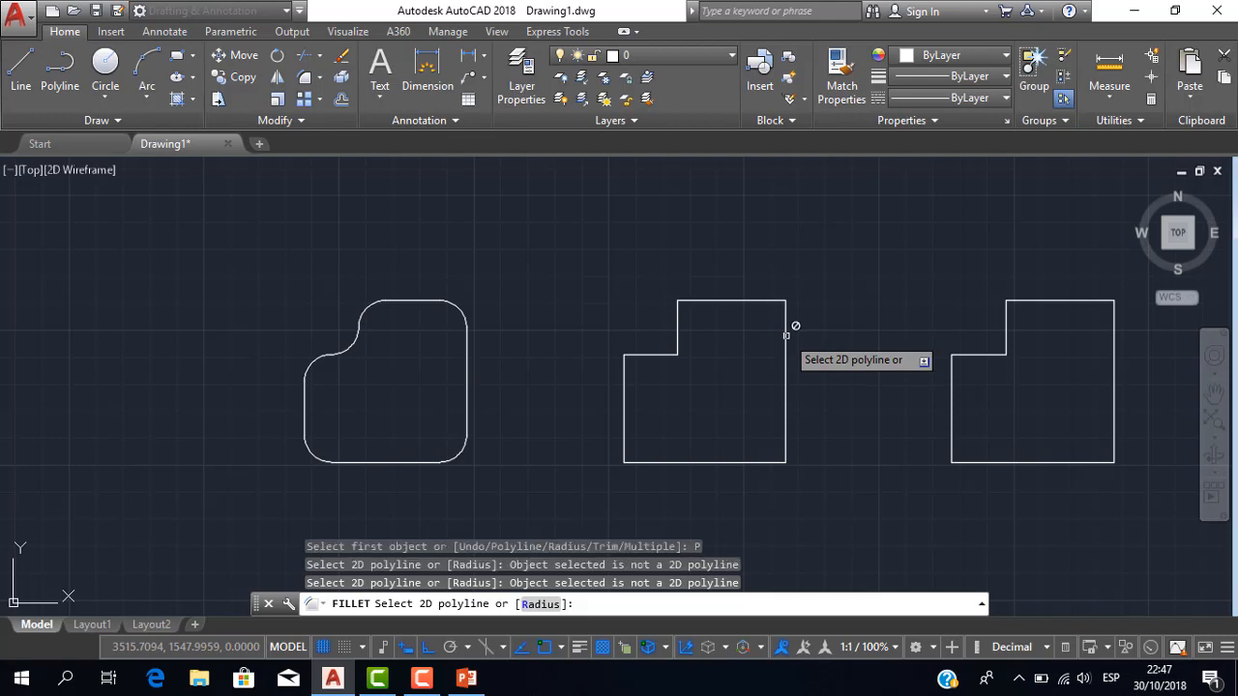
pyautogui.click(784, 350)
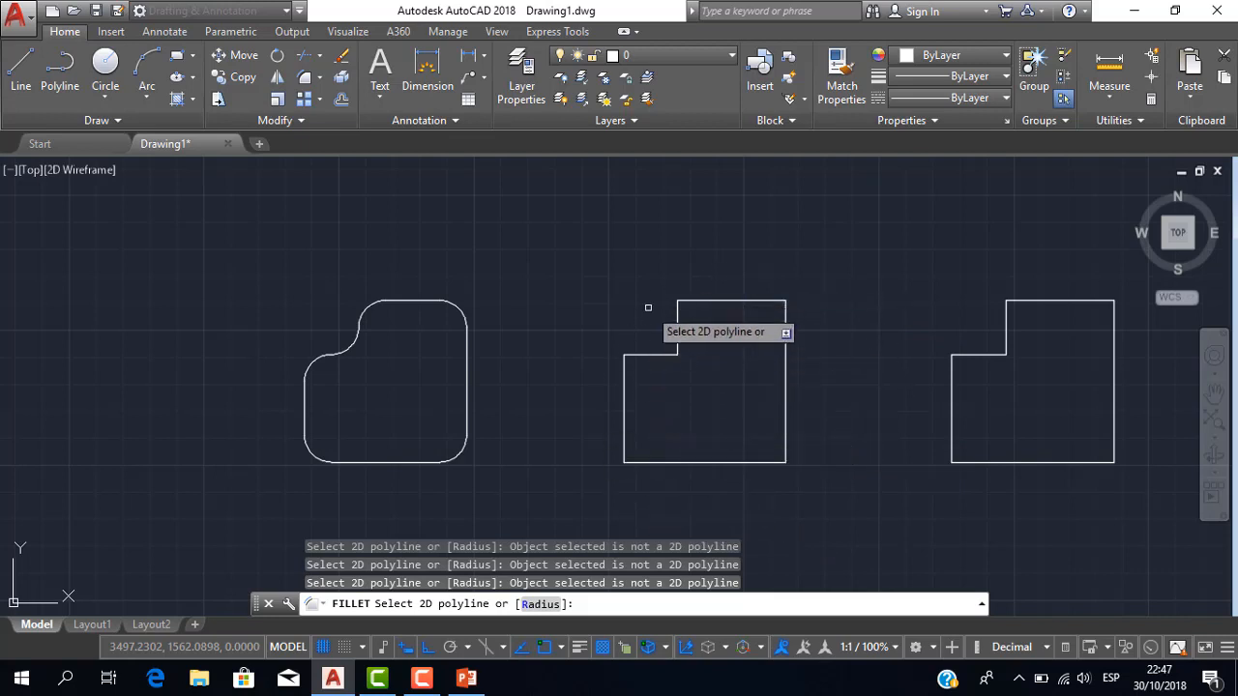
pyautogui.press('Escape')
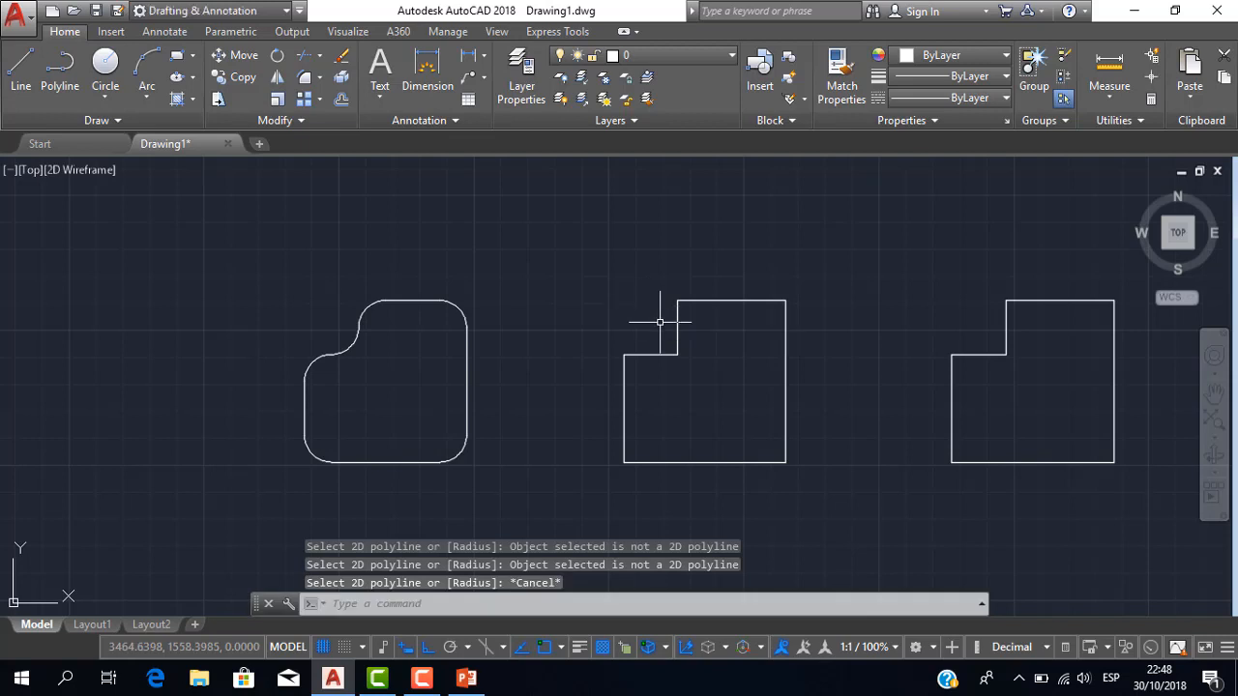
# Step: Fillet the second outline's upper-right corner with a radius of 20
pyautogui.moveTo(667, 350); pyautogui.dragTo(577, 341, button='middle')
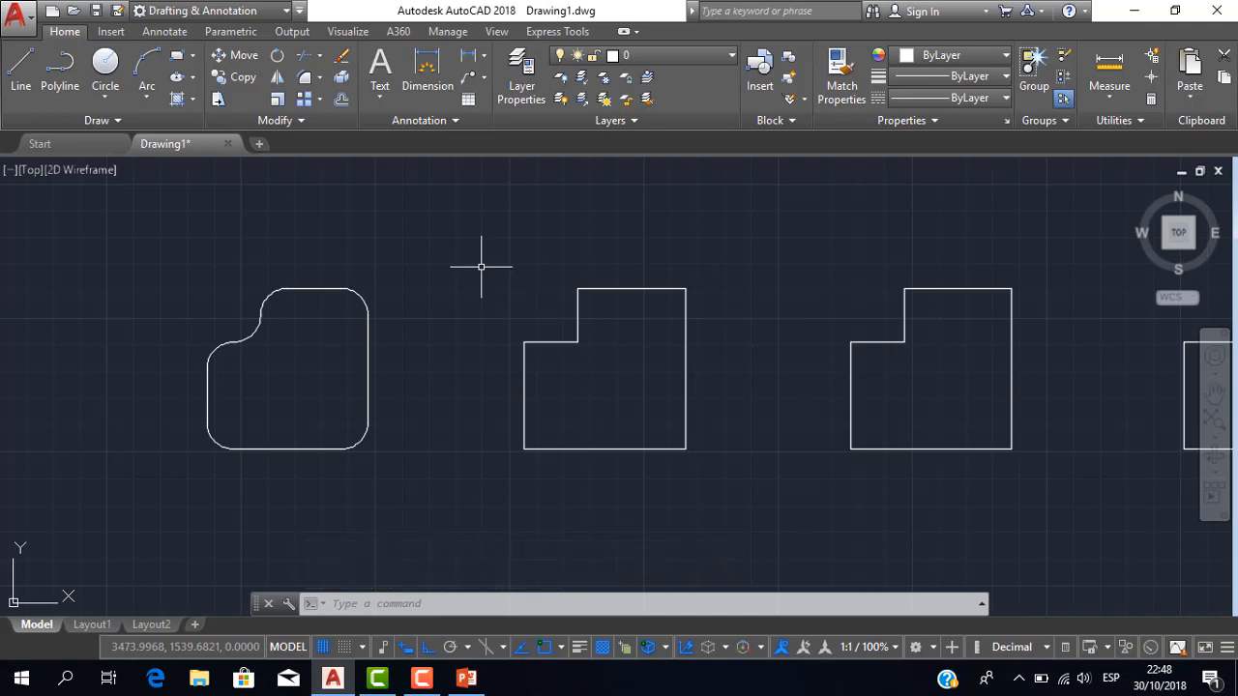
pyautogui.write('F')
pyautogui.press('Return')
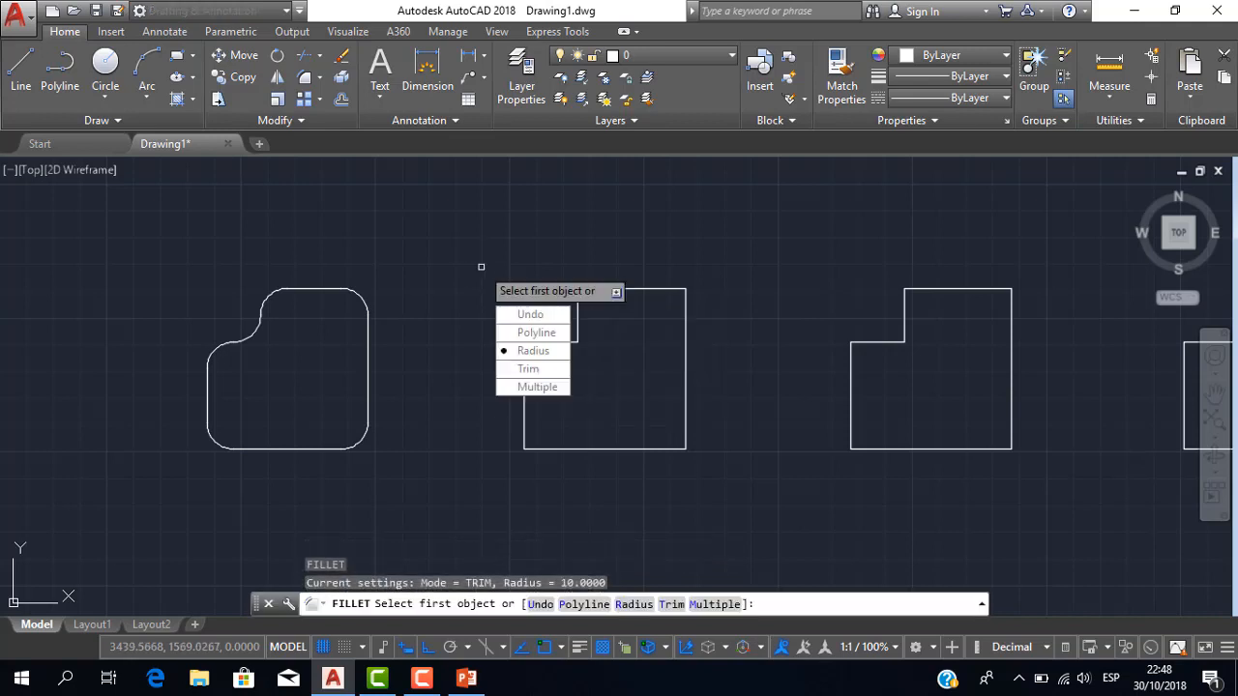
pyautogui.write('r')
pyautogui.press('Return')
pyautogui.write('20')
pyautogui.press('Return')
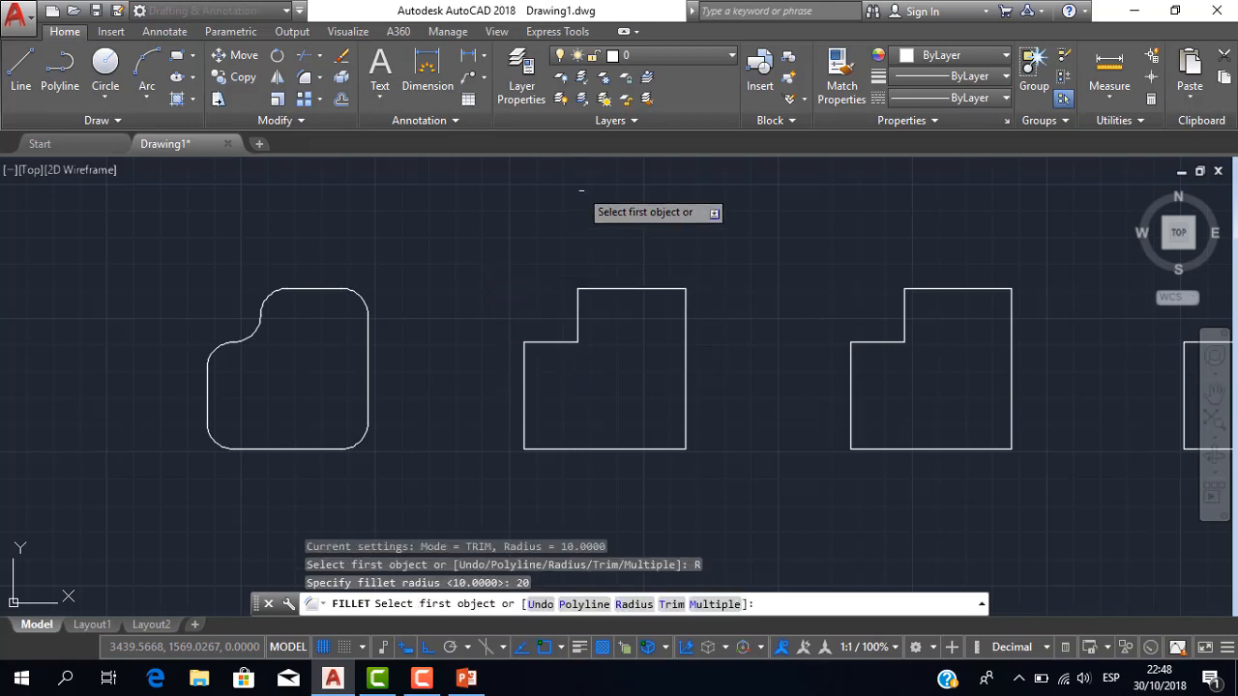
pyautogui.click(662, 288)
pyautogui.click(686, 350)
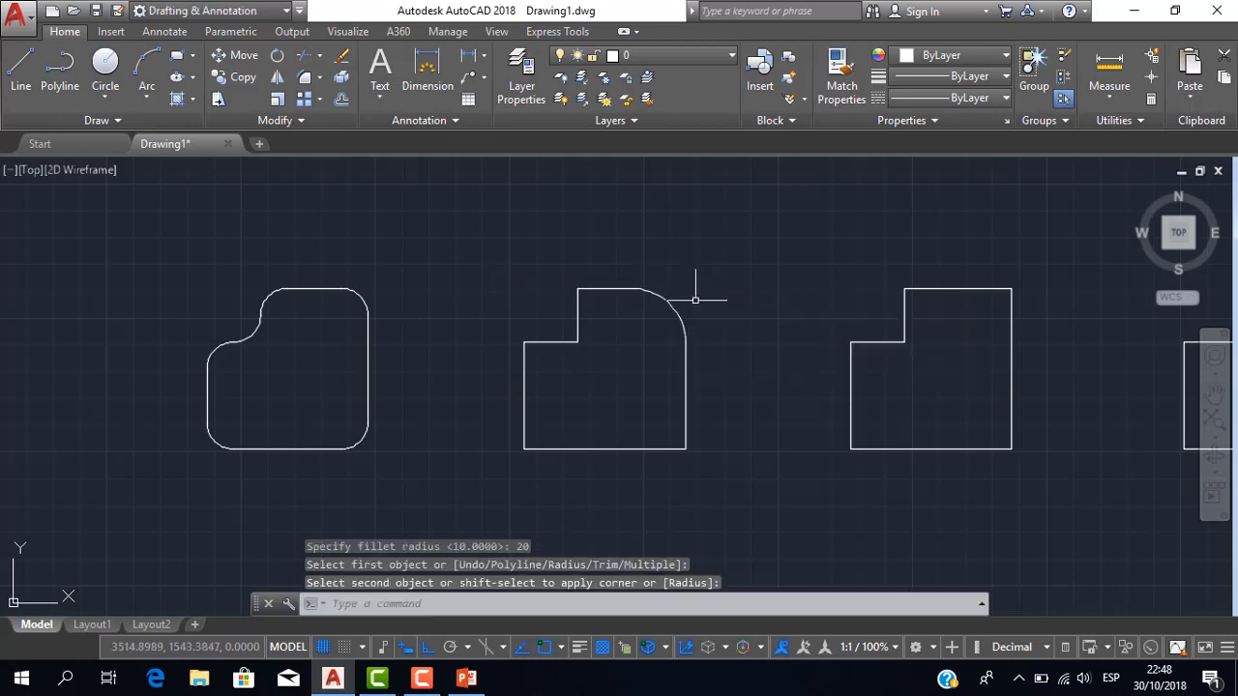
# Step: Fillet the inner corner of the second outline's step with a radius of 5
pyautogui.scroll(2, 702, 290)
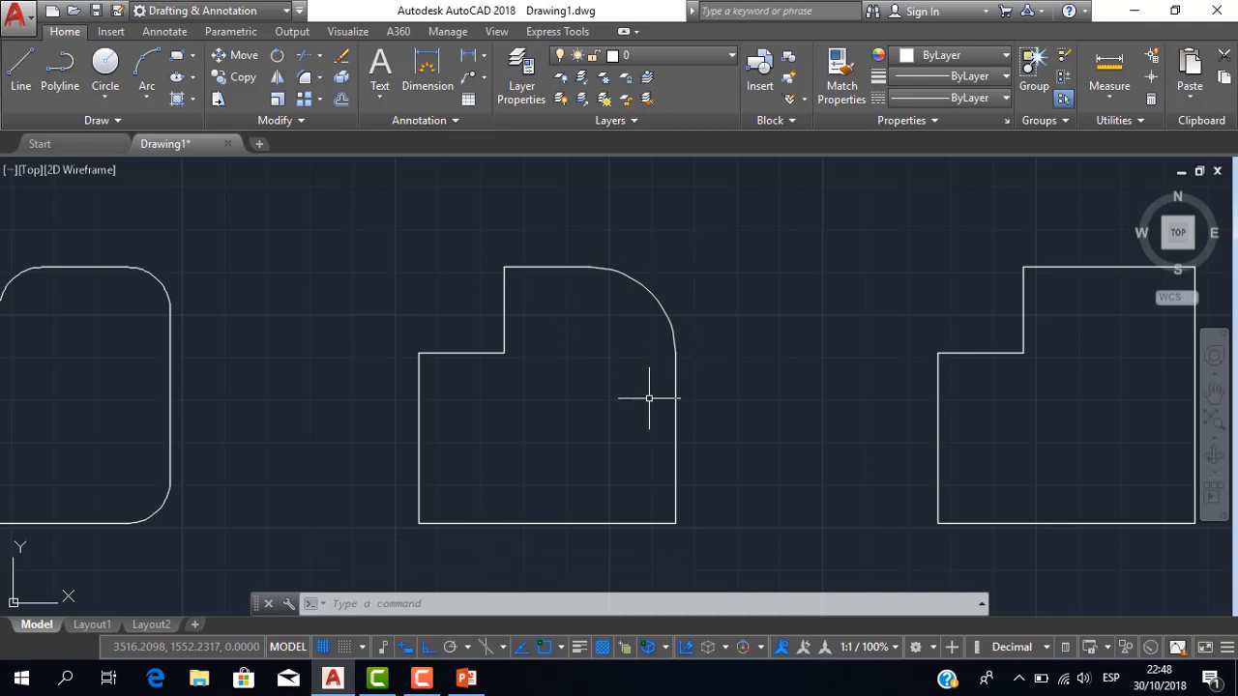
pyautogui.scroll(-2, 630, 338)
pyautogui.scroll(4, 612, 334)
pyautogui.scroll(-2, 612, 334)
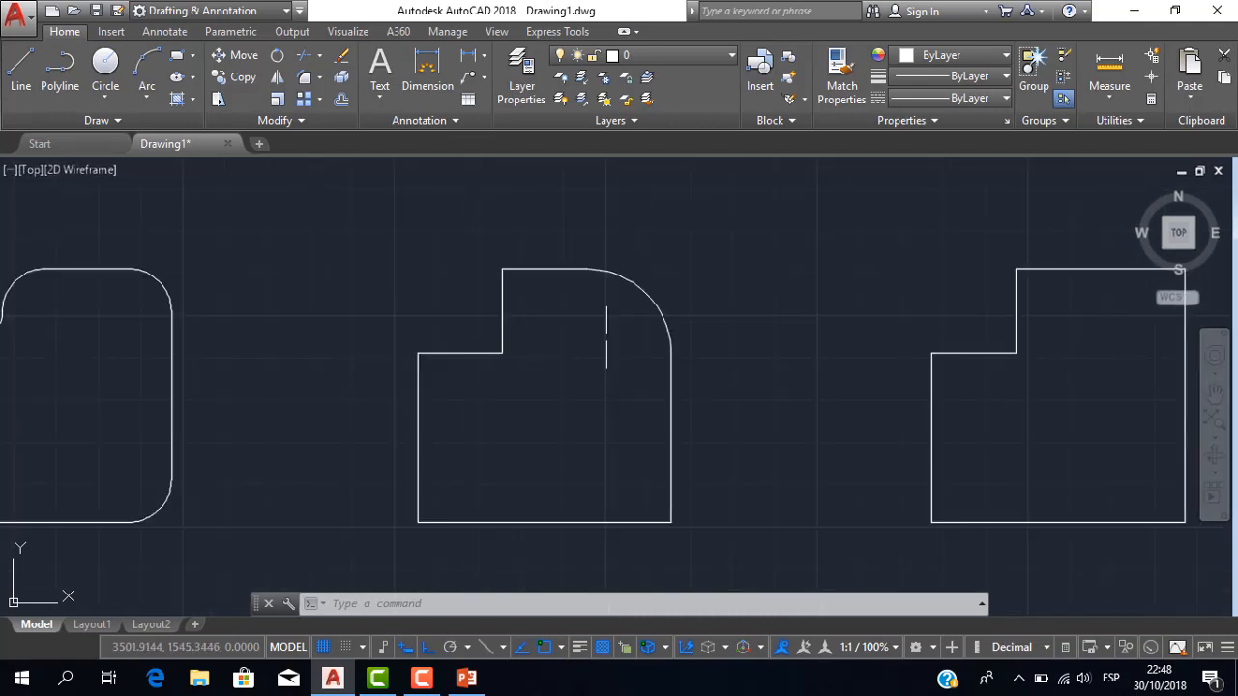
pyautogui.write('f')
pyautogui.press('Return')
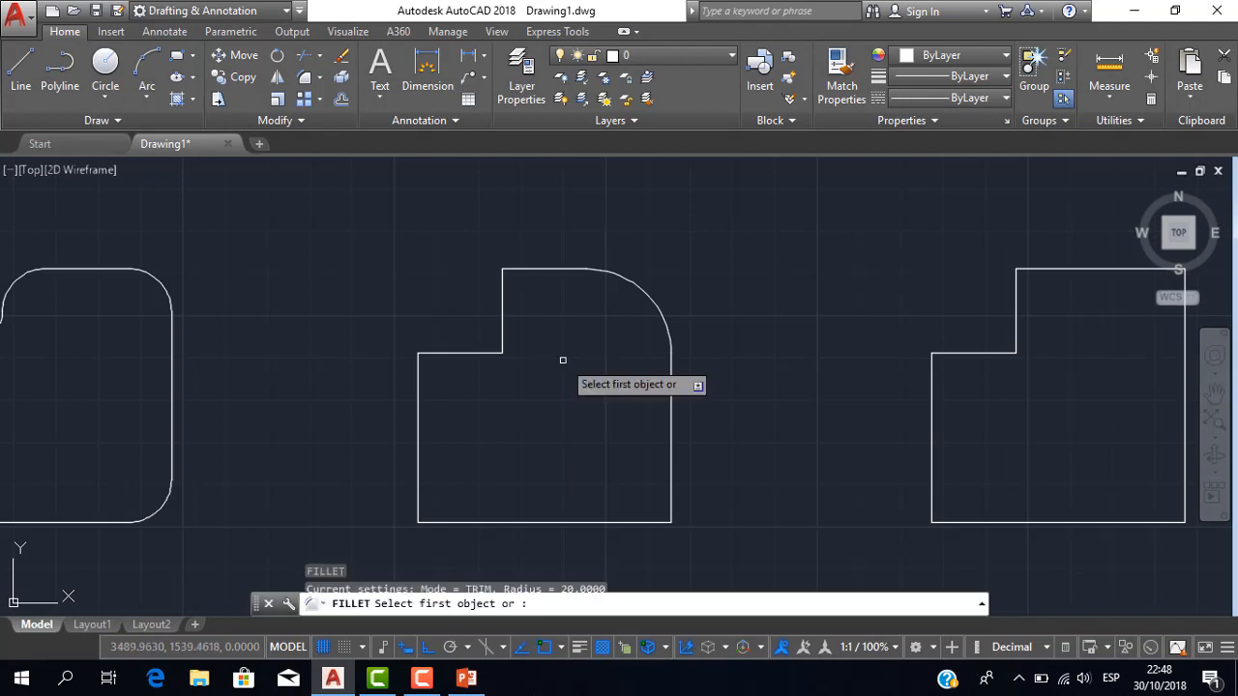
pyautogui.write('r')
pyautogui.press('Return')
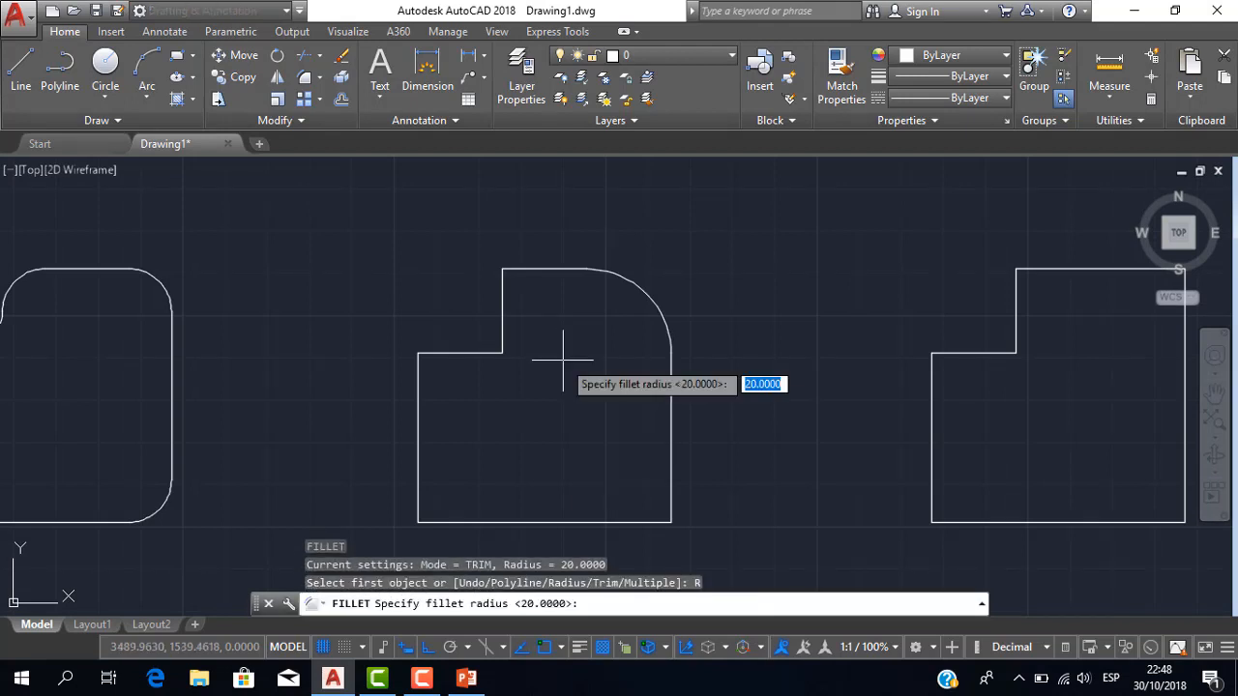
pyautogui.write('5')
pyautogui.press('Return')
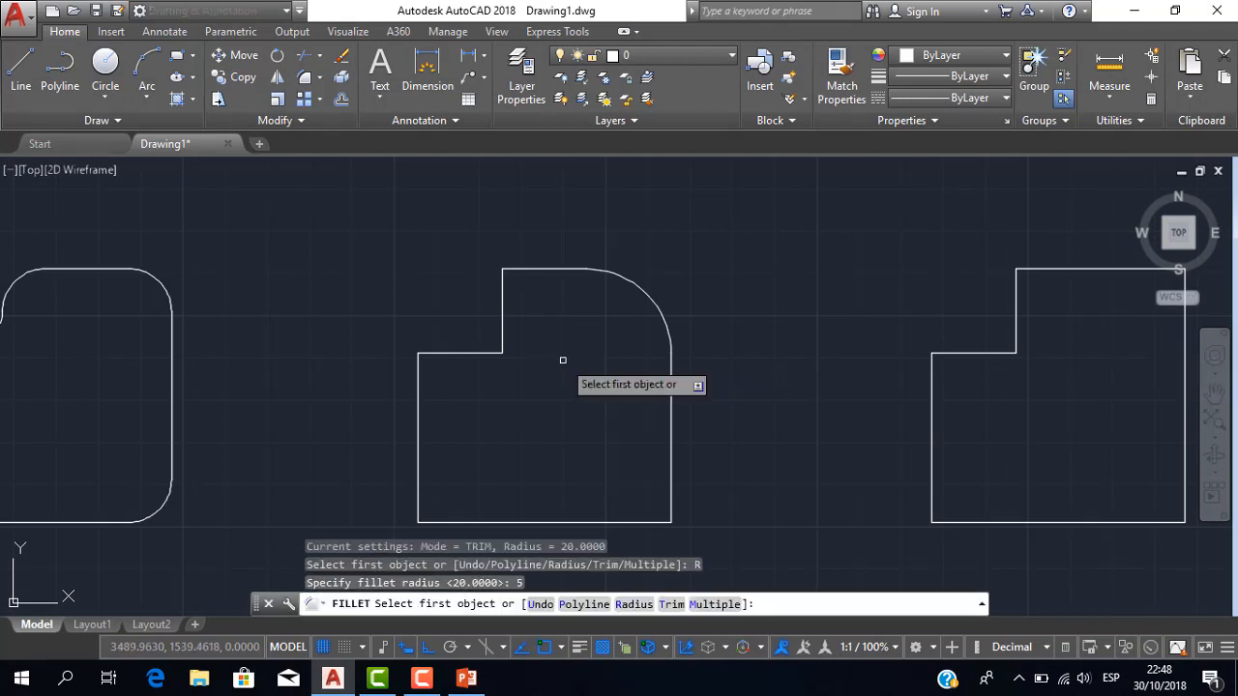
pyautogui.click(503, 330)
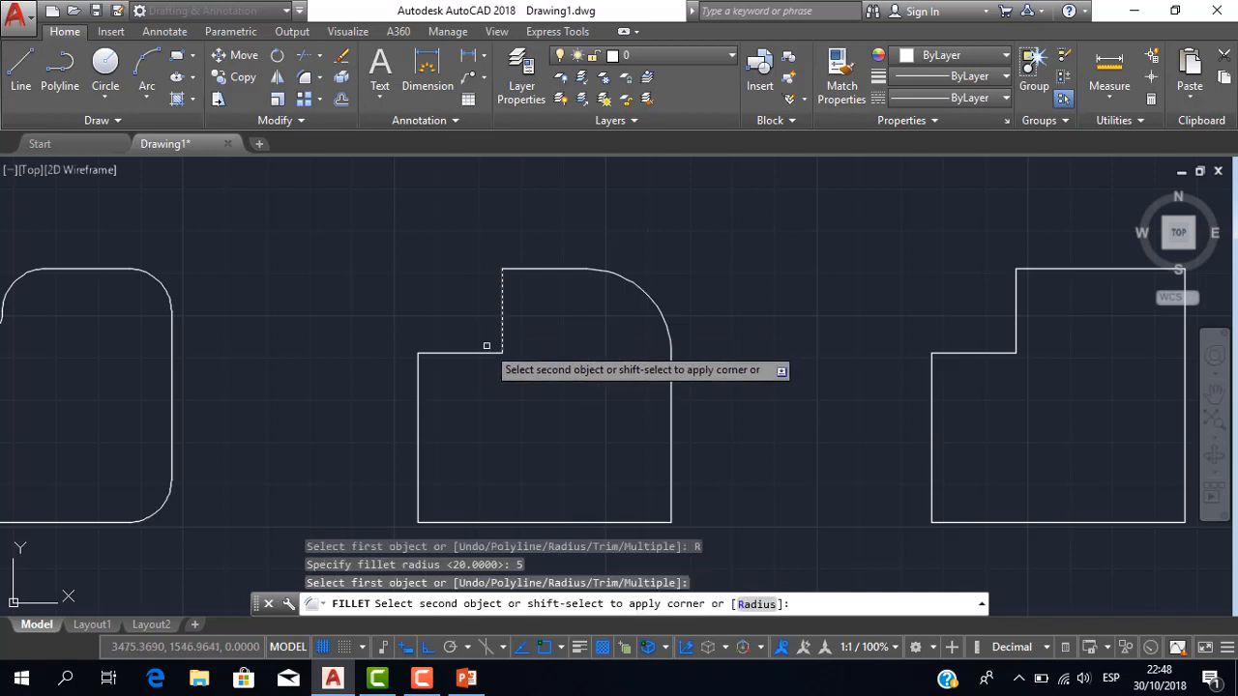
pyautogui.click(469, 353)
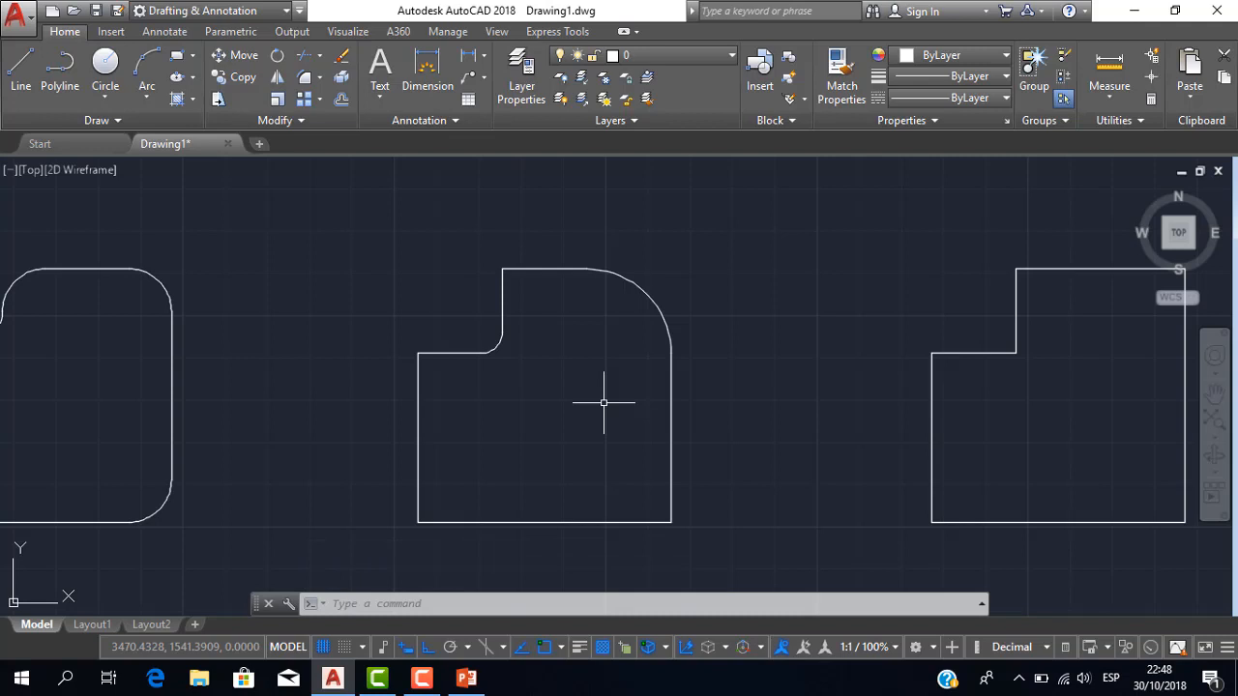
# Step: Fillet the third outline's lower-right corner with a radius of 15 in No trim mode
pyautogui.scroll(-3, 603, 402)
pyautogui.scroll(4, 829, 378)
pyautogui.scroll(-4, 750, 307)
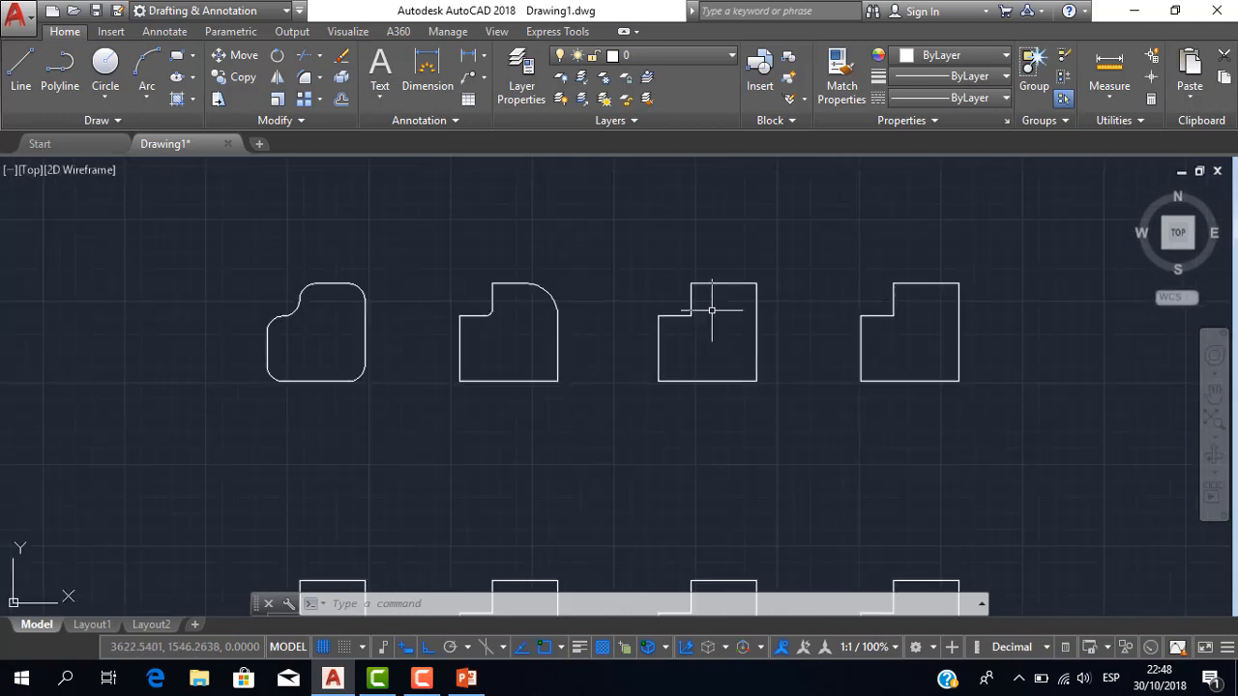
pyautogui.scroll(2, 715, 309)
pyautogui.moveTo(677, 320); pyautogui.dragTo(653, 339, button='middle')
pyautogui.scroll(-2, 652, 339)
pyautogui.scroll(2, 630, 326)
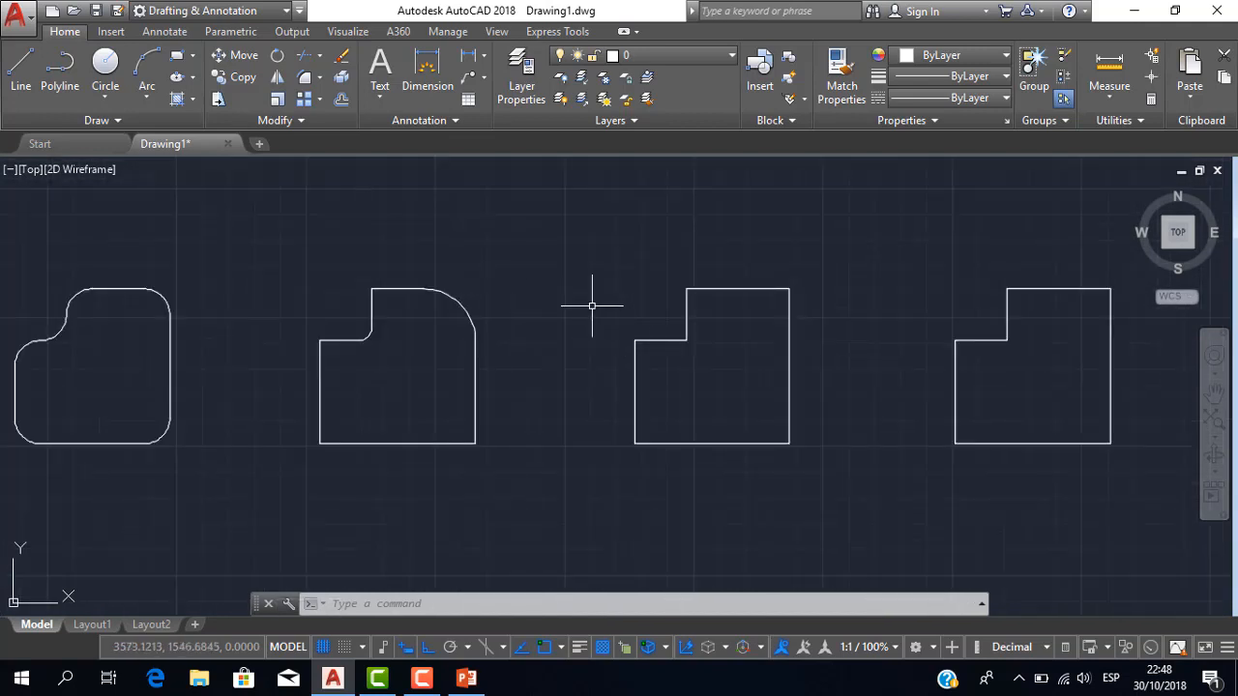
pyautogui.write('F')
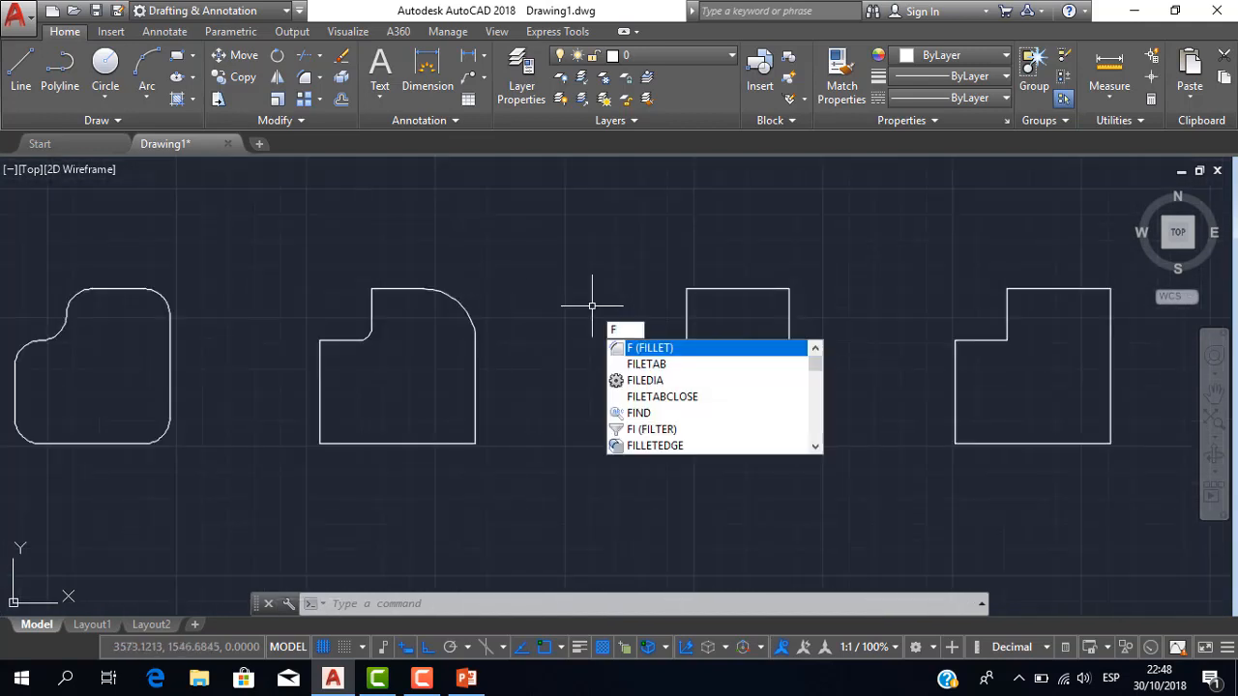
pyautogui.press('Return')
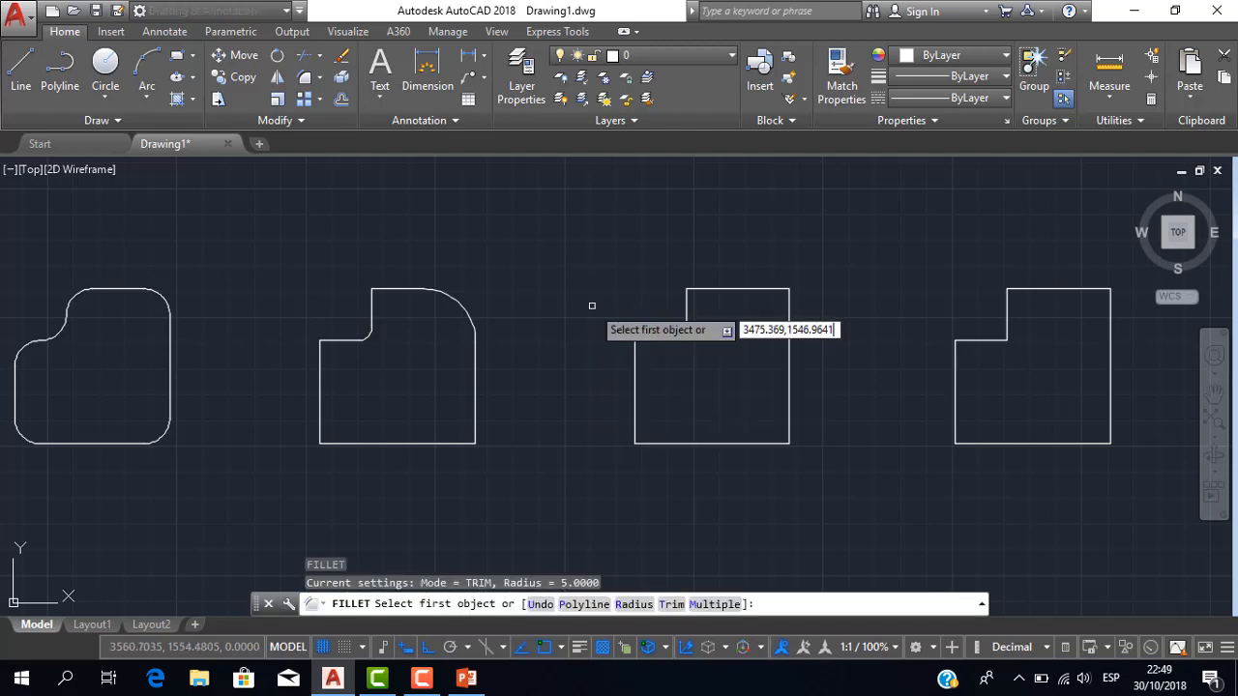
pyautogui.press('Down')
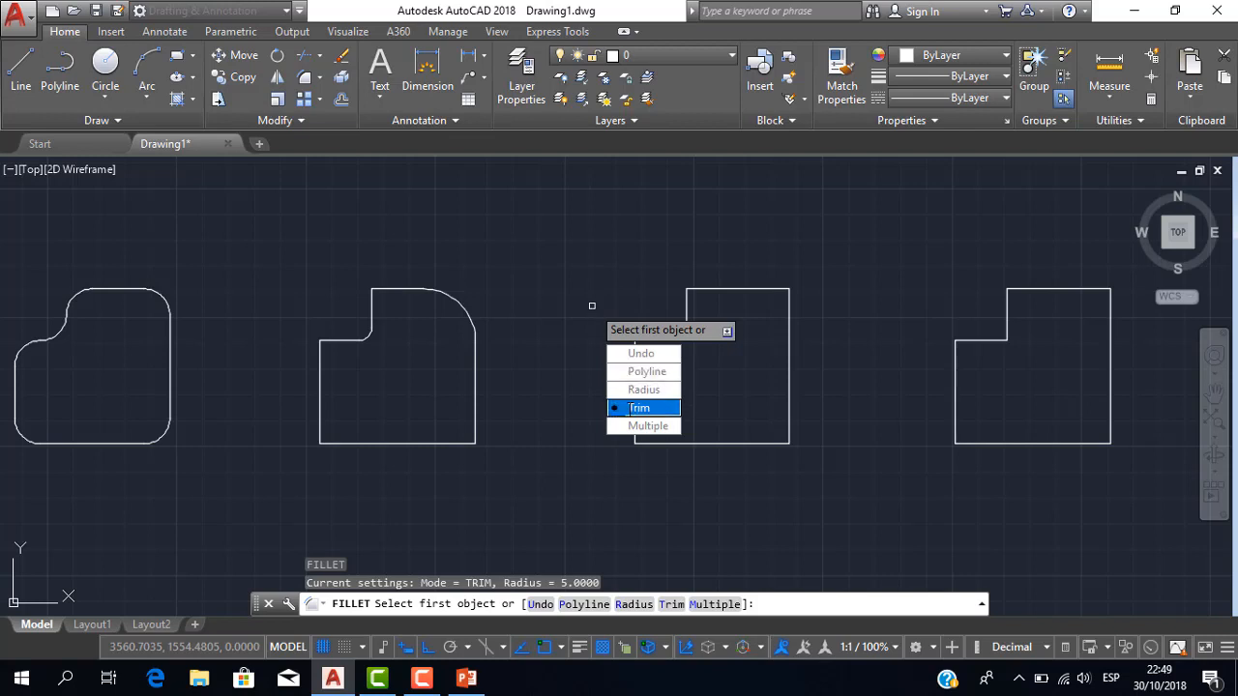
pyautogui.click(661, 407)
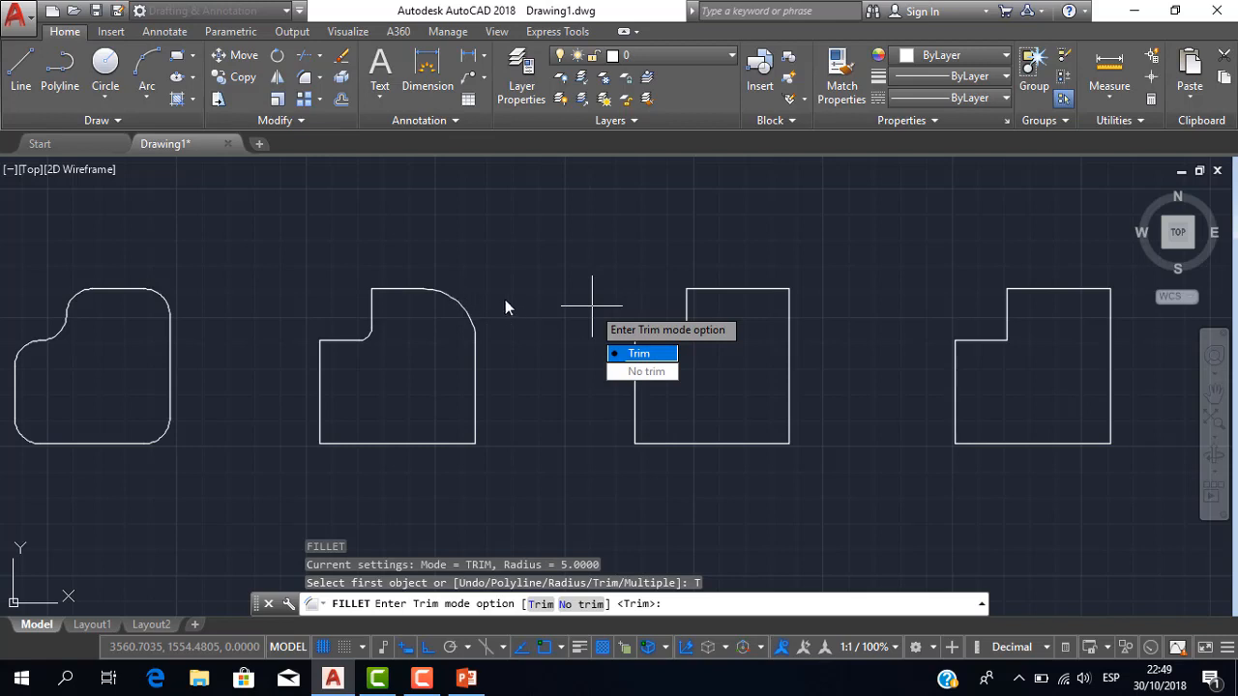
pyautogui.click(643, 375)
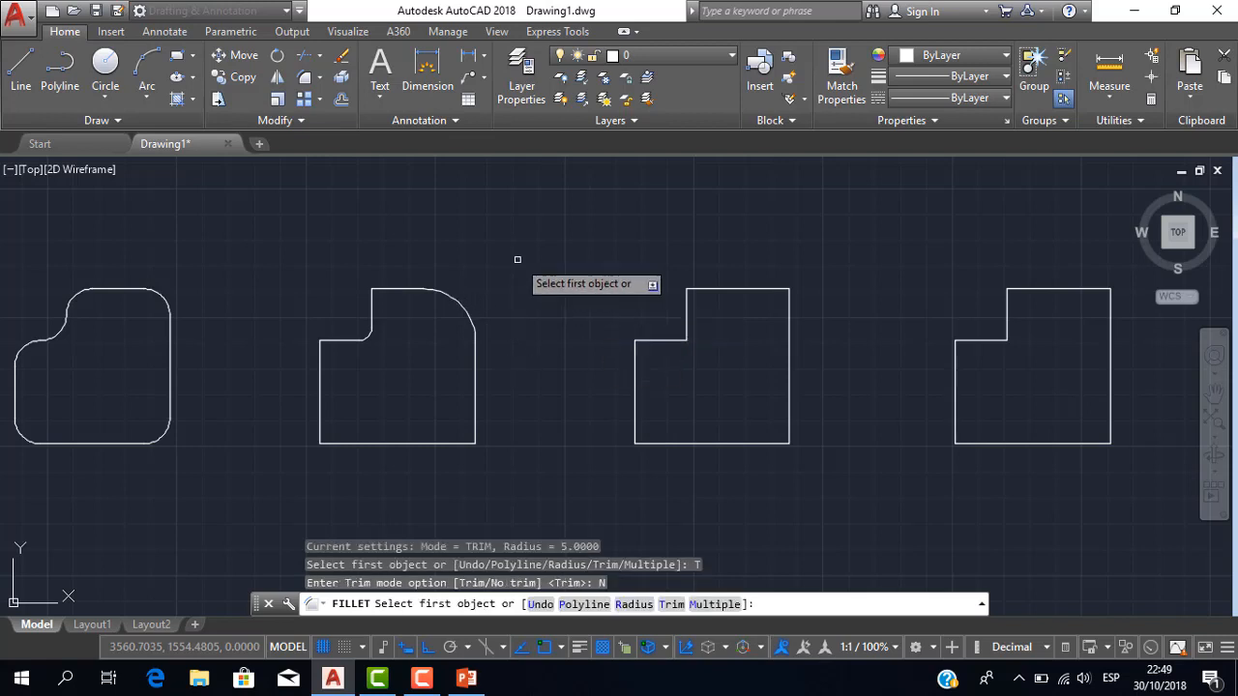
pyautogui.press('Down')
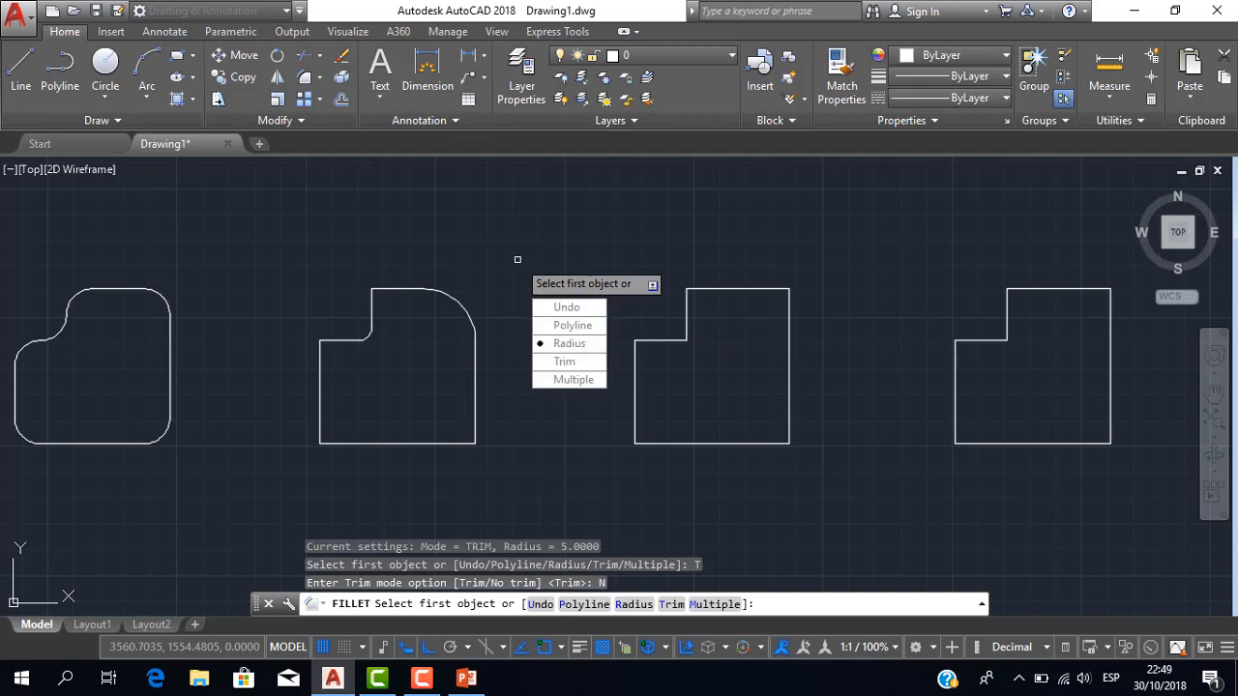
pyautogui.press('Return')
pyautogui.write('15')
pyautogui.press('Return')
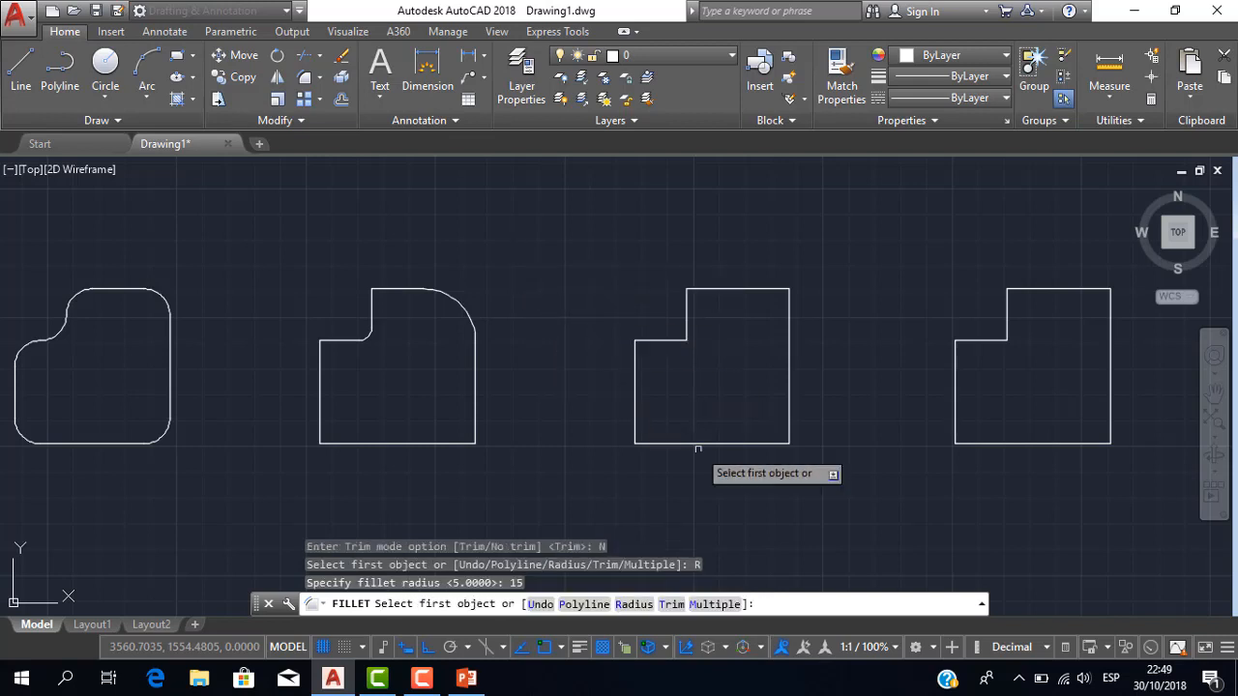
pyautogui.scroll(2, 774, 435)
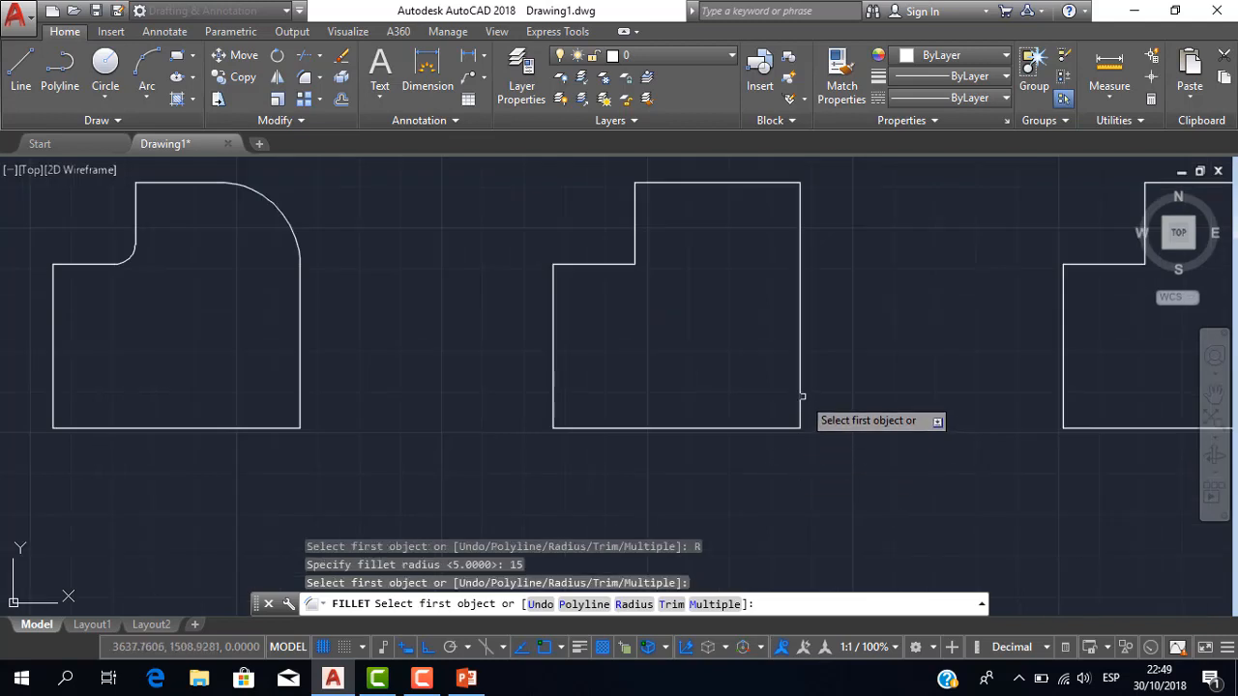
pyautogui.click(800, 408)
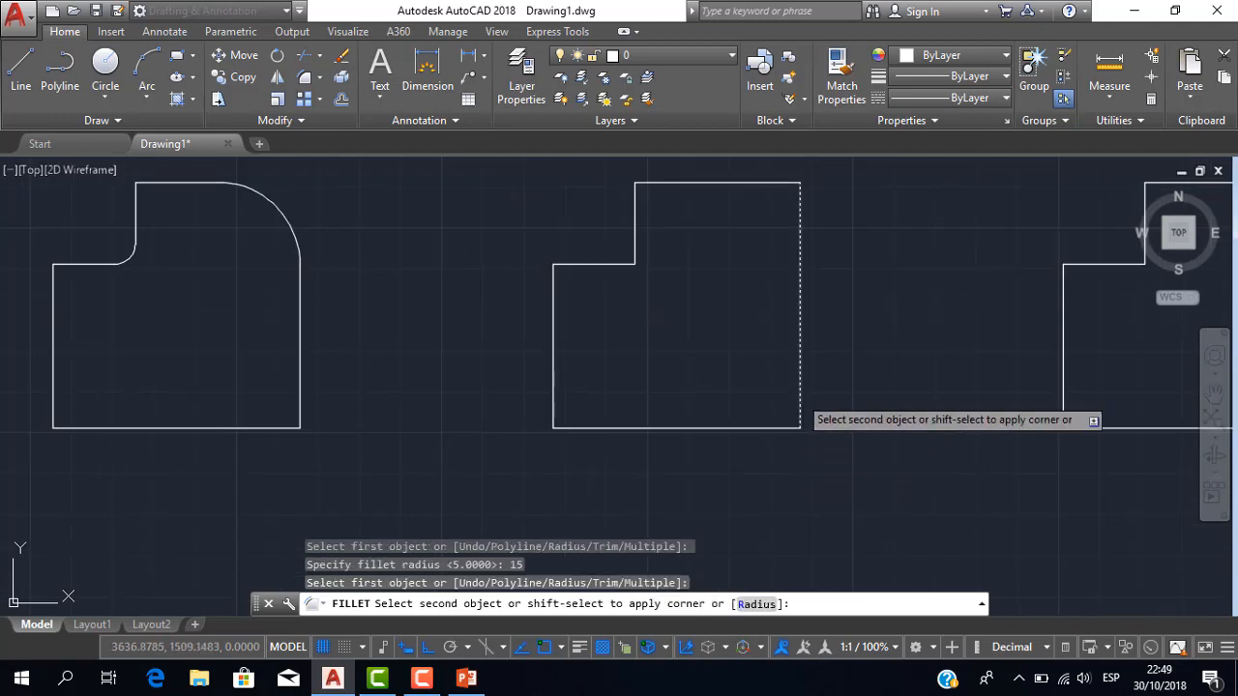
pyautogui.click(783, 427)
# Step: Examine the third outline's fillet arc and its bottom edge up close, selecting and deselecting each one
pyautogui.scroll(2, 825, 435)
pyautogui.scroll(-4, 824, 435)
pyautogui.scroll(2, 802, 406)
pyautogui.scroll(2, 802, 400)
pyautogui.scroll(-5, 804, 399)
pyautogui.scroll(5, 803, 397)
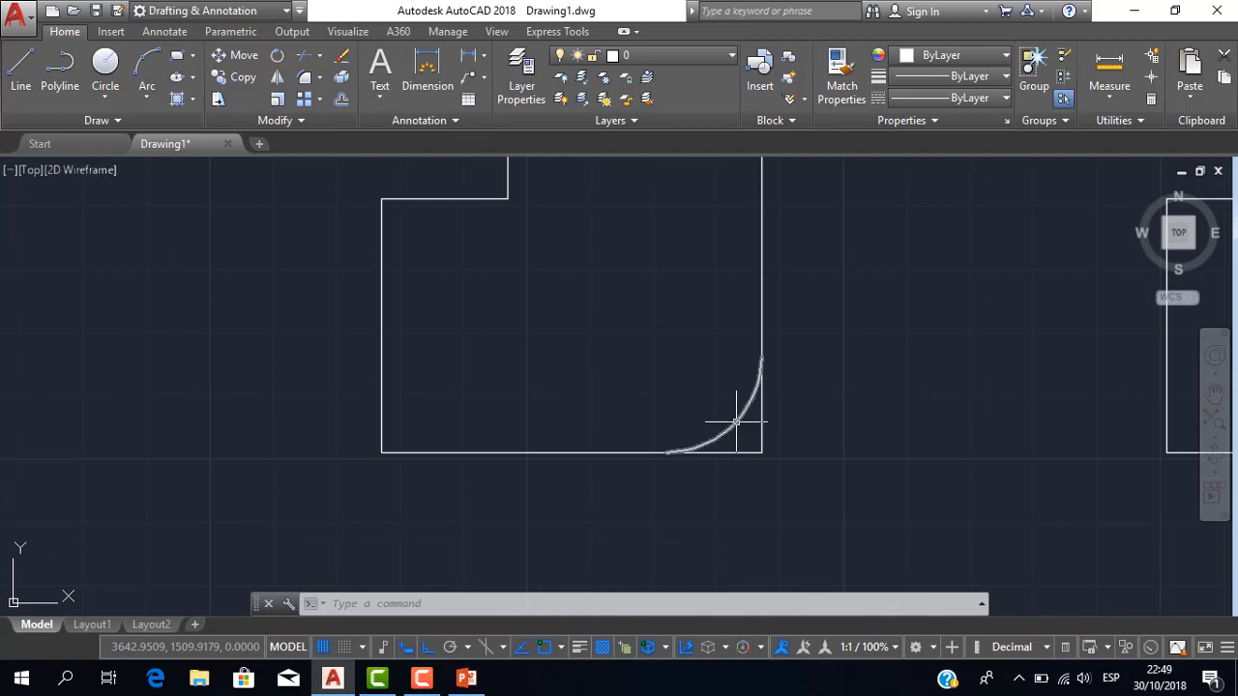
pyautogui.click(741, 424)
pyautogui.press('Escape')
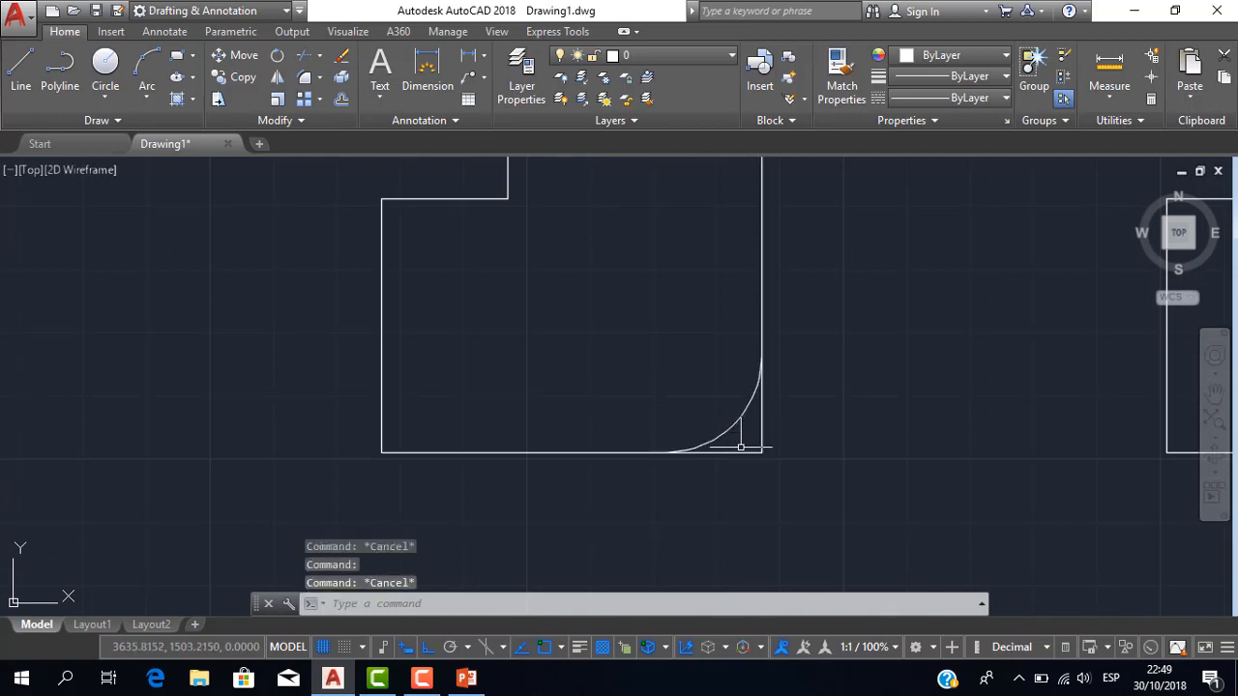
pyautogui.click(746, 449)
pyautogui.press('Escape')
pyautogui.scroll(-4, 780, 429)
pyautogui.scroll(2, 781, 417)
pyautogui.moveTo(780, 416); pyautogui.dragTo(783, 434, button='middle')
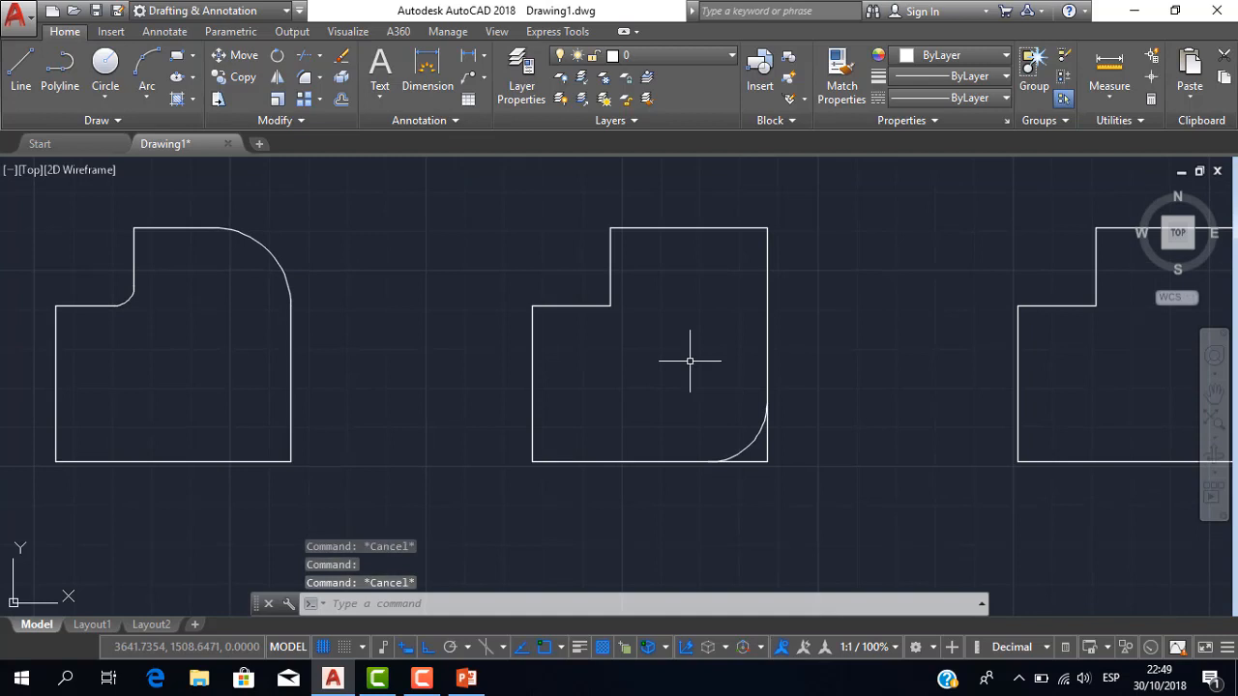
# Step: Fillet the third outline's lower-left corner with a radius of 12 in Trim mode
pyautogui.write('ff')
pyautogui.press('Return')
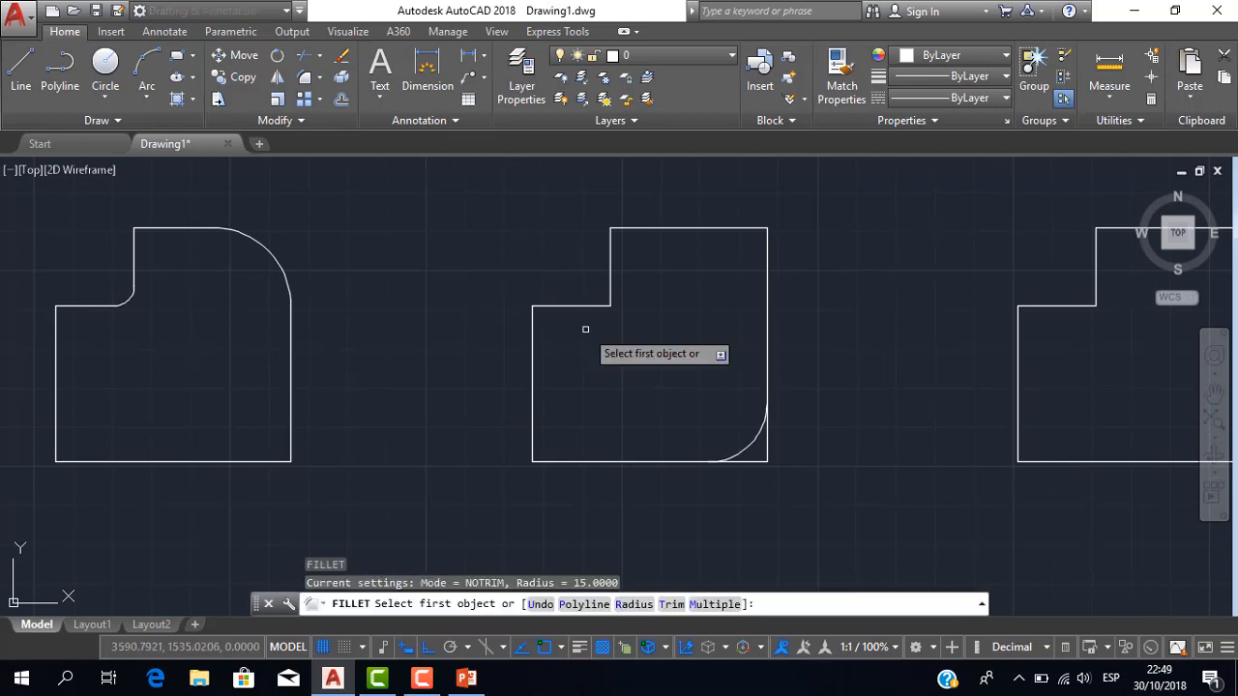
pyautogui.press('Down')
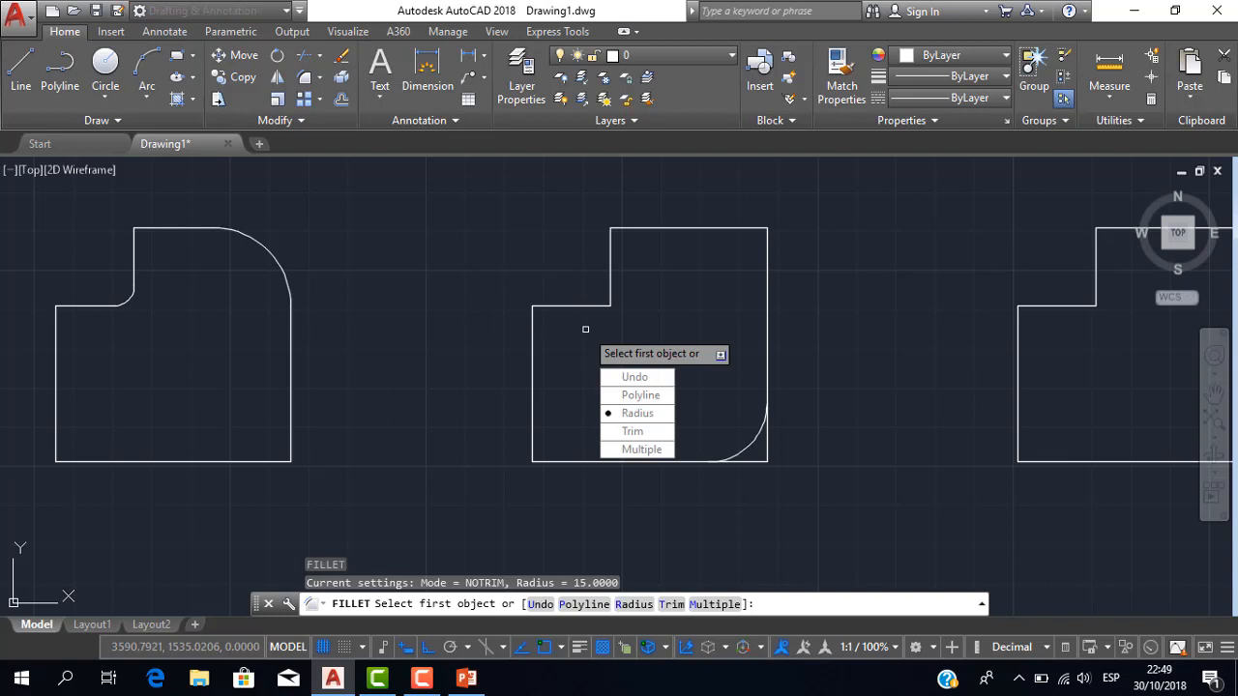
pyautogui.press('Return')
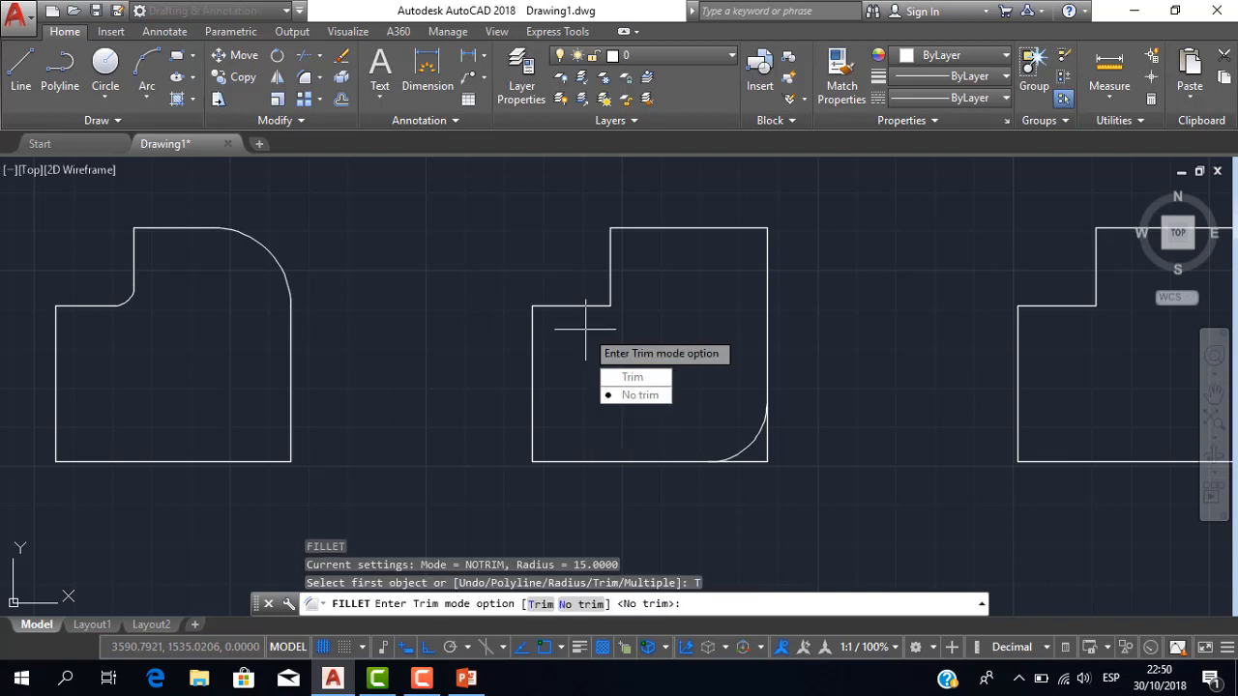
pyautogui.press('Return')
pyautogui.press('Down')
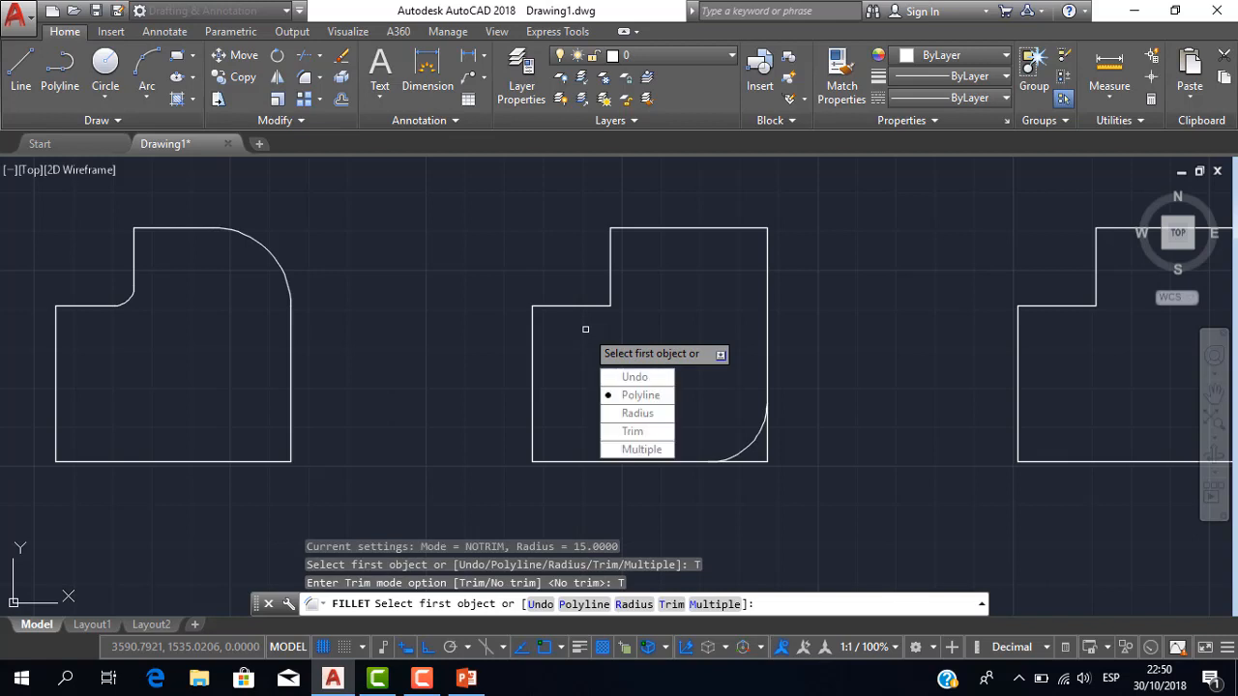
pyautogui.press('Return')
pyautogui.write('12')
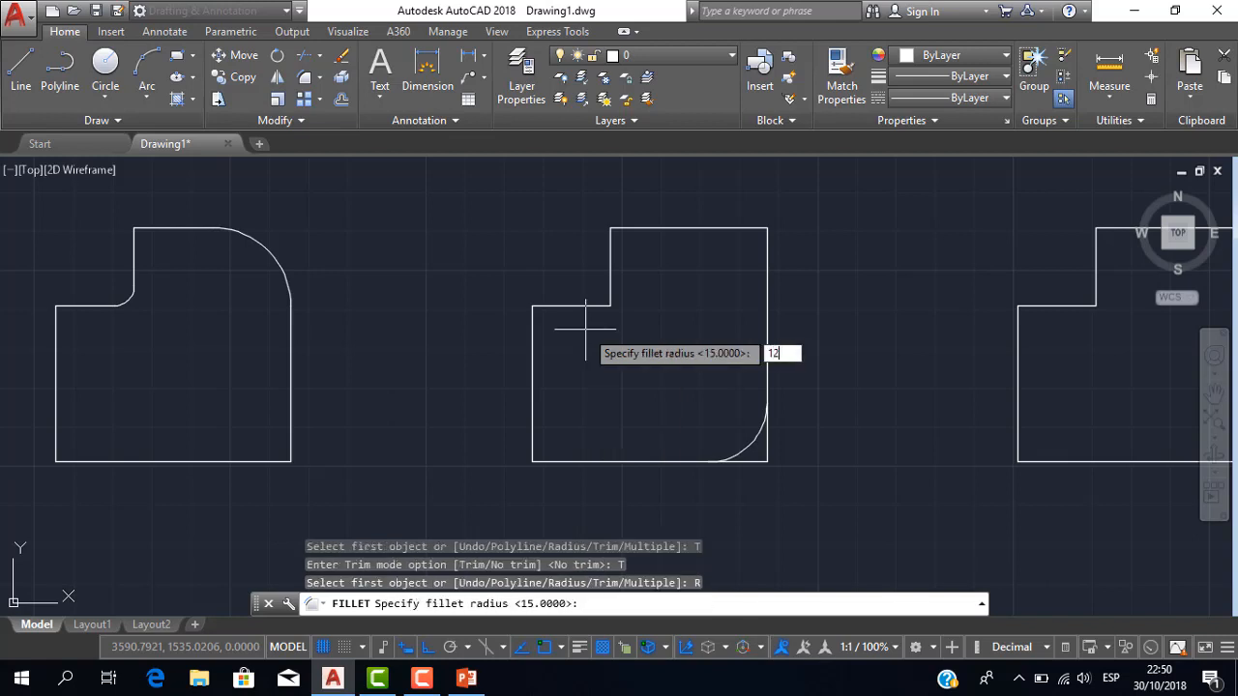
pyautogui.press('Return')
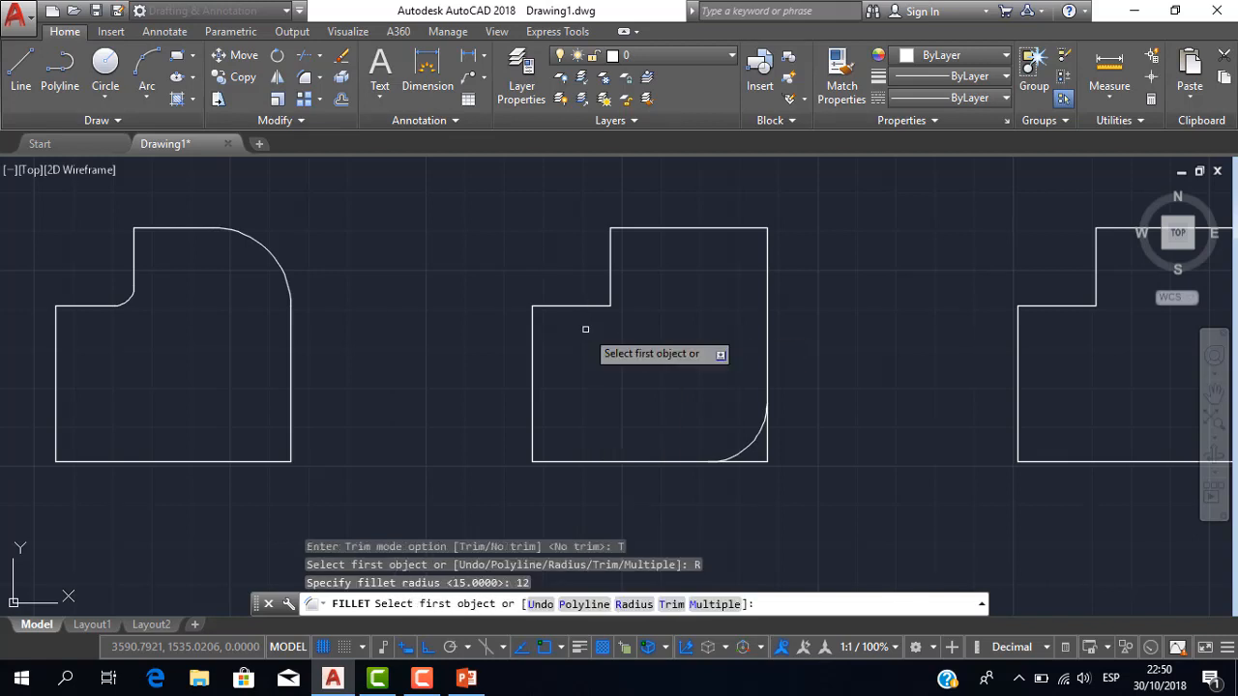
pyautogui.click(534, 414)
pyautogui.click(561, 462)
pyautogui.scroll(-2, 593, 405)
pyautogui.scroll(2, 611, 359)
pyautogui.moveTo(604, 372); pyautogui.dragTo(635, 320, button='middle')
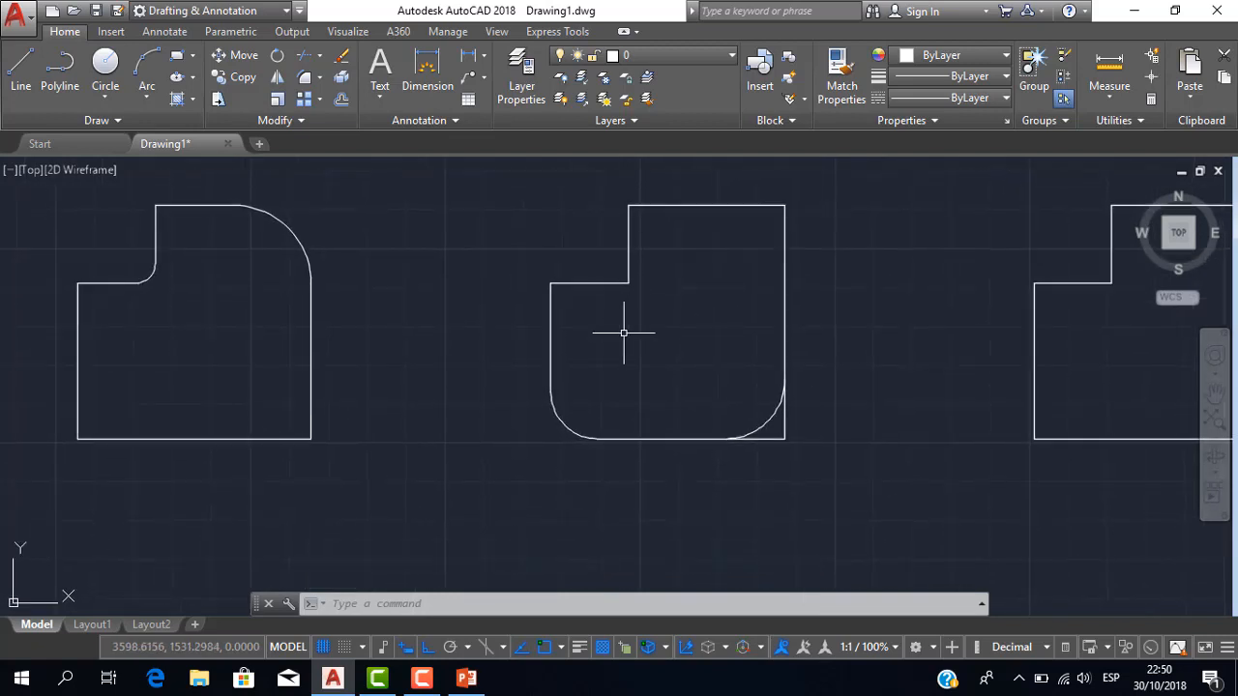
# Step: Compare the third outline's trimmed lower-left corner with its untrimmed lower-right corner
pyautogui.scroll(-1, 702, 415)
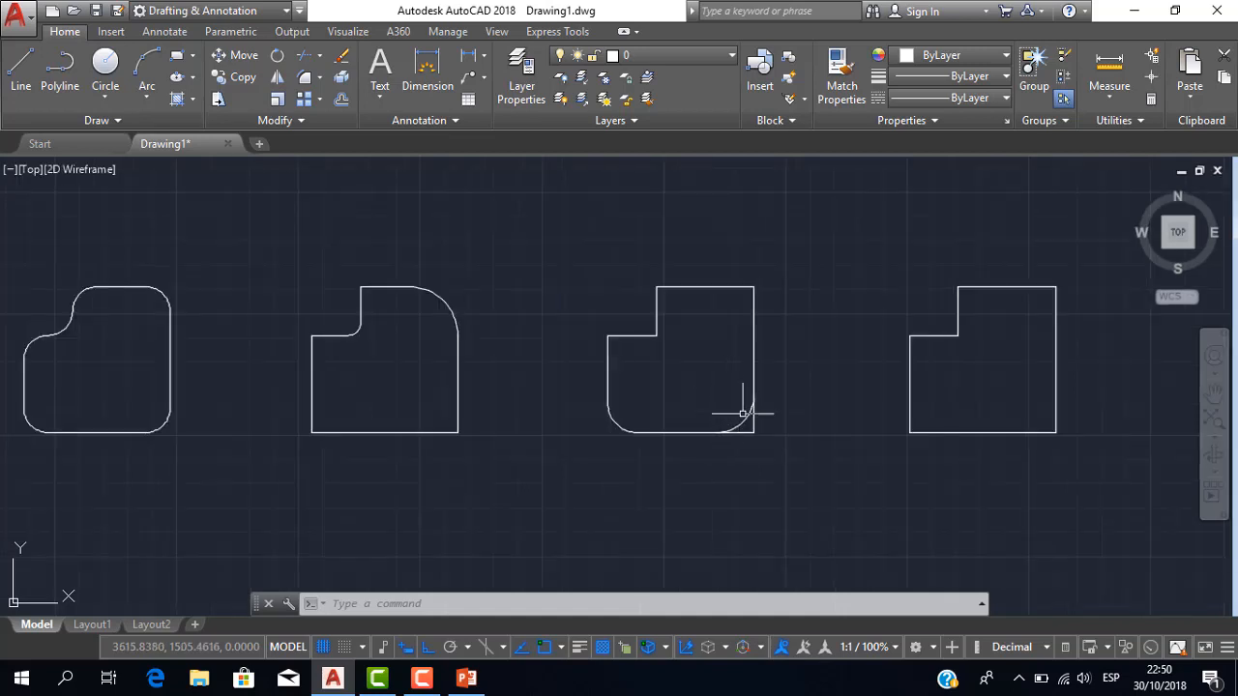
pyautogui.scroll(2, 741, 413)
pyautogui.scroll(-2, 750, 430)
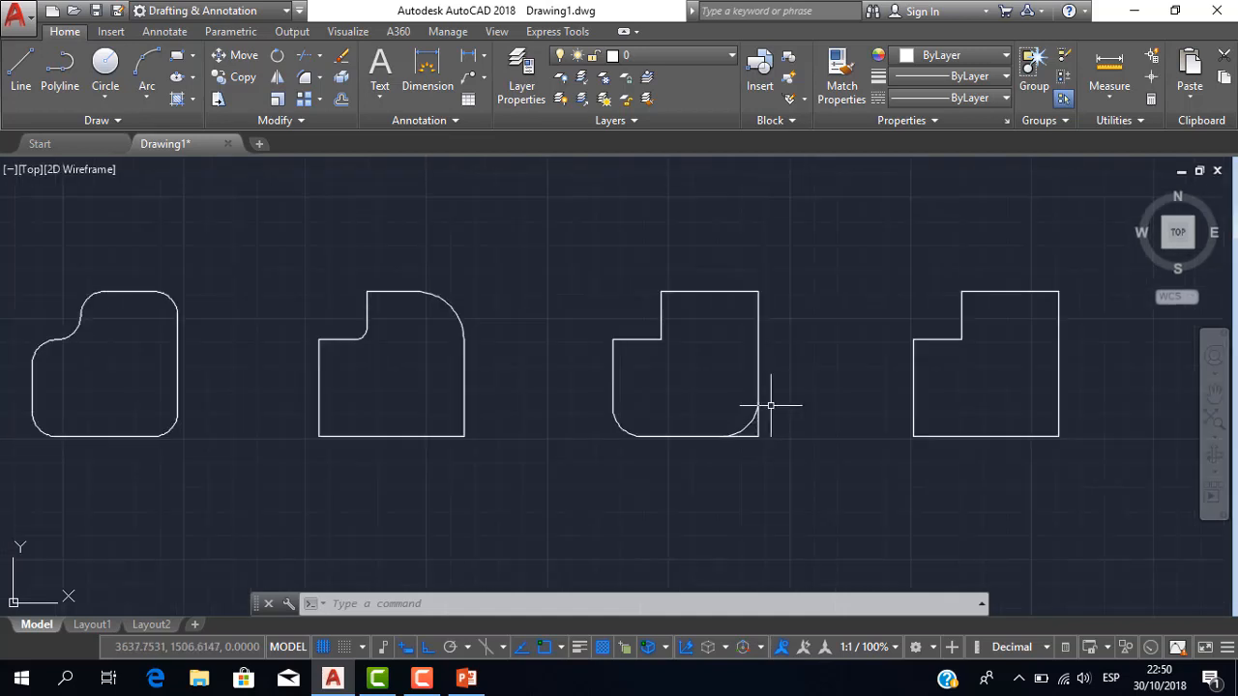
pyautogui.moveTo(766, 395); pyautogui.dragTo(690, 381, button='middle')
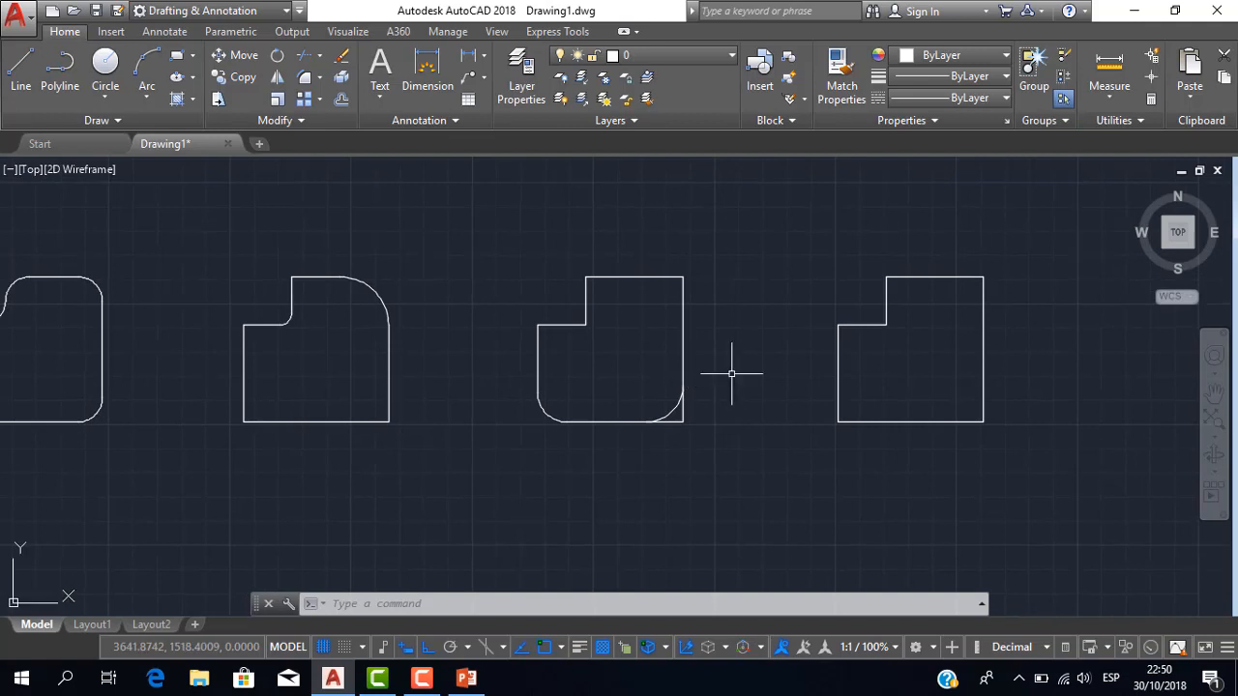
# Step: Start a Fillet with a radius of 10 and the Multiple option for the fourth outline
pyautogui.write('F')
pyautogui.press('Return')
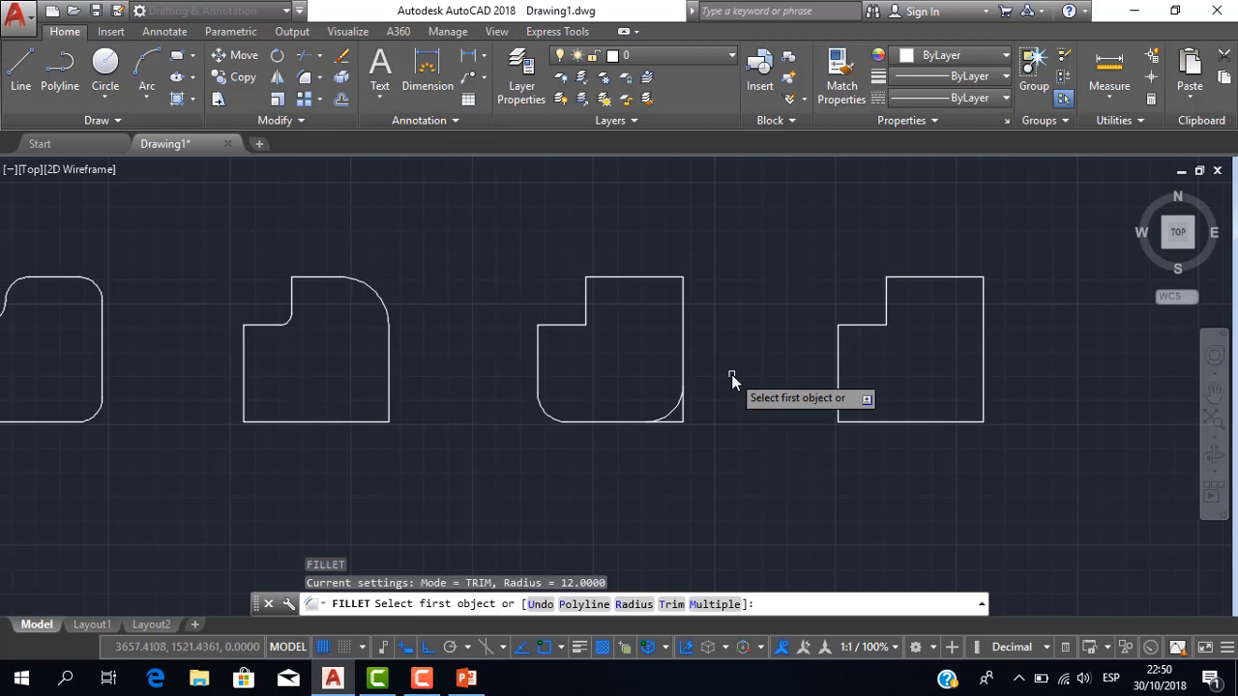
pyautogui.scroll(-3, 733, 377)
pyautogui.scroll(3, 334, 360)
pyautogui.moveTo(331, 362); pyautogui.dragTo(449, 361, button='middle')
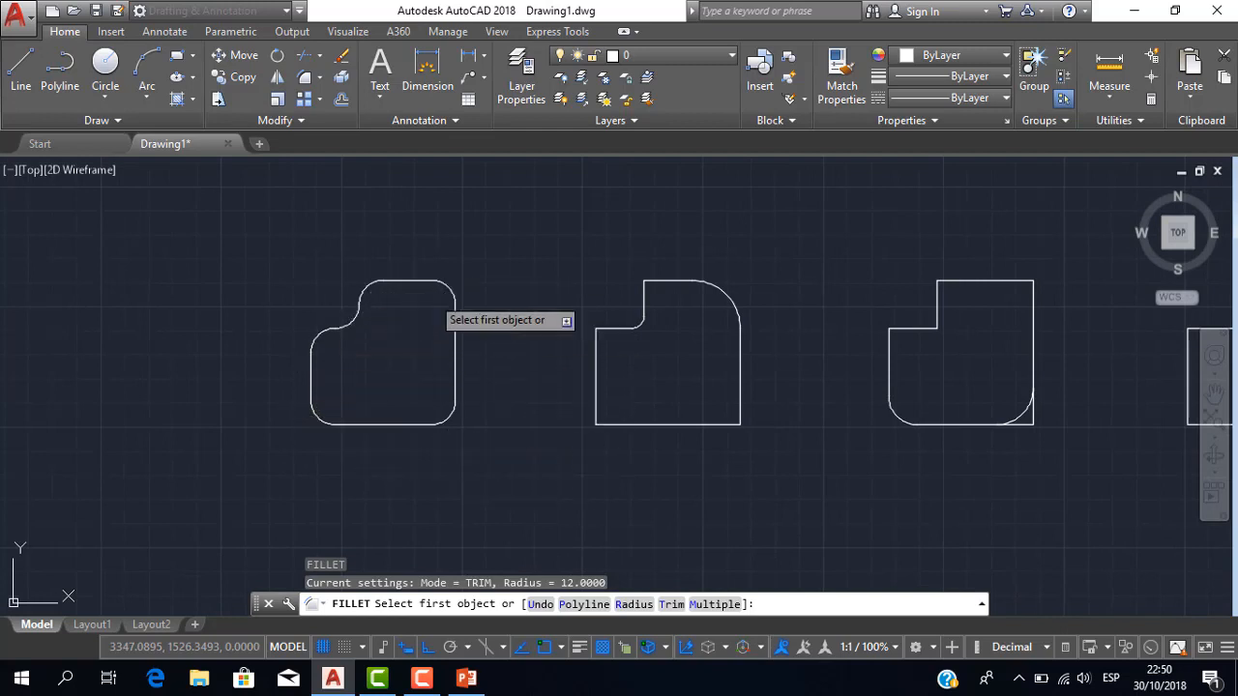
pyautogui.scroll(-3, 693, 380)
pyautogui.scroll(3, 848, 375)
pyautogui.moveTo(847, 374)
pyautogui.mouseDown(button='middle')
pyautogui.moveTo(737, 424)
pyautogui.moveTo(625, 411)
pyautogui.mouseUp(button='middle')
pyautogui.scroll(2, 815, 417)
pyautogui.moveTo(802, 412); pyautogui.dragTo(748, 451, button='middle')
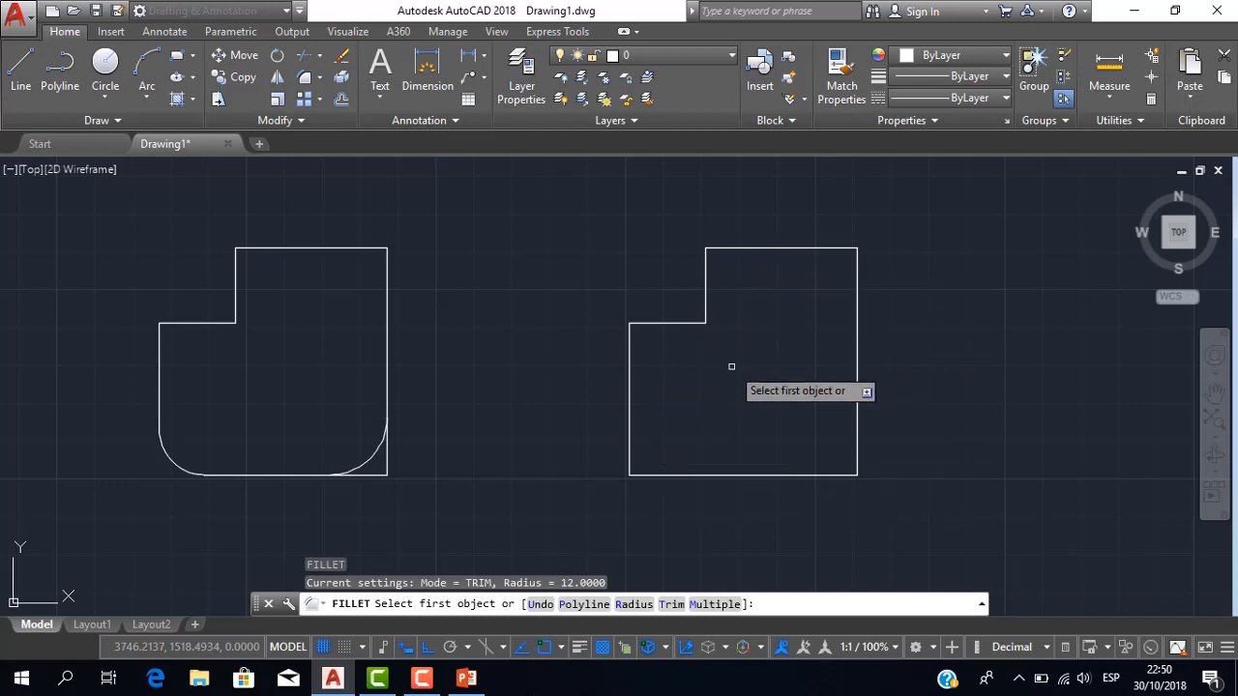
pyautogui.scroll(-2, 731, 365)
pyautogui.scroll(2, 721, 365)
pyautogui.scroll(-5, 716, 368)
pyautogui.scroll(3, 717, 373)
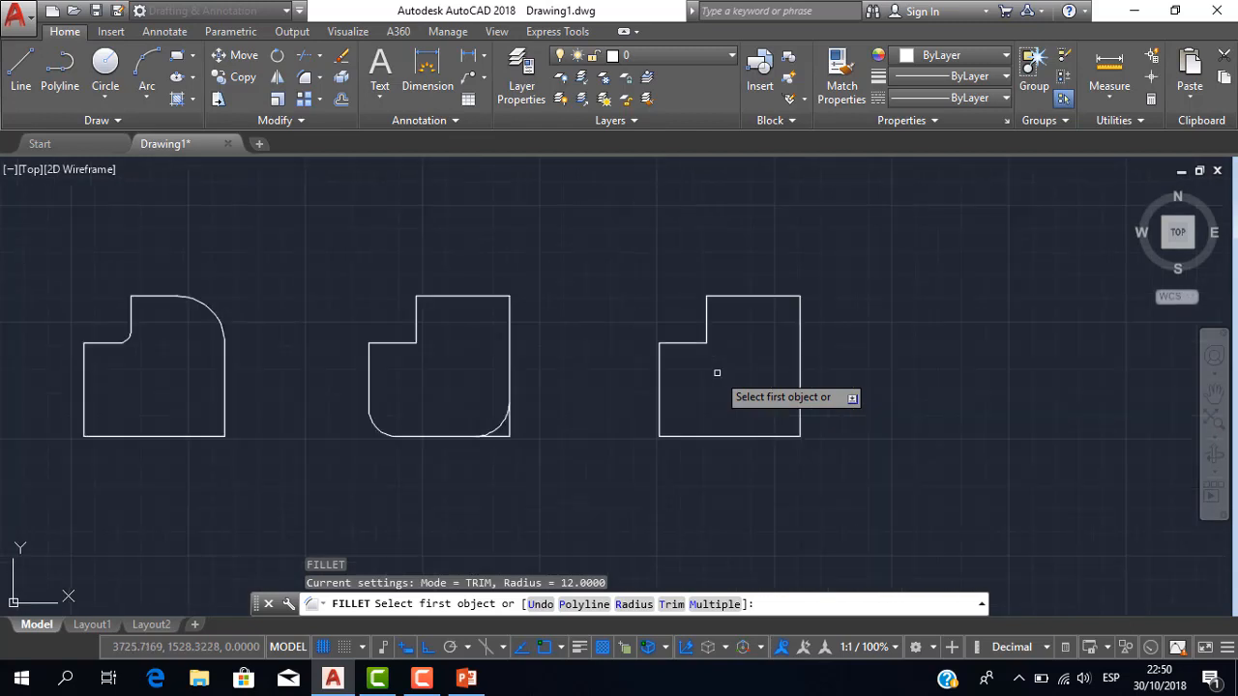
pyautogui.press('Down')
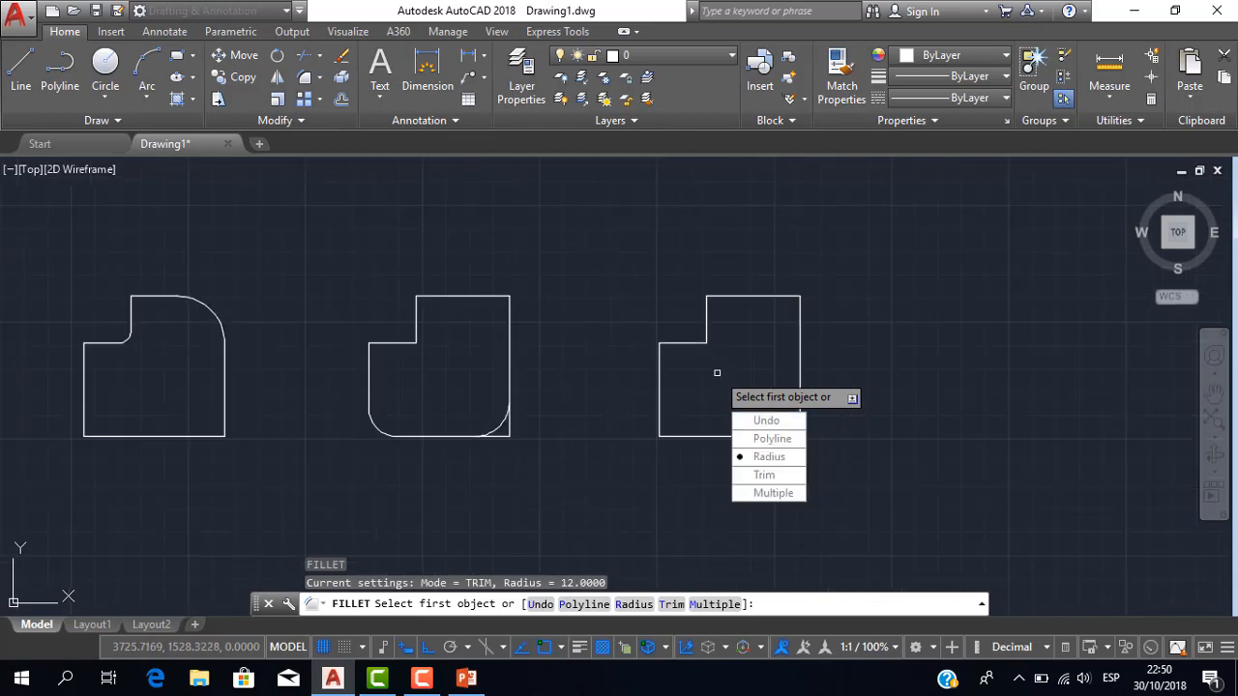
pyautogui.press('Return')
pyautogui.write('10')
pyautogui.press('Return')
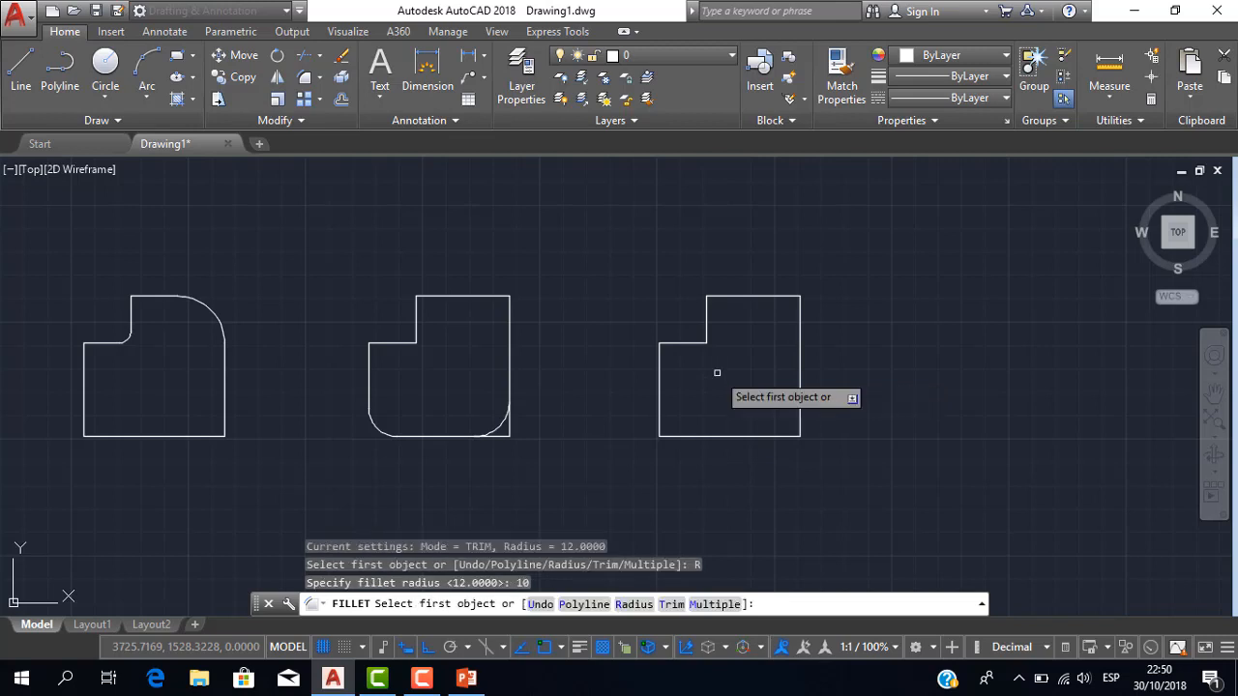
pyautogui.press('Down')
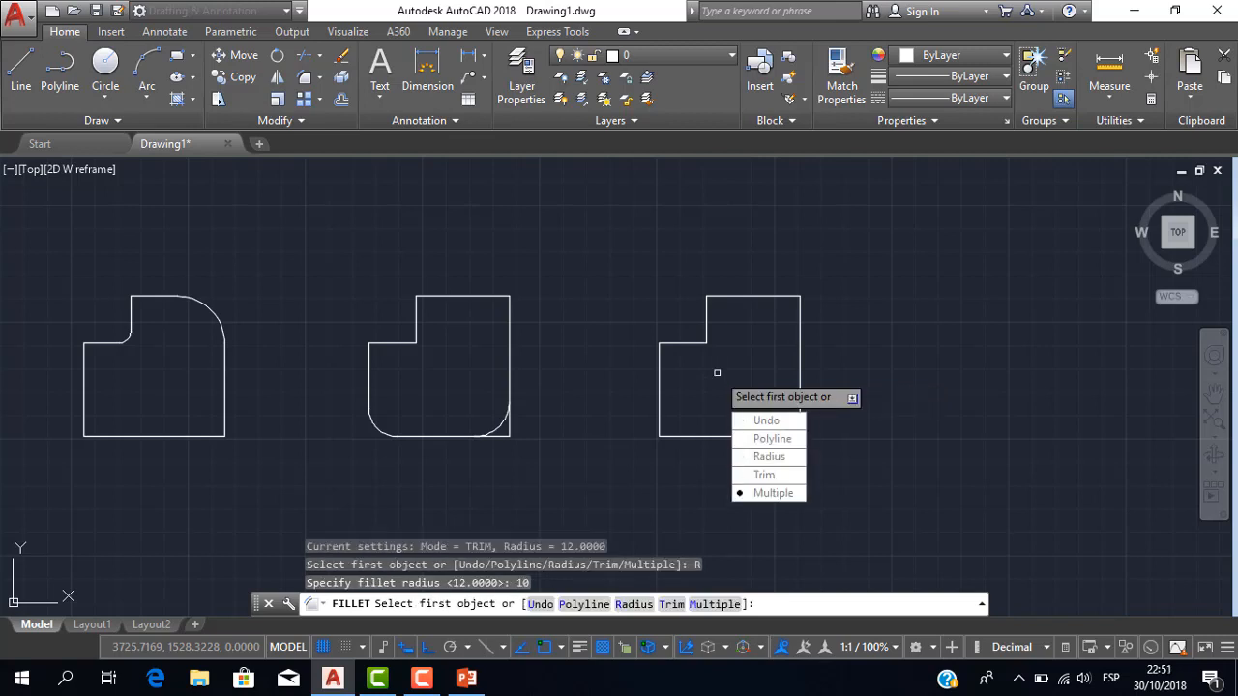
pyautogui.press('Return')
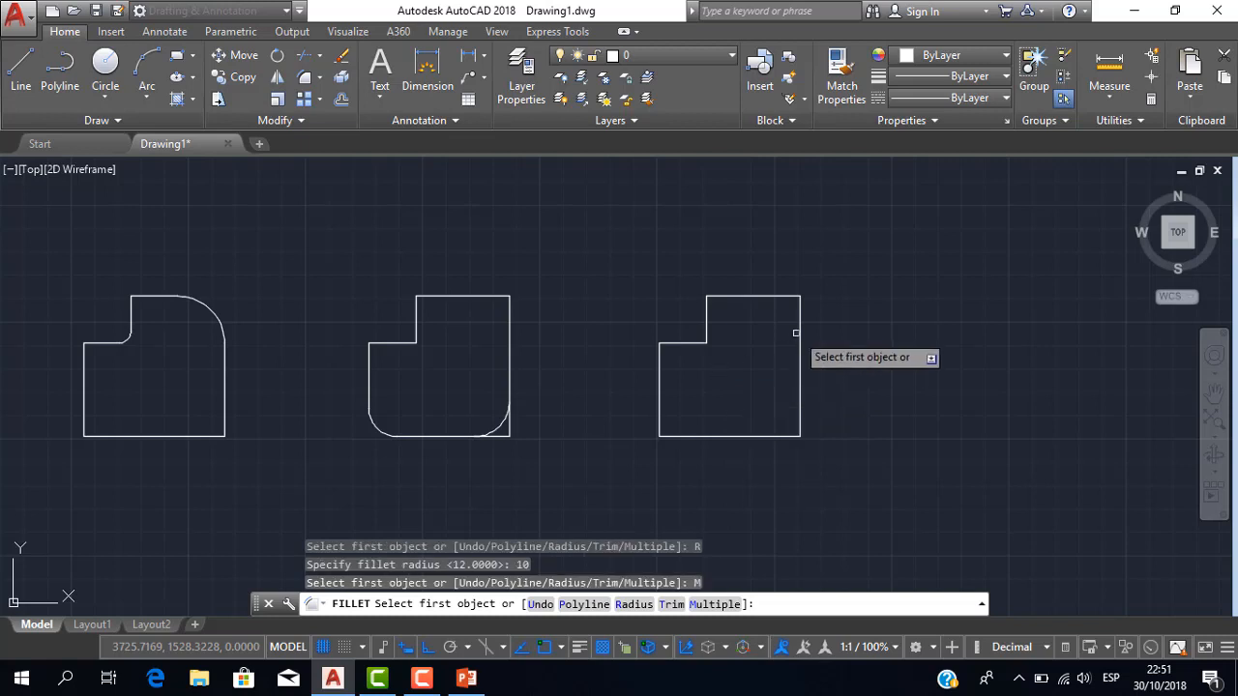
# Step: Fillet the fourth outline's upper-right, lower-right and lower-left corners in the running Multiple fillet
pyautogui.scroll(2, 799, 333)
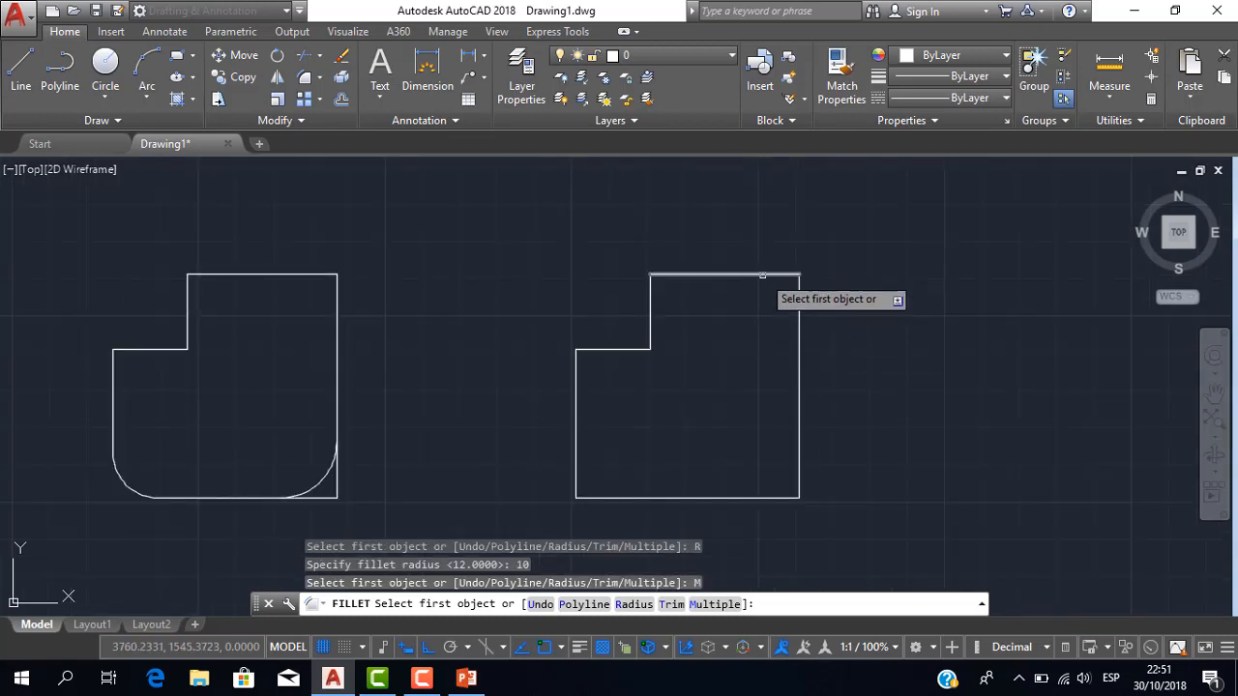
pyautogui.click(762, 276)
pyautogui.click(799, 311)
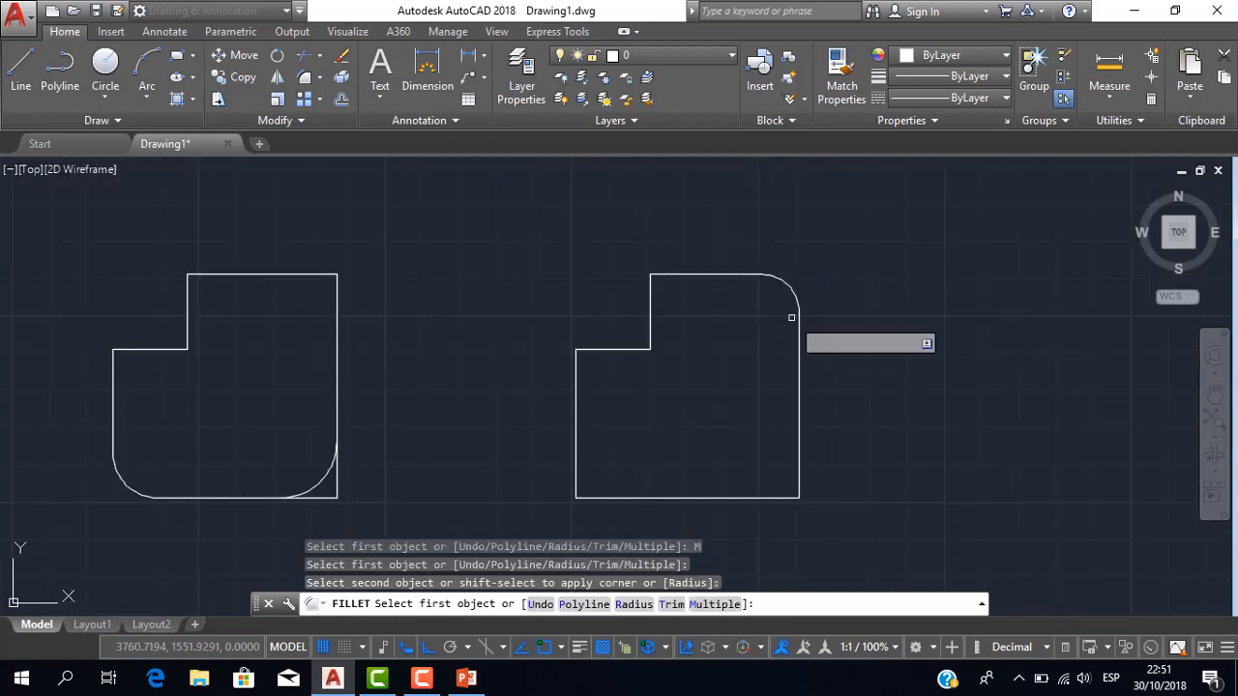
pyautogui.click(799, 470)
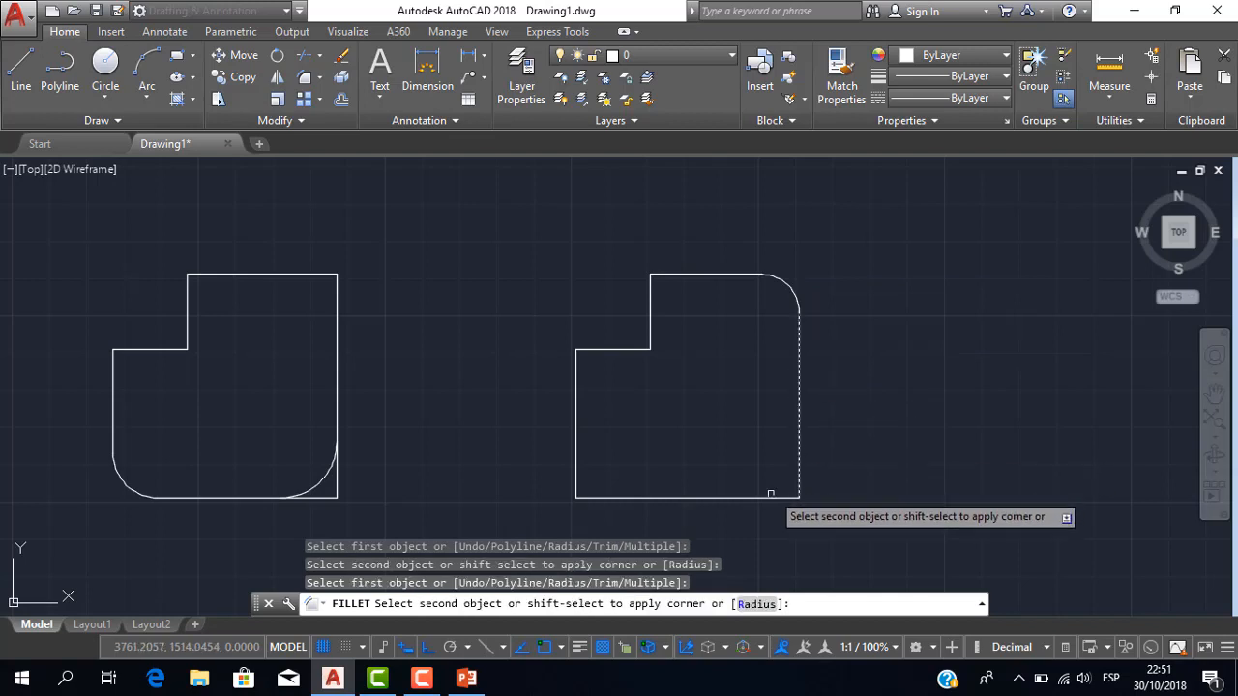
pyautogui.click(768, 497)
pyautogui.click(610, 497)
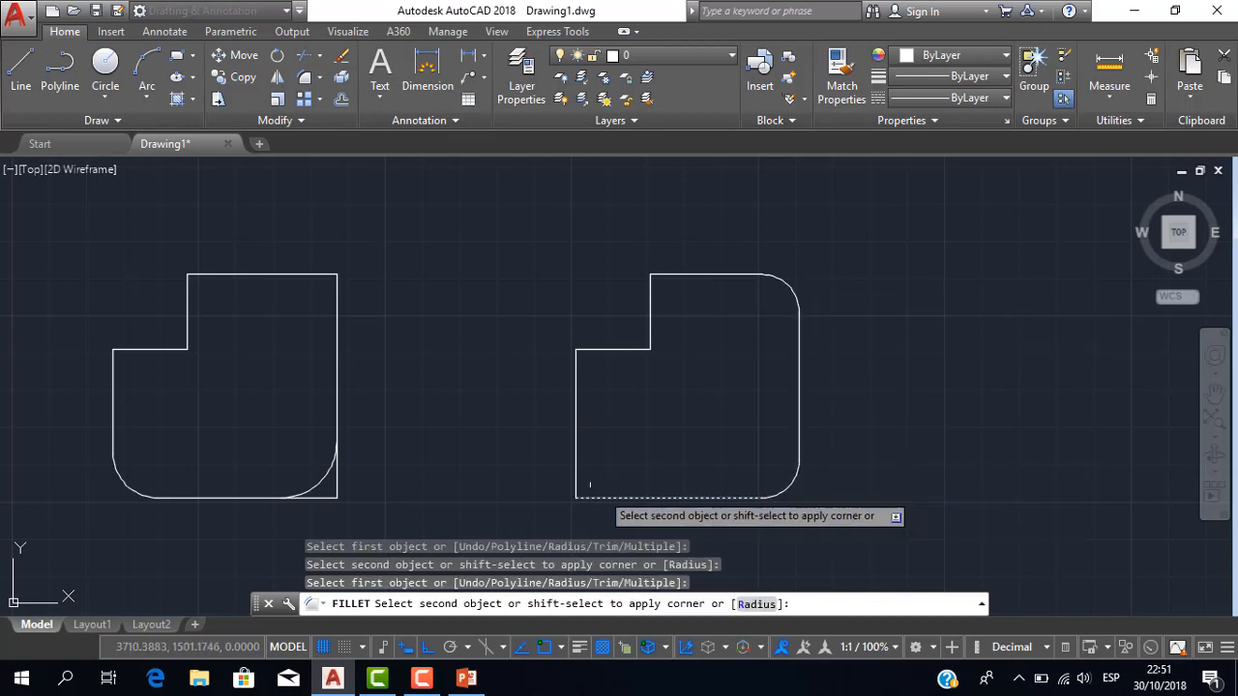
pyautogui.click(575, 459)
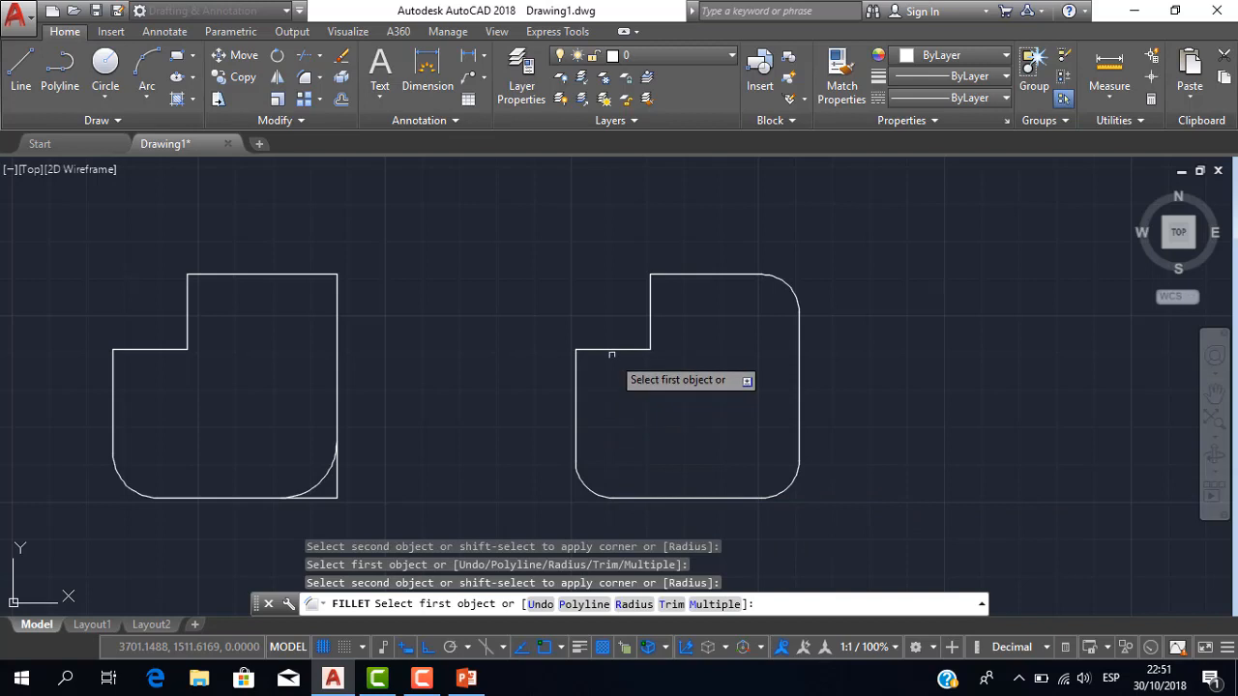
# Step: Fillet the fourth outline's three remaining corners around the step and end the Multiple fillet
pyautogui.click(601, 349)
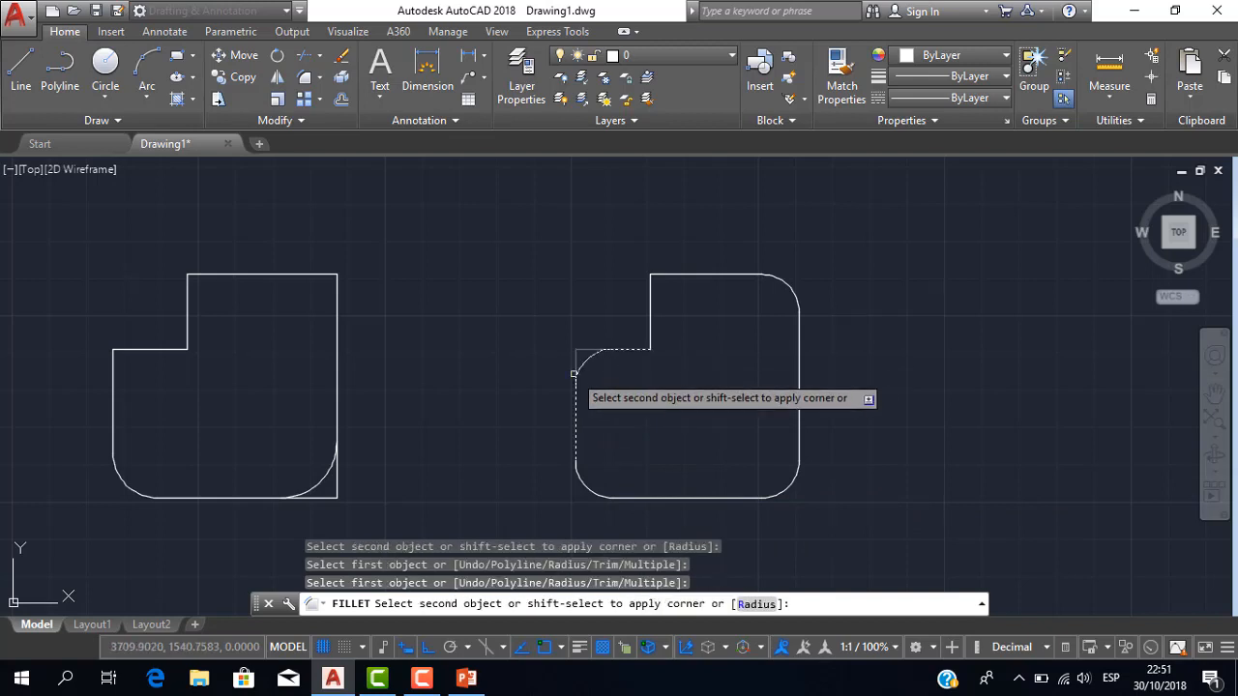
pyautogui.click(575, 360)
pyautogui.click(625, 348)
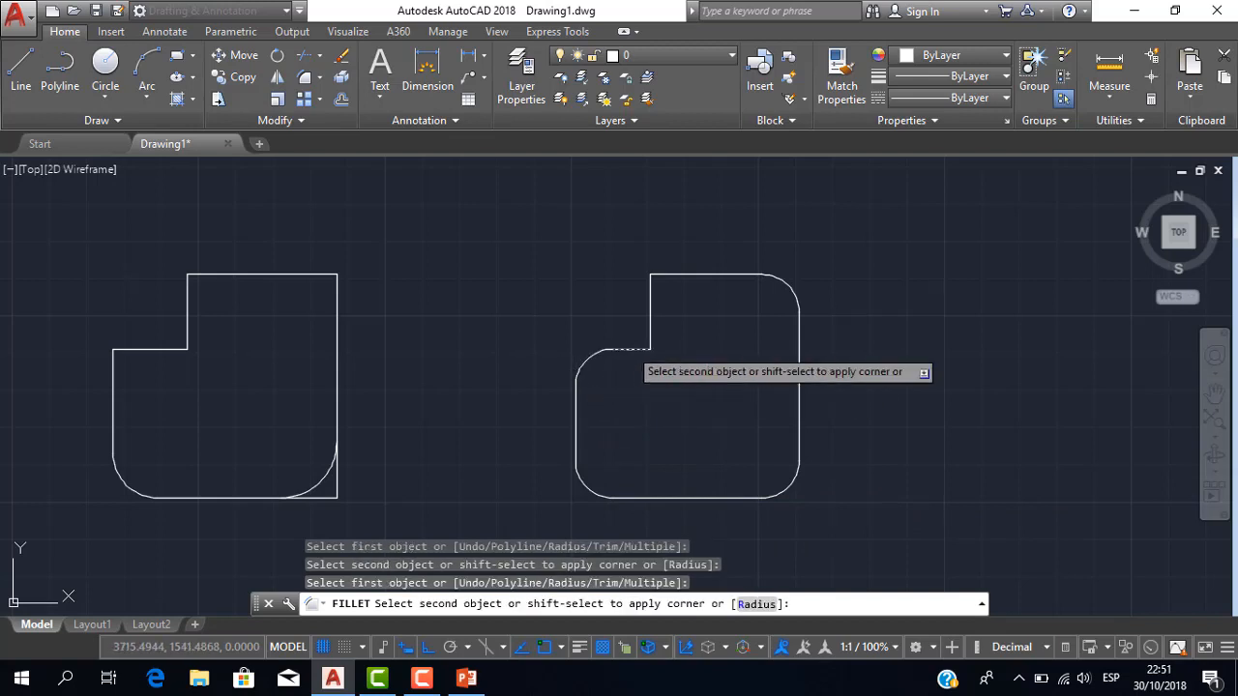
pyautogui.click(650, 334)
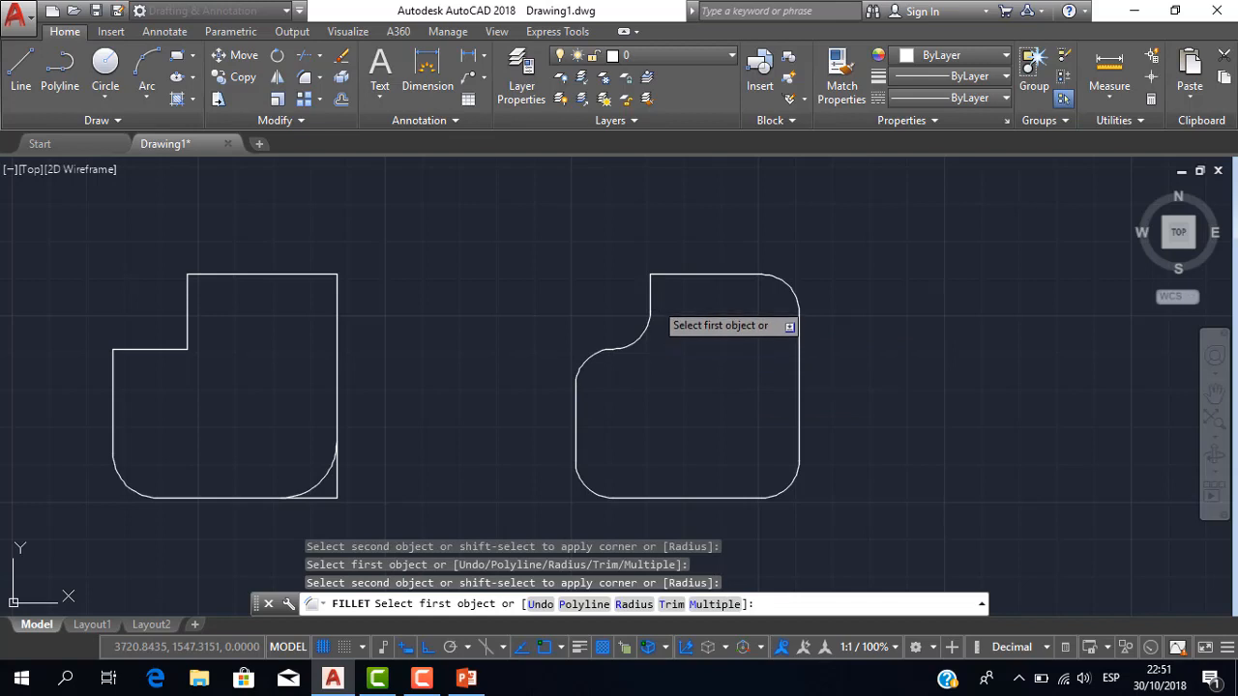
pyautogui.click(651, 305)
pyautogui.click(674, 277)
pyautogui.scroll(2, 746, 340)
pyautogui.scroll(-6, 746, 336)
pyautogui.scroll(2, 726, 346)
pyautogui.scroll(-2, 724, 349)
pyautogui.scroll(2, 678, 362)
pyautogui.scroll(2, 716, 381)
pyautogui.scroll(-2, 719, 382)
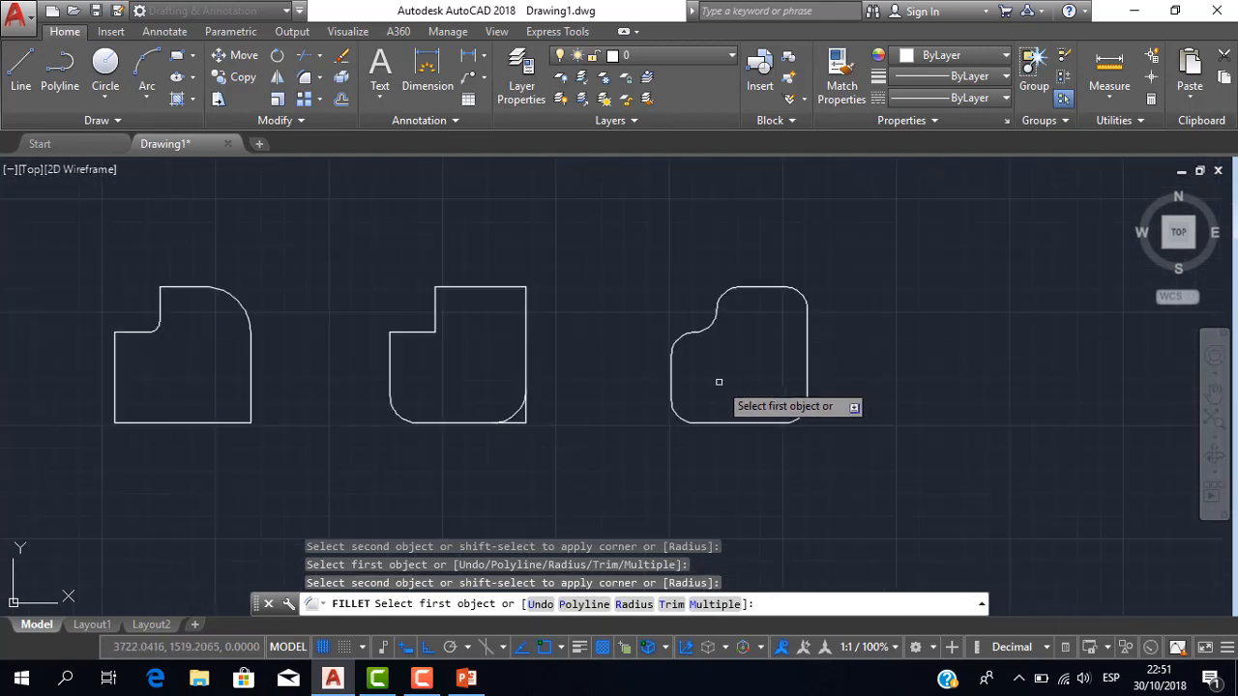
pyautogui.press('Escape')
# Step: Examine the row of four filleted outlines and the row of unmodified copies below it
pyautogui.scroll(-3, 739, 382)
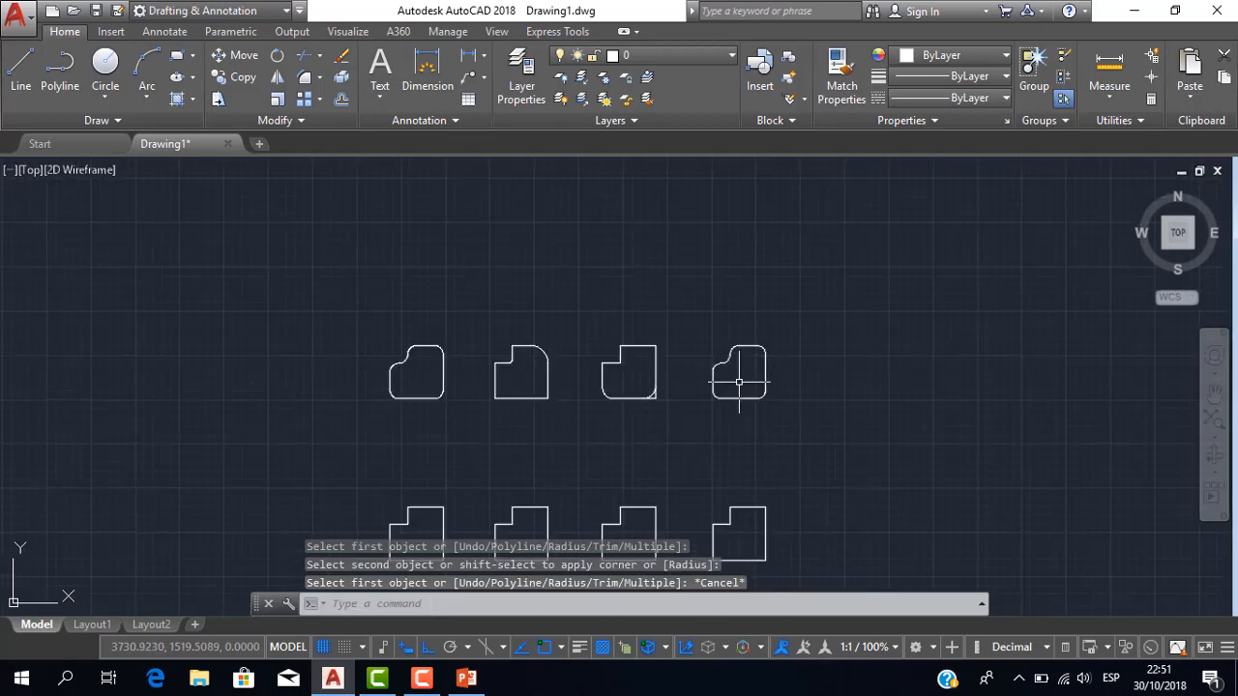
pyautogui.scroll(2, 754, 359)
pyautogui.scroll(1, 778, 328)
pyautogui.scroll(-2, 793, 324)
pyautogui.scroll(2, 722, 296)
pyautogui.moveTo(723, 301); pyautogui.dragTo(734, 315, button='middle')
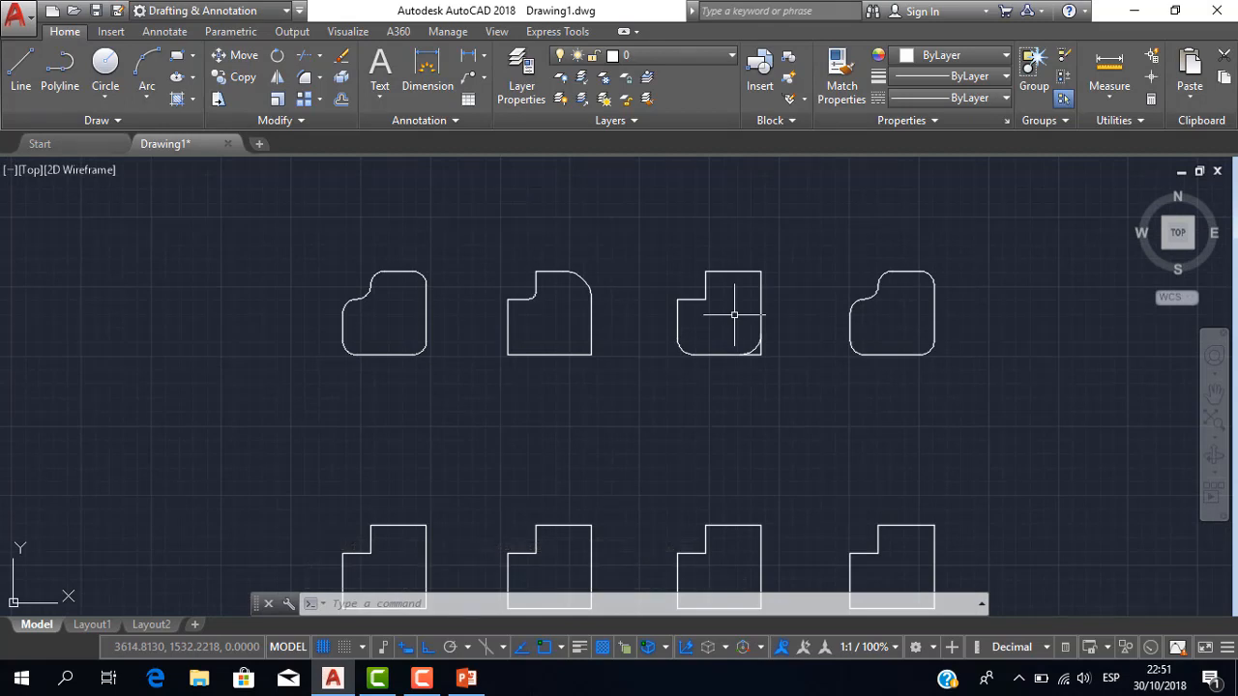
pyautogui.scroll(-2, 734, 315)
pyautogui.scroll(2, 725, 319)
pyautogui.moveTo(691, 387); pyautogui.dragTo(703, 299, button='middle')
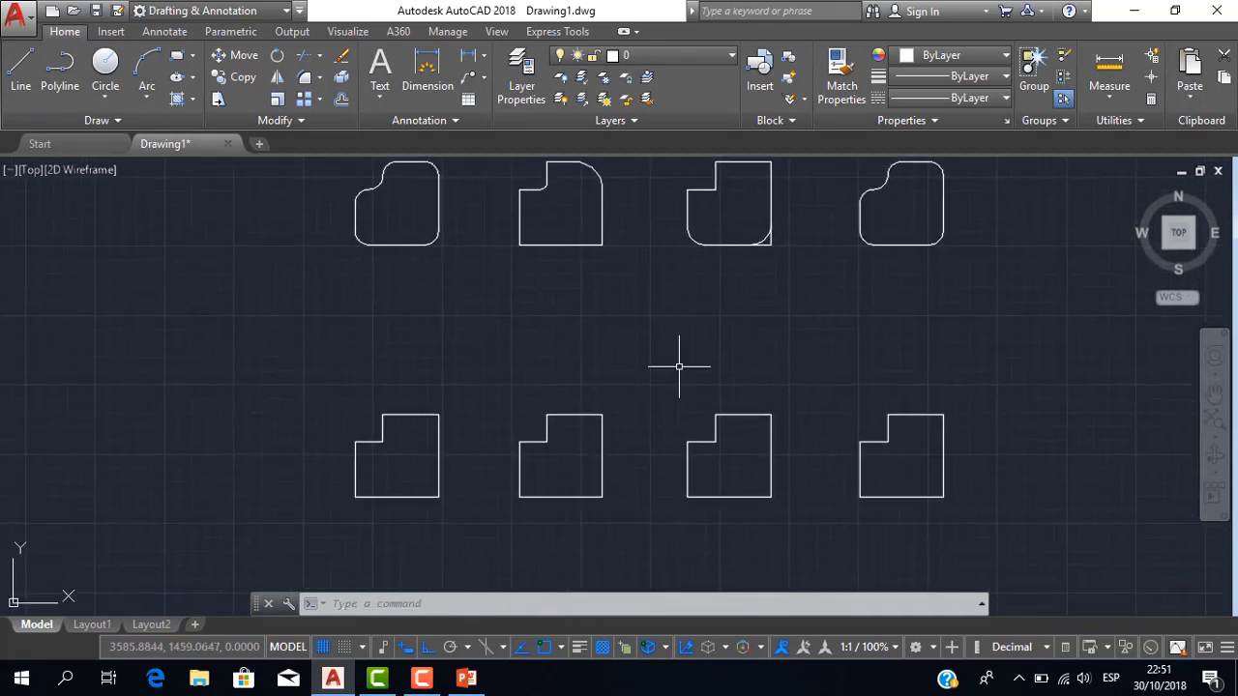
# Step: Switch to PowerPoint and show the CHAMFER (CHAFLAN) slide to read its command options
pyautogui.click(322, 82)
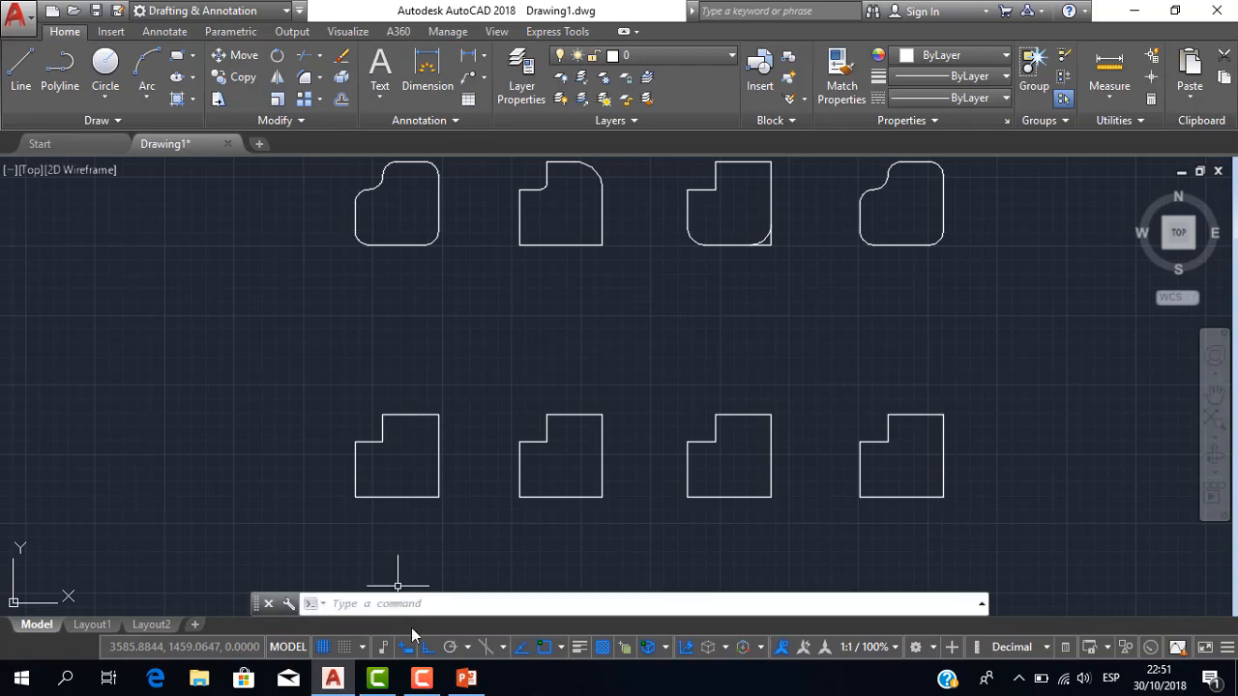
pyautogui.click(466, 678)
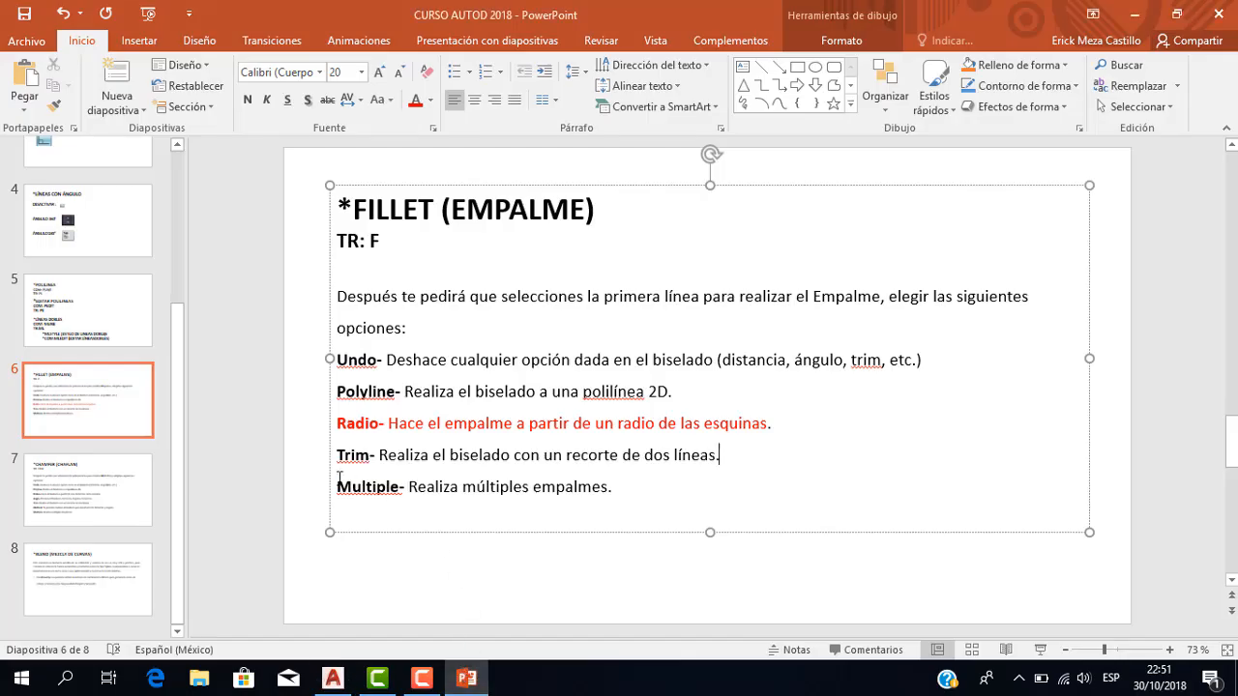
pyautogui.click(101, 484)
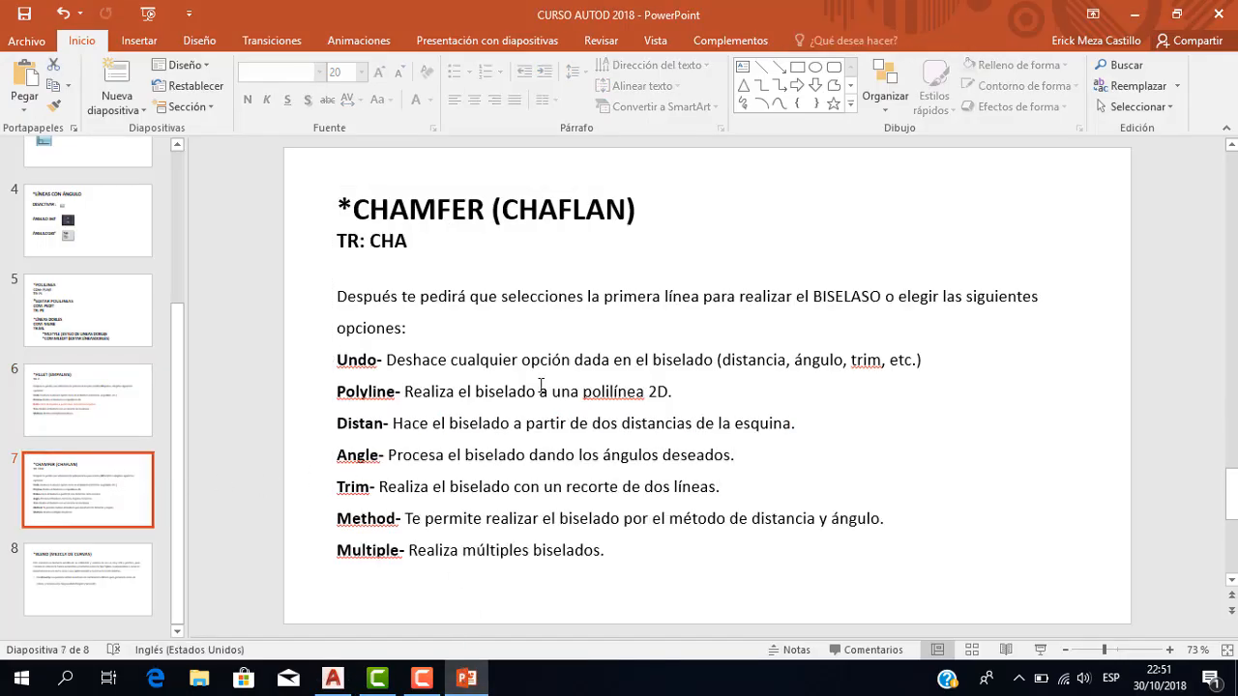
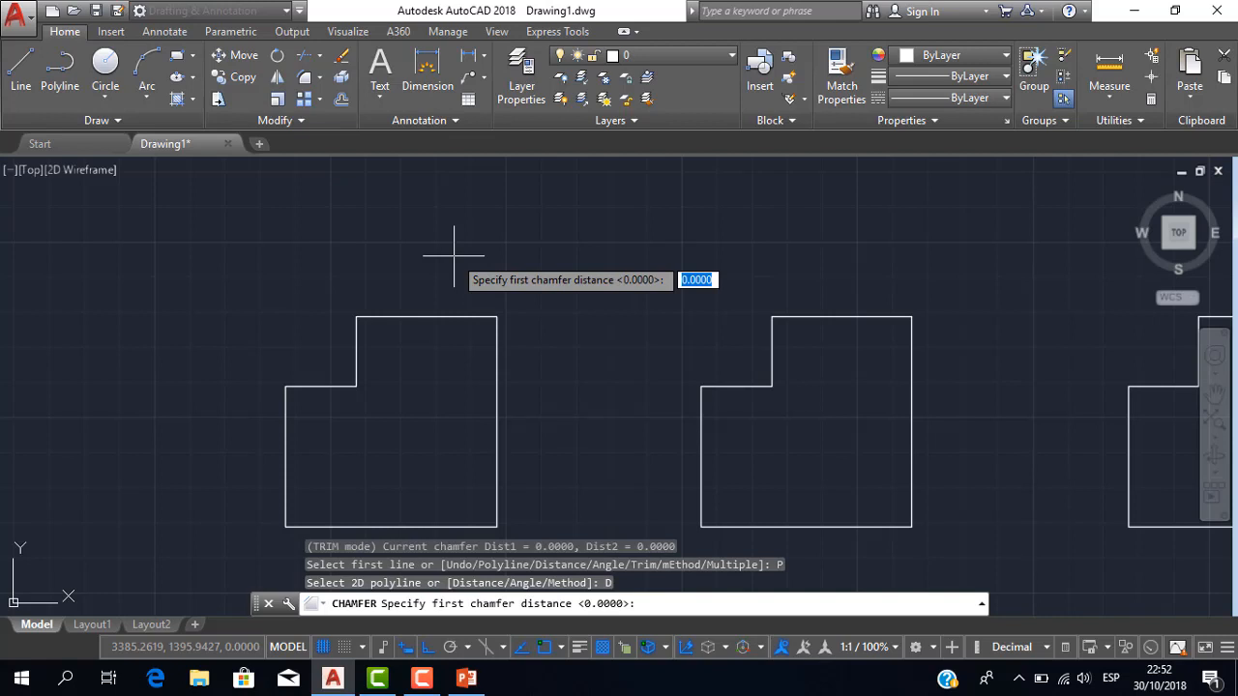
# Step: Chamfer all corners of the first outline as a polyline with a first distance of 10 and a second distance of 15
pyautogui.write('10')
pyautogui.press('Return')
pyautogui.write('1')
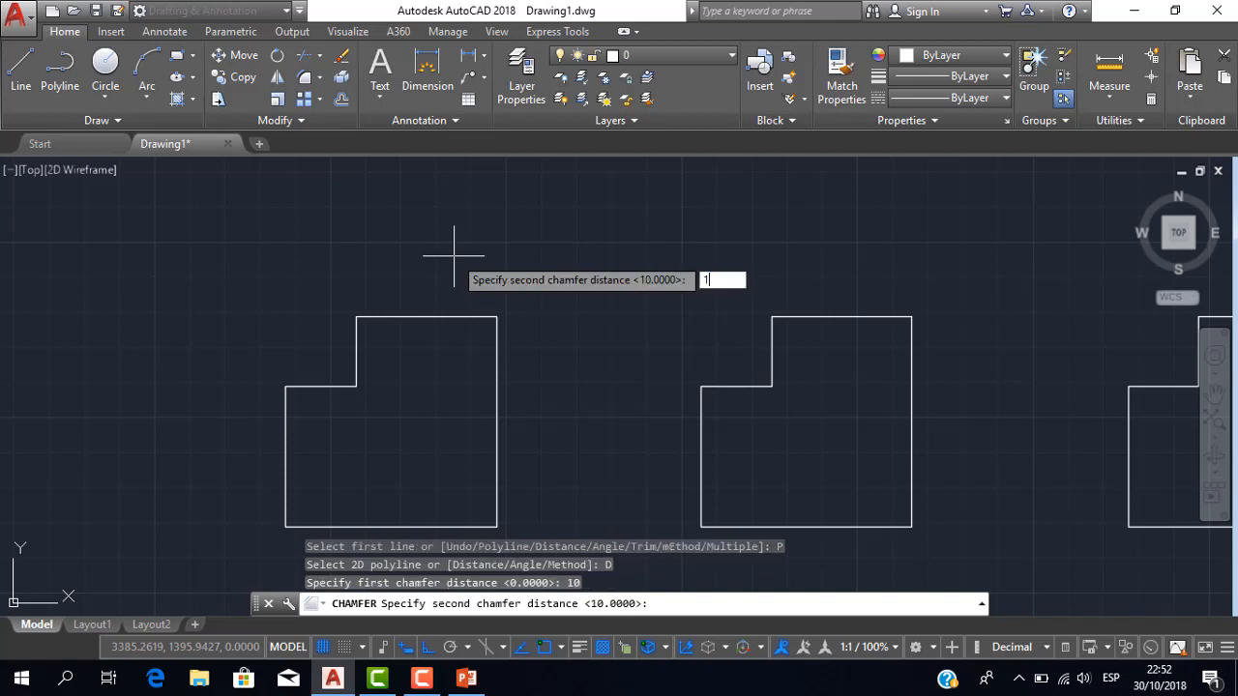
pyautogui.write('5')
pyautogui.press('Return')
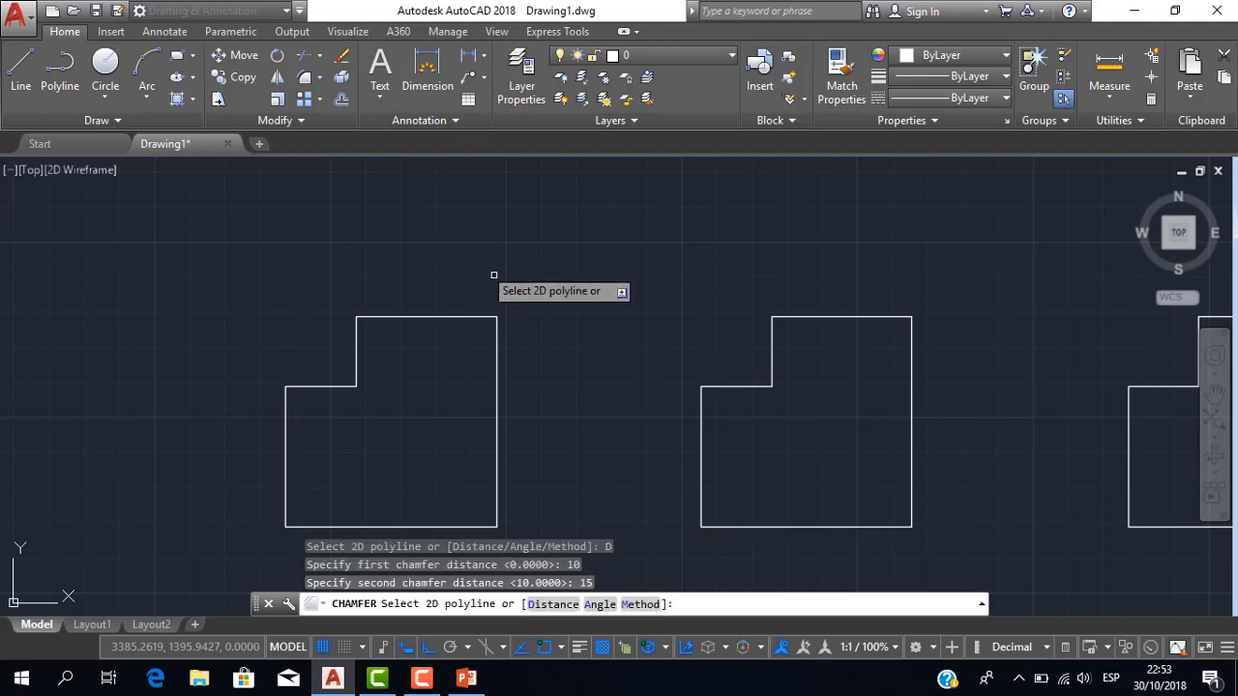
pyautogui.moveTo(503, 309); pyautogui.dragTo(491, 256, button='middle')
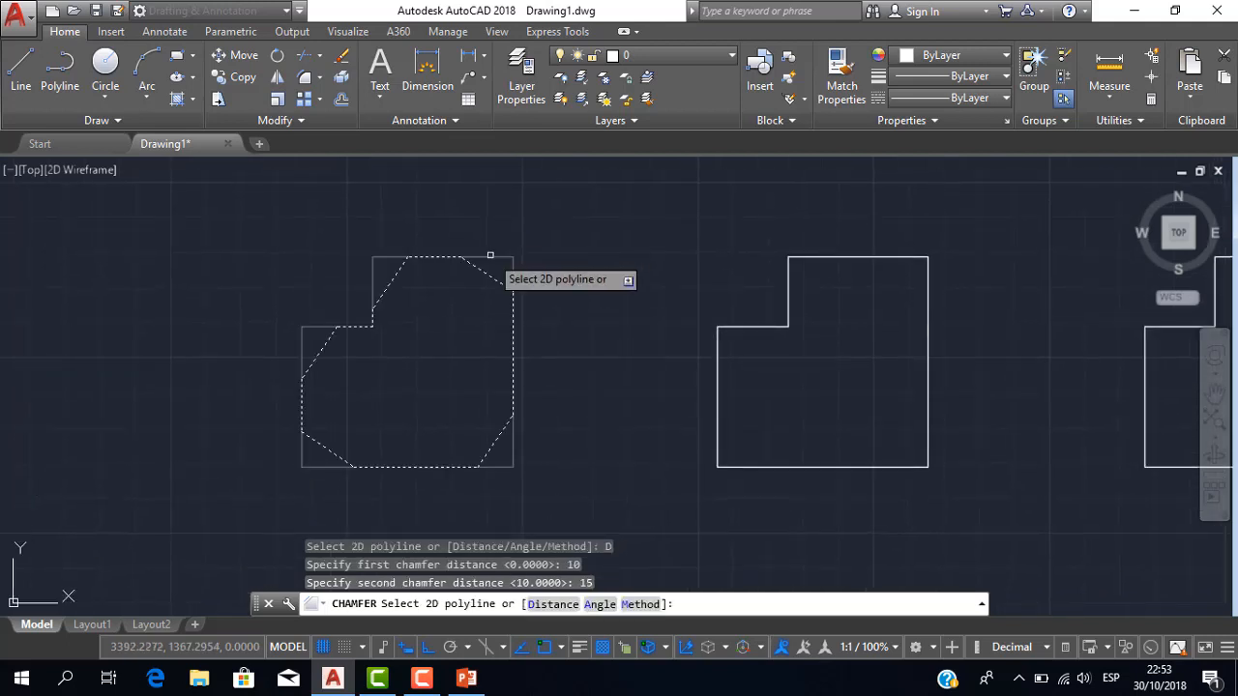
pyautogui.click(490, 255)
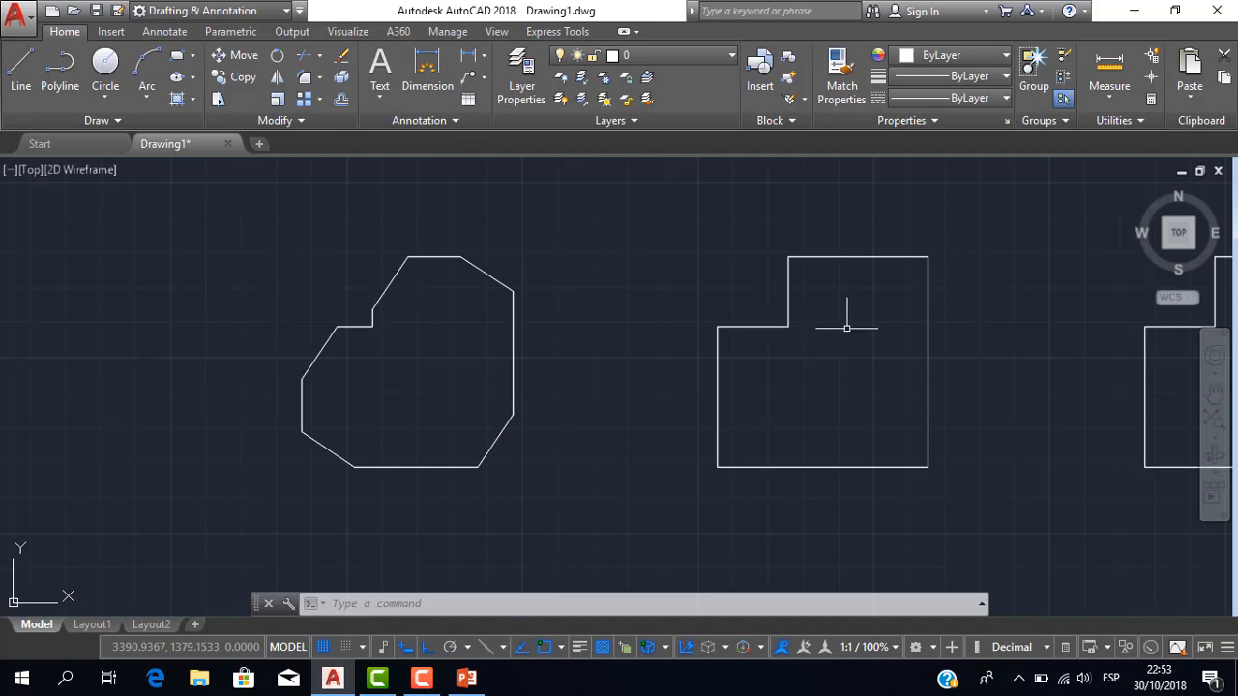
# Step: Try to chamfer the second outline with the Chamfer command's Polyline option
pyautogui.moveTo(848, 328)
pyautogui.mouseDown(button='middle')
pyautogui.moveTo(777, 359)
pyautogui.moveTo(641, 367)
pyautogui.mouseUp(button='middle')
pyautogui.scroll(-2, 641, 354)
pyautogui.scroll(2, 643, 353)
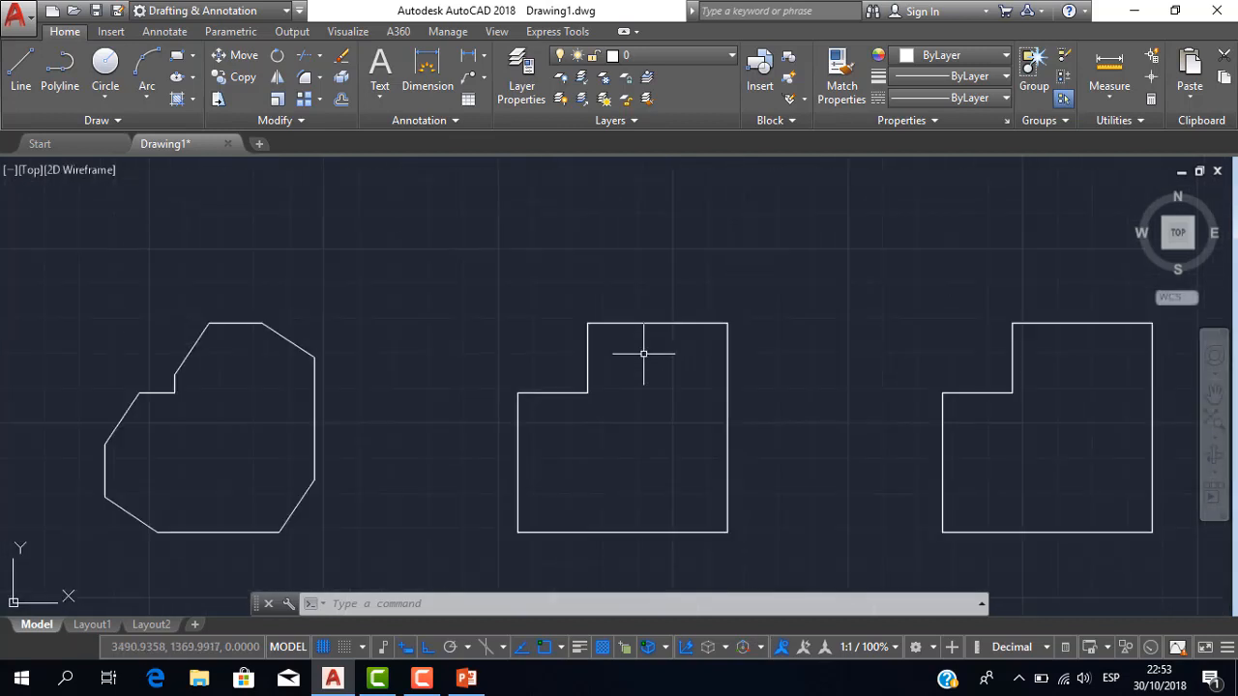
pyautogui.write('CHA')
pyautogui.press('Return')
pyautogui.press('Down')
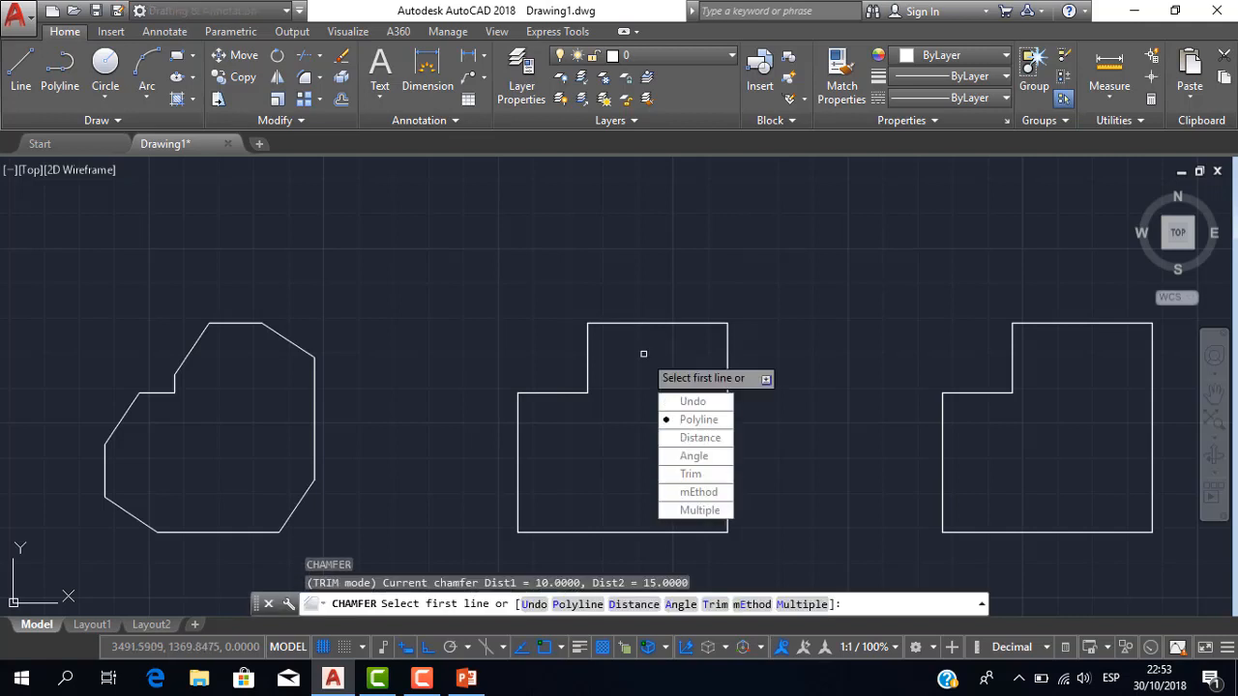
pyautogui.press('Up')
pyautogui.press('Return')
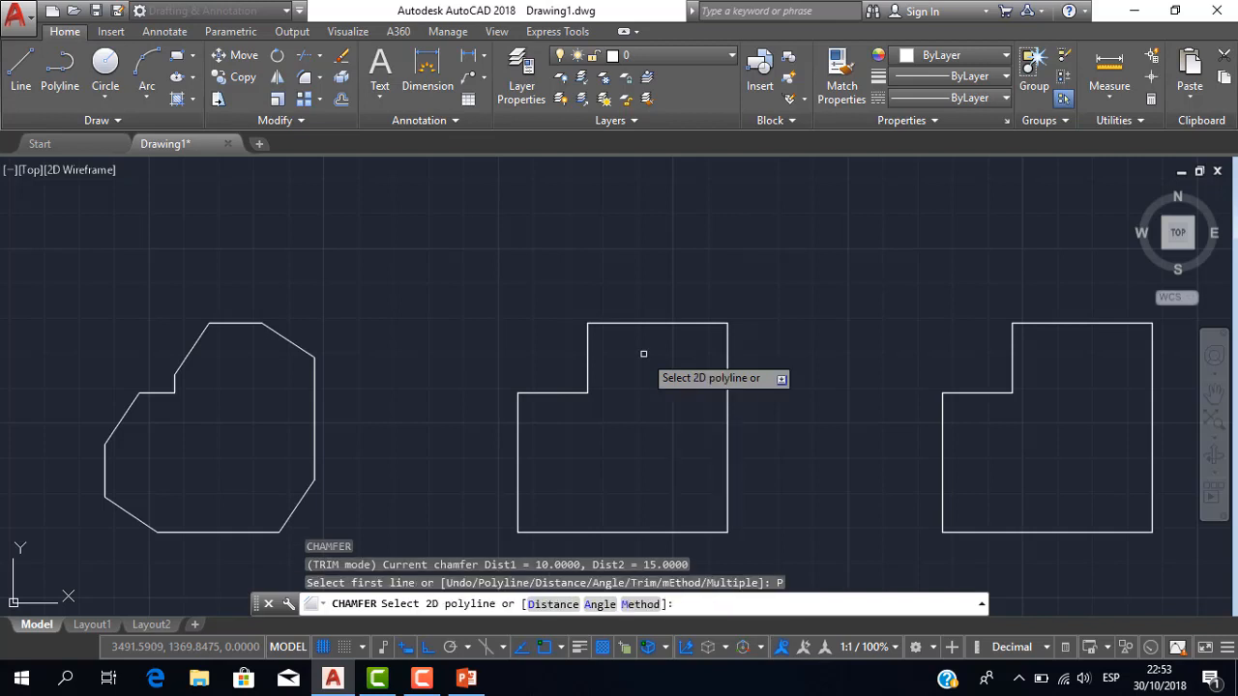
pyautogui.click(669, 324)
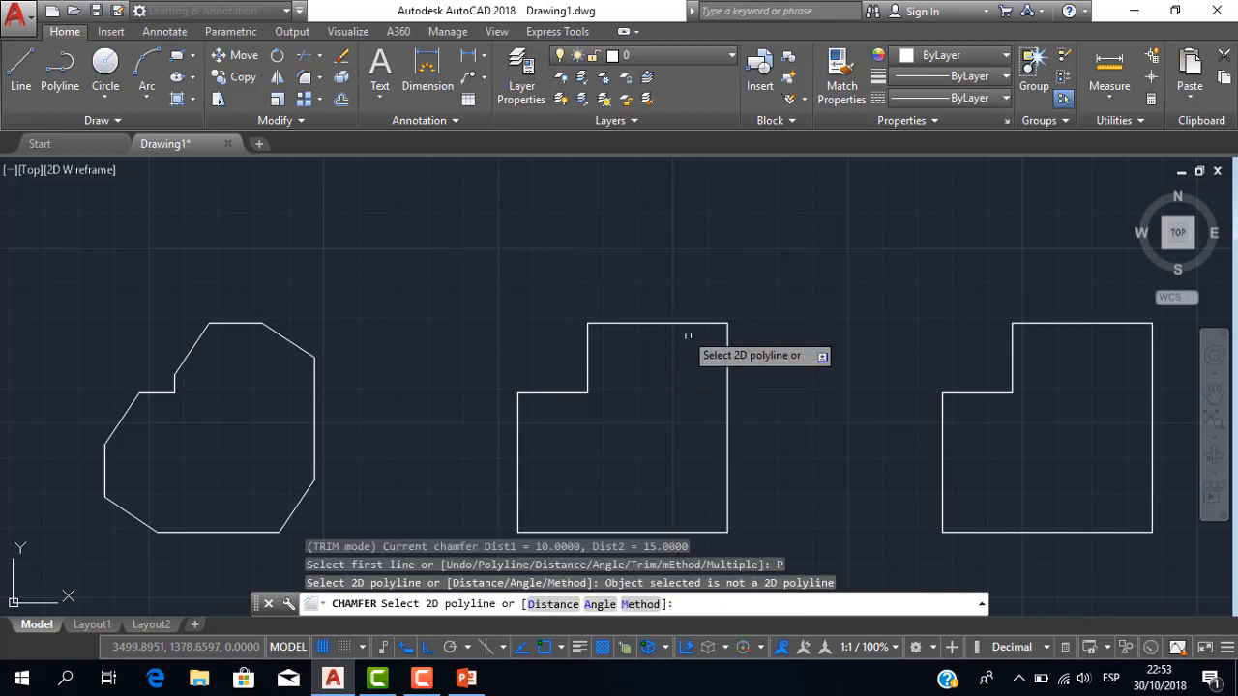
pyautogui.click(727, 381)
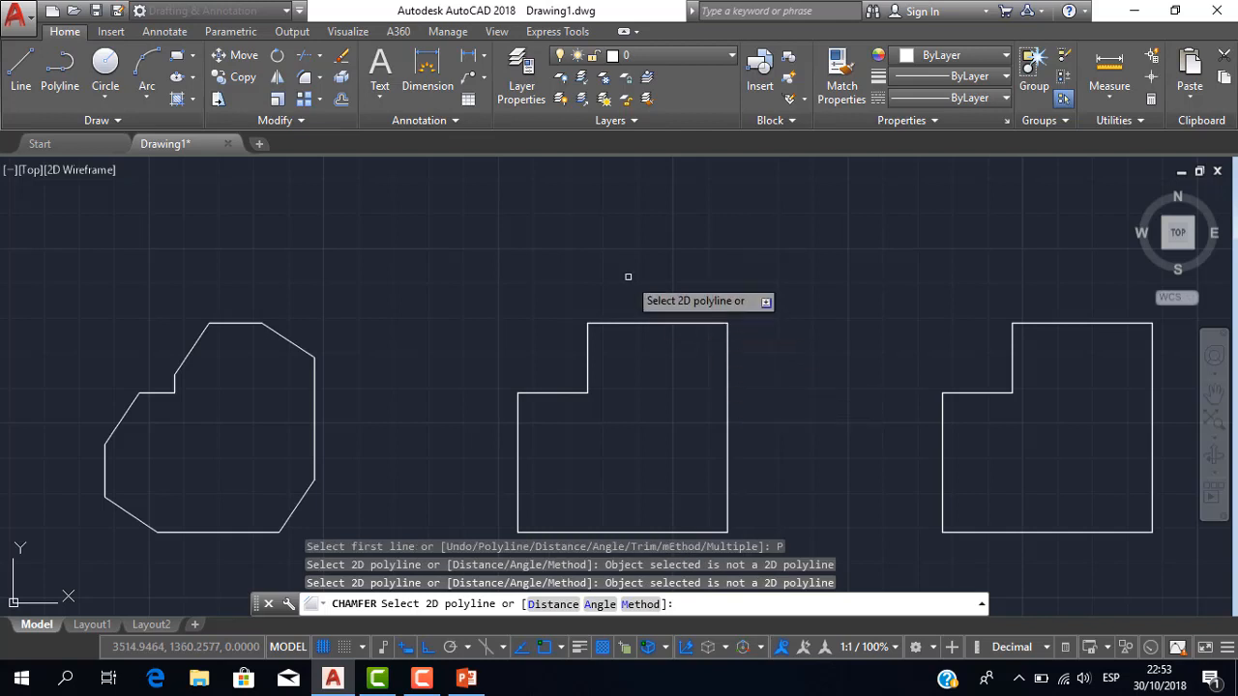
pyautogui.press('Down')
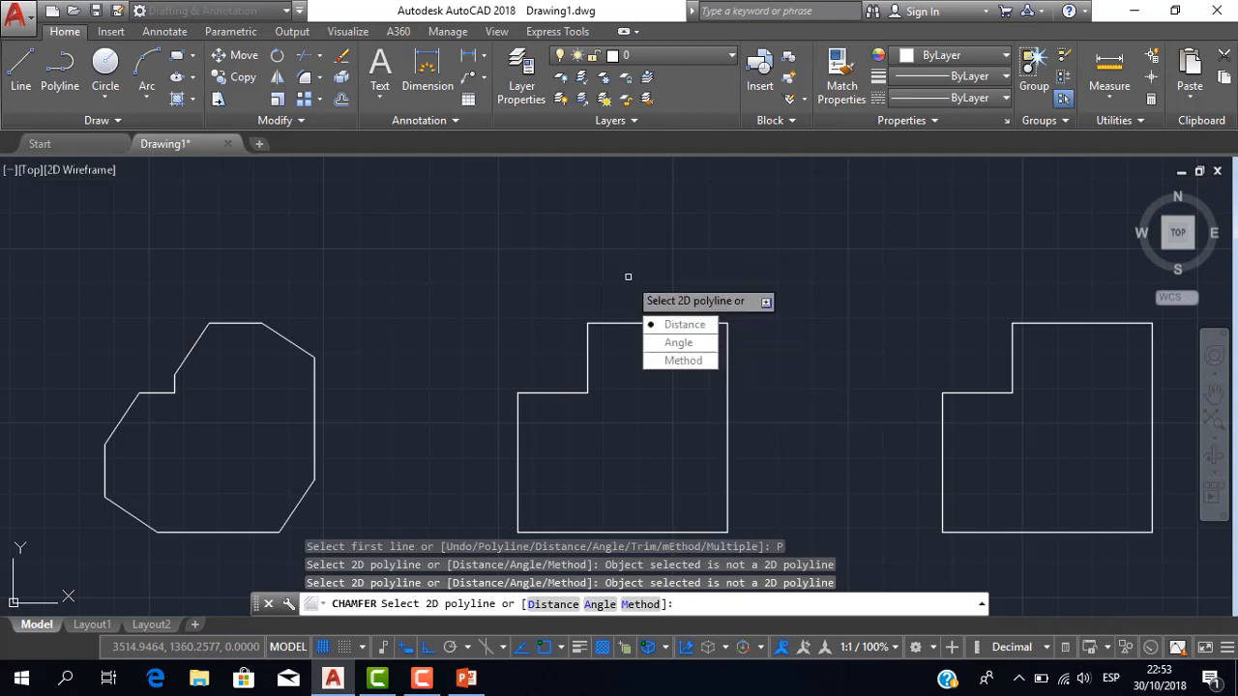
pyautogui.press('Escape')
# Step: Chamfer the second outline's upper-right corner with distances of 15 on the top edge and 20 on the right edge
pyautogui.write('cha')
pyautogui.press('Return')
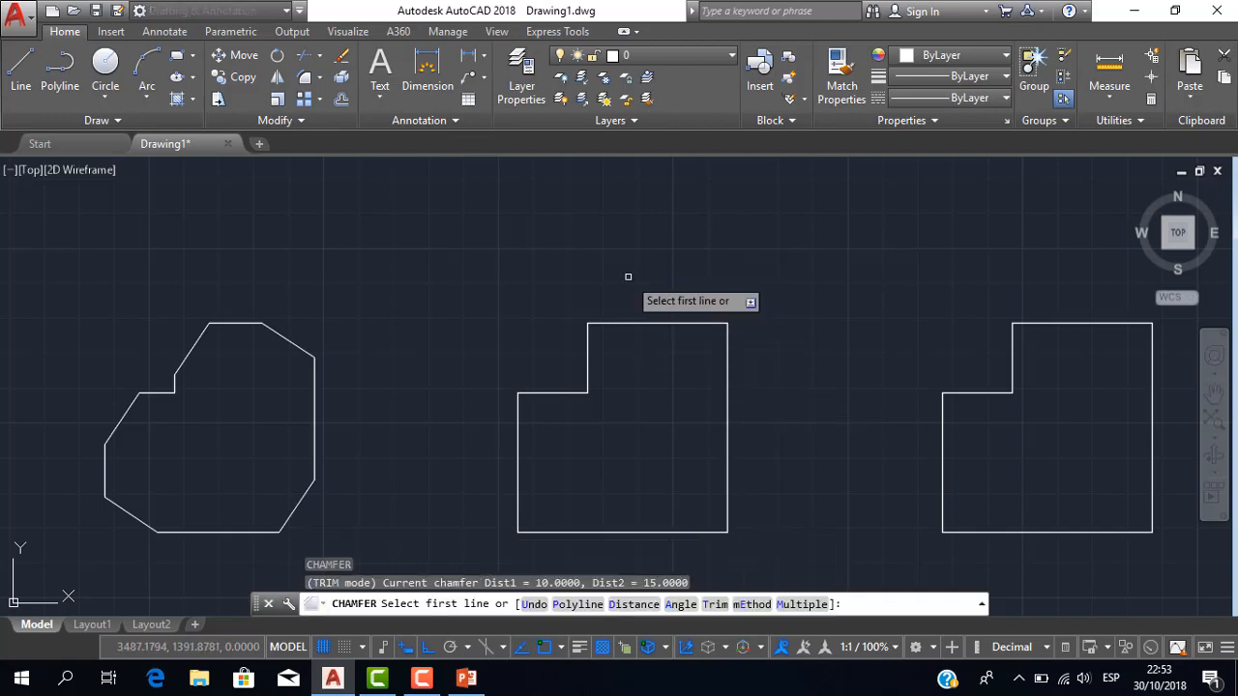
pyautogui.press('Down')
pyautogui.press('Down')
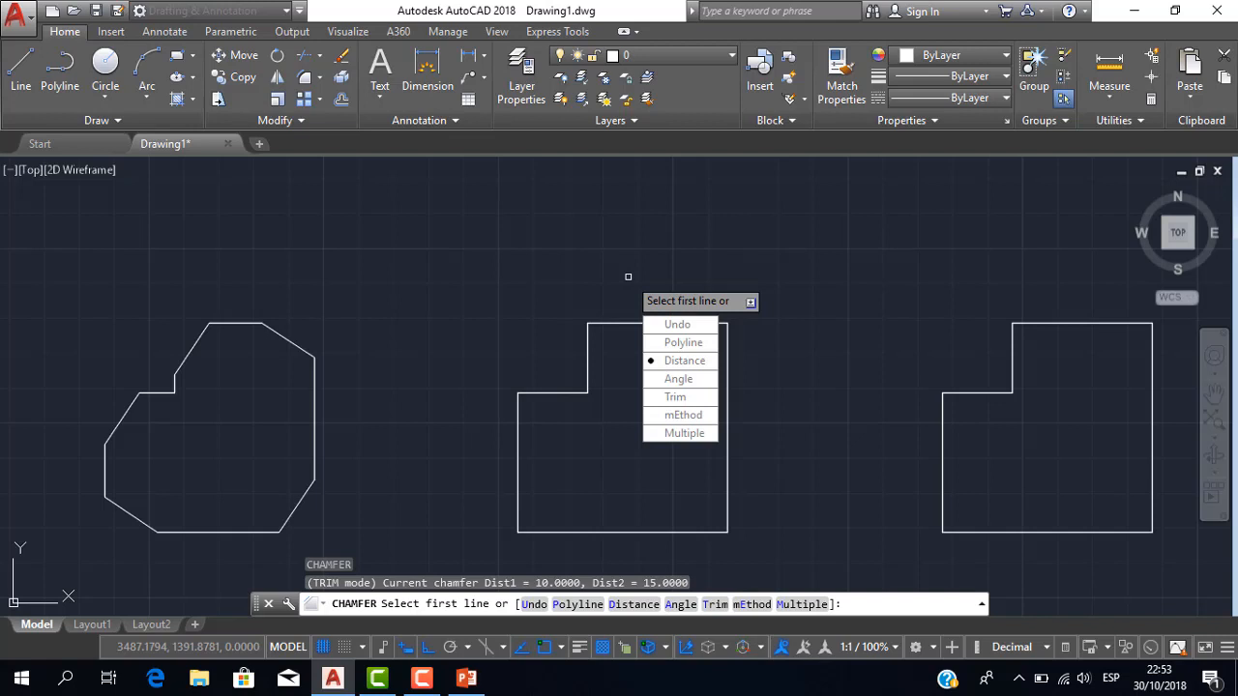
pyautogui.press('Return')
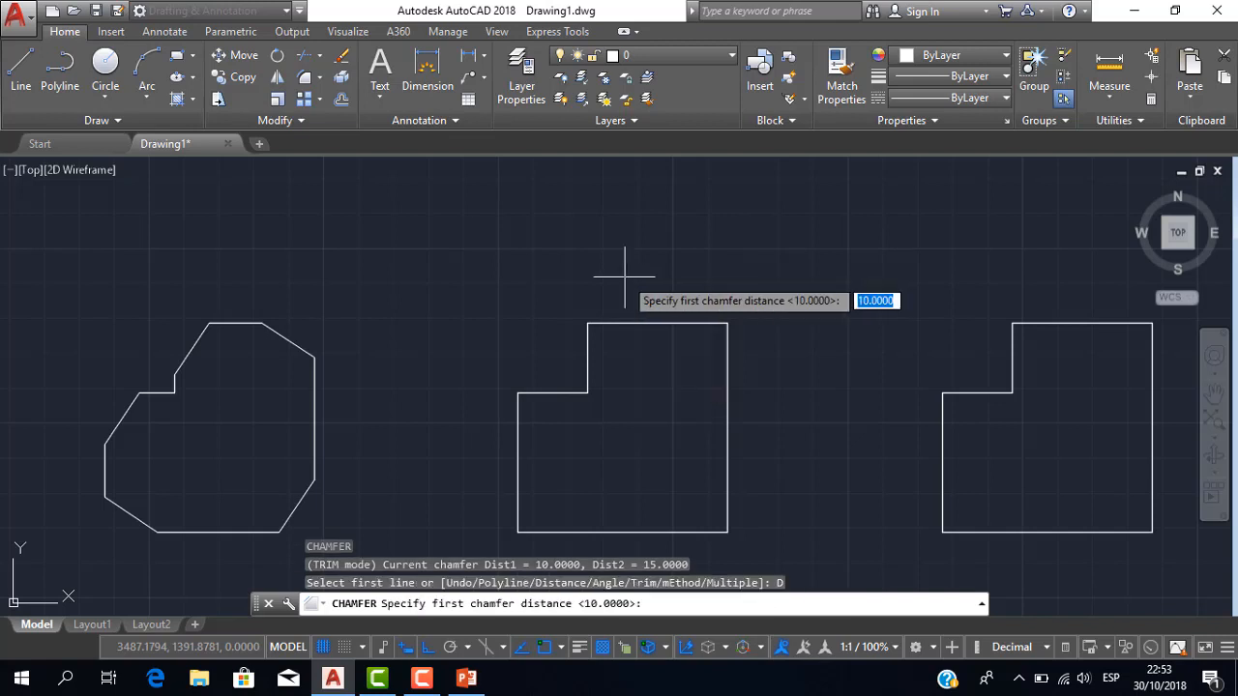
pyautogui.write('15')
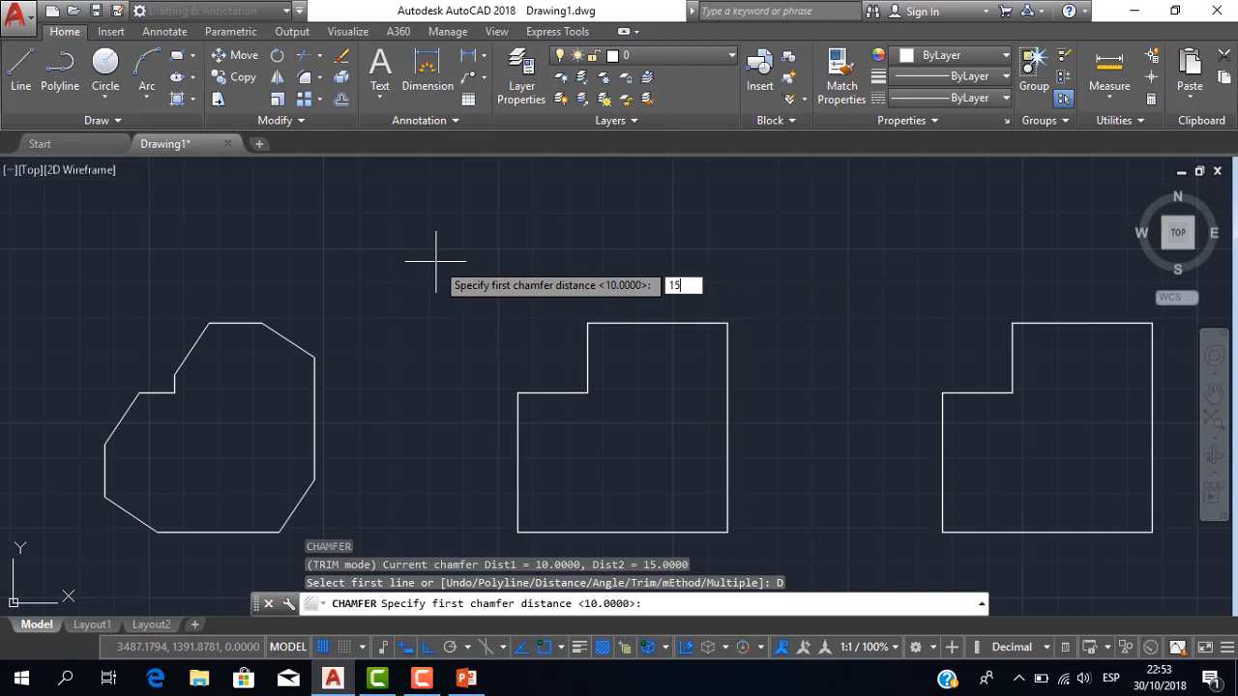
pyautogui.press('Return')
pyautogui.write('20')
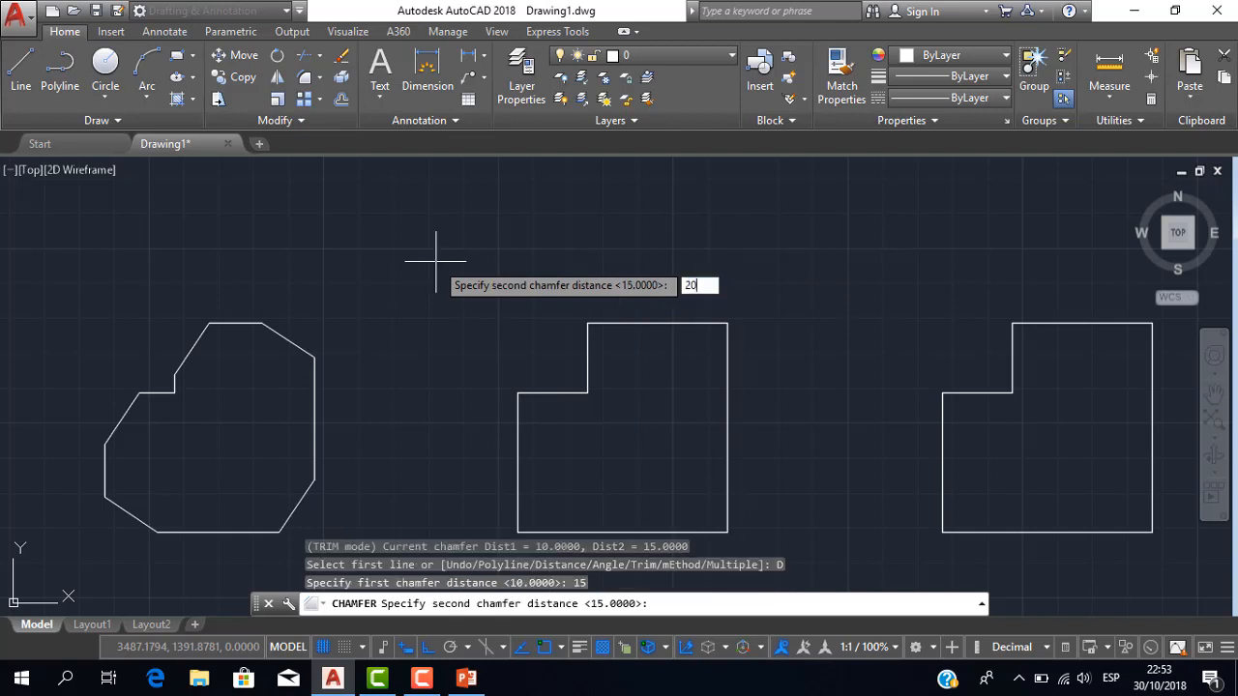
pyautogui.press('Return')
pyautogui.scroll(3, 725, 339)
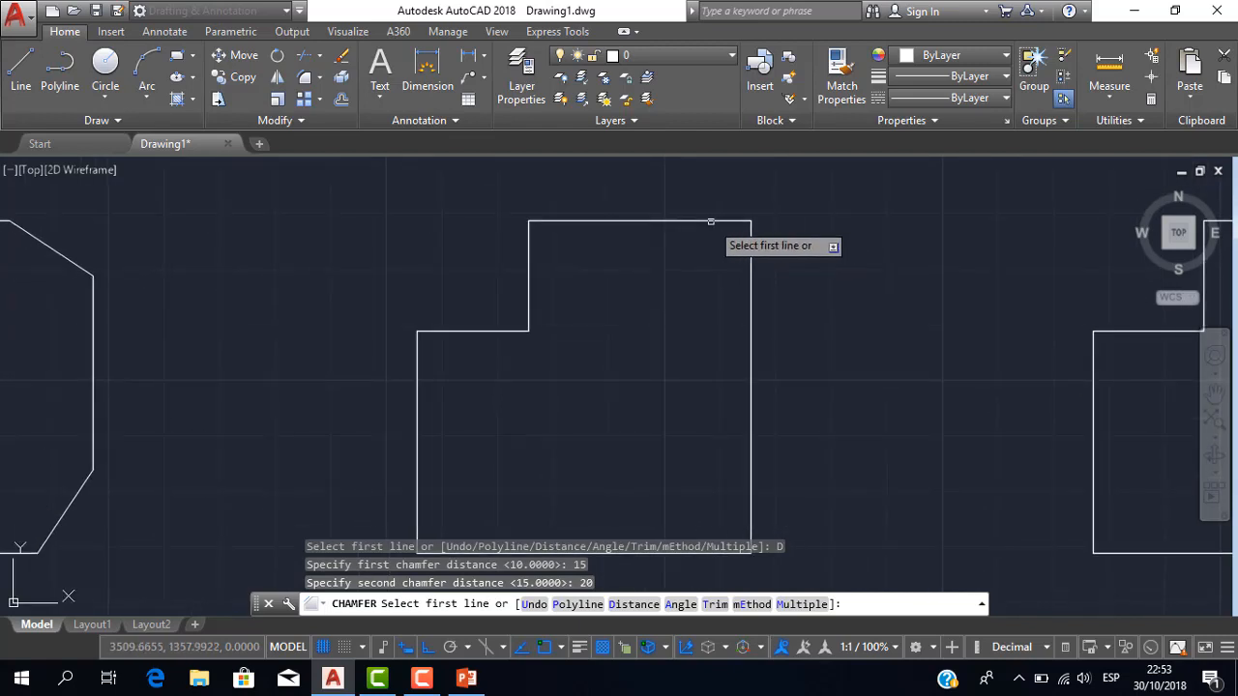
pyautogui.click(711, 222)
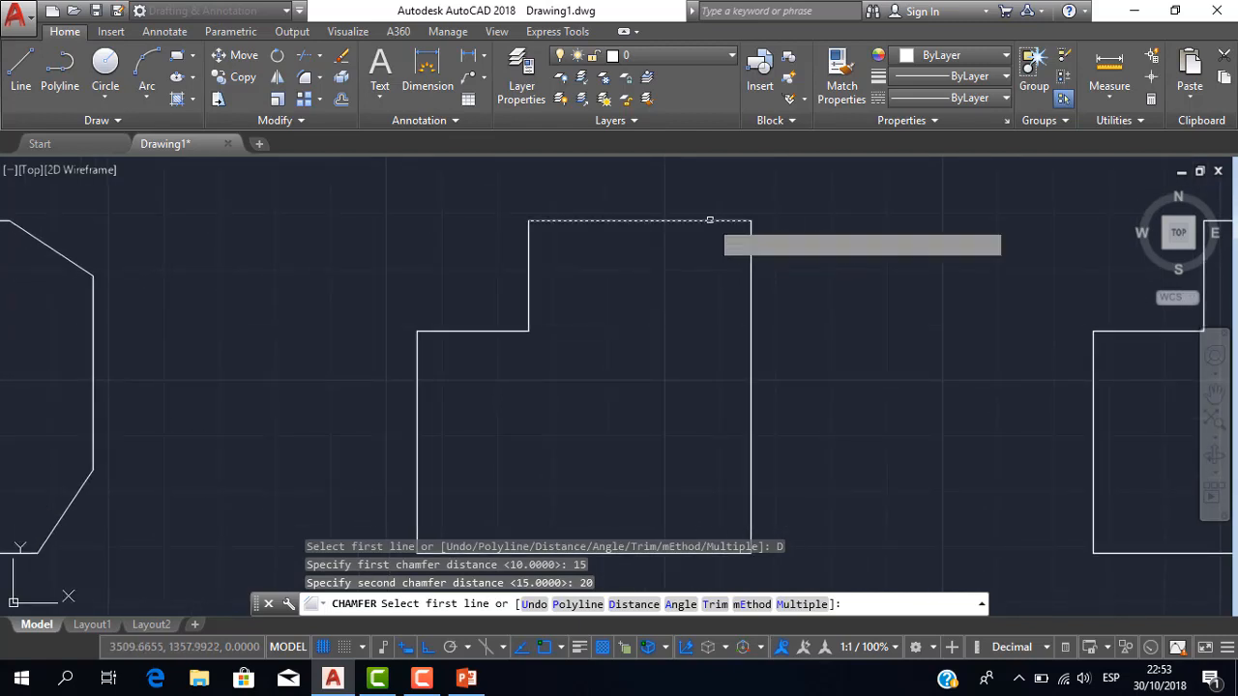
pyautogui.click(750, 261)
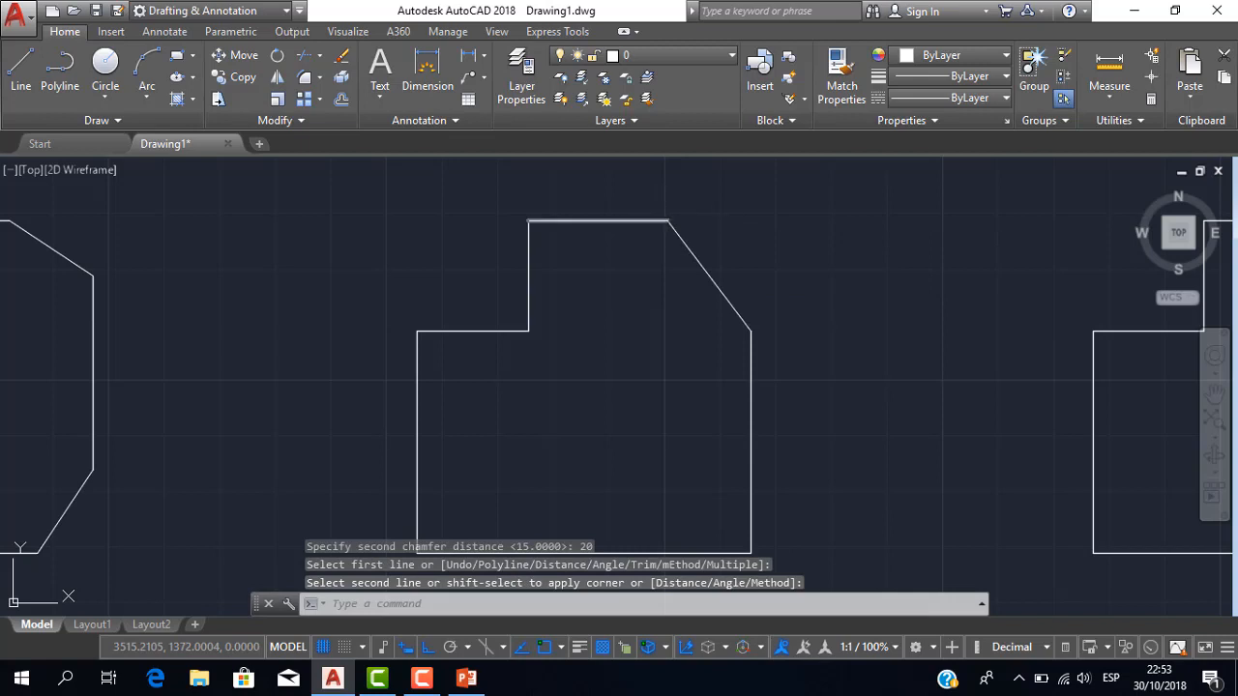
# Step: Chamfer the second outline's lower-right corner using the Angle option, with length 20 and angle 45 from the right edge
pyautogui.scroll(-2, 793, 309)
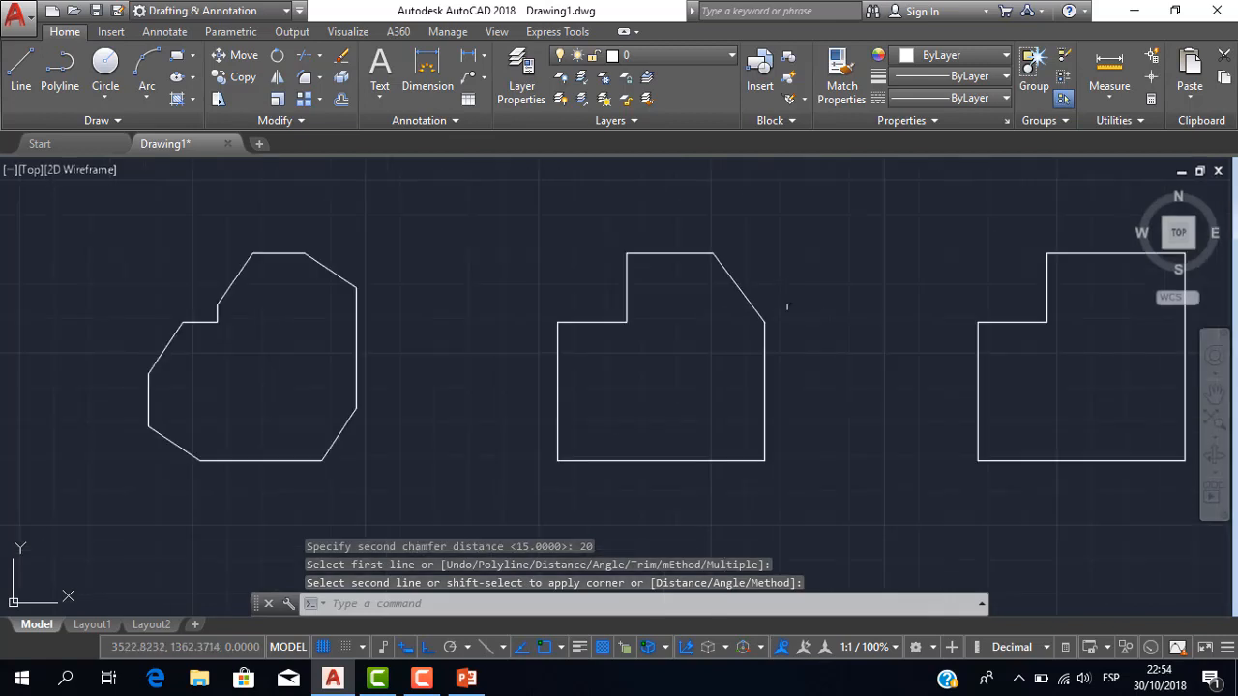
pyautogui.moveTo(764, 287); pyautogui.dragTo(779, 264, button='middle')
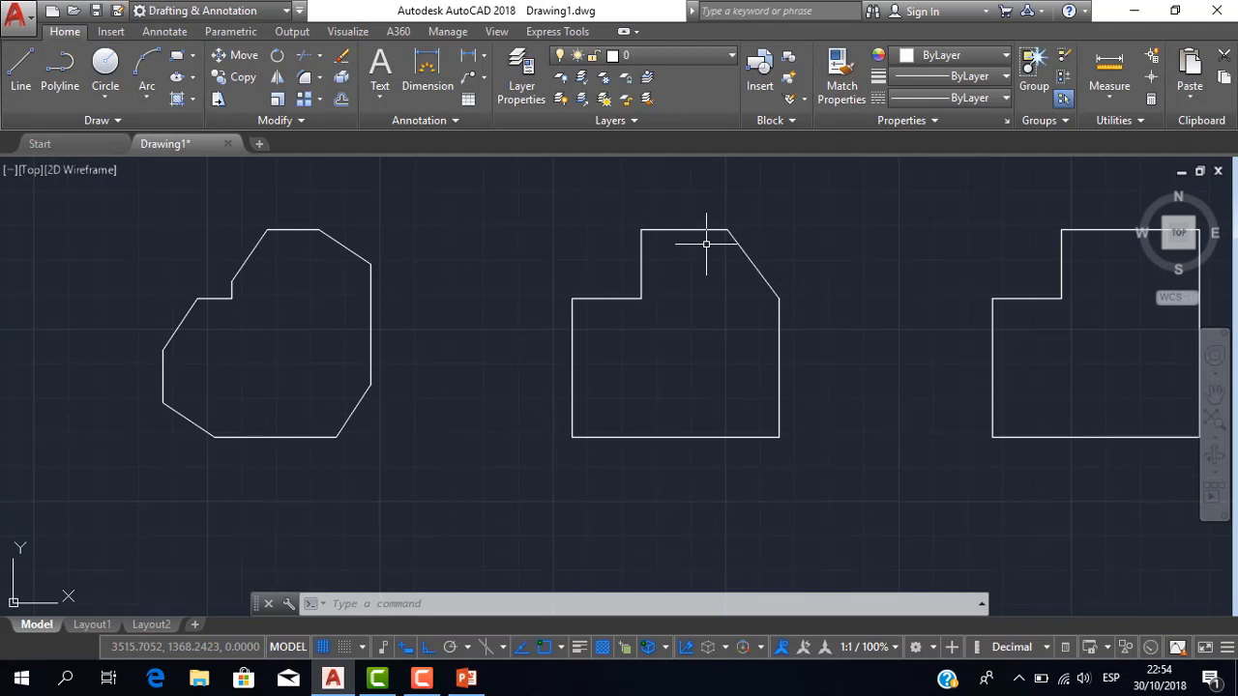
pyautogui.scroll(-2, 706, 244)
pyautogui.moveTo(760, 262); pyautogui.dragTo(693, 306, button='middle')
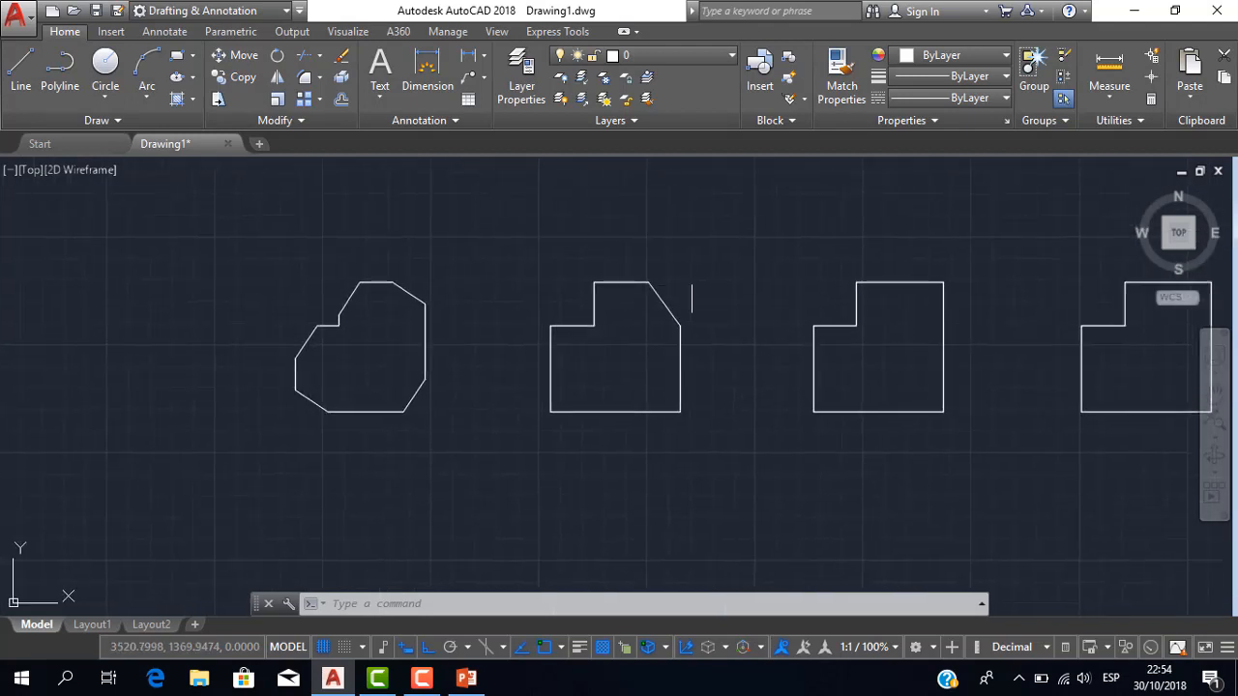
pyautogui.write('cha')
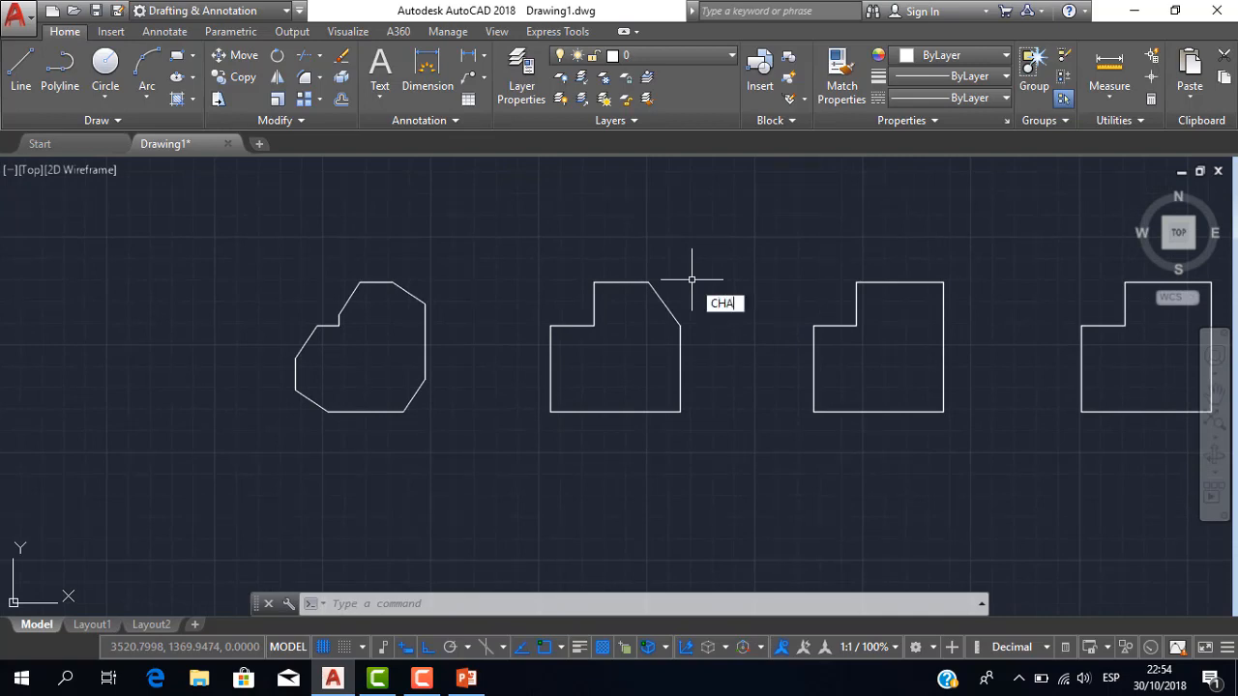
pyautogui.press('Return')
pyautogui.press('Down')
pyautogui.press('Down')
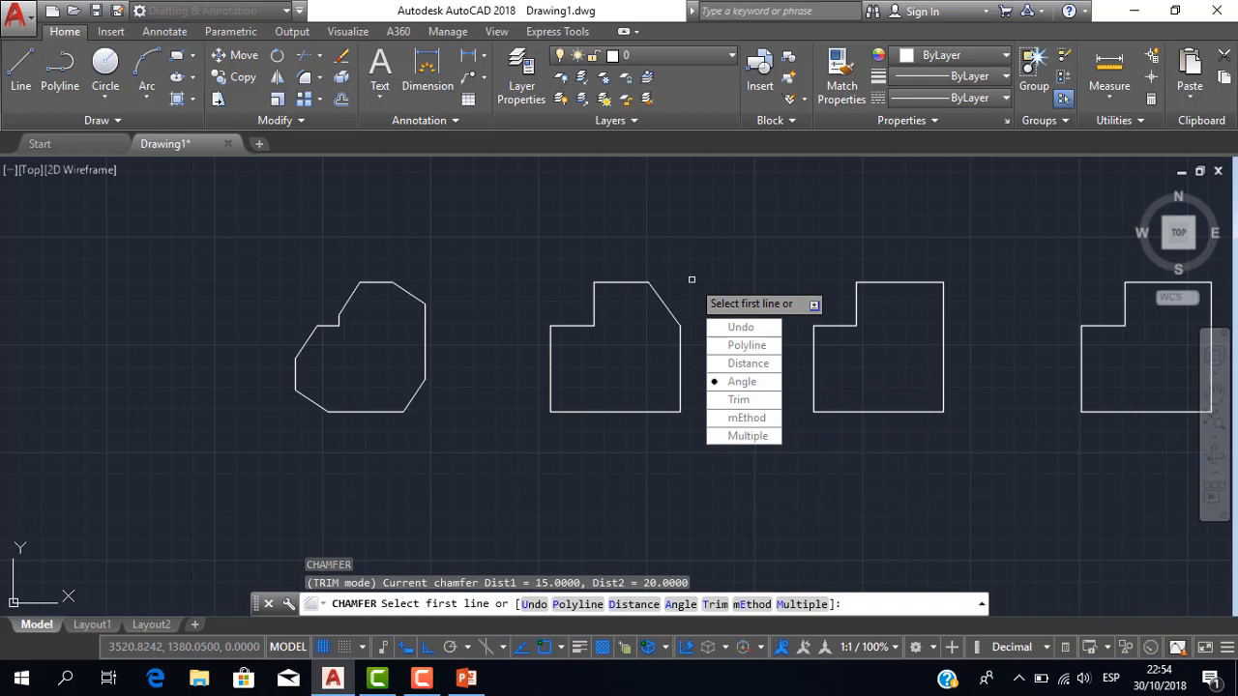
pyautogui.press('Return')
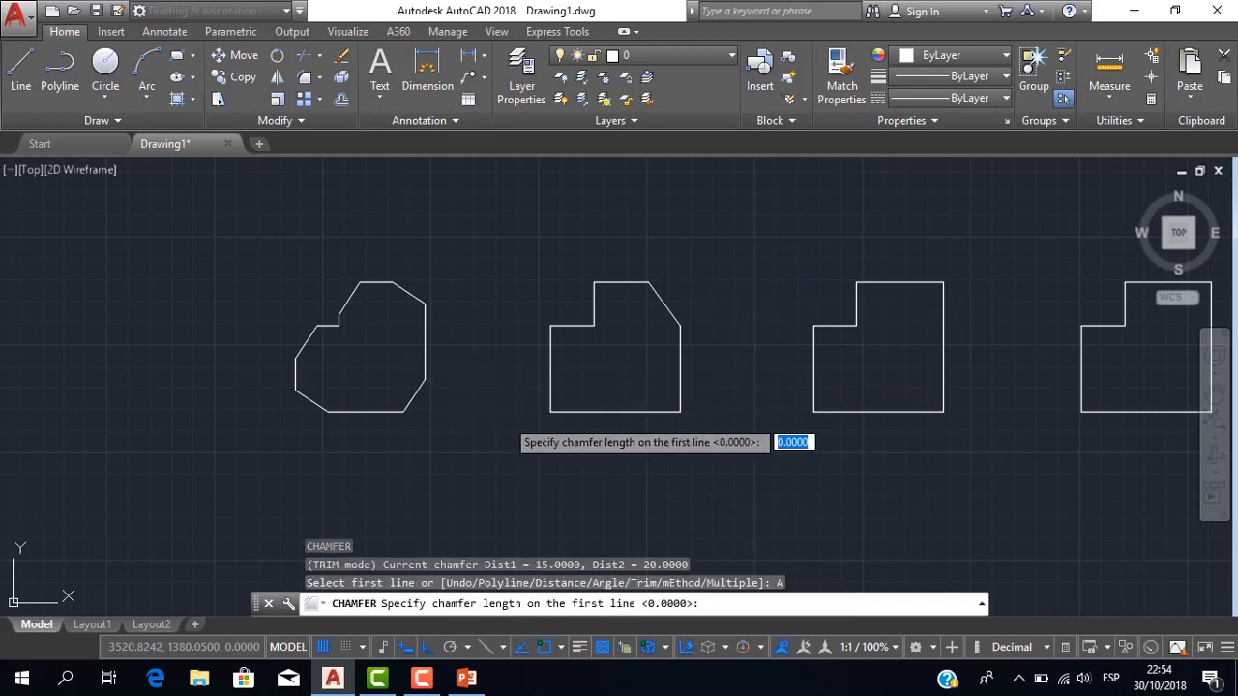
pyautogui.scroll(2, 603, 365)
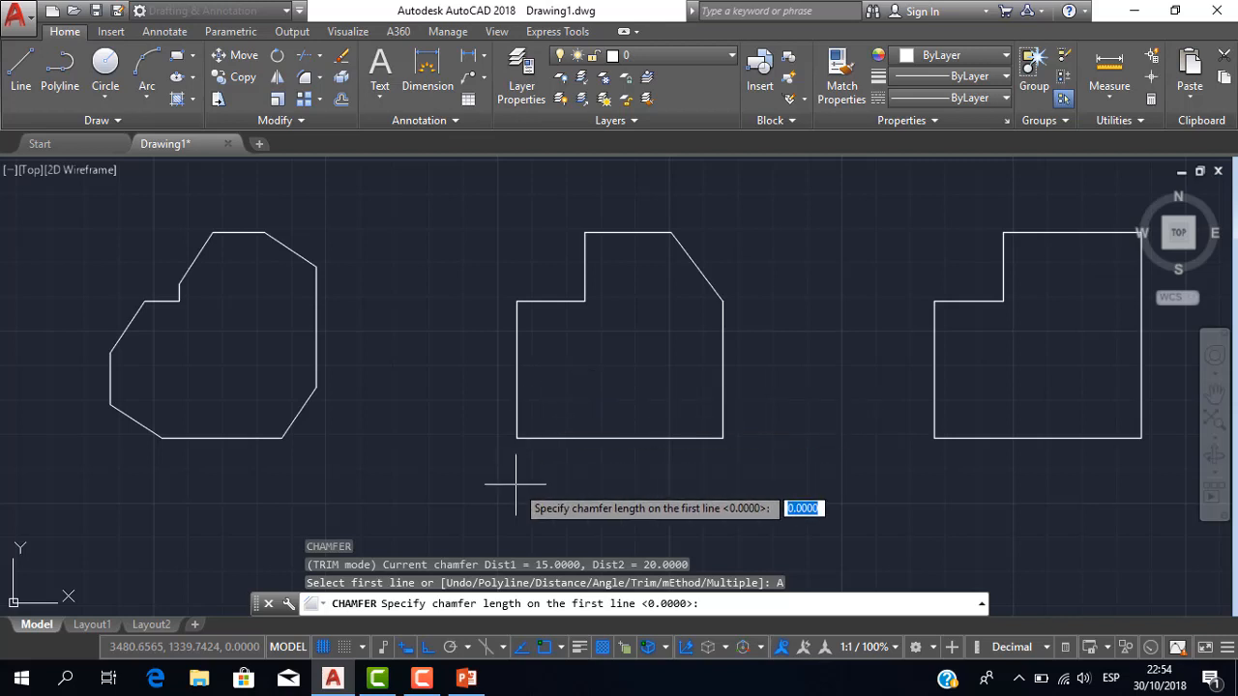
pyautogui.write('20')
pyautogui.press('Return')
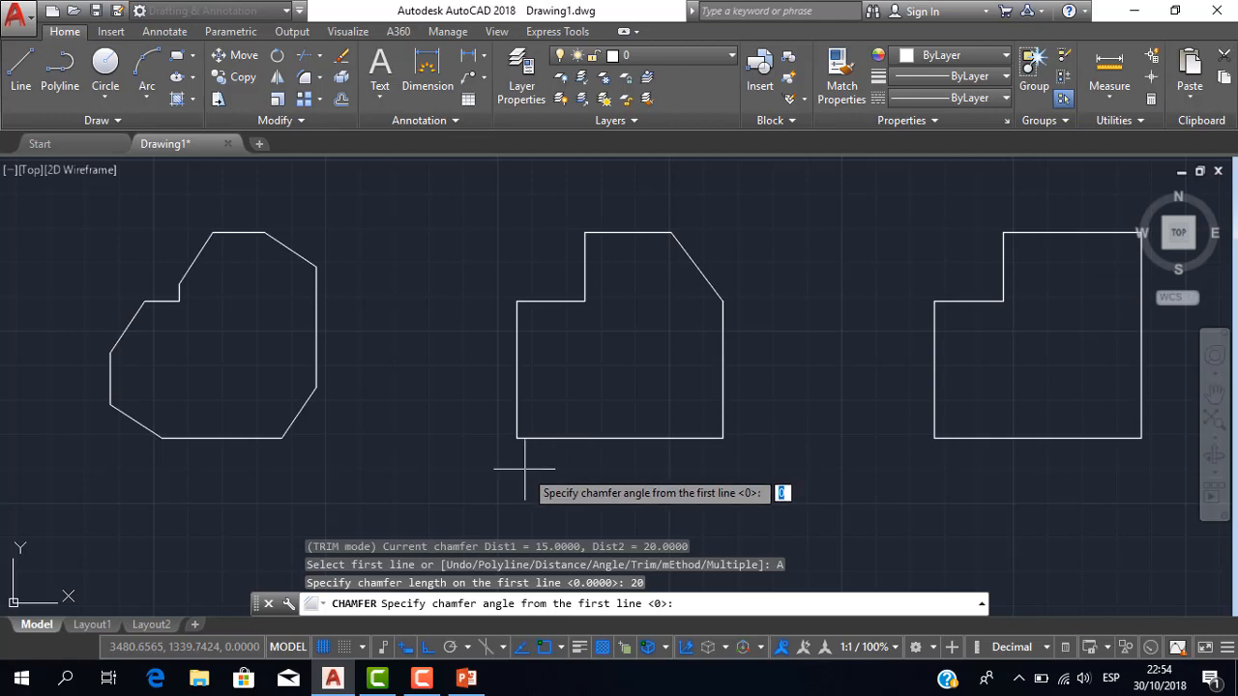
pyautogui.write('45')
pyautogui.press('Return')
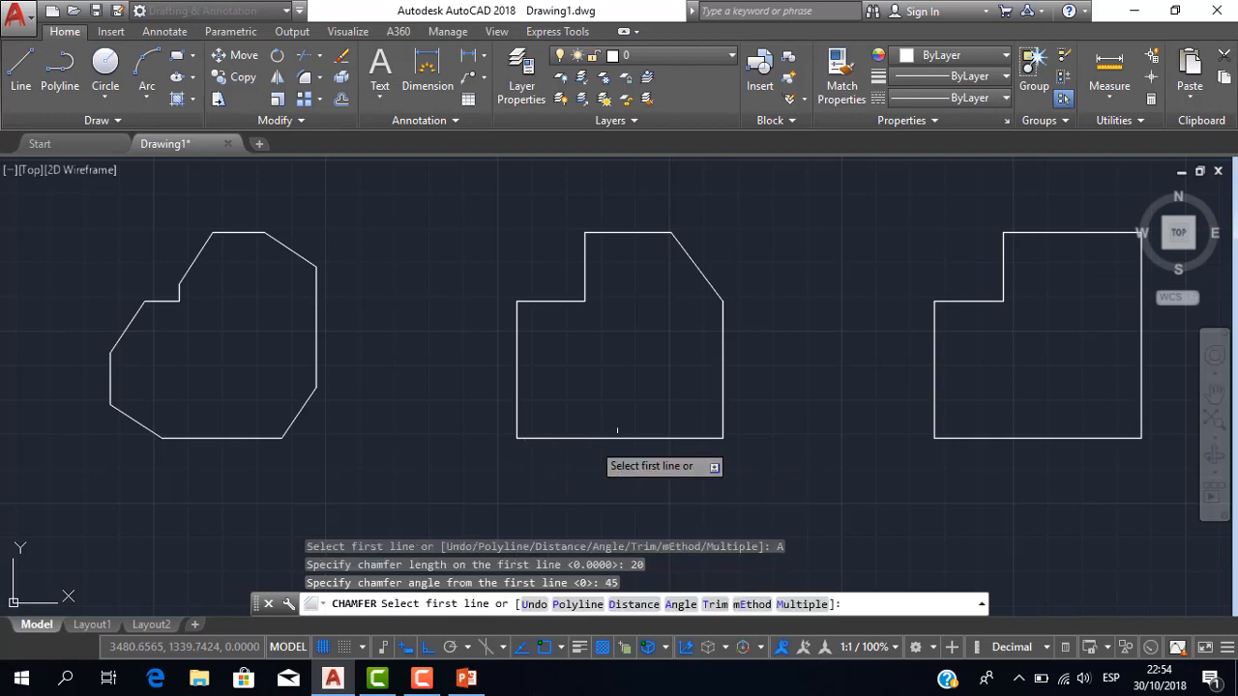
pyautogui.click(722, 426)
pyautogui.click(696, 436)
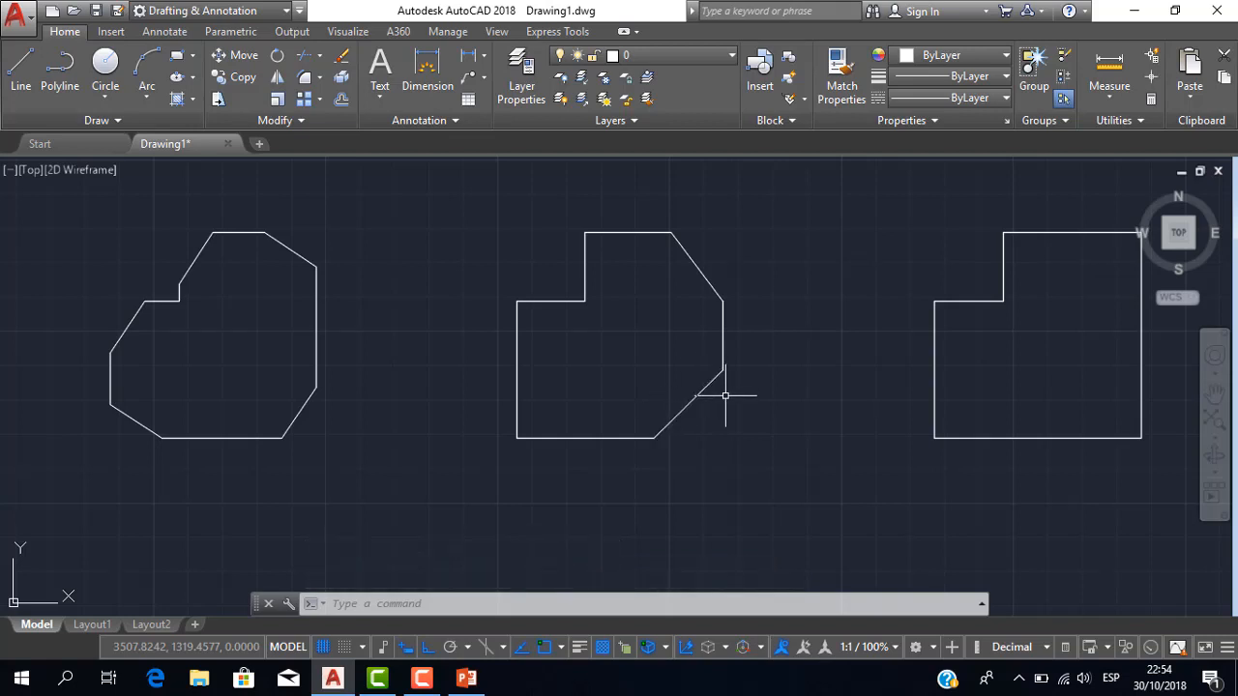
# Step: Chamfer the second outline's lower-left corner using the Angle option, with length 15 and angle 30 from the left edge
pyautogui.scroll(3, 595, 416)
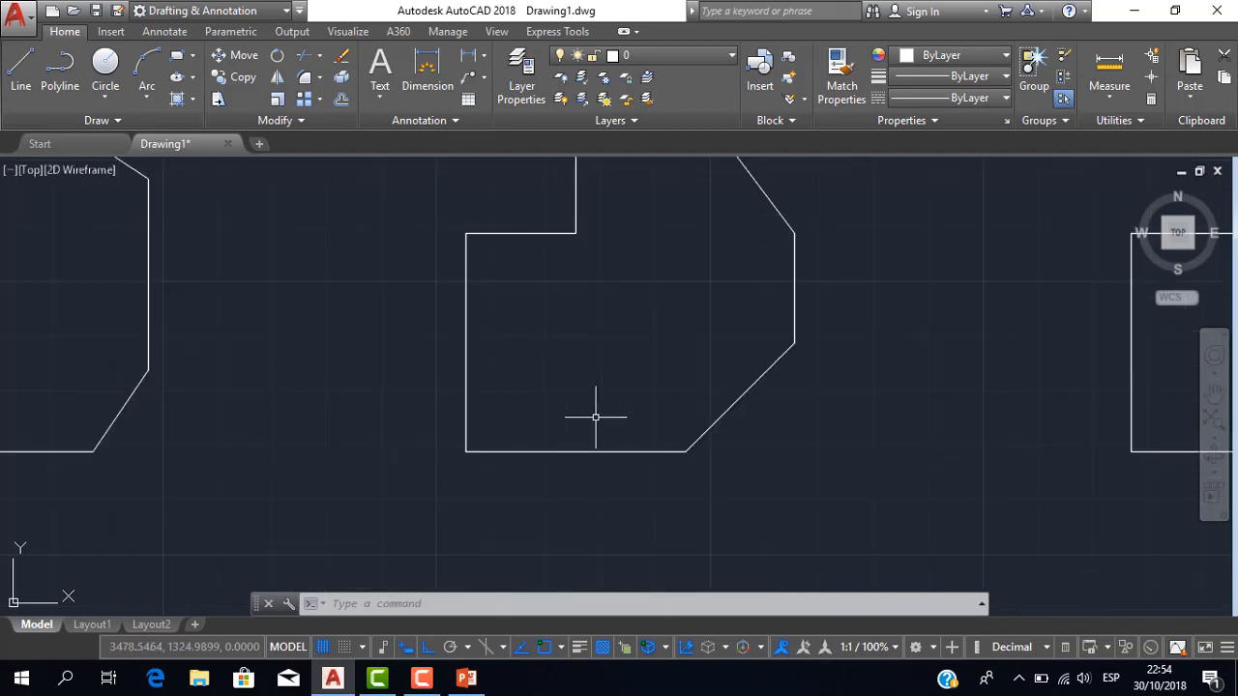
pyautogui.scroll(-3, 599, 407)
pyautogui.moveTo(599, 408); pyautogui.dragTo(673, 378, button='middle')
pyautogui.write('cha')
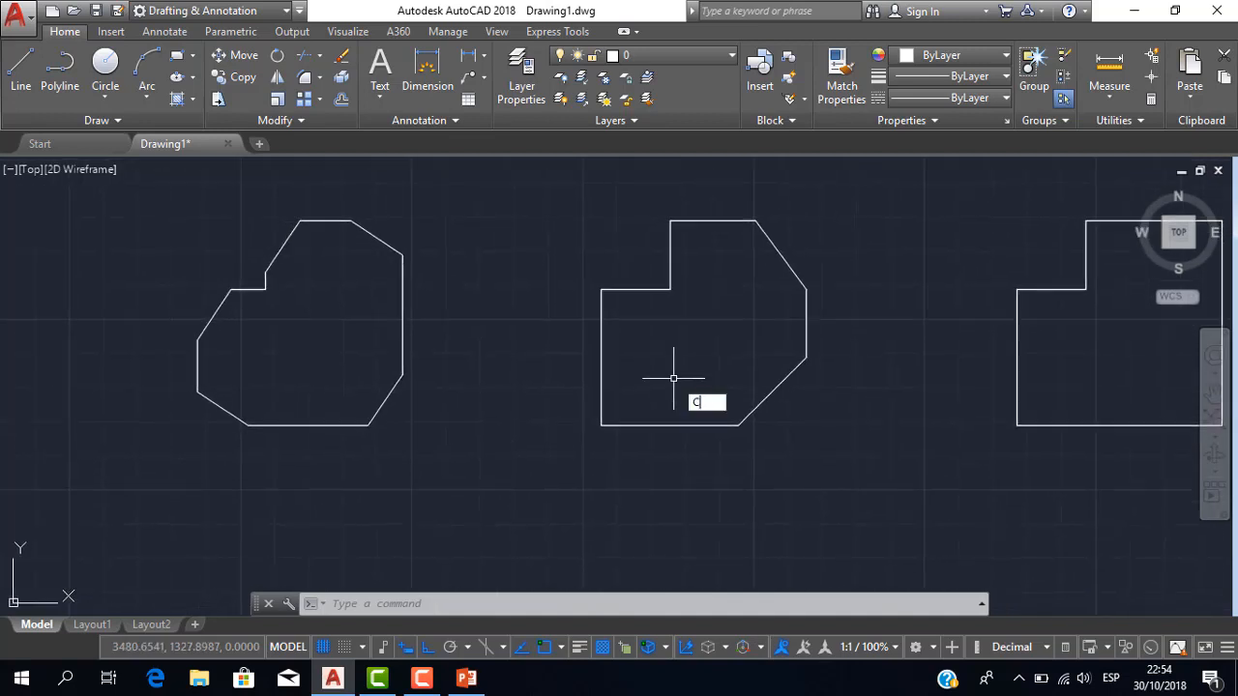
pyautogui.press('Return')
pyautogui.press('Down')
pyautogui.press('Down')
pyautogui.press('Down')
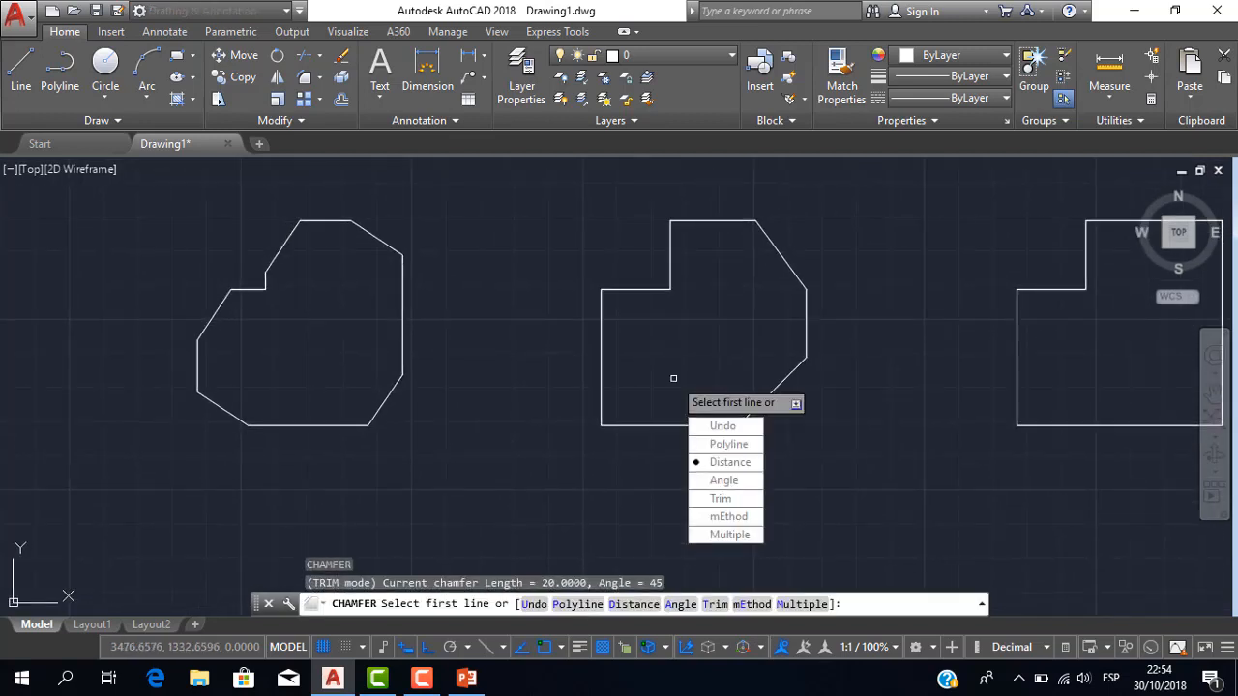
pyautogui.press('Return')
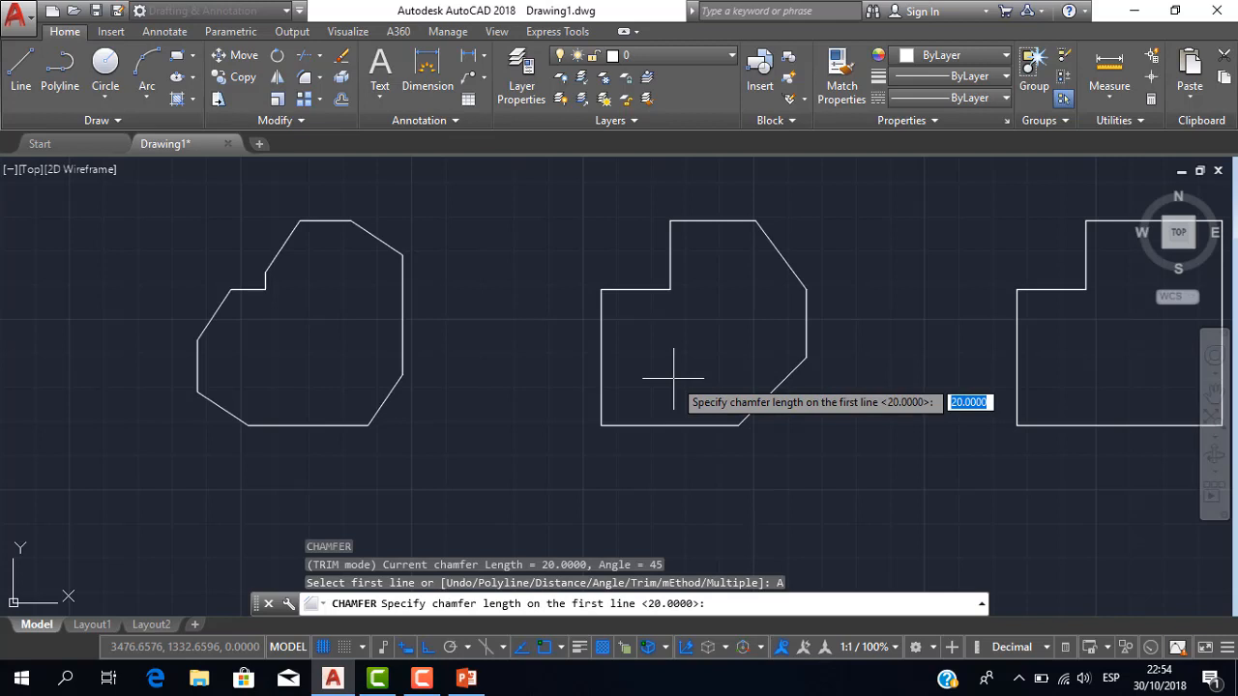
pyautogui.write('15')
pyautogui.press('Return')
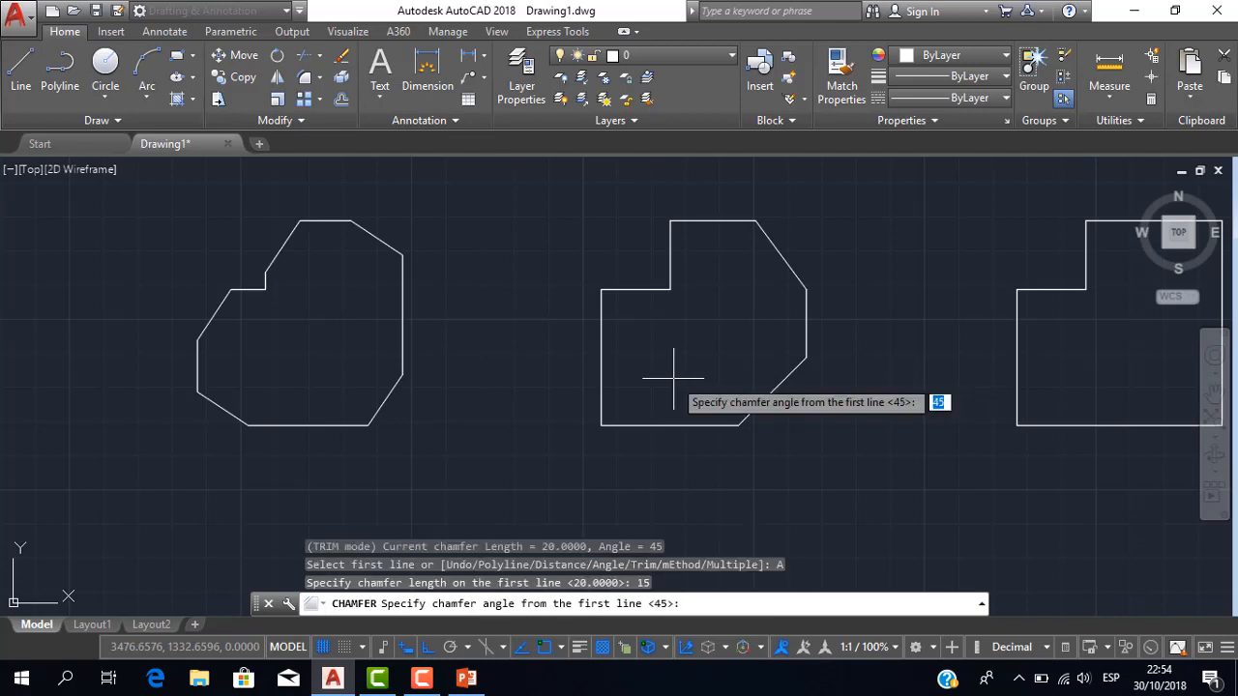
pyautogui.write('30')
pyautogui.press('Return')
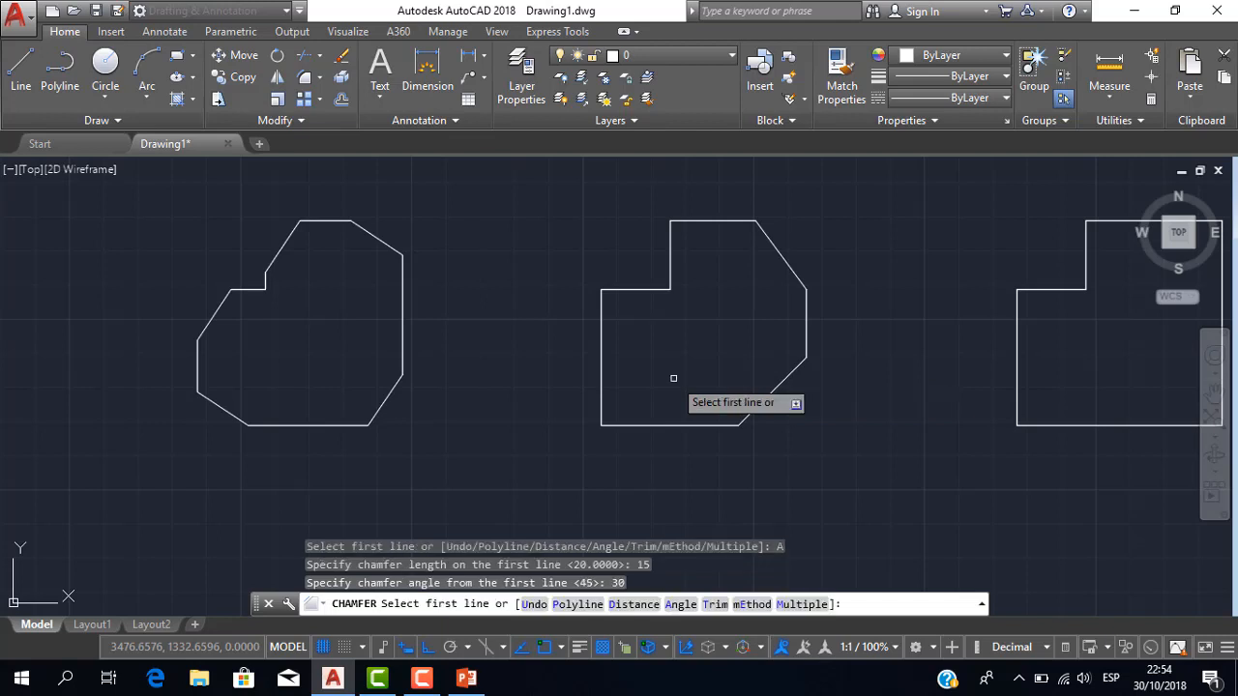
pyautogui.click(601, 388)
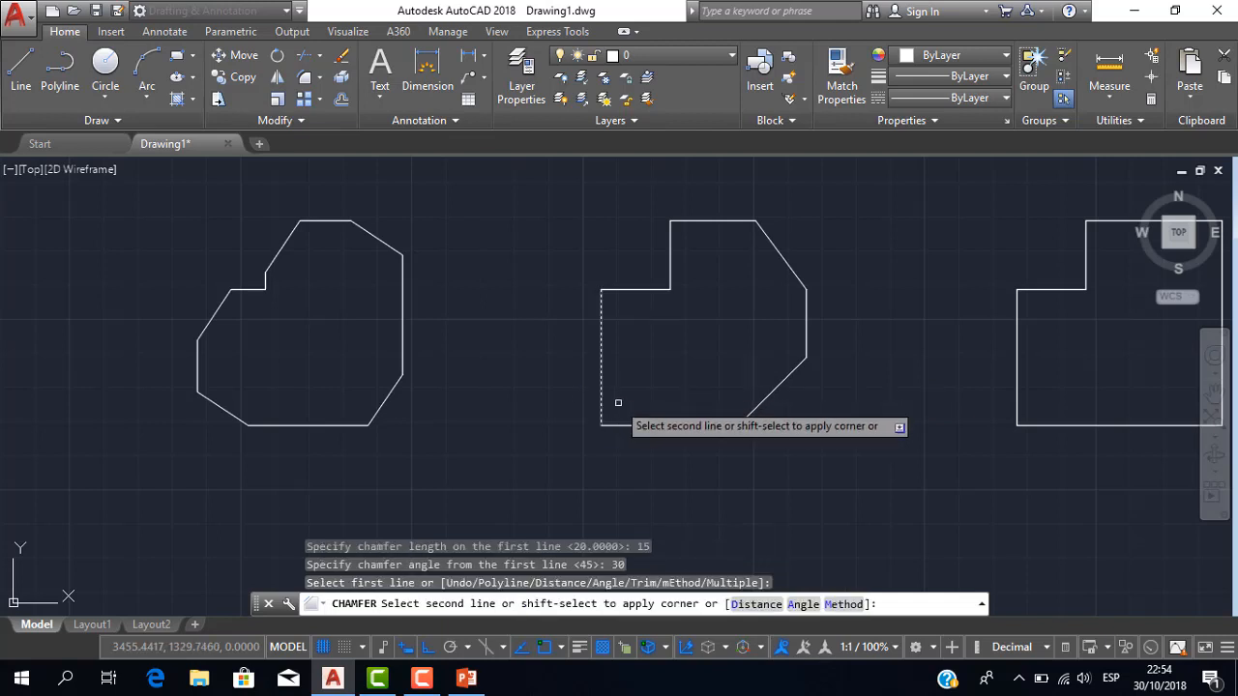
pyautogui.click(627, 424)
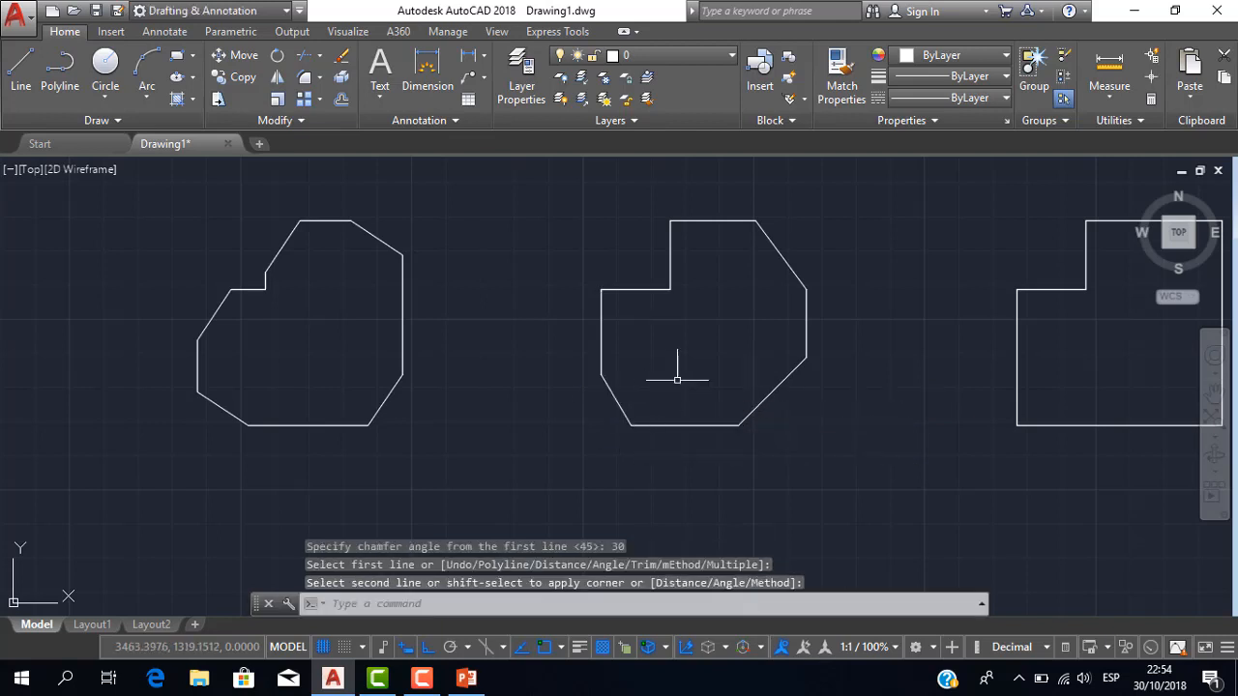
pyautogui.scroll(3, 641, 387)
pyautogui.scroll(-3, 610, 394)
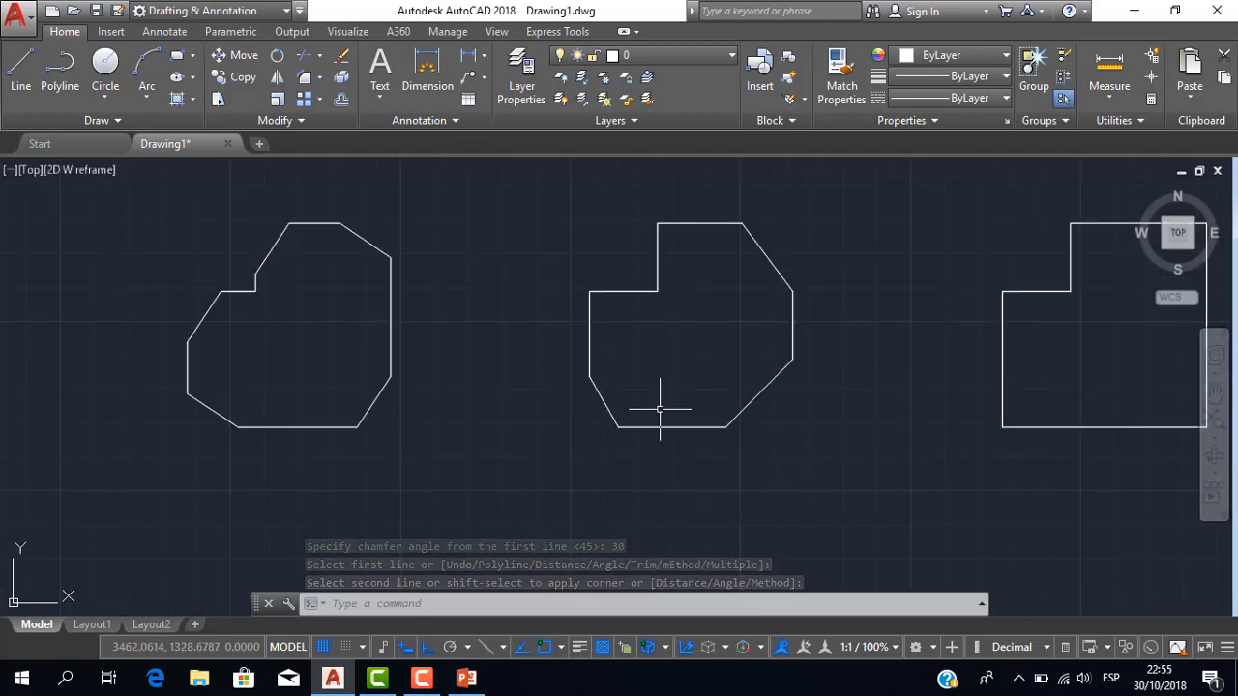
# Step: Start a chamfer for the third outline and set its Trim option to No trim
pyautogui.scroll(-2, 659, 409)
pyautogui.moveTo(671, 358); pyautogui.dragTo(480, 362, button='middle')
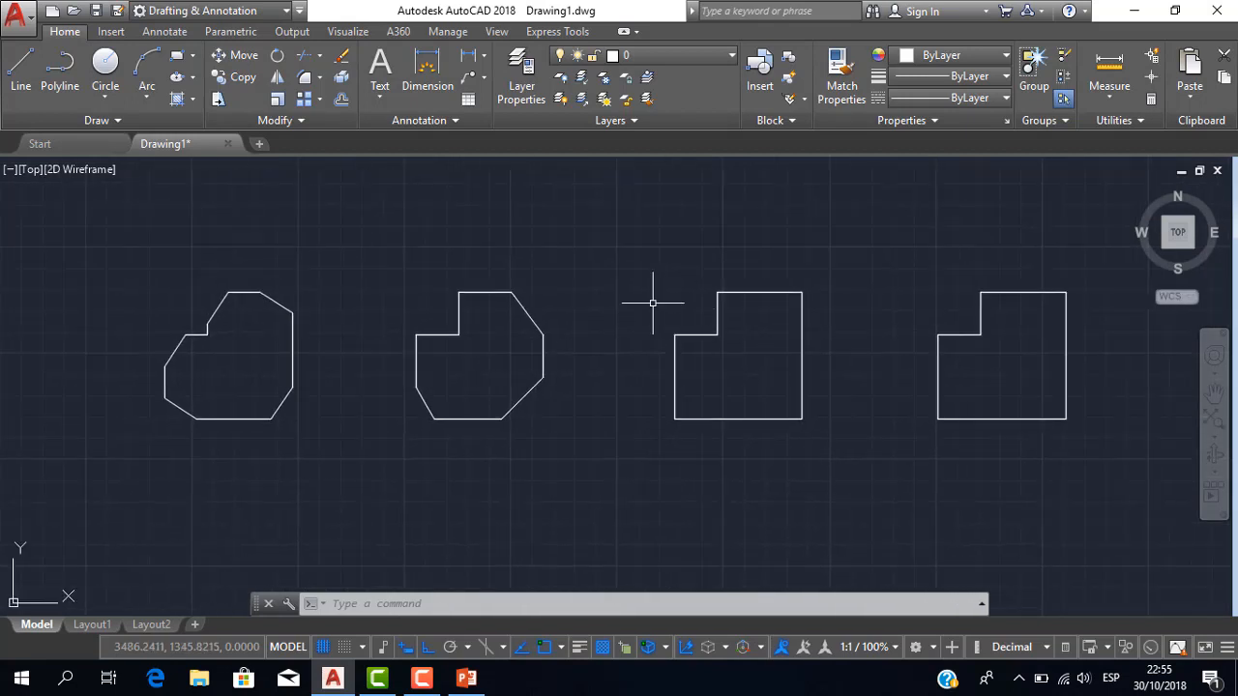
pyautogui.write('cha')
pyautogui.press('Return')
pyautogui.press('Down')
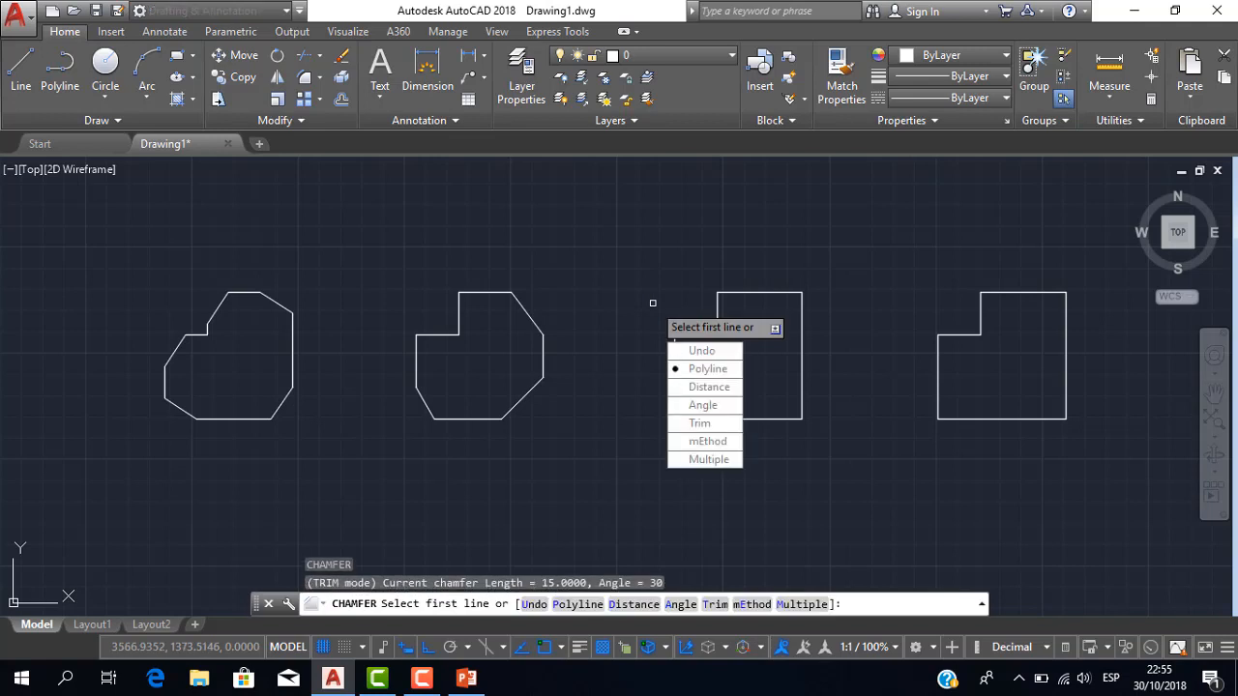
pyautogui.press('Down')
pyautogui.press('Return')
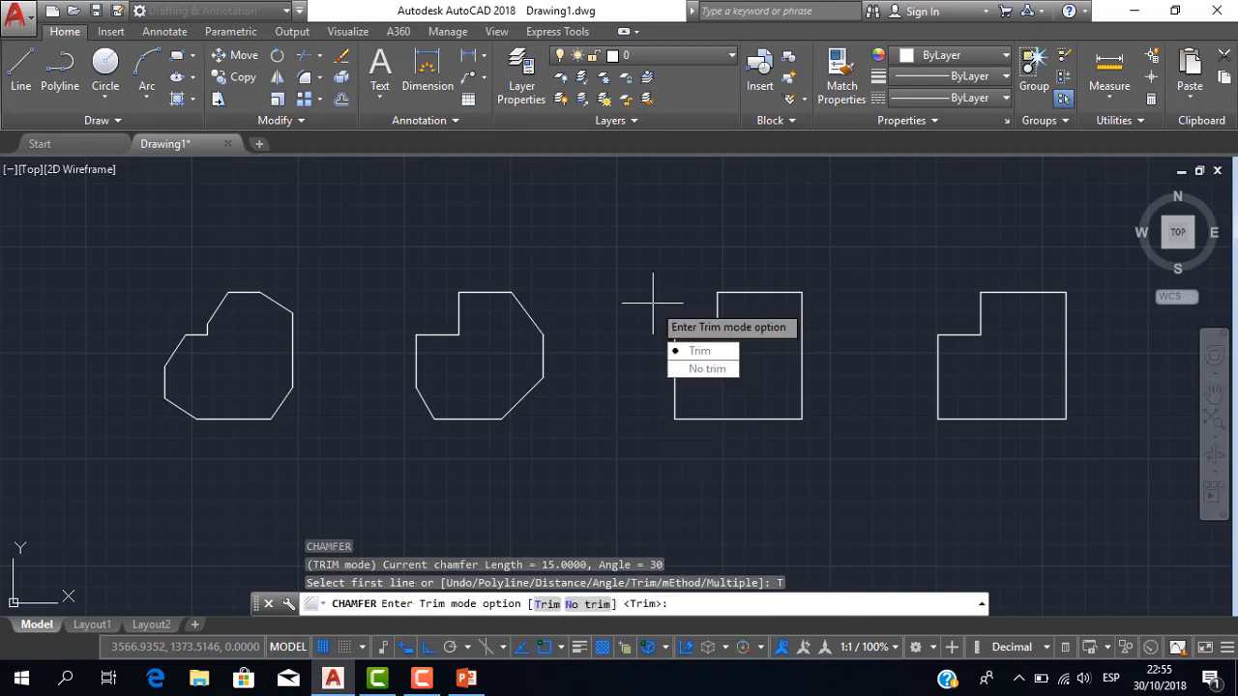
pyautogui.press('Return')
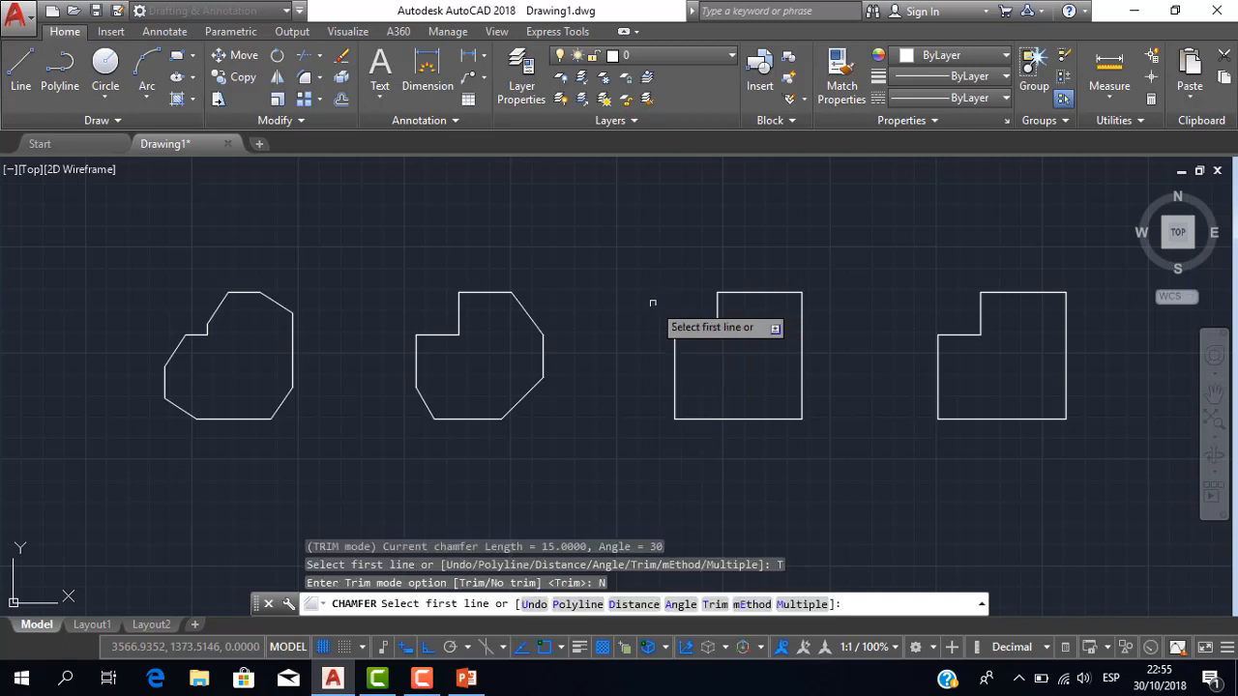
# Step: Chamfer the third outline's upper-right corner with distances of 20 on the top edge and 30 on the right edge
pyautogui.press('Down')
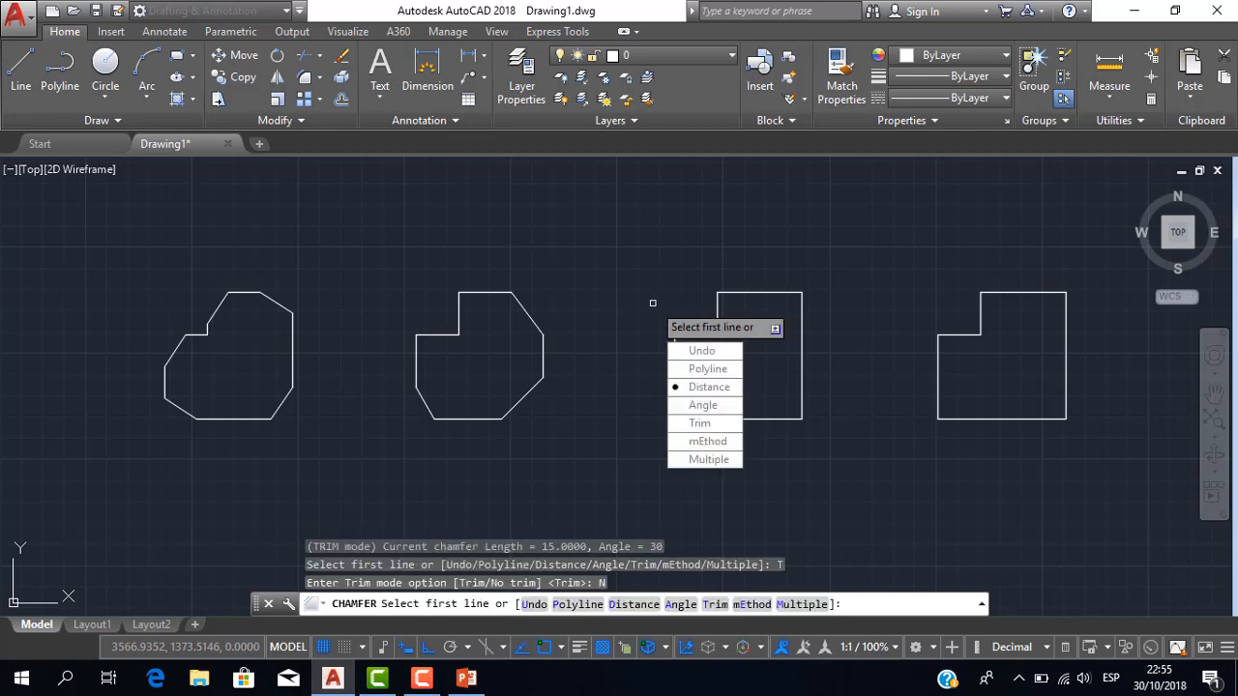
pyautogui.press('Return')
pyautogui.write('20')
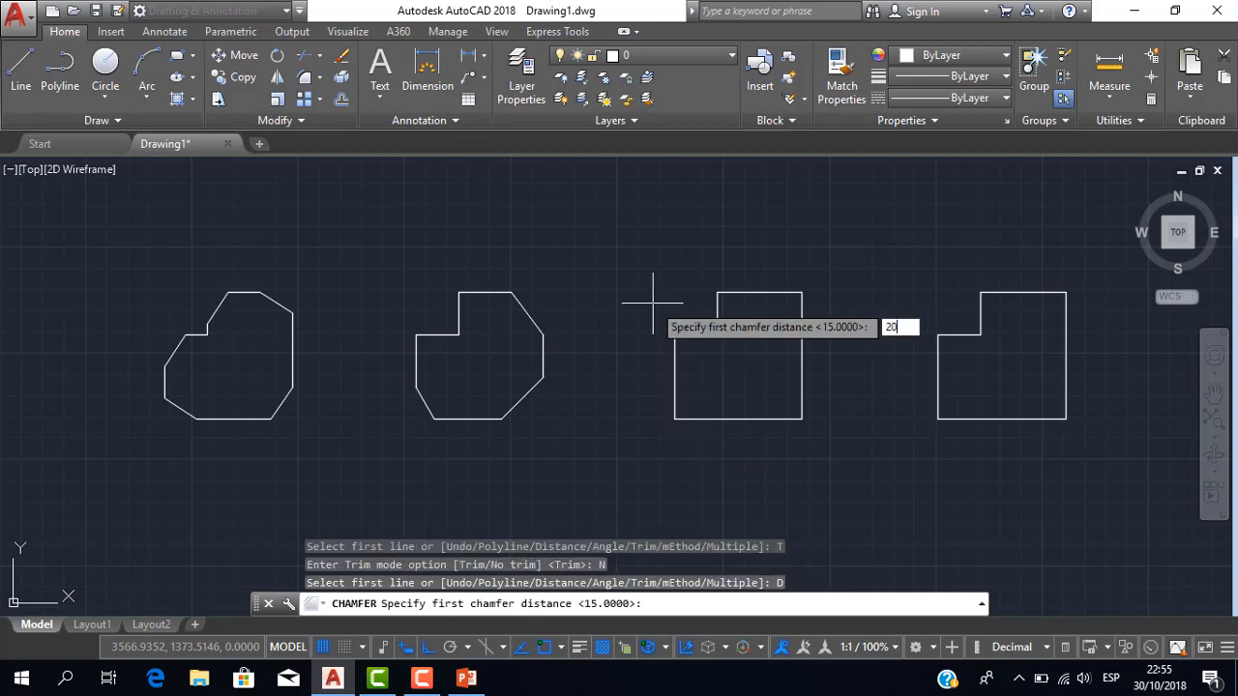
pyautogui.press('Return')
pyautogui.write('30')
pyautogui.press('Return')
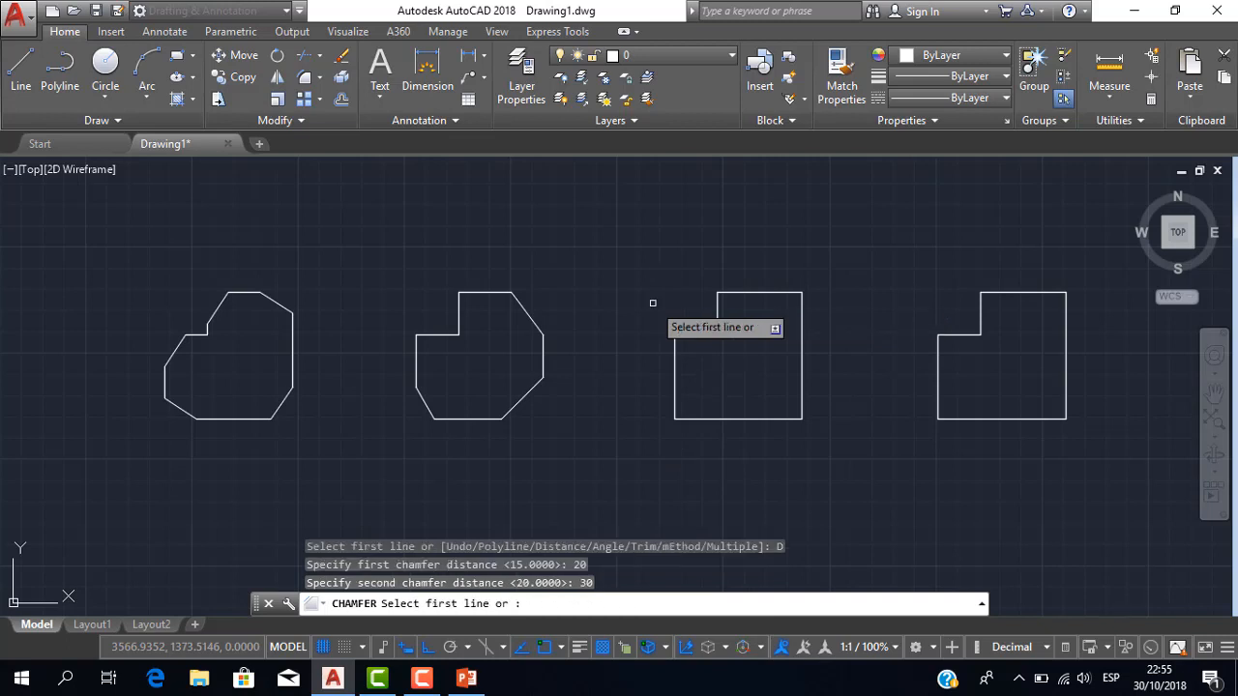
pyautogui.scroll(2, 768, 310)
pyautogui.moveTo(762, 306); pyautogui.dragTo(674, 269, button='middle')
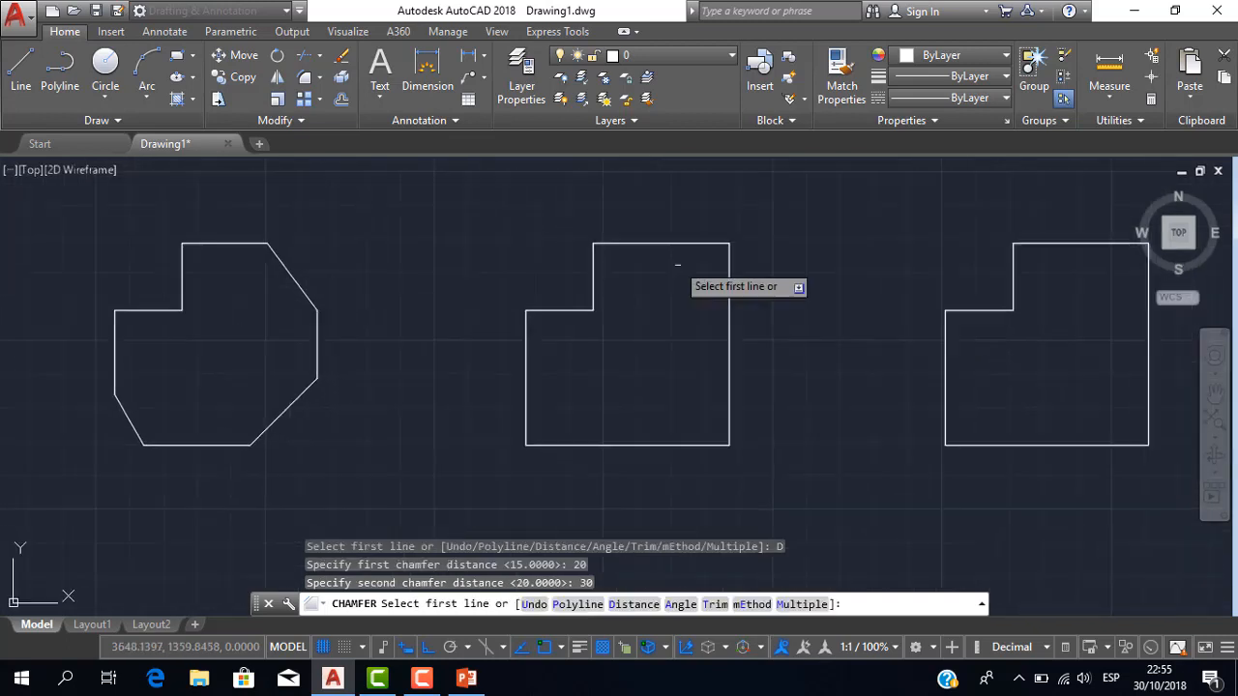
pyautogui.click(701, 244)
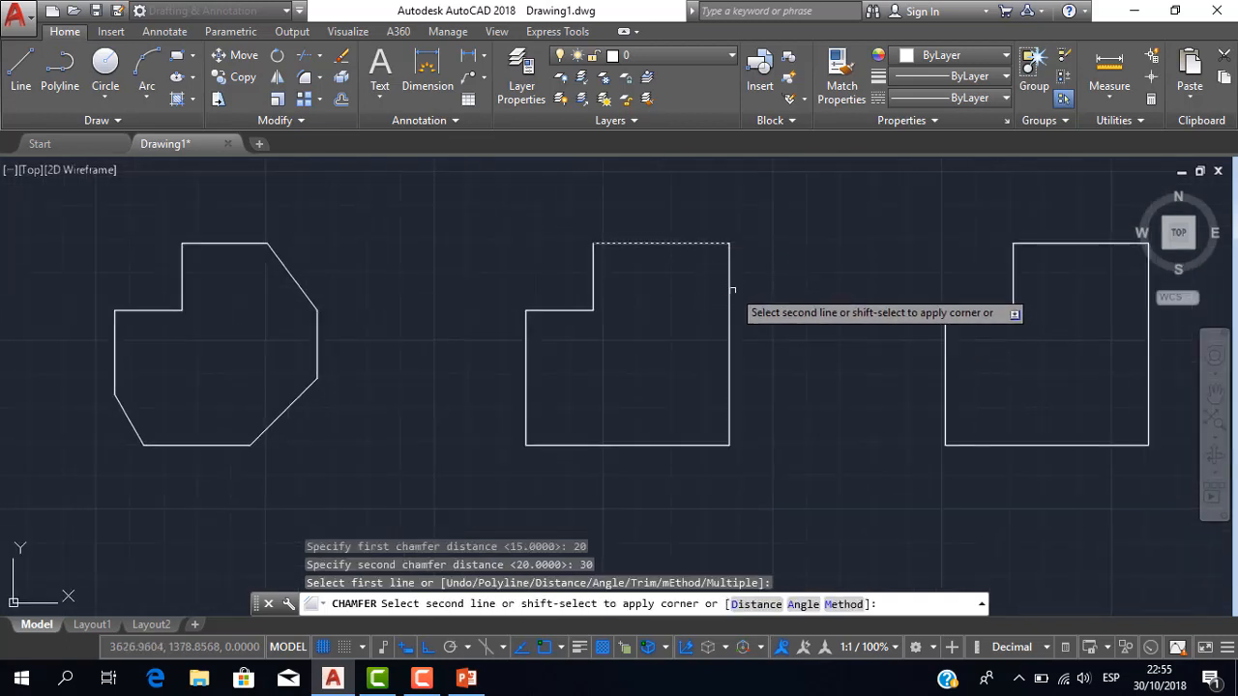
pyautogui.click(729, 287)
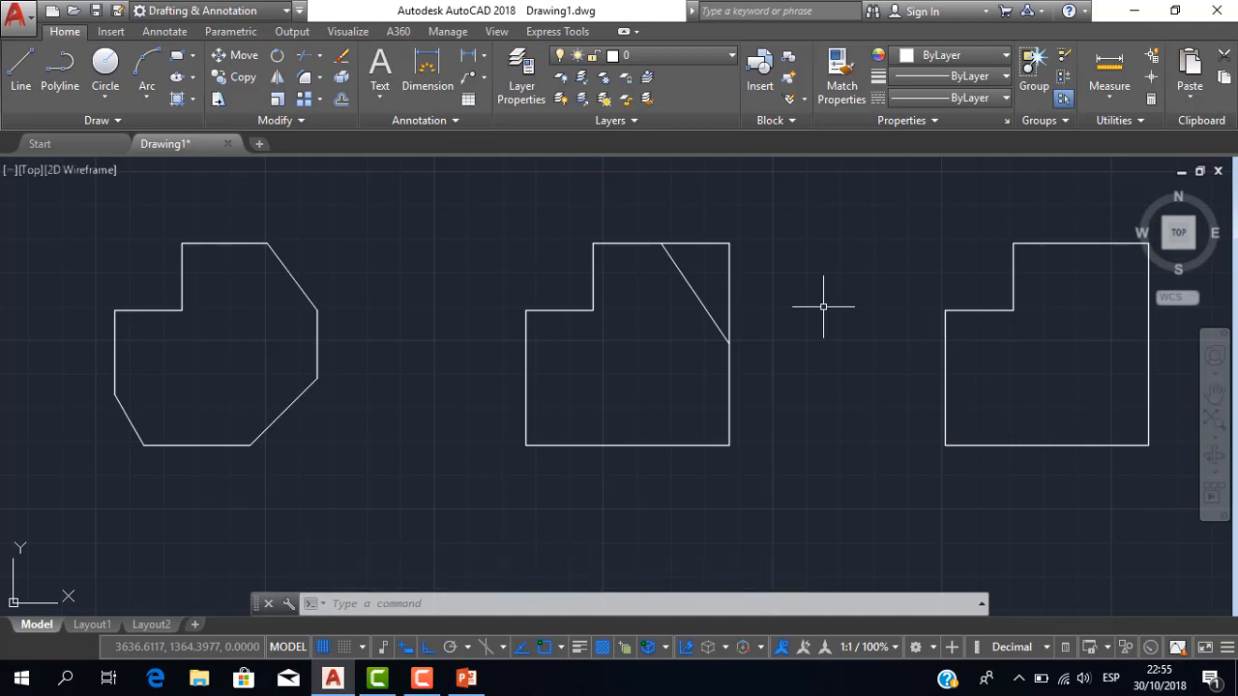
# Step: Examine the chamfer line and the original edges at the third outline's upper-right corner
pyautogui.scroll(-2, 740, 301)
pyautogui.scroll(2, 741, 298)
pyautogui.moveTo(740, 296); pyautogui.dragTo(803, 320, button='middle')
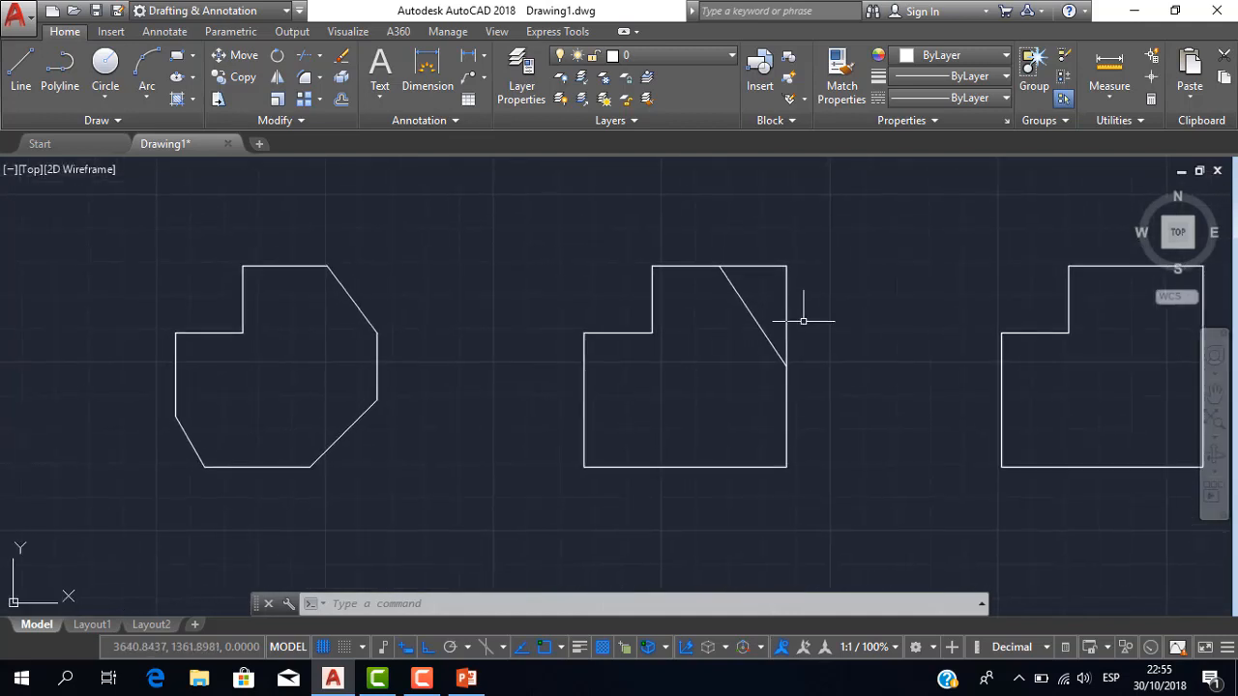
pyautogui.scroll(2, 782, 270)
pyautogui.scroll(-6, 780, 269)
pyautogui.scroll(4, 775, 274)
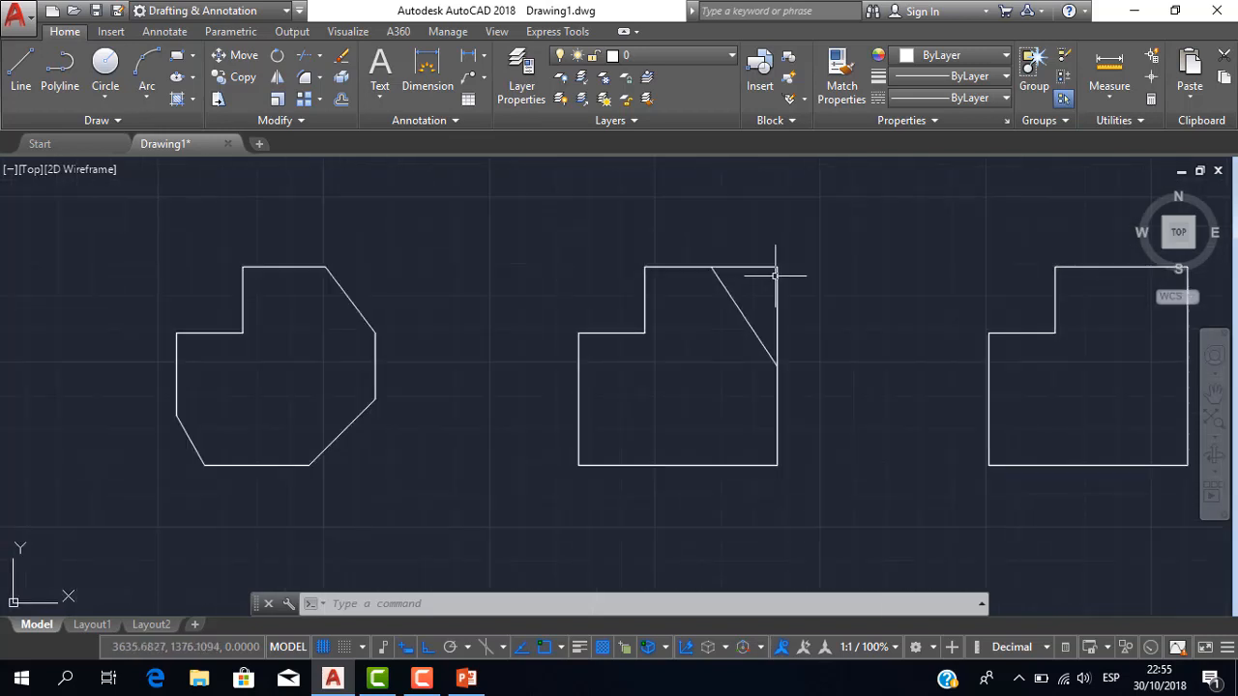
pyautogui.scroll(-2, 774, 274)
pyautogui.scroll(2, 775, 275)
pyautogui.scroll(-2, 775, 275)
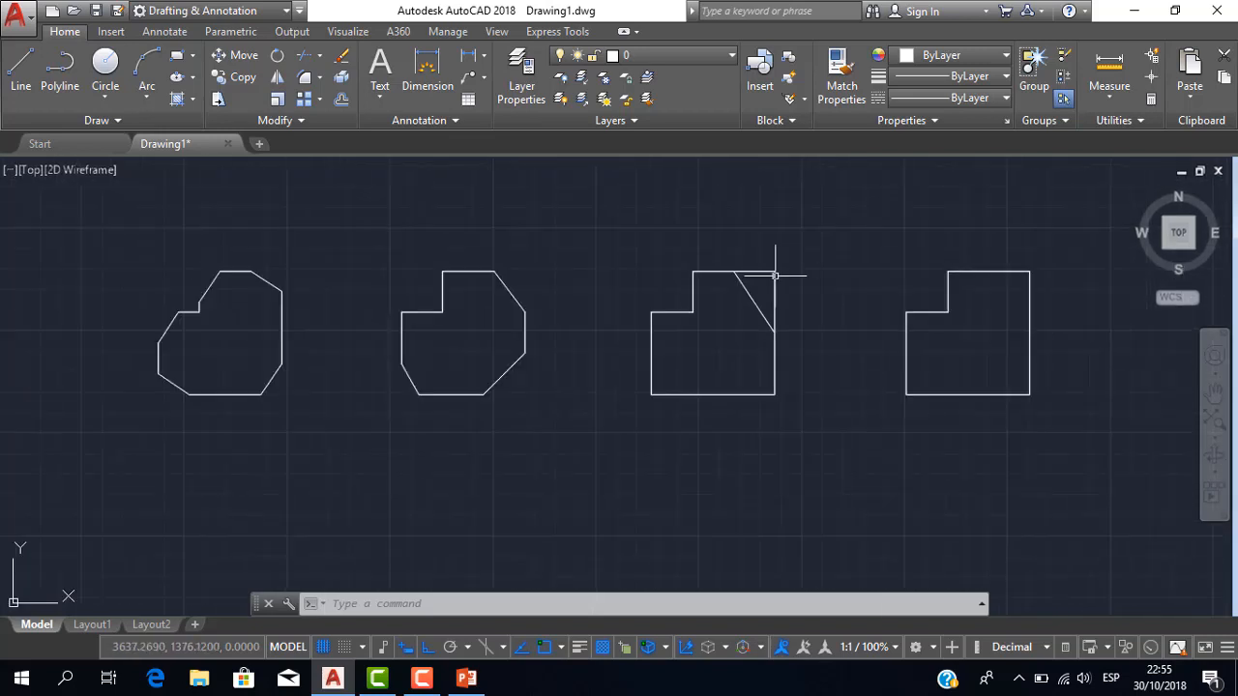
pyautogui.scroll(2, 775, 275)
pyautogui.scroll(-2, 699, 323)
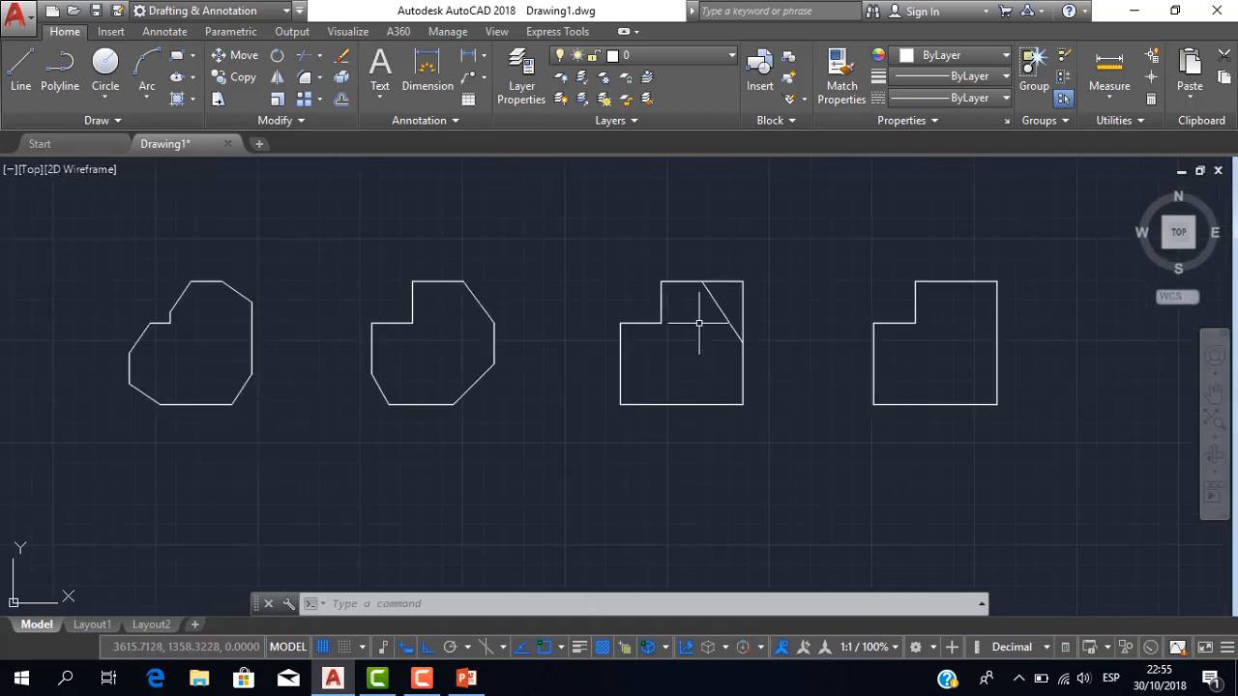
# Step: Set the Chamfer command's trim mode back to Trim and leave the command
pyautogui.write('CHA')
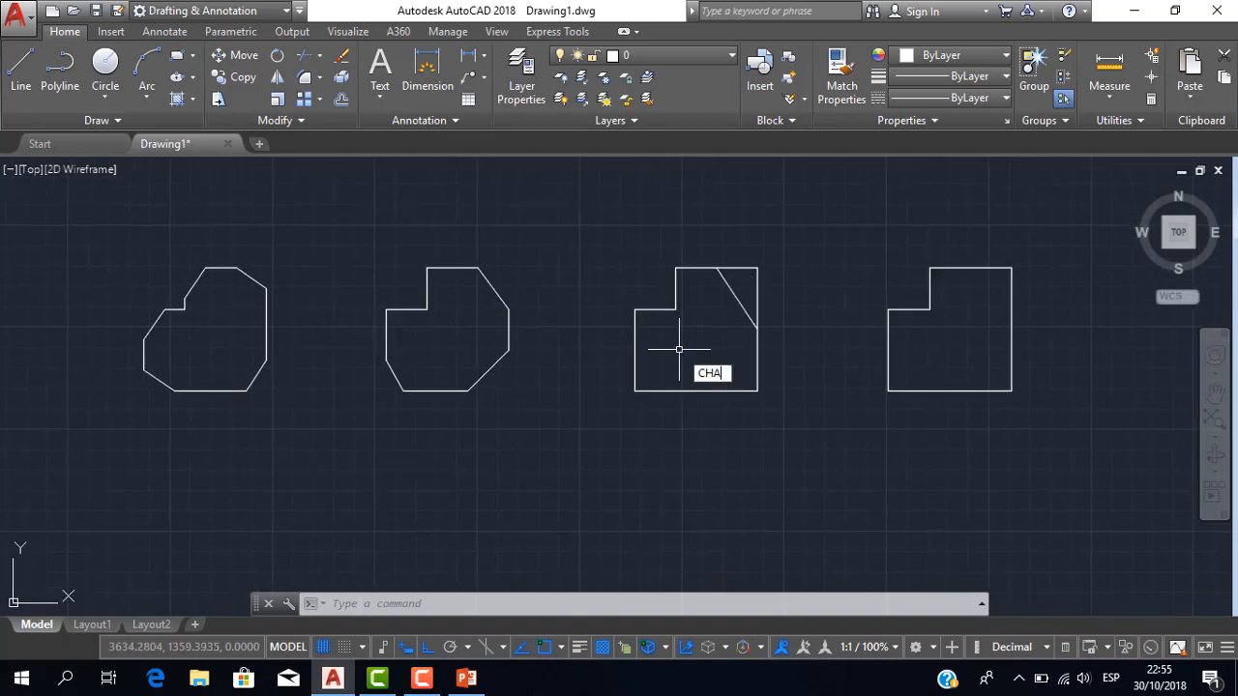
pyautogui.press('Return')
pyautogui.press('Down')
pyautogui.press('Down')
pyautogui.press('Down')
pyautogui.press('Down')
pyautogui.press('Down')
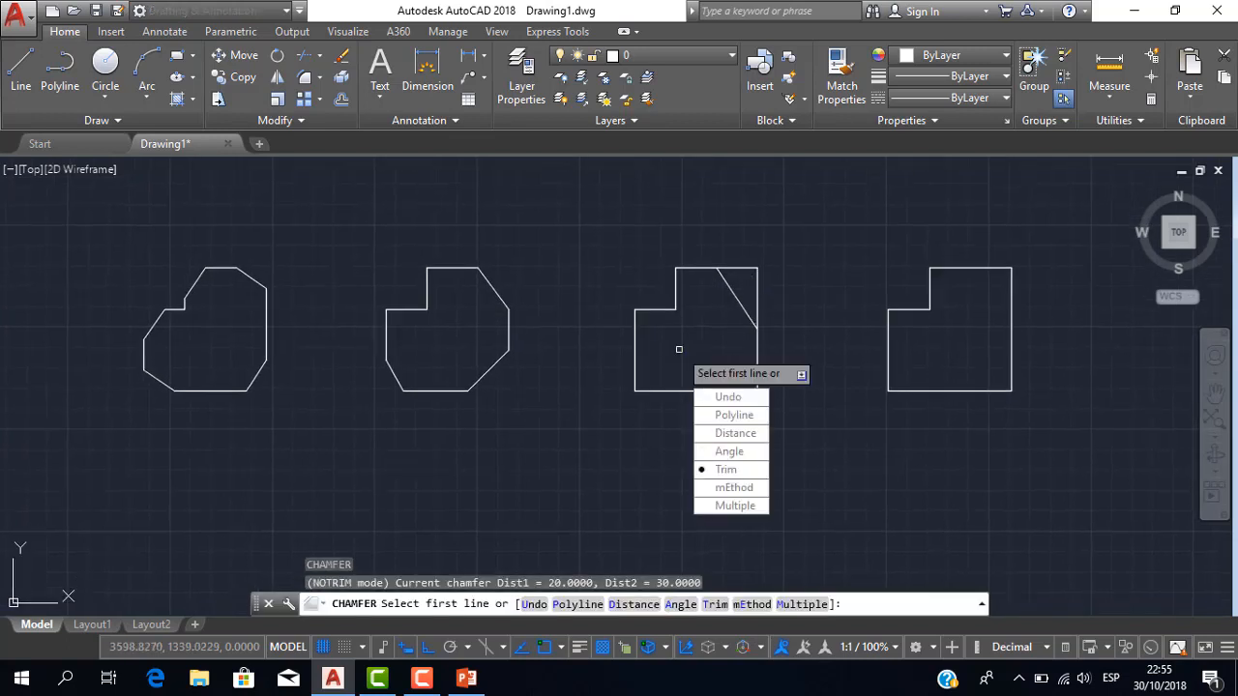
pyautogui.press('Return')
pyautogui.press('Down')
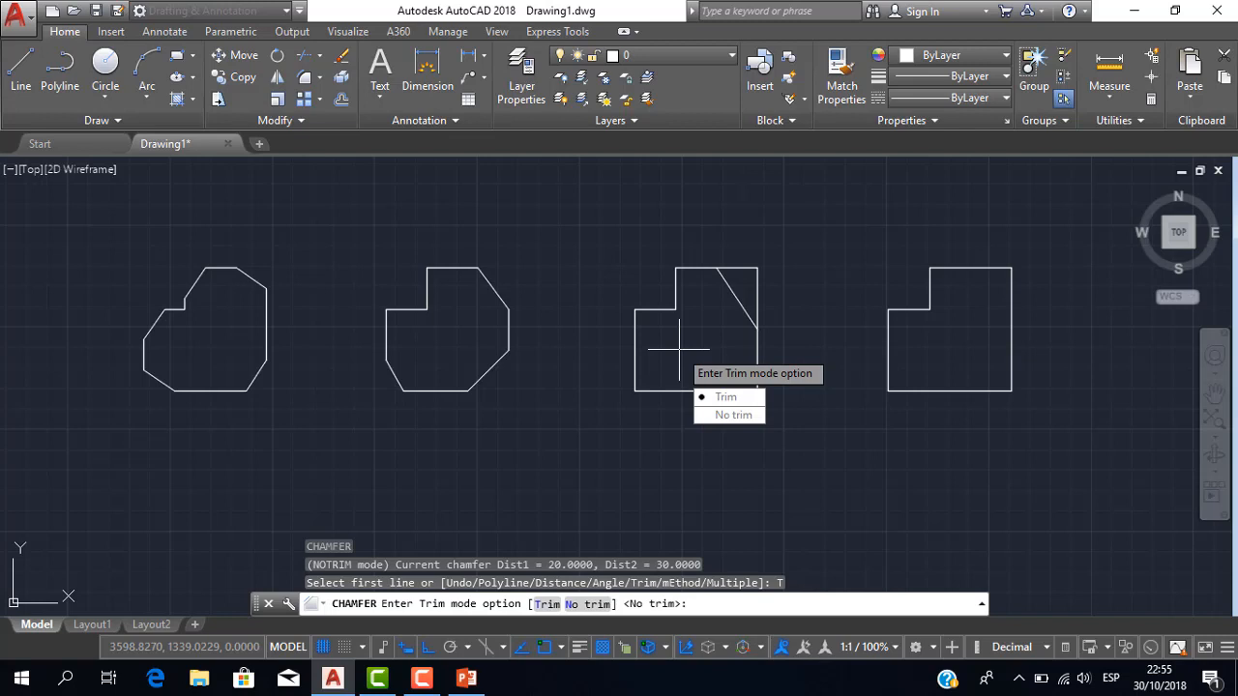
pyautogui.press('Return')
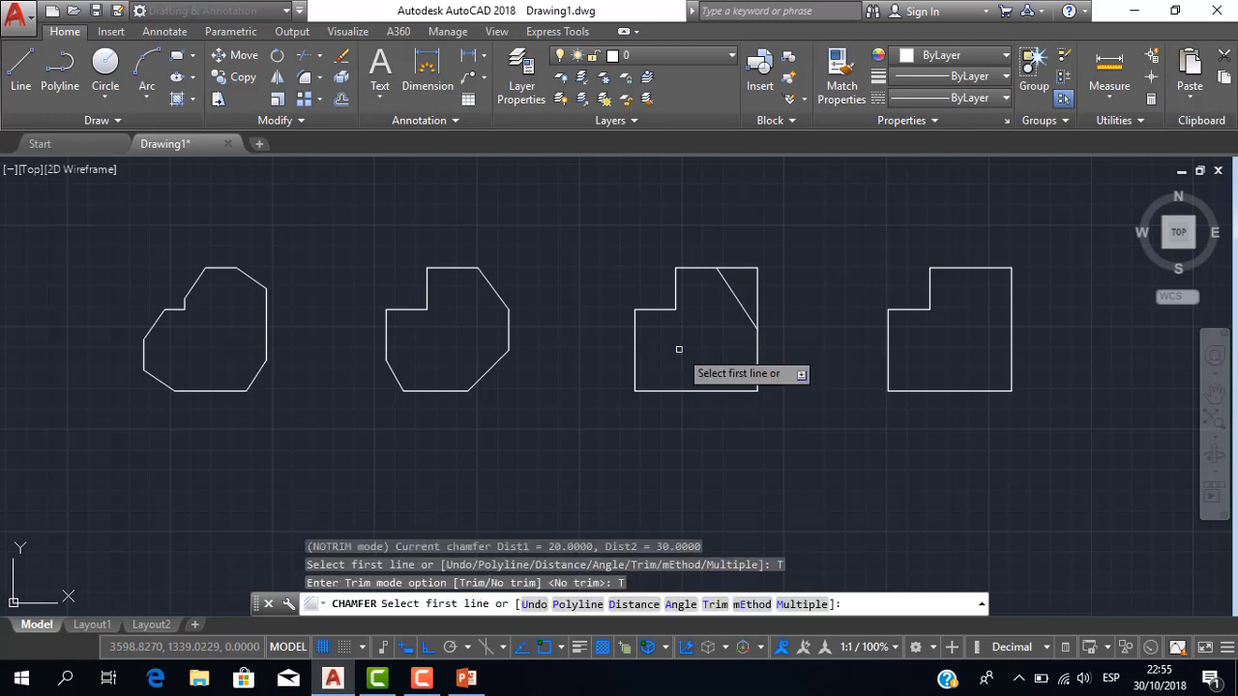
pyautogui.press('Escape')
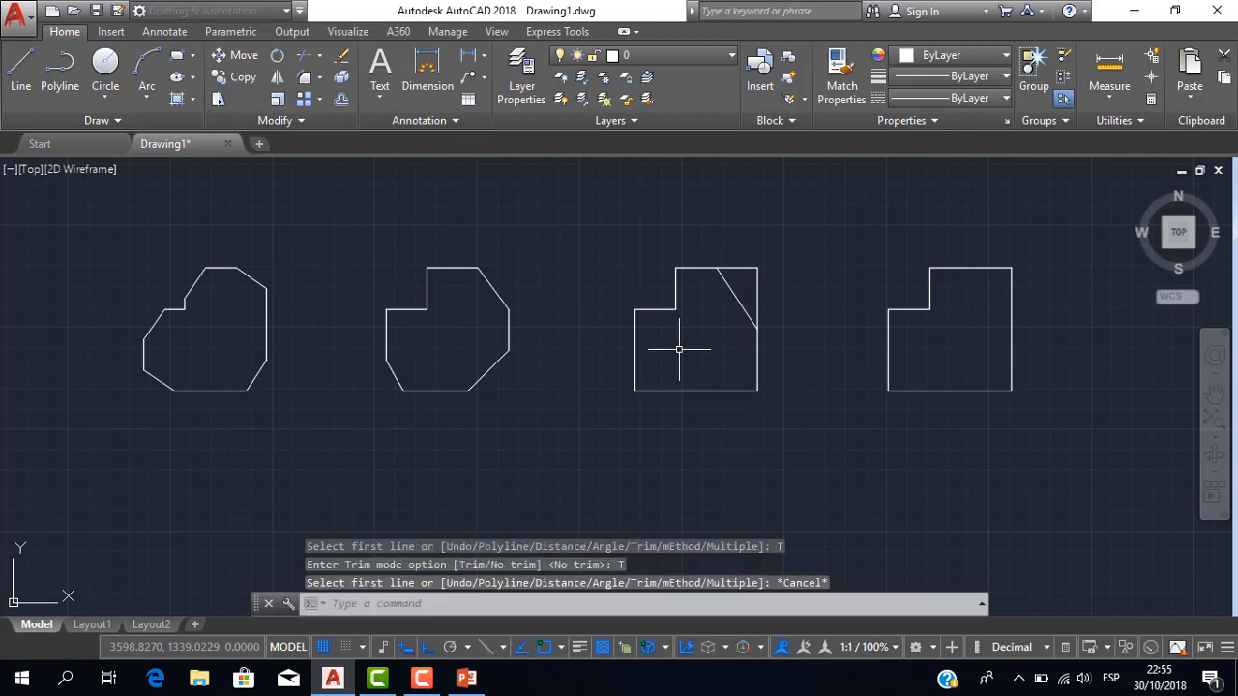
# Step: Chamfer the third outline's lower-right corner using the Distance method, with 20 on the right edge and 30 on the bottom edge
pyautogui.moveTo(718, 364)
pyautogui.mouseDown(button='middle')
pyautogui.moveTo(658, 381)
pyautogui.moveTo(564, 370)
pyautogui.mouseUp(button='middle')
pyautogui.moveTo(692, 302); pyautogui.dragTo(761, 293, button='middle')
pyautogui.scroll(2, 649, 320)
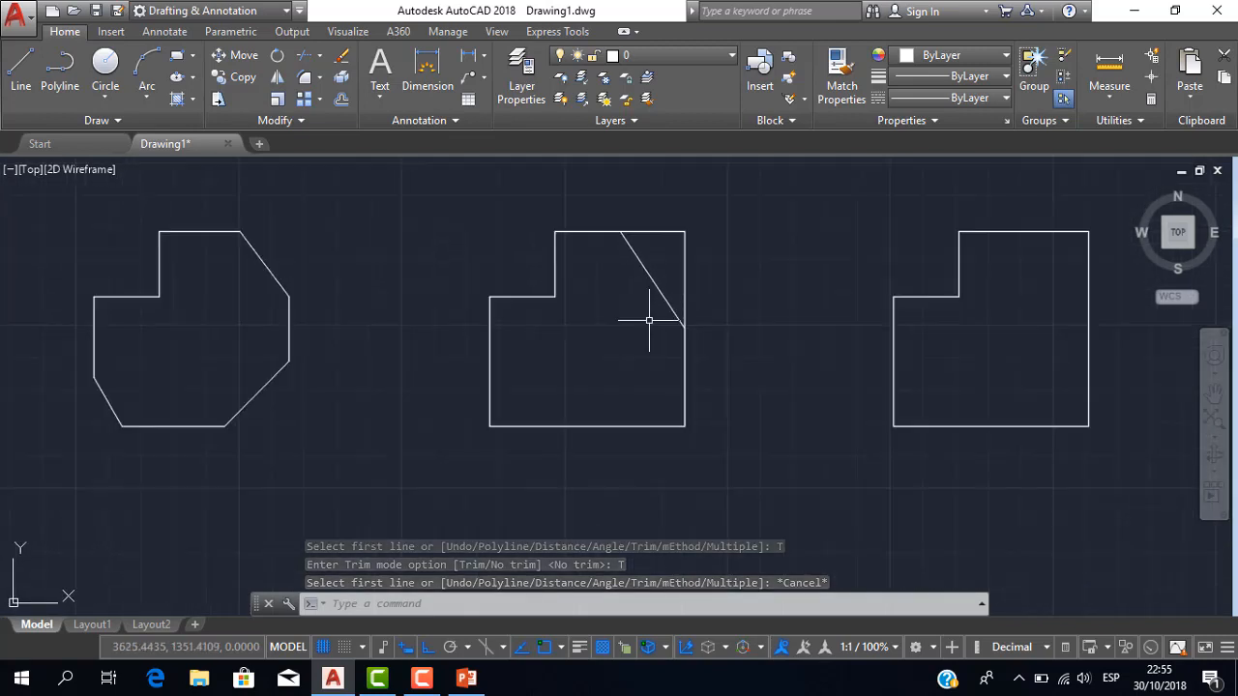
pyautogui.scroll(-2, 645, 320)
pyautogui.write('CHA')
pyautogui.press('Return')
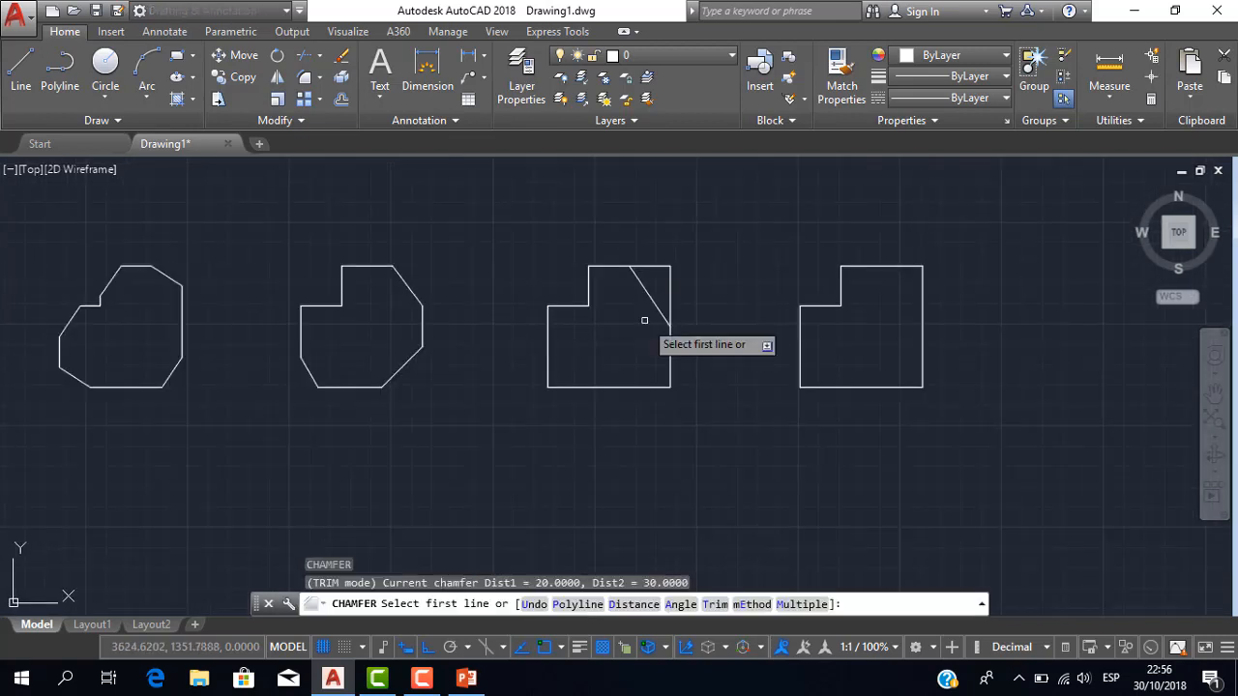
pyautogui.press('Down')
pyautogui.press('Down')
pyautogui.press('Down')
pyautogui.press('Down')
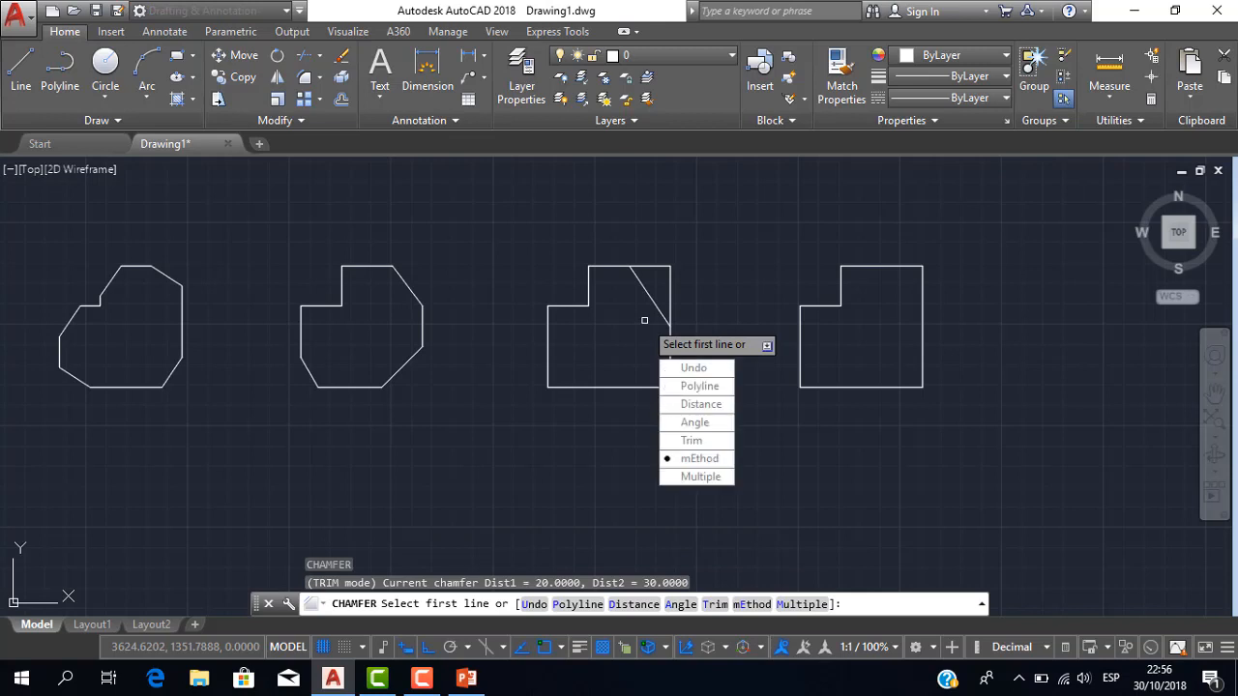
pyautogui.press('Return')
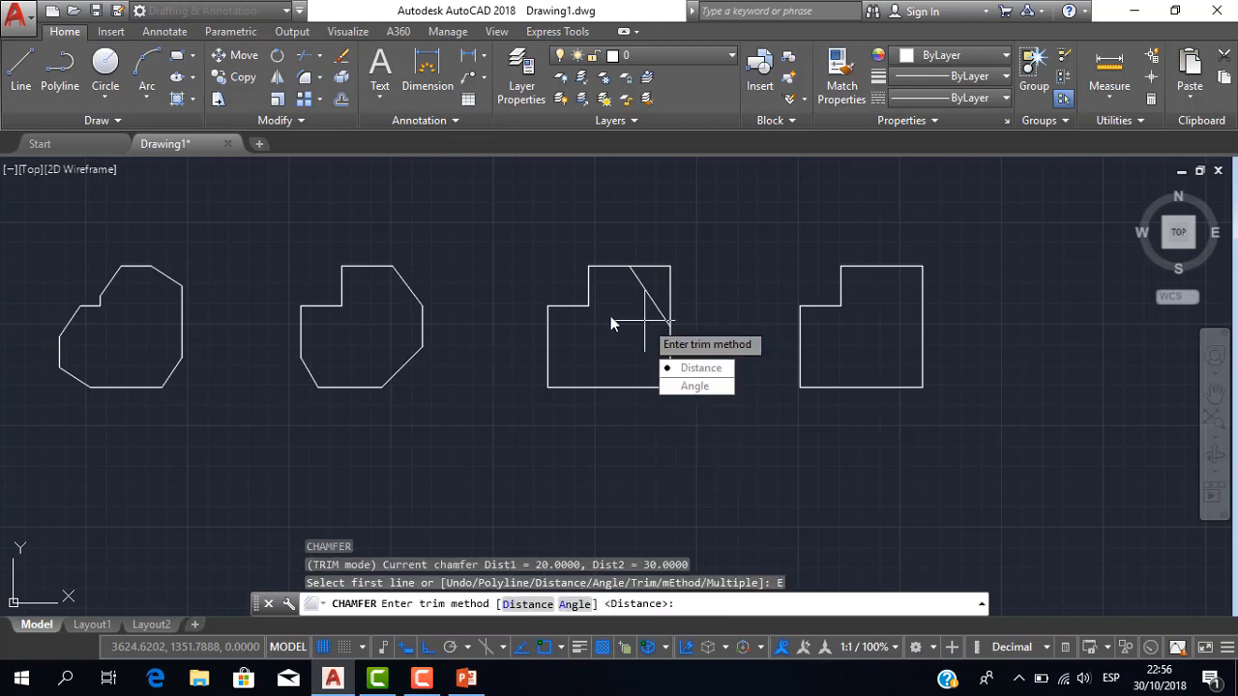
pyautogui.click(706, 368)
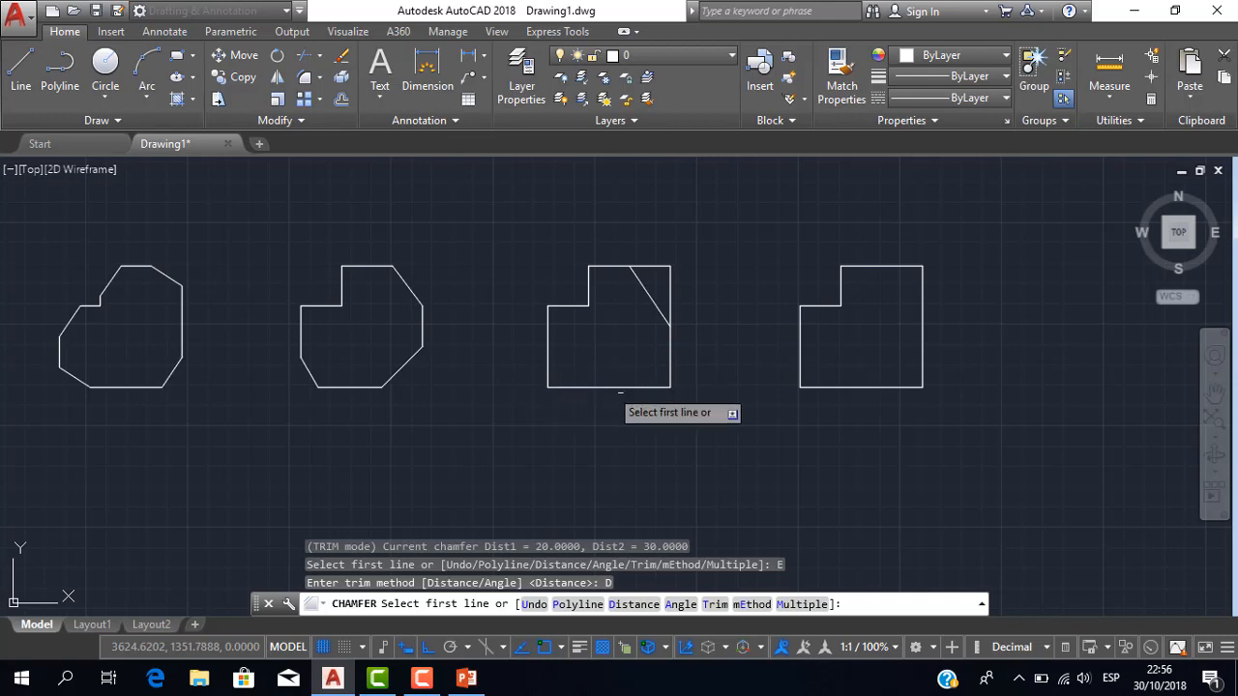
pyautogui.click(658, 384)
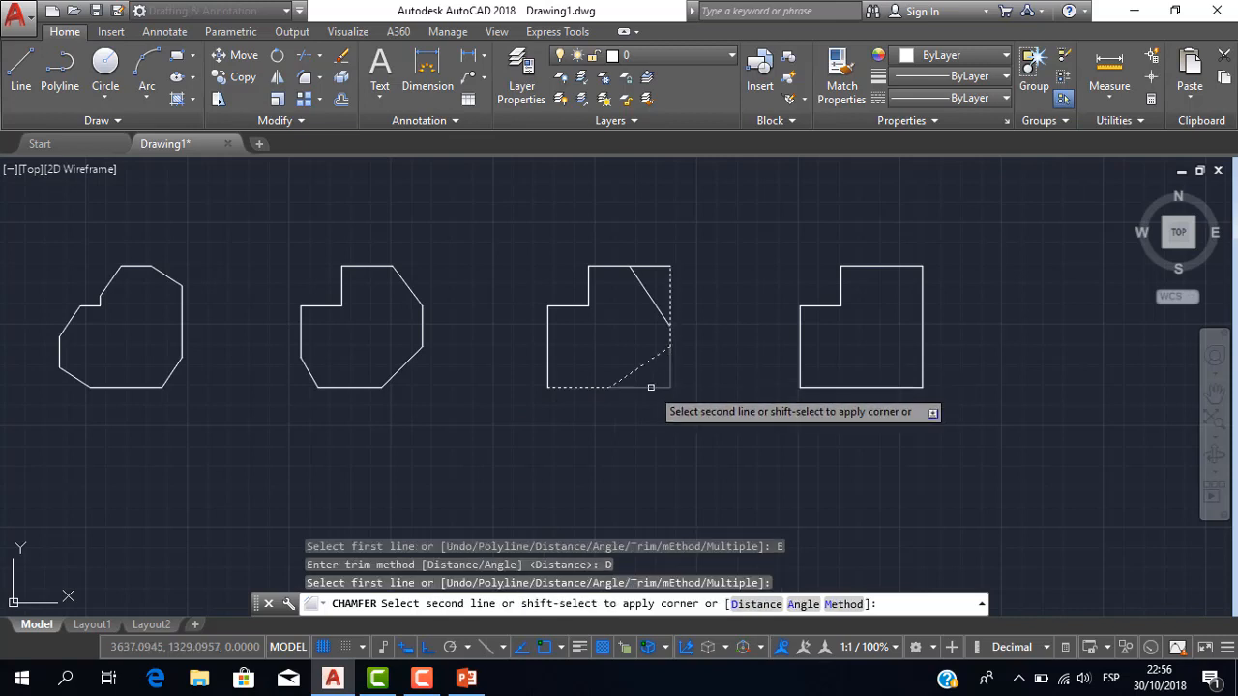
pyautogui.click(654, 387)
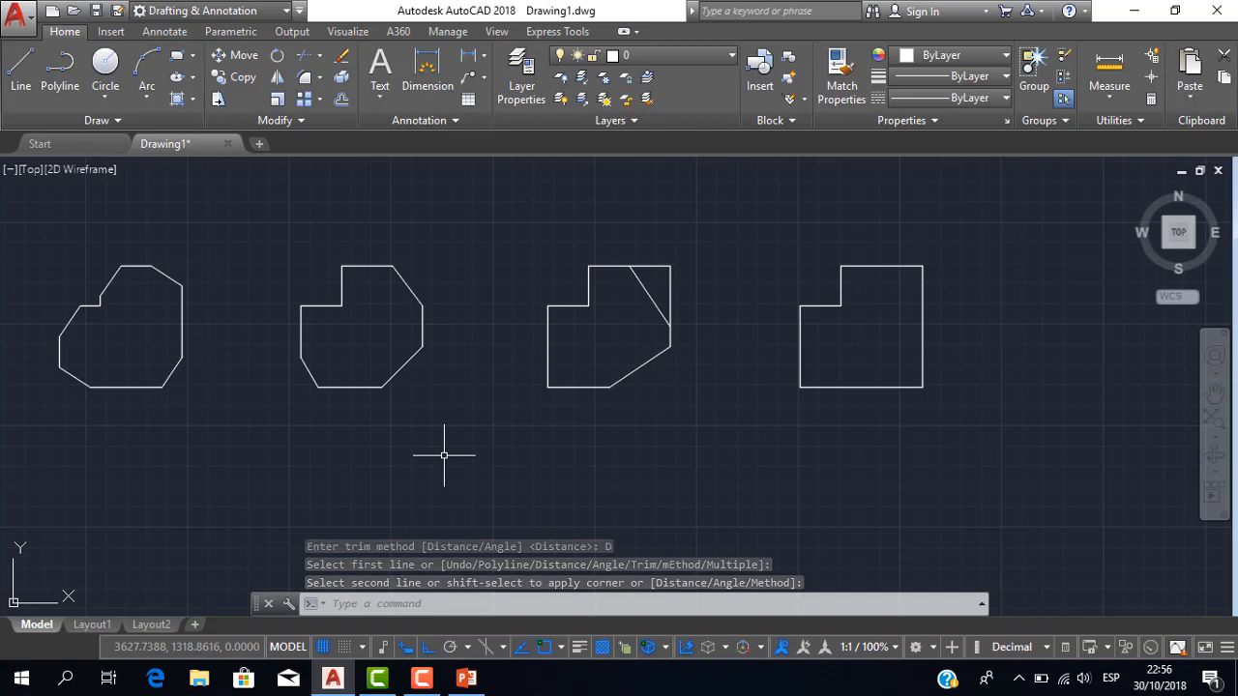
# Step: Chamfer the third outline's lower-left corner using the Angle method, with a length of 15 on the bottom edge and an angle of 30 degrees
pyautogui.write('chamfer')
pyautogui.press('Return')
pyautogui.press('Down')
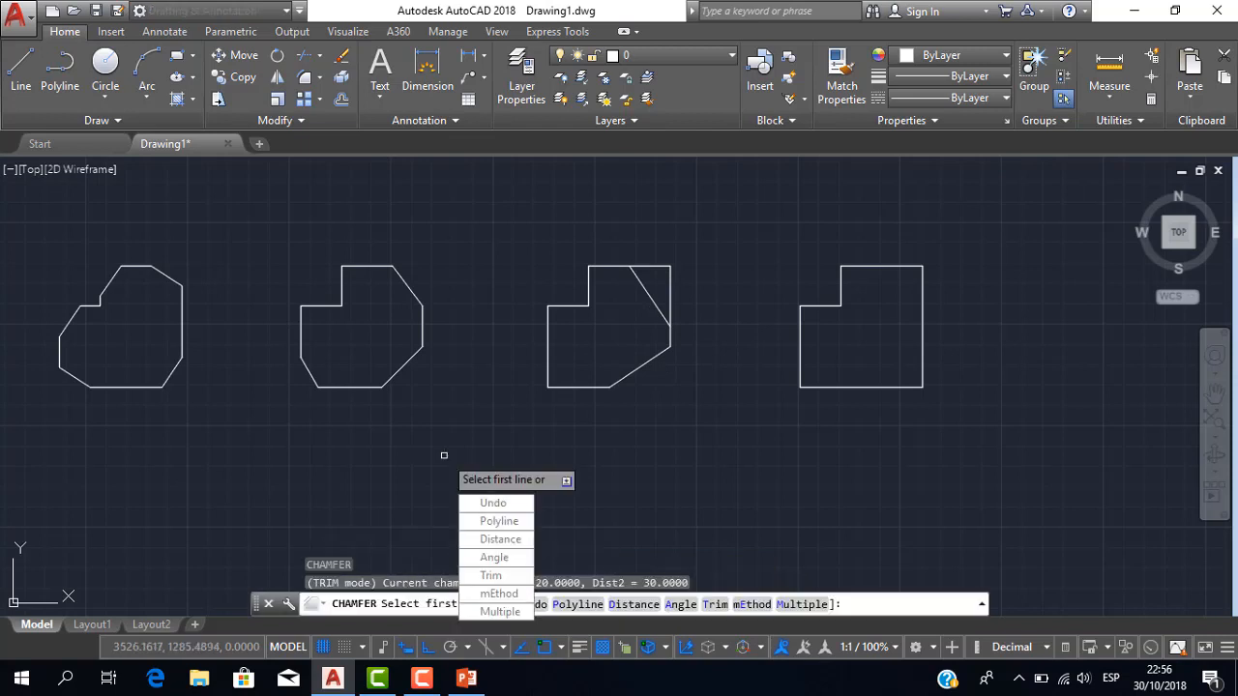
pyautogui.press('Return')
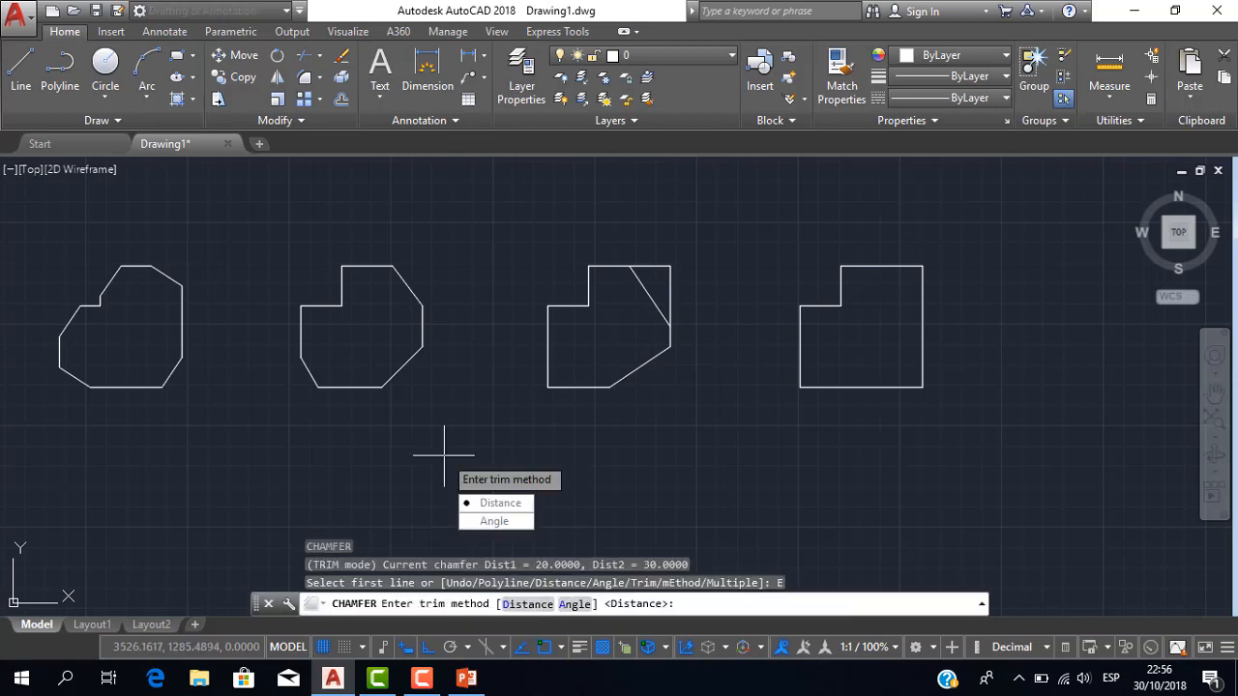
pyautogui.press('Return')
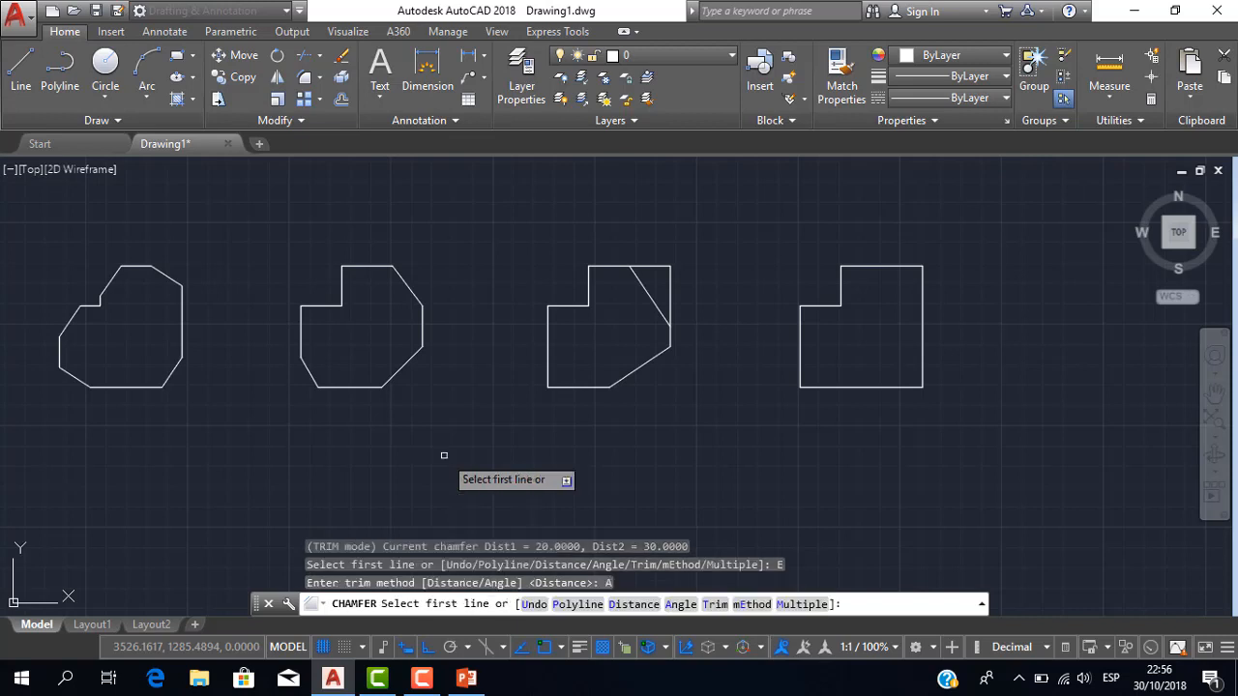
pyautogui.click(568, 388)
pyautogui.click(549, 365)
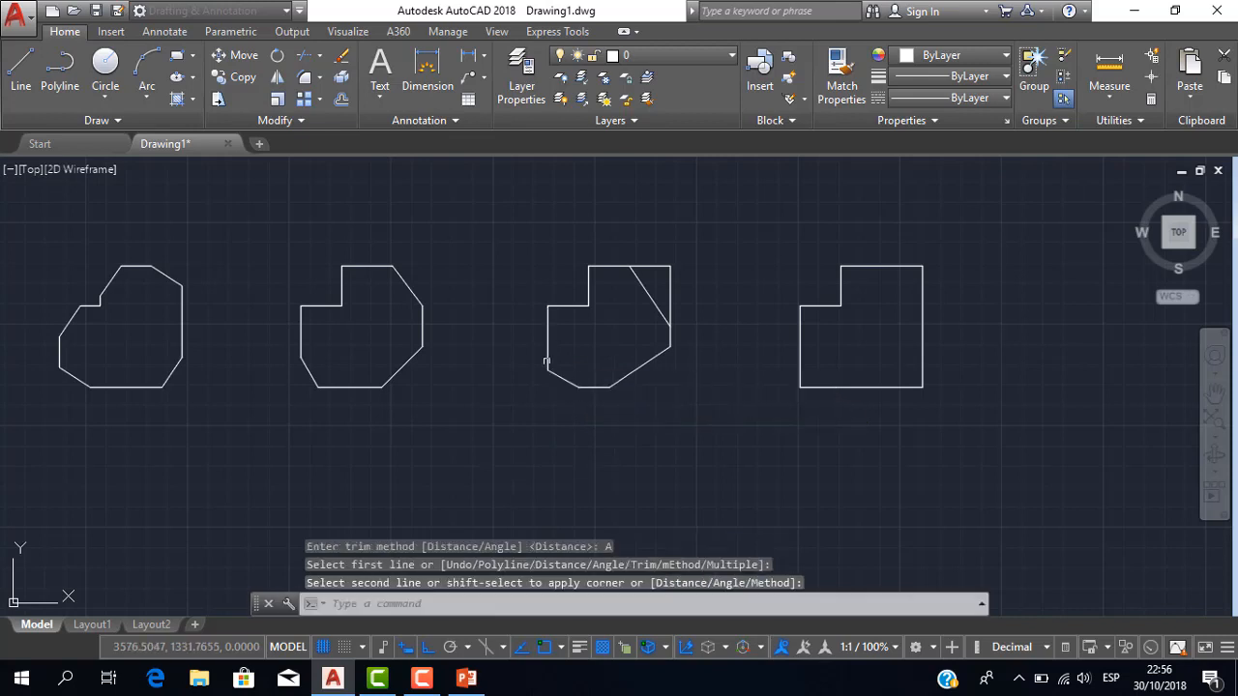
# Step: Start another chamfer and set its Angle option to a length of 10 on the first line and an angle of 15 degrees
pyautogui.scroll(-2, 581, 387)
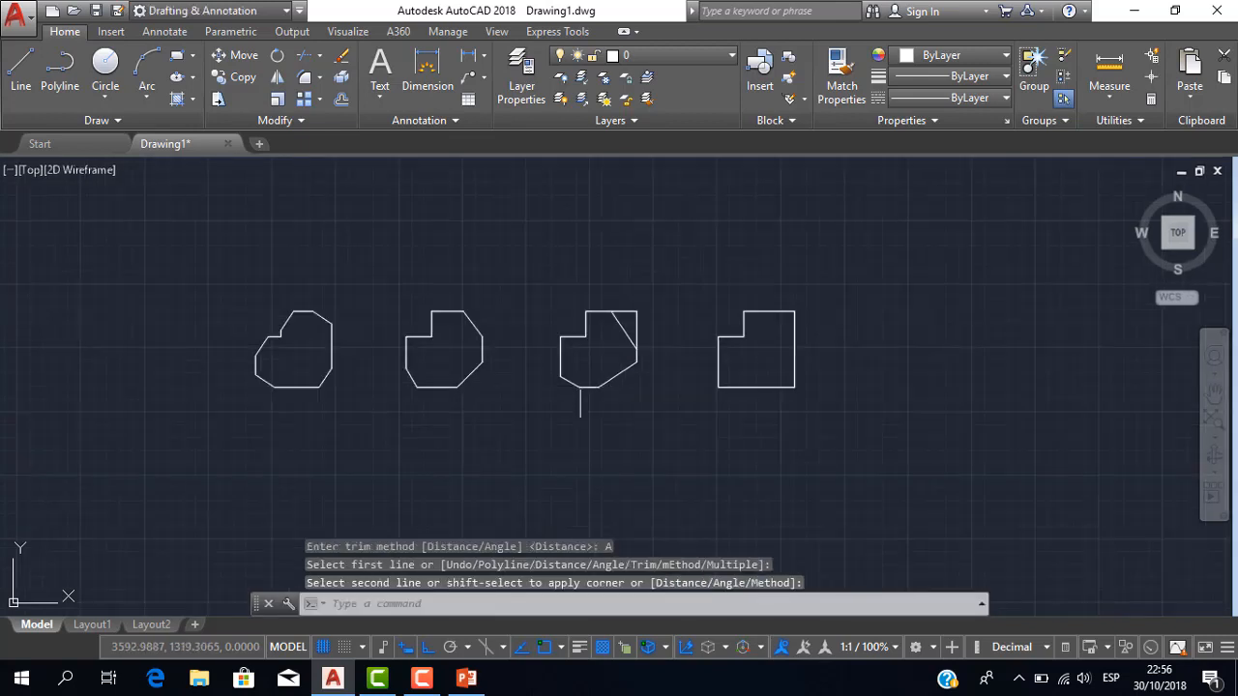
pyautogui.scroll(4, 581, 387)
pyautogui.scroll(-2, 556, 386)
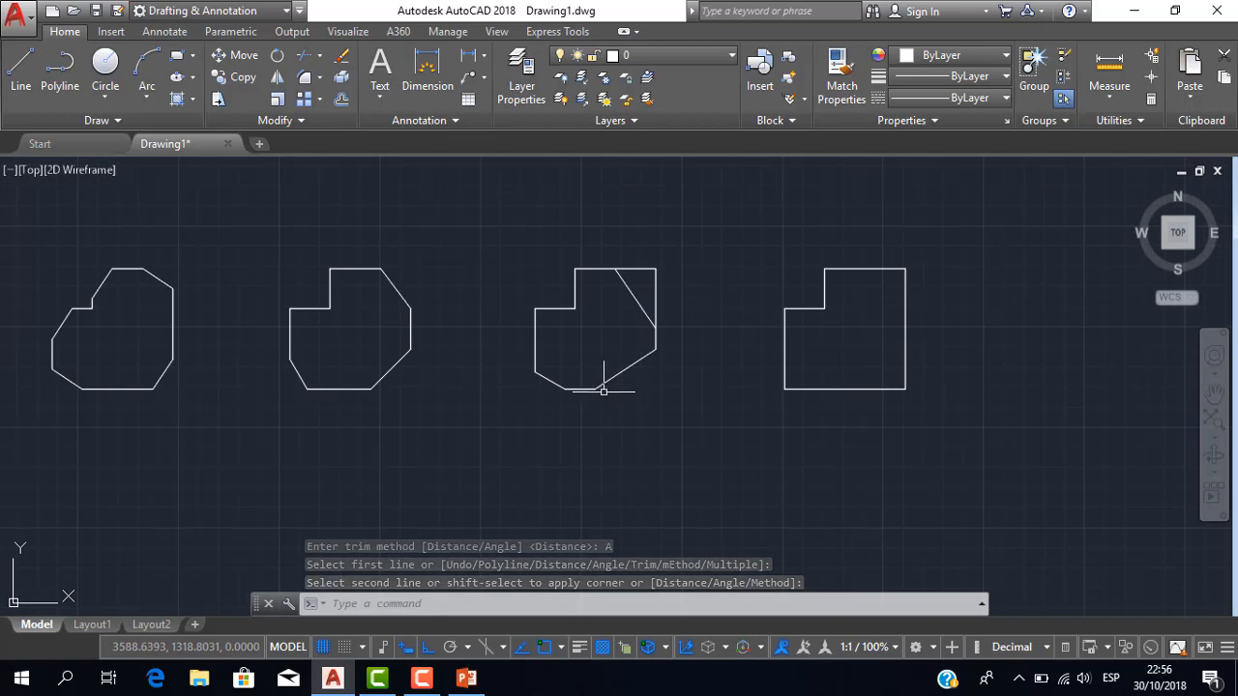
pyautogui.moveTo(601, 387); pyautogui.dragTo(607, 390, button='middle')
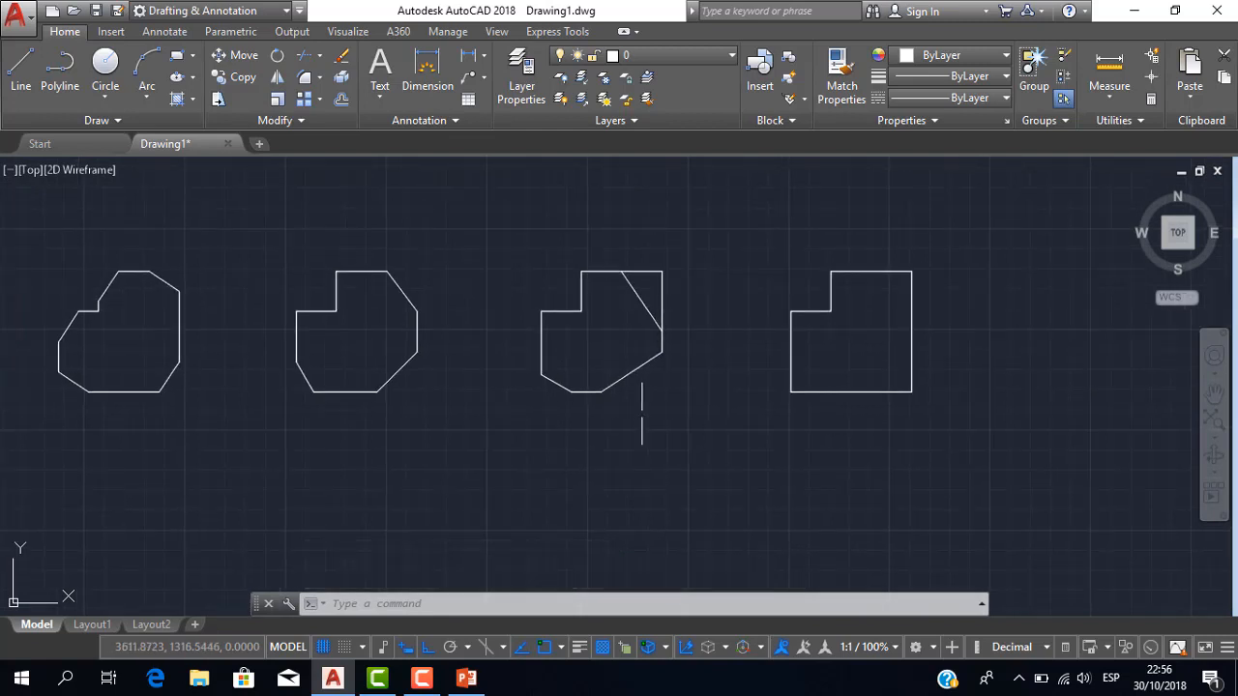
pyautogui.moveTo(709, 397); pyautogui.dragTo(809, 387, button='middle')
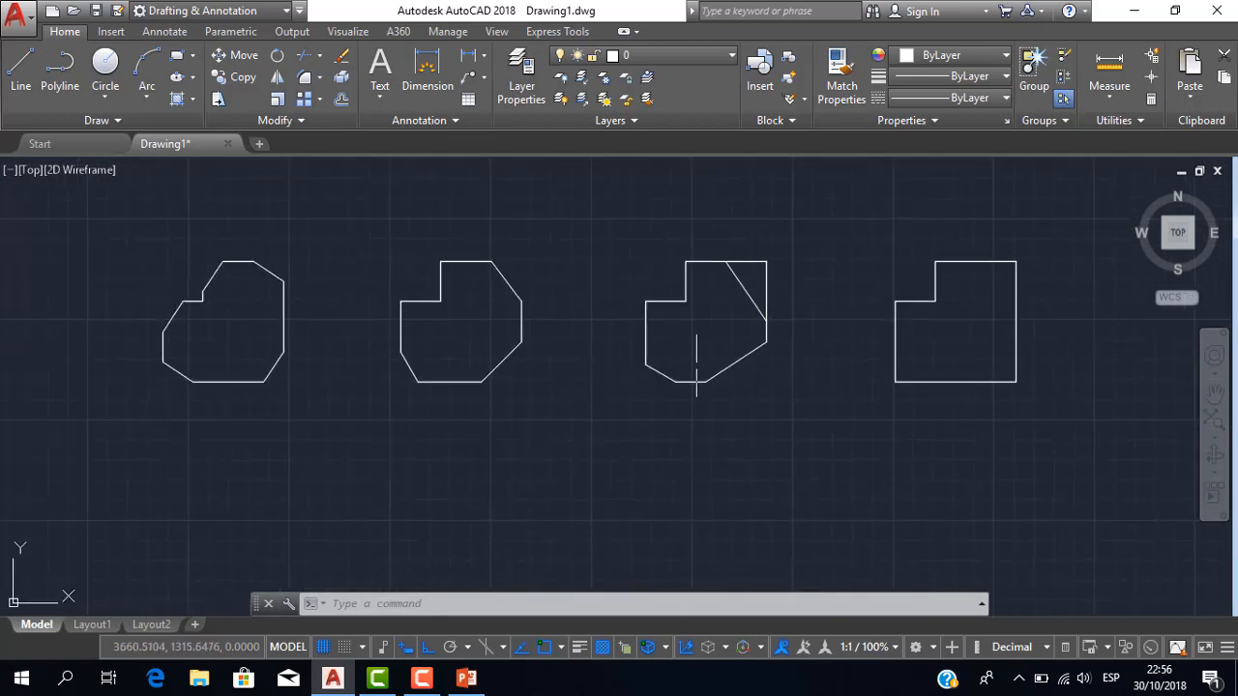
pyautogui.scroll(2, 696, 378)
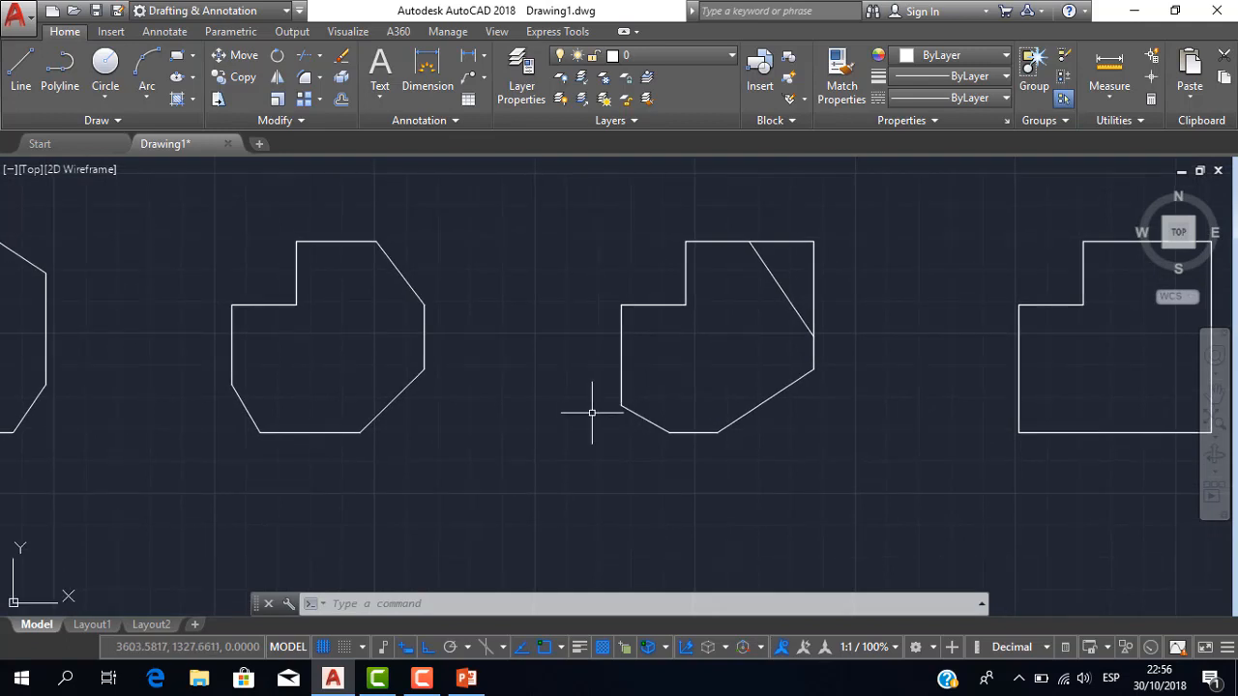
pyautogui.write('CHA')
pyautogui.press('Return')
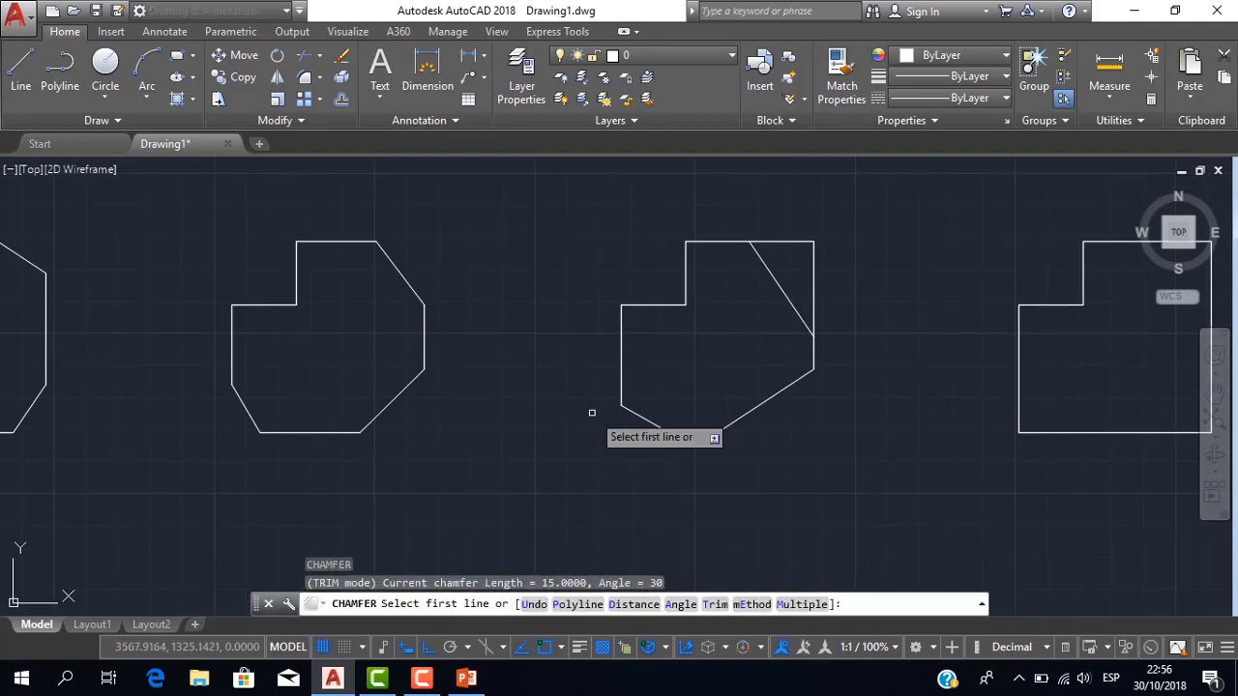
pyautogui.press('Down')
pyautogui.press('Down')
pyautogui.press('Down')
pyautogui.press('Return')
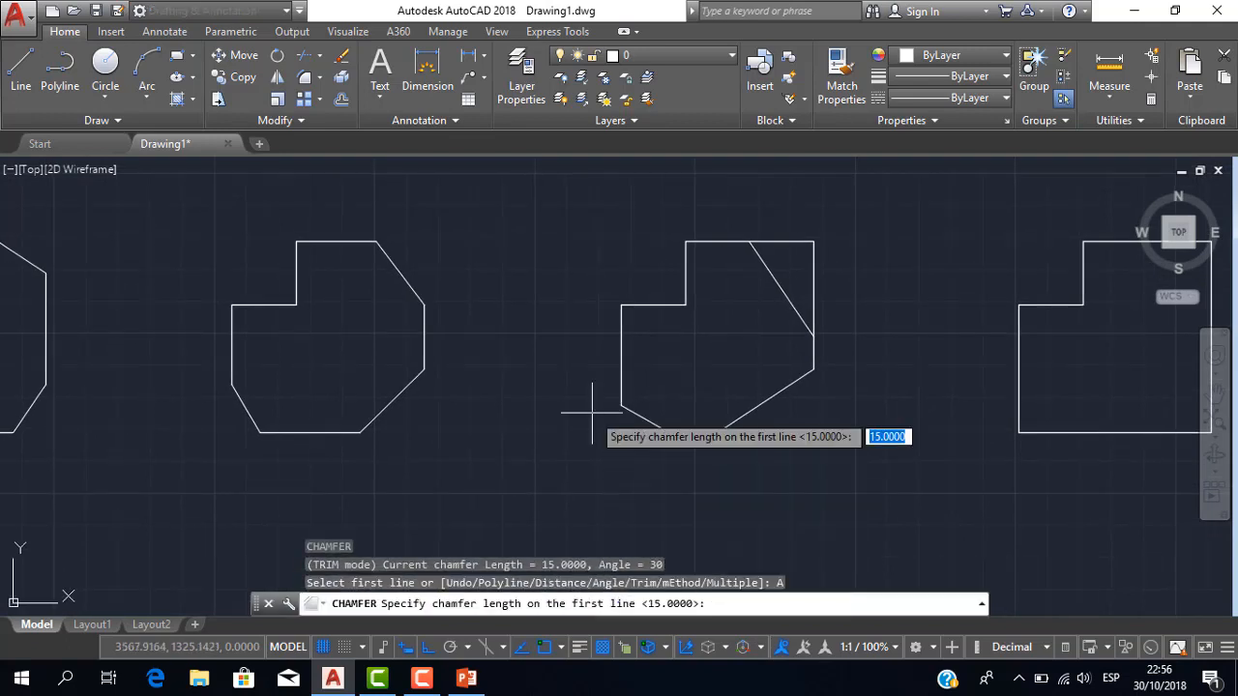
pyautogui.write('10')
pyautogui.press('Return')
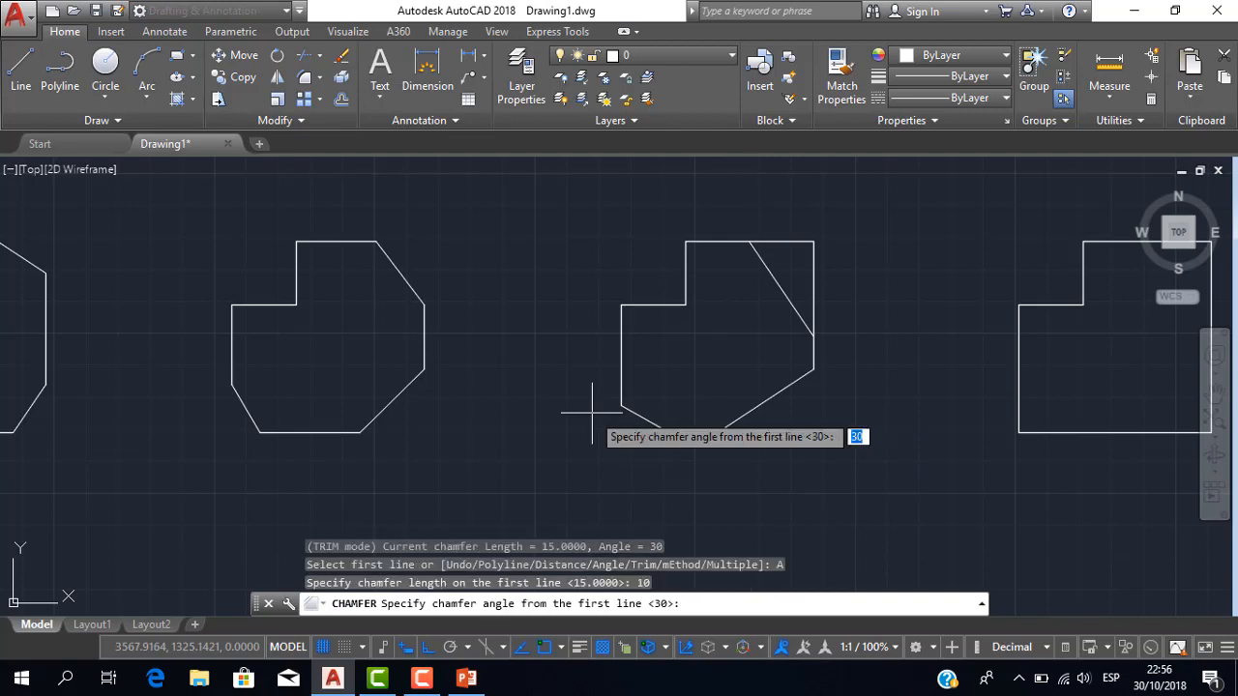
pyautogui.write('15')
pyautogui.press('Return')
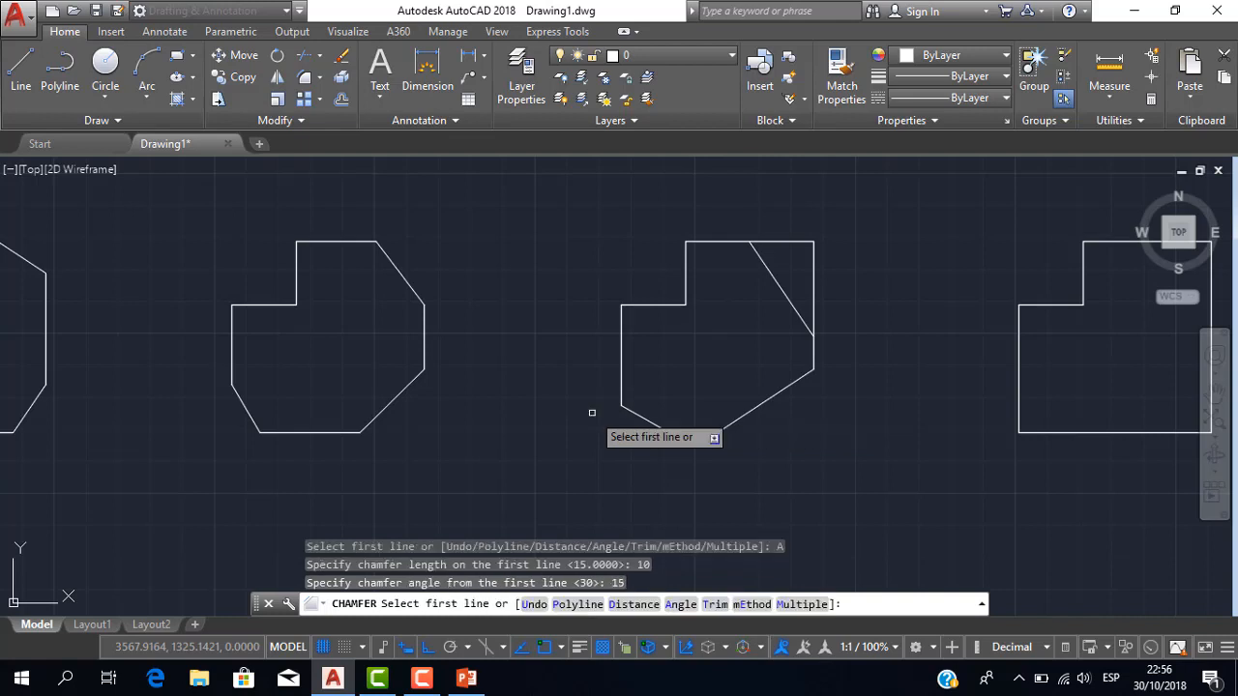
# Step: Keep the Angle method and chamfer the third outline's corner between the left edge and the horizontal step edge, picking the left edge first
pyautogui.press('Down')
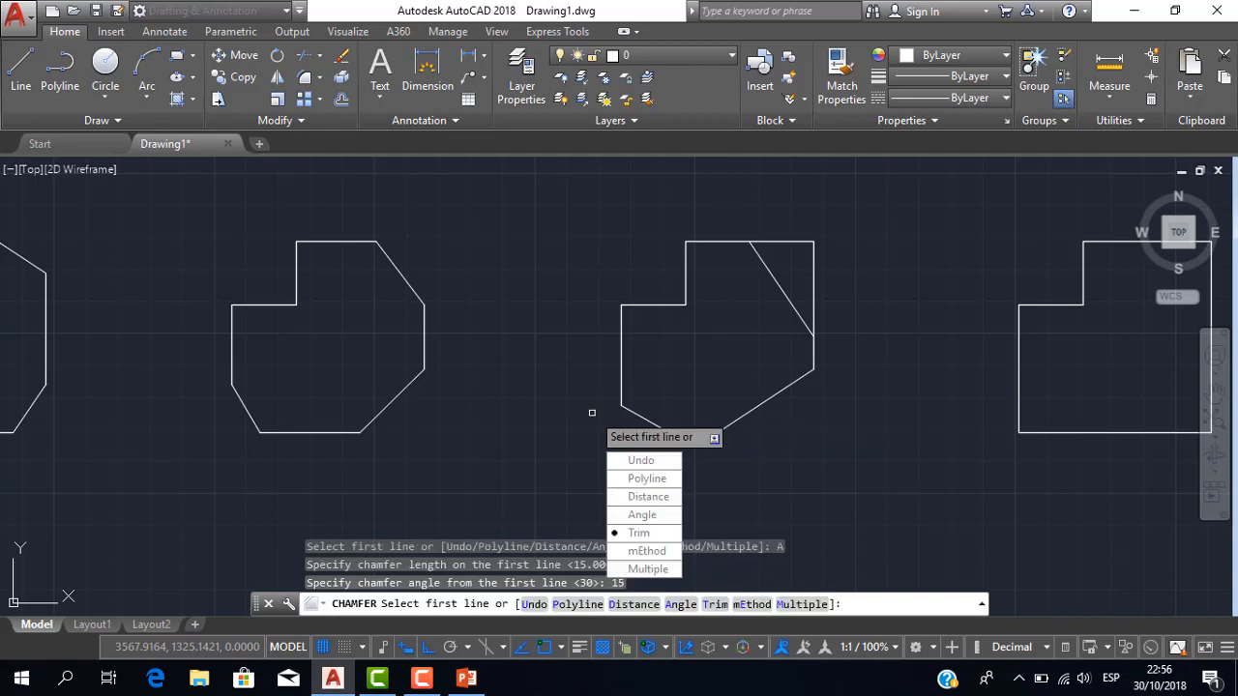
pyautogui.press('Return')
pyautogui.press('Return')
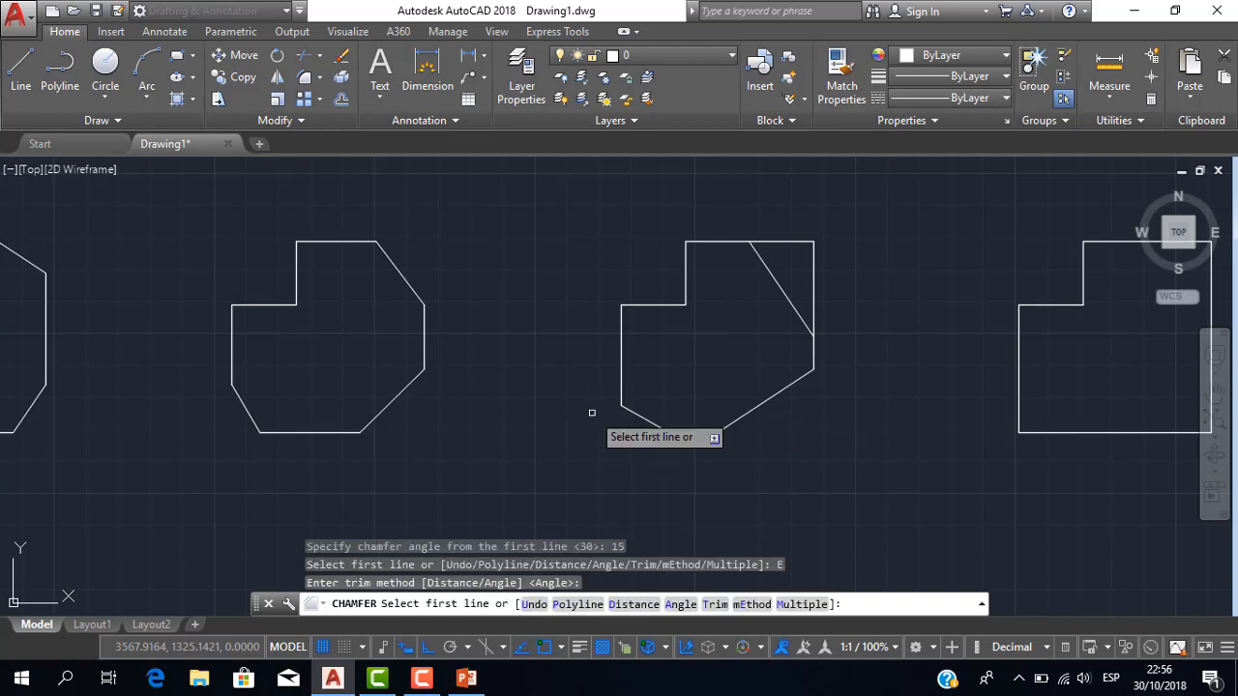
pyautogui.click(624, 326)
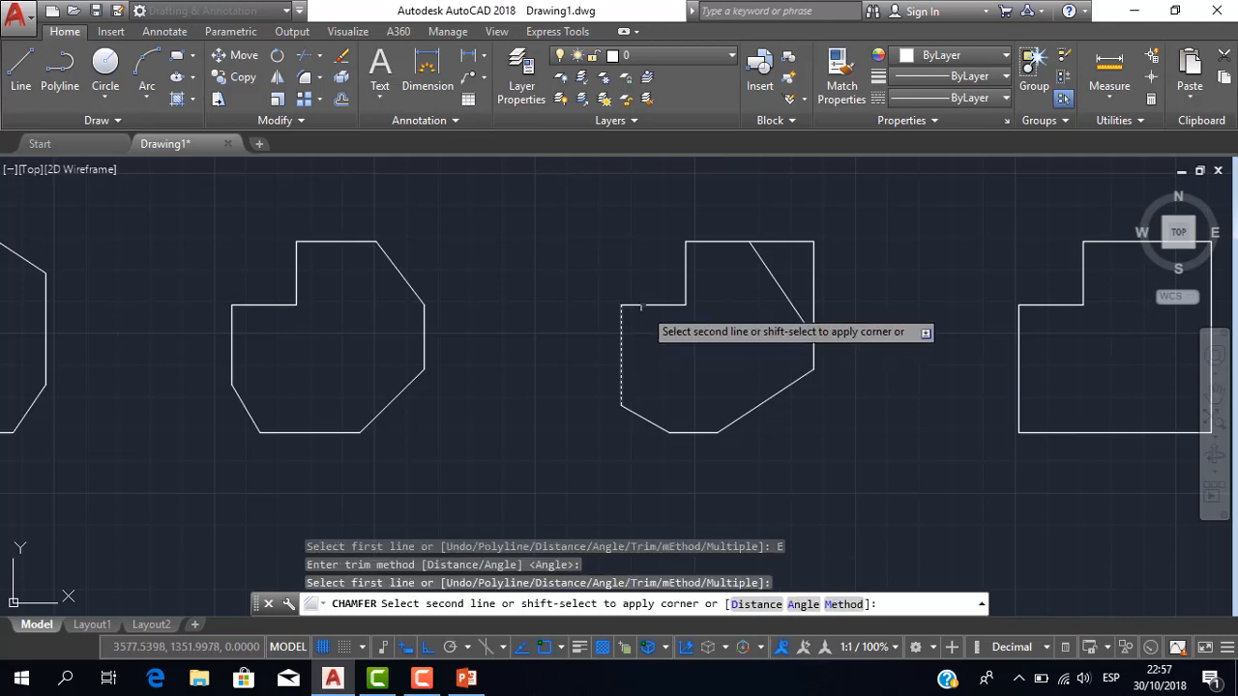
pyautogui.click(641, 305)
# Step: Start another chamfer and set both its first and second chamfer distances to 10
pyautogui.scroll(2, 636, 308)
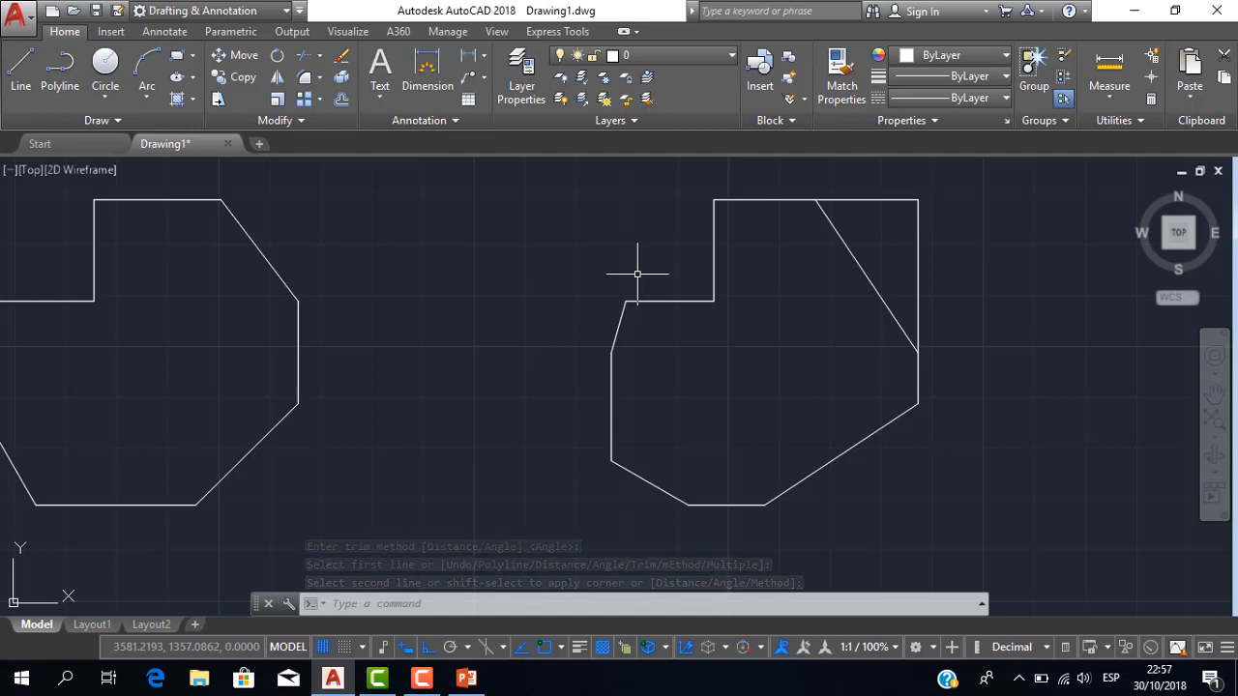
pyautogui.write('cha')
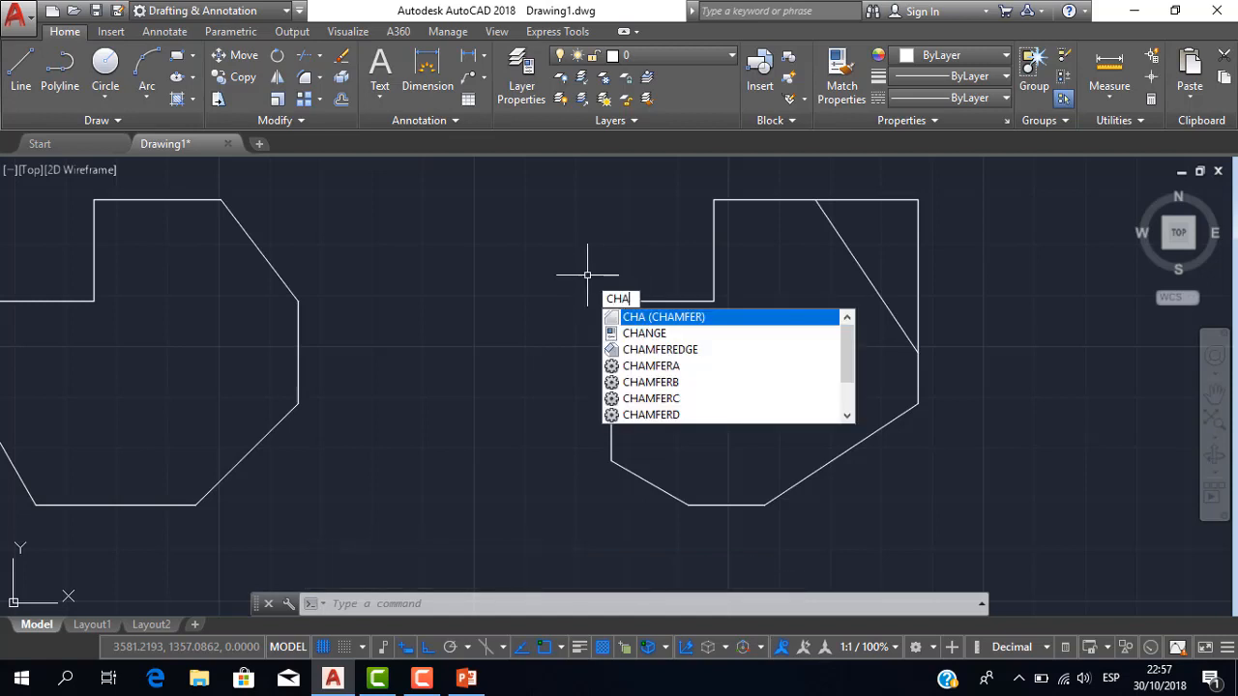
pyautogui.press('Return')
pyautogui.press('Down')
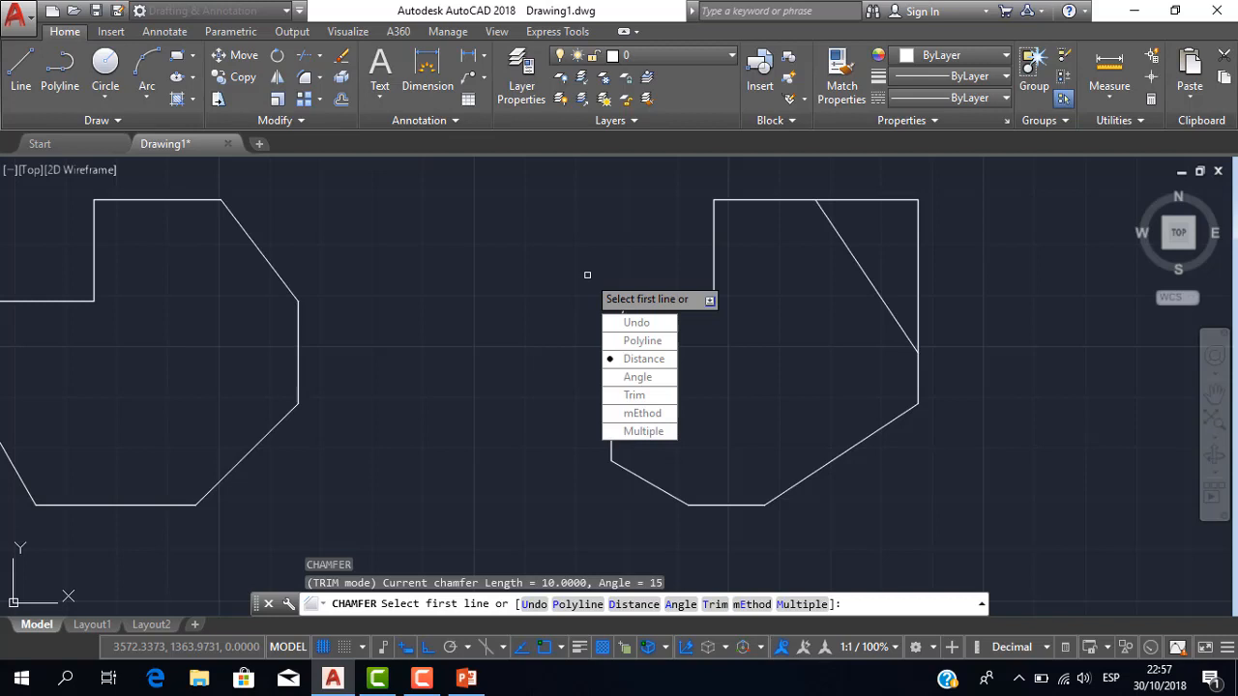
pyautogui.press('Return')
pyautogui.write('10')
pyautogui.press('Return')
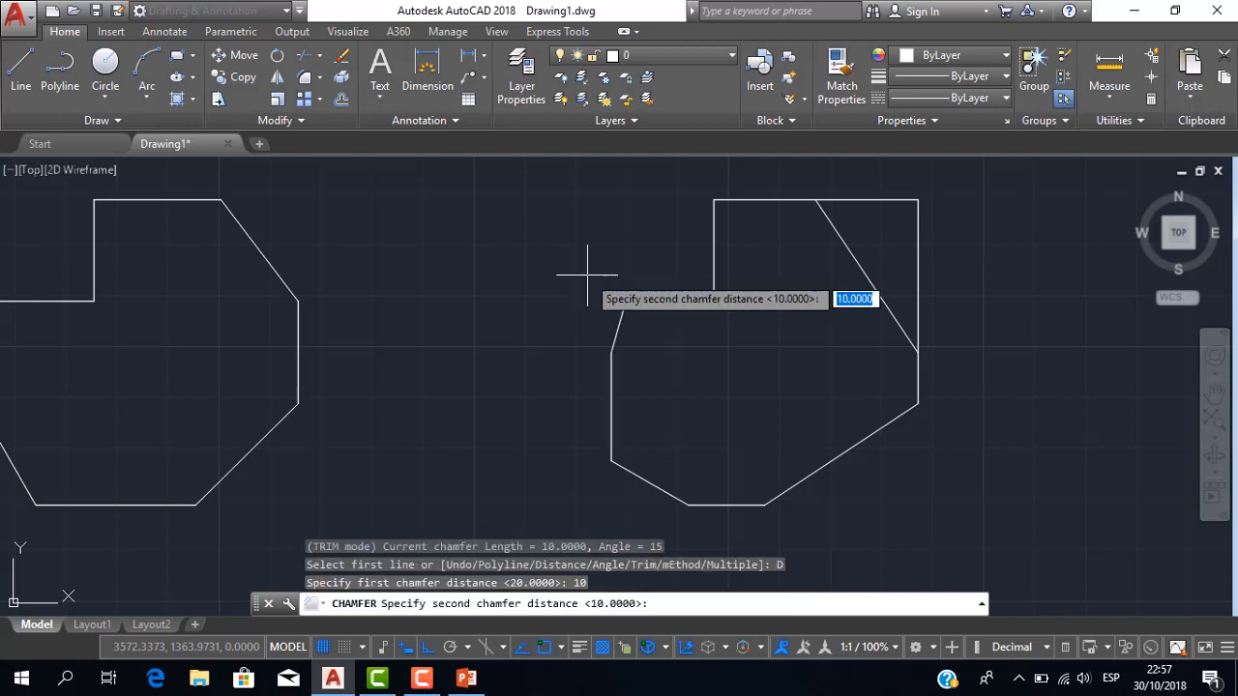
pyautogui.write('10')
pyautogui.press('Return')
# Step: Keep the Distance method and chamfer the third outline's inner corner between the horizontal and vertical step edges
pyautogui.press('Down')
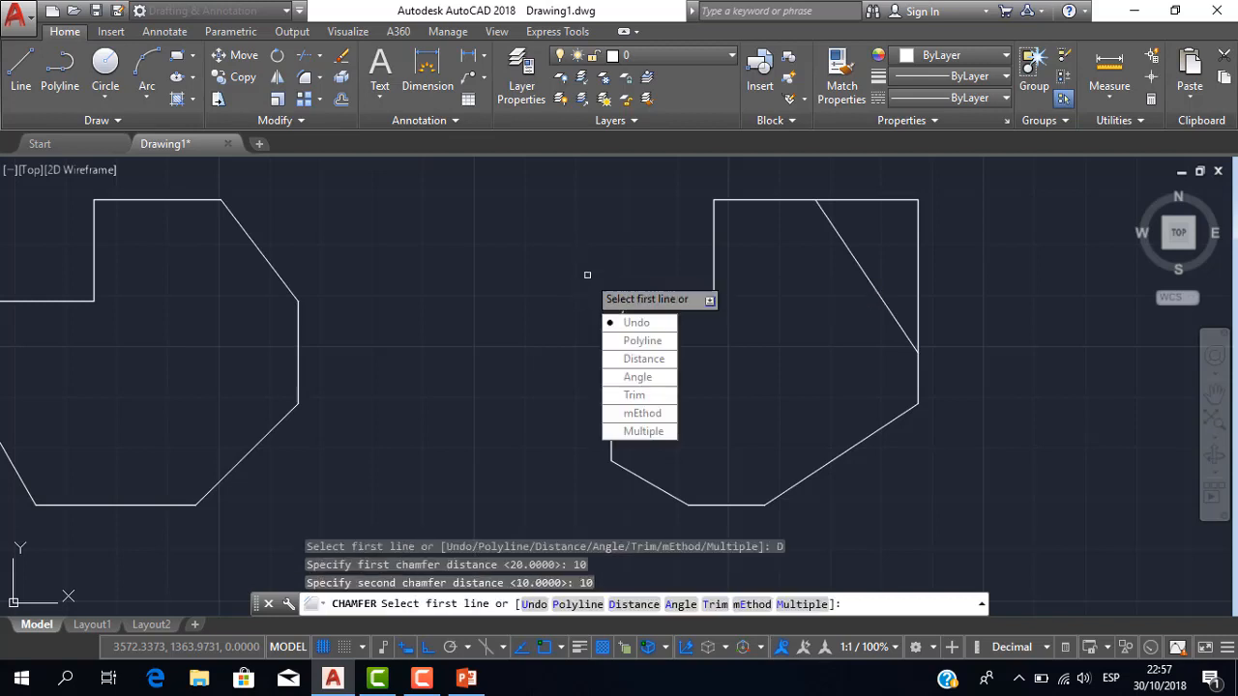
pyautogui.press('Return')
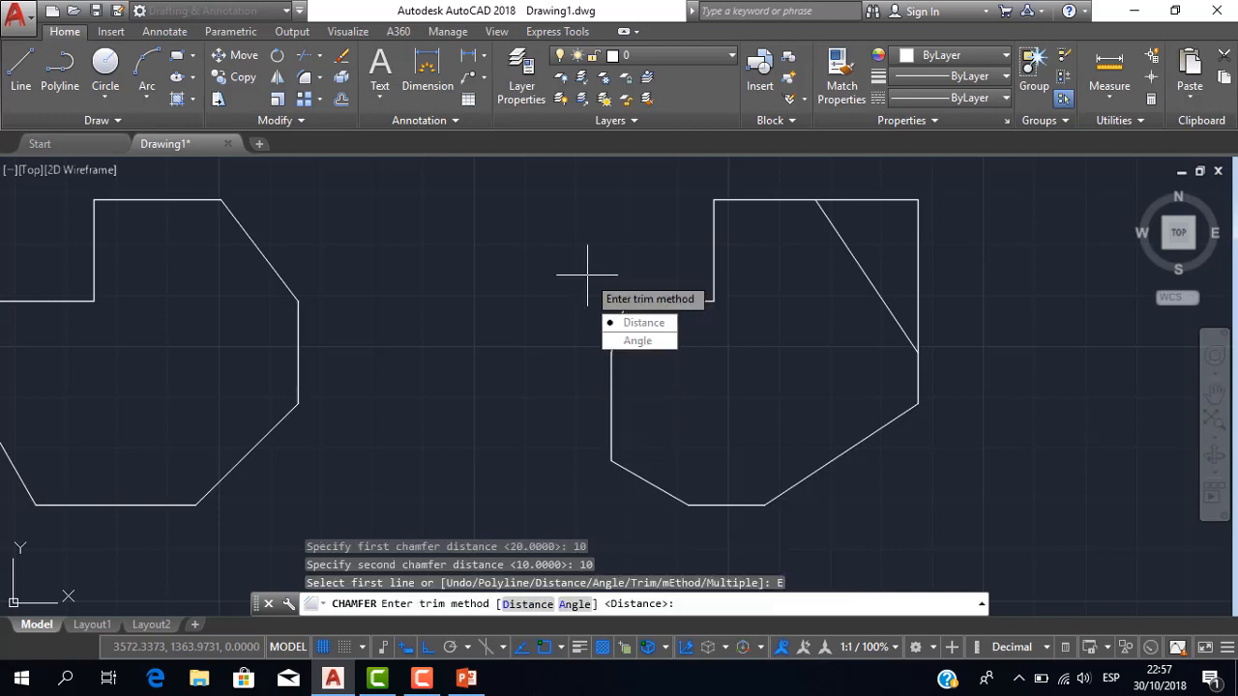
pyautogui.press('Return')
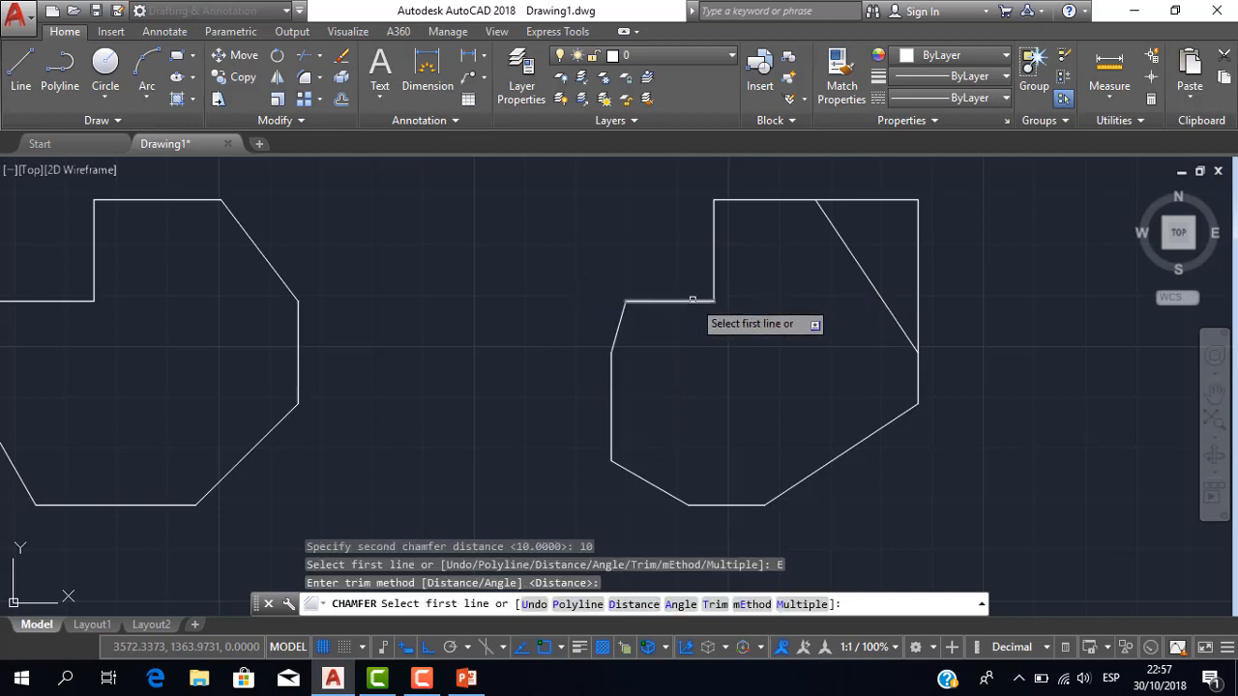
pyautogui.click(692, 300)
pyautogui.click(712, 271)
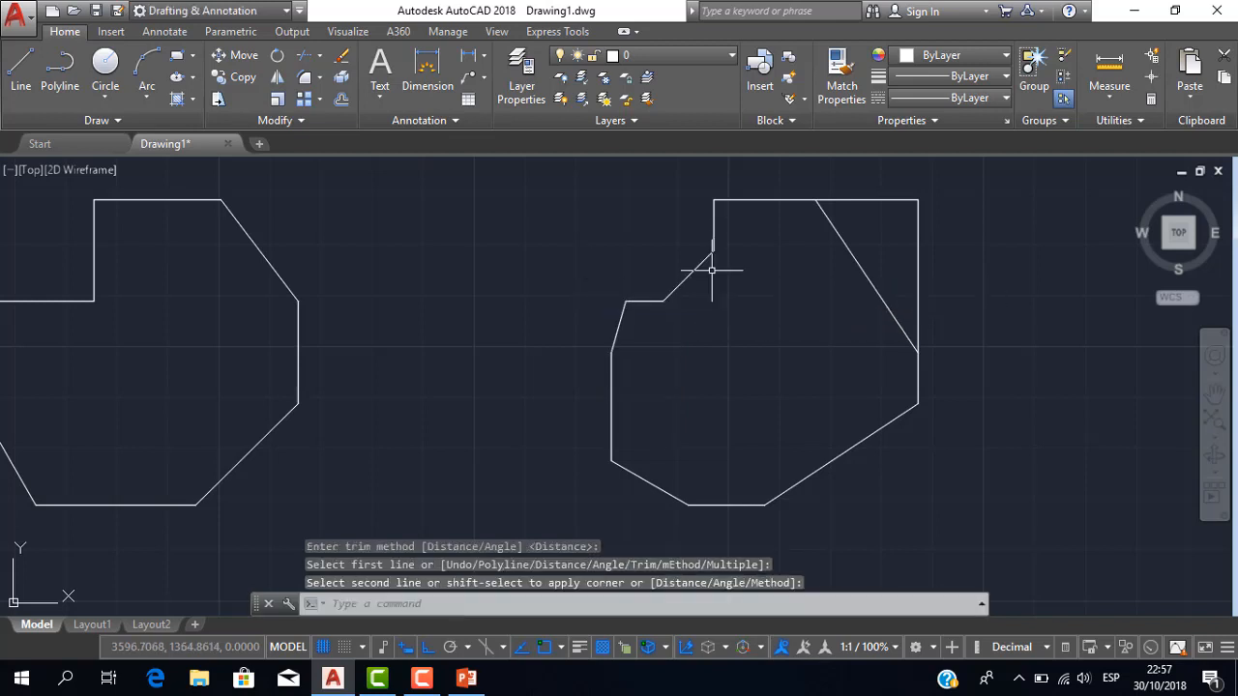
# Step: Start a new chamfer for the fourth outline and set both chamfer distances to 15
pyautogui.scroll(-2, 760, 293)
pyautogui.scroll(2, 759, 293)
pyautogui.moveTo(744, 298); pyautogui.dragTo(670, 322, button='middle')
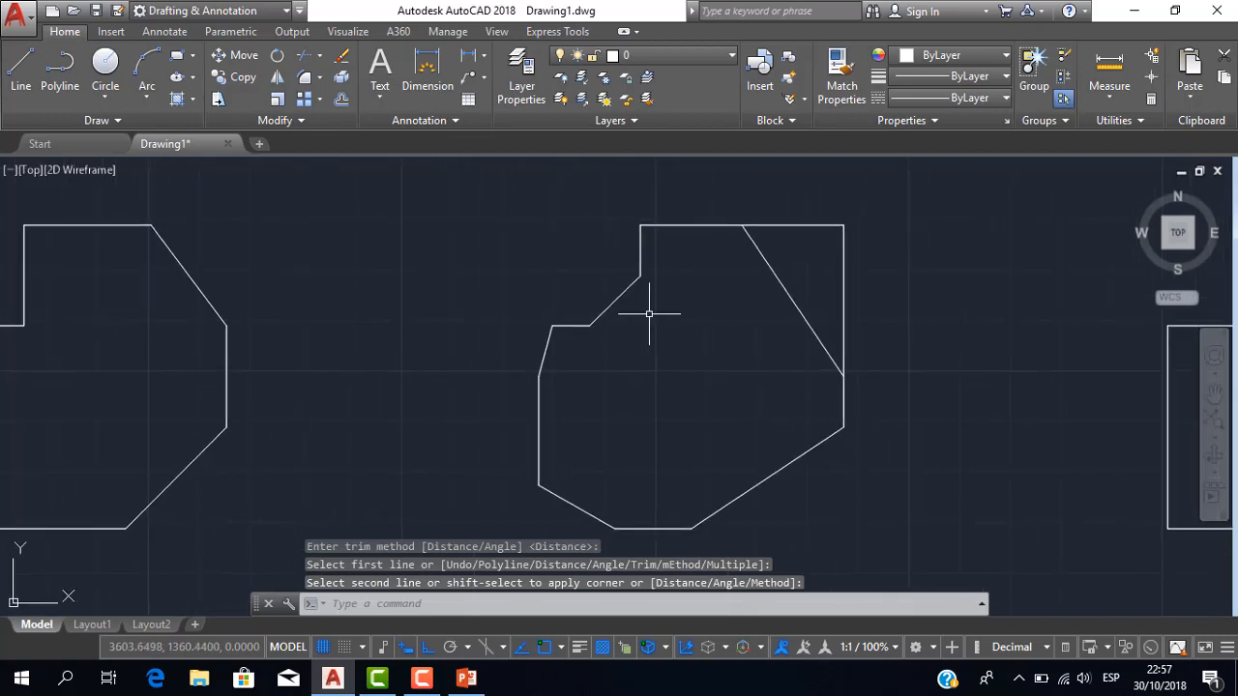
pyautogui.scroll(-4, 648, 313)
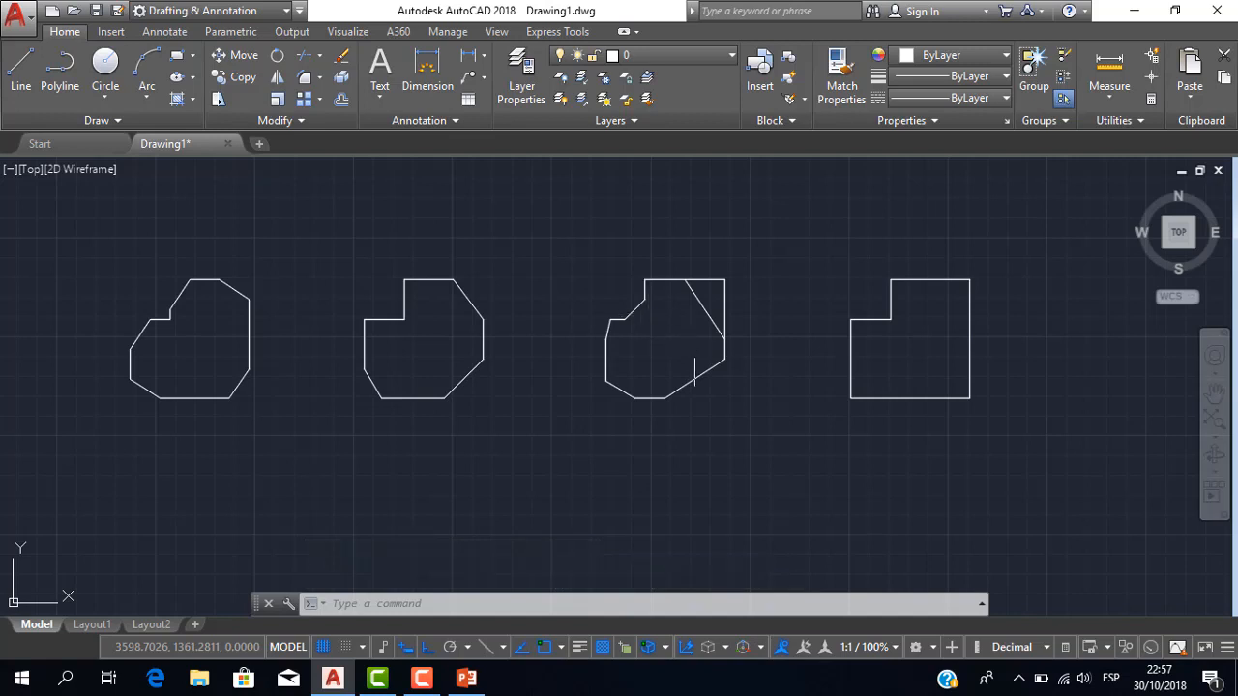
pyautogui.write('CHA')
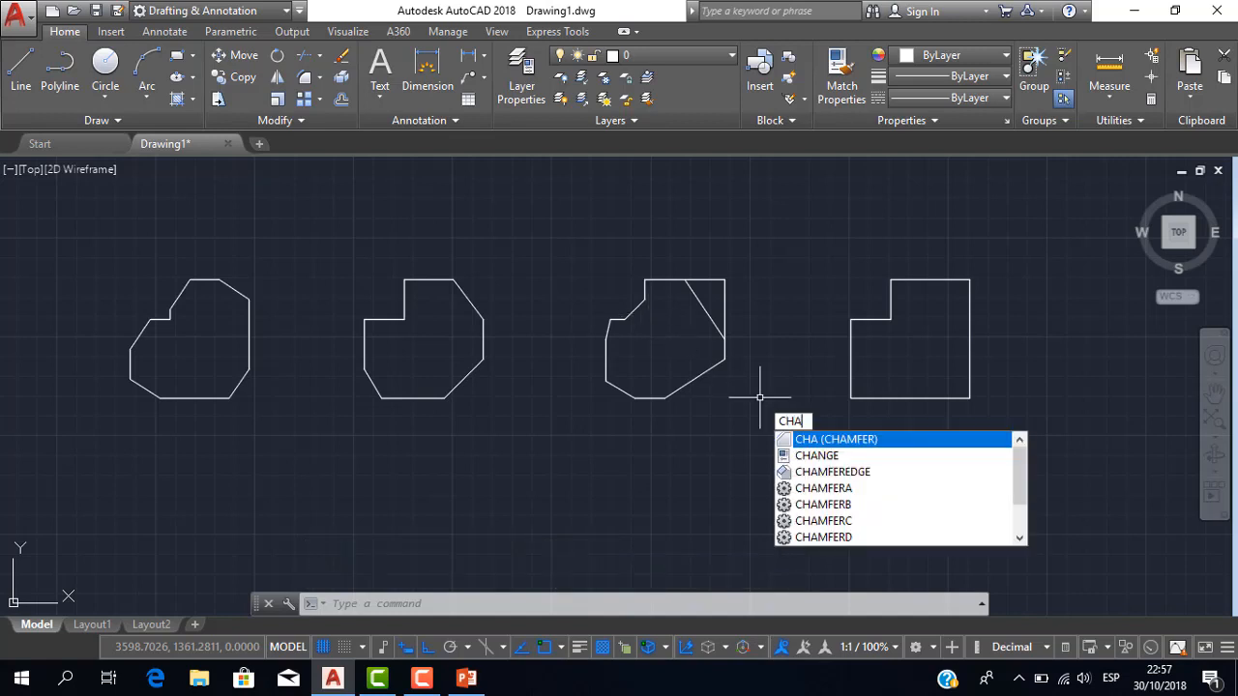
pyautogui.press('Return')
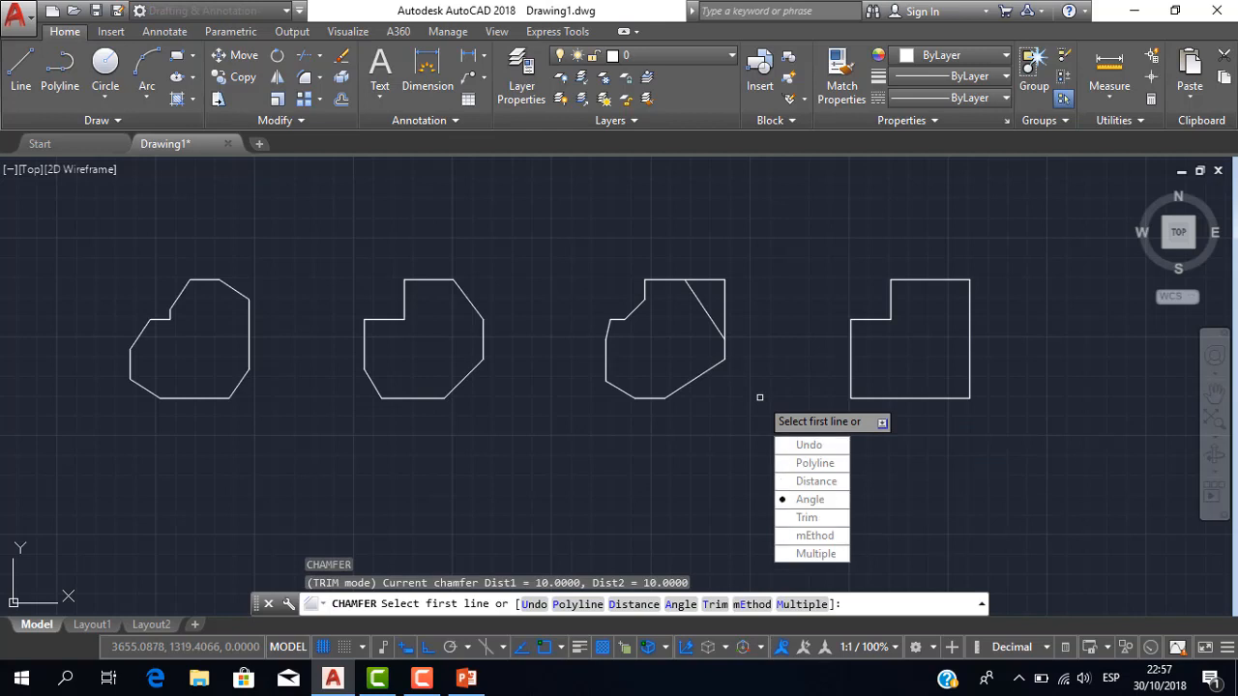
pyautogui.write('D')
pyautogui.press('Return')
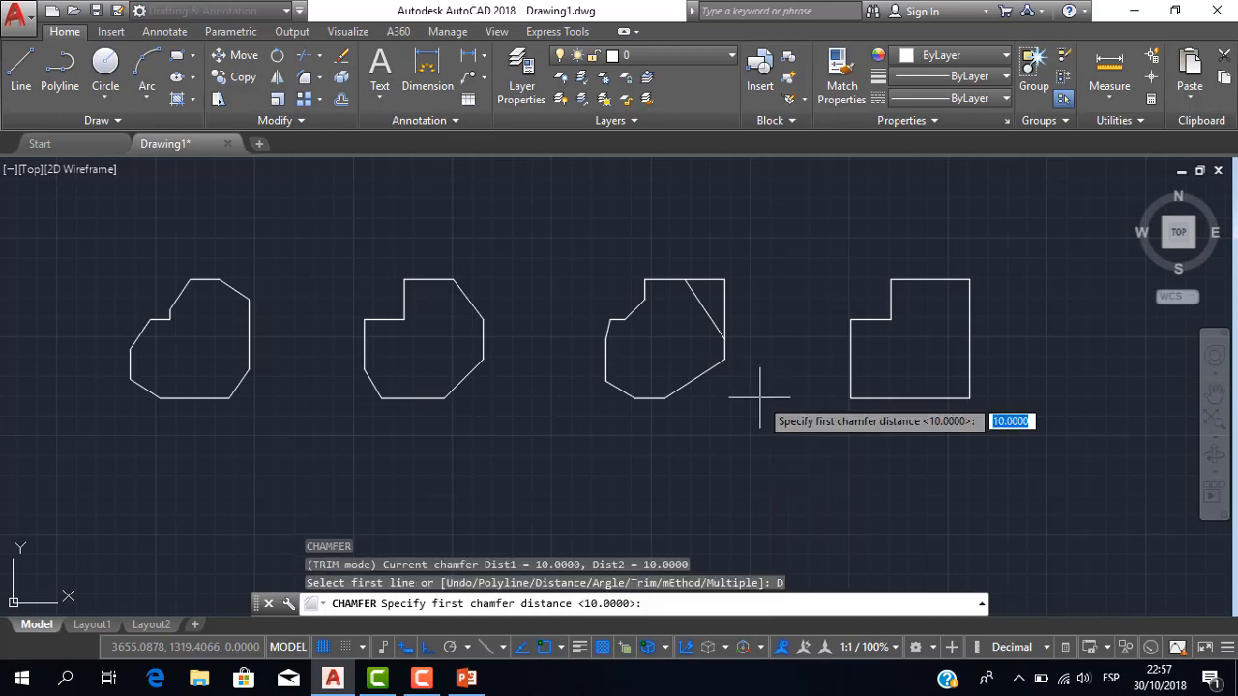
pyautogui.write('15')
pyautogui.press('Return')
pyautogui.write('1')
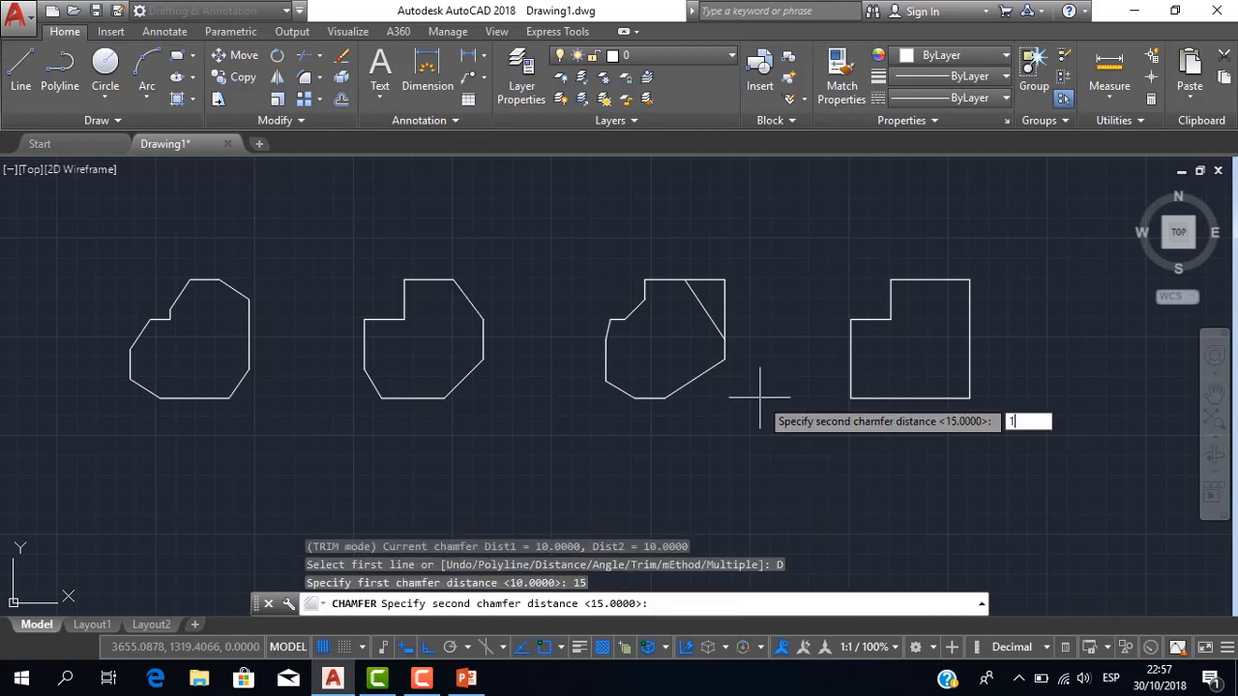
pyautogui.press('Return')
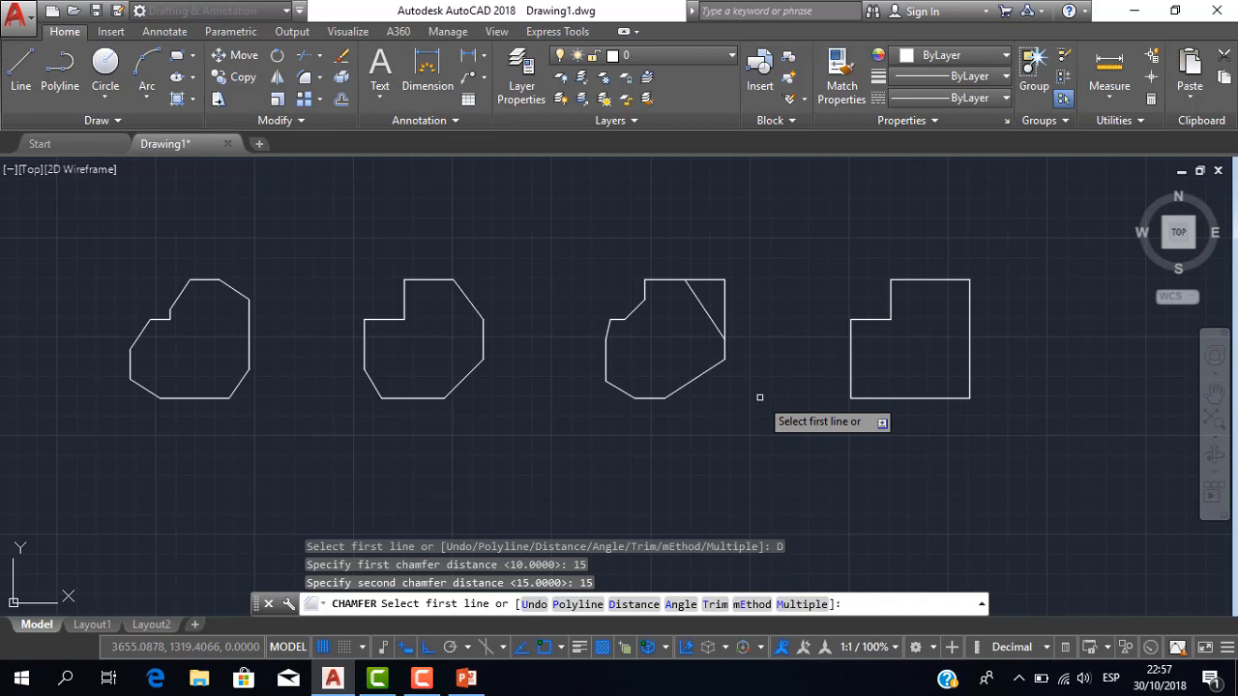
# Step: Enable the Multiple option and chamfer the fourth outline's upper-right corner between its top and right edges
pyautogui.scroll(2, 916, 338)
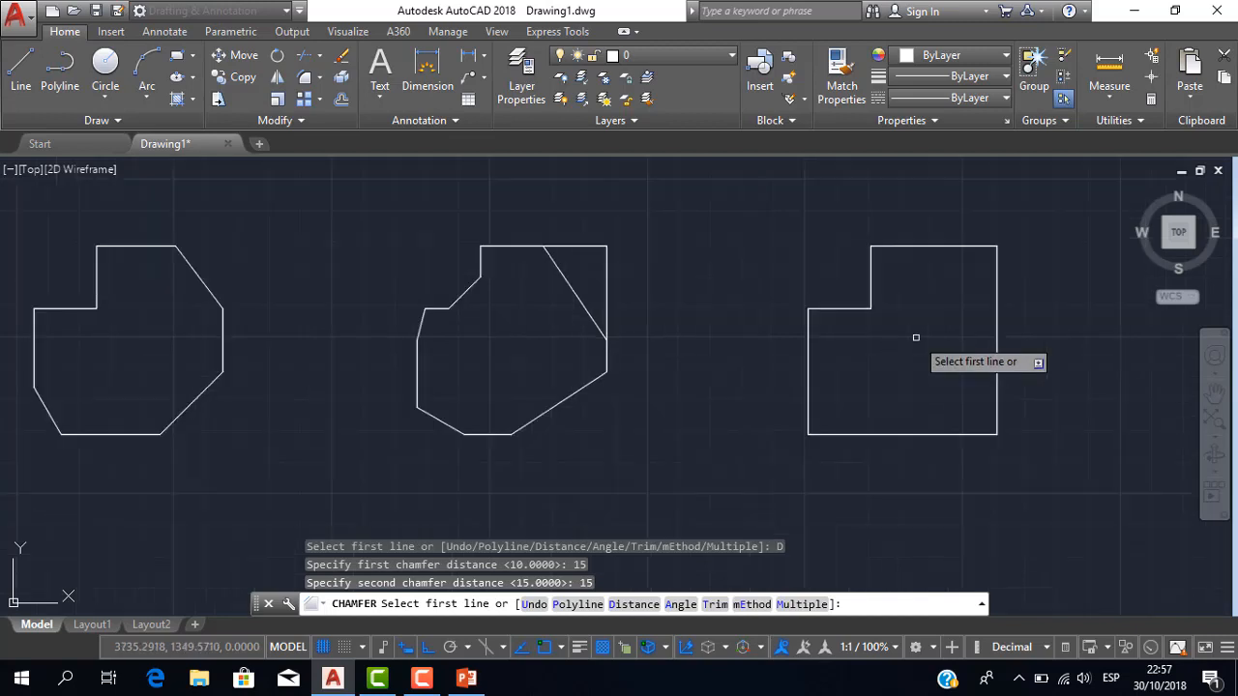
pyautogui.moveTo(896, 345)
pyautogui.mouseDown(button='middle')
pyautogui.moveTo(781, 395)
pyautogui.moveTo(745, 385)
pyautogui.mouseUp(button='middle')
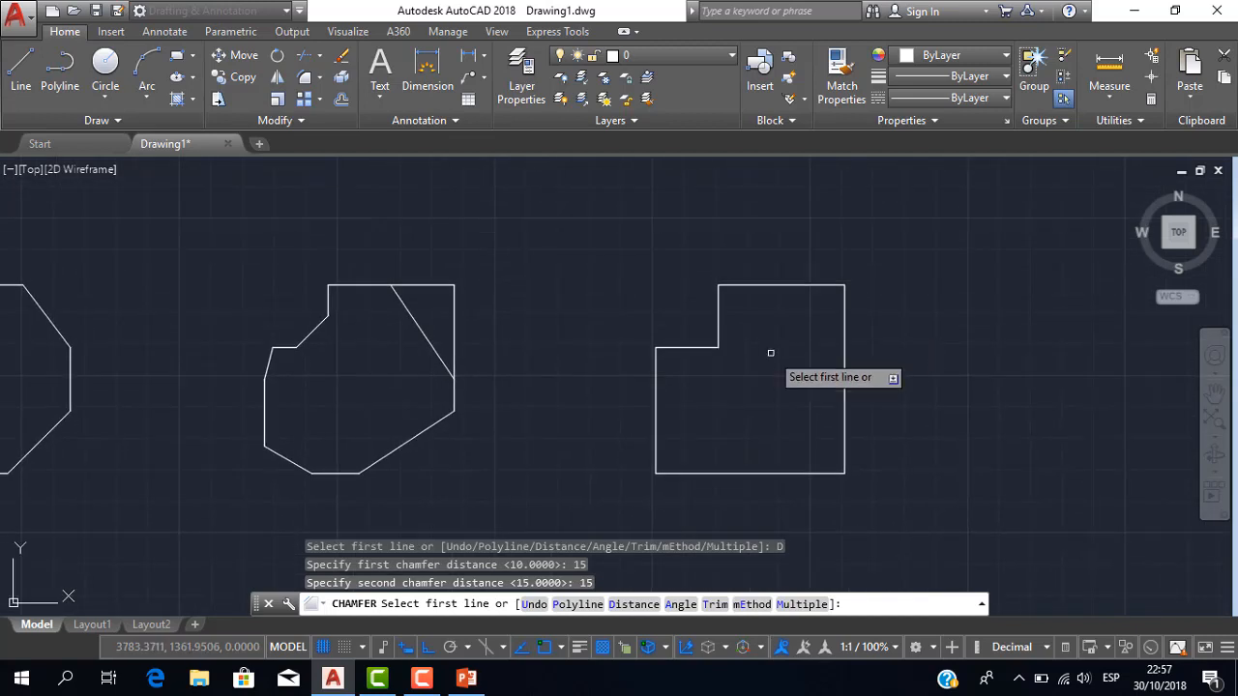
pyautogui.press('Down')
pyautogui.press('Return')
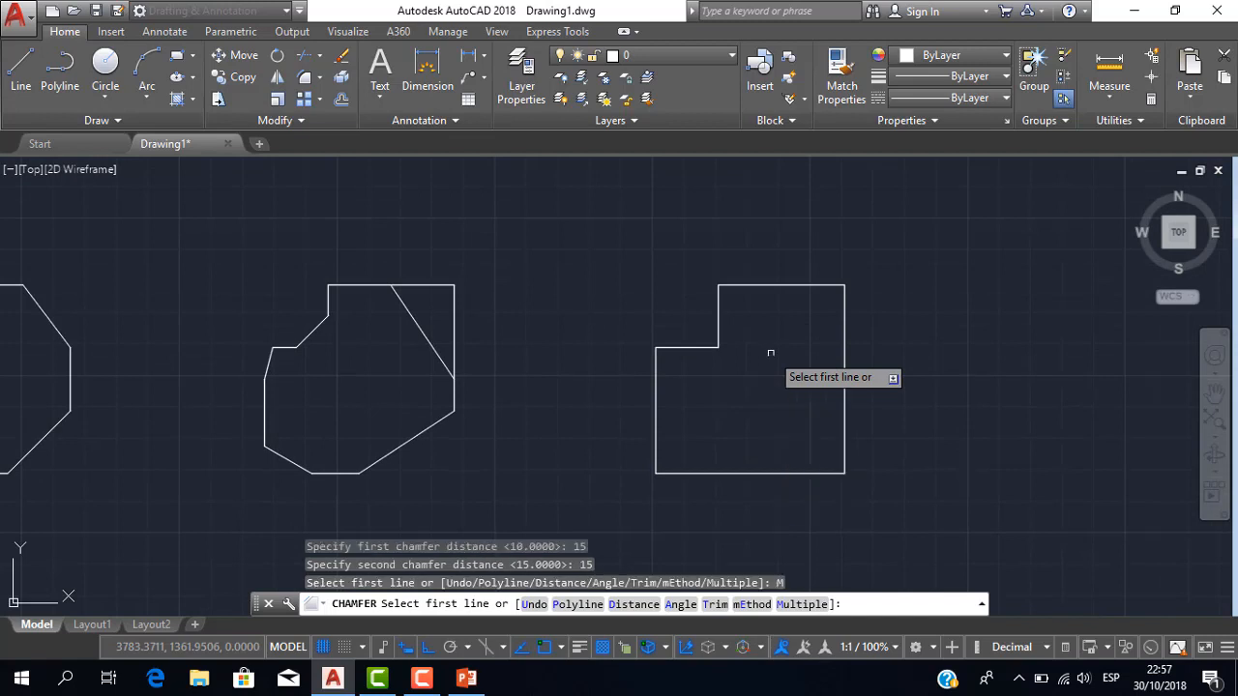
pyautogui.click(810, 286)
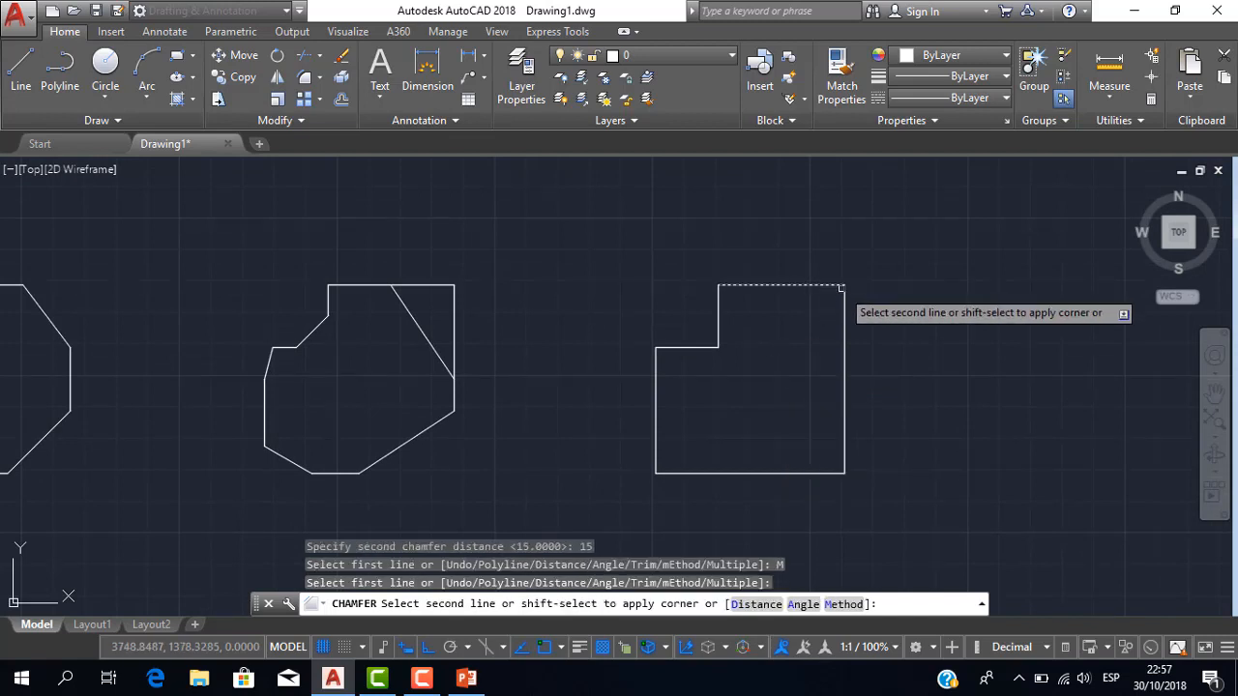
pyautogui.click(844, 310)
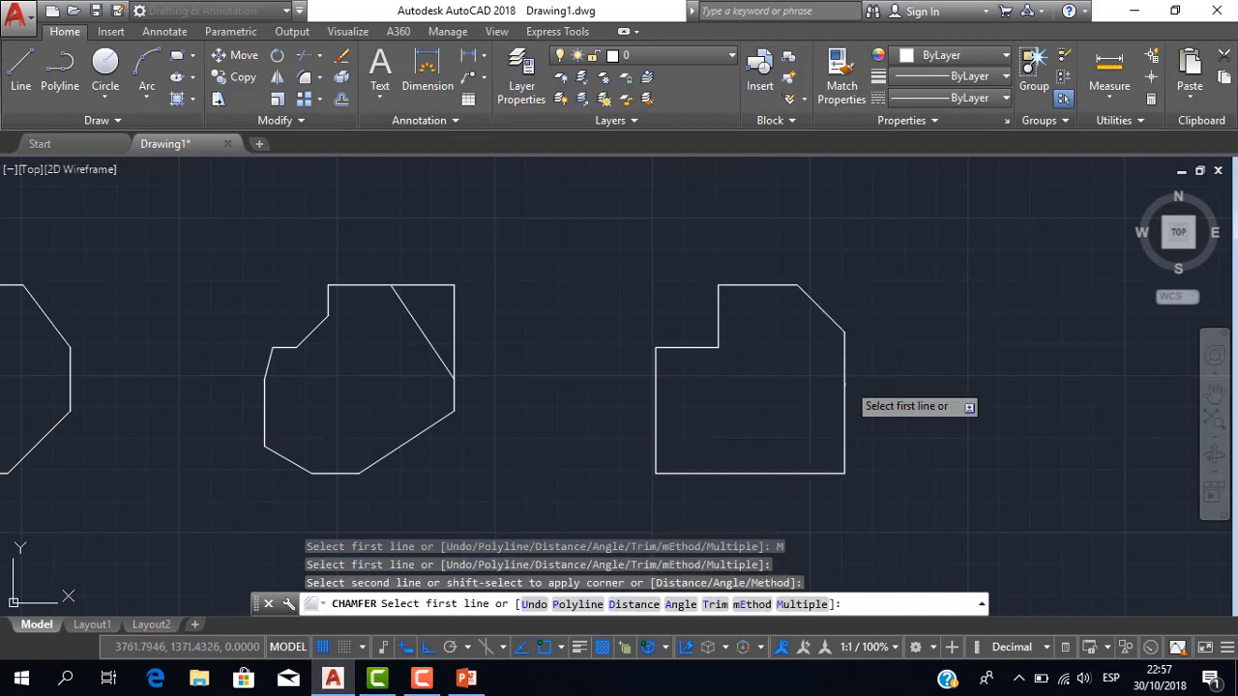
# Step: Chamfer the fourth outline's two bottom corners, at the right edge and at the left edge
pyautogui.click(844, 440)
pyautogui.click(819, 473)
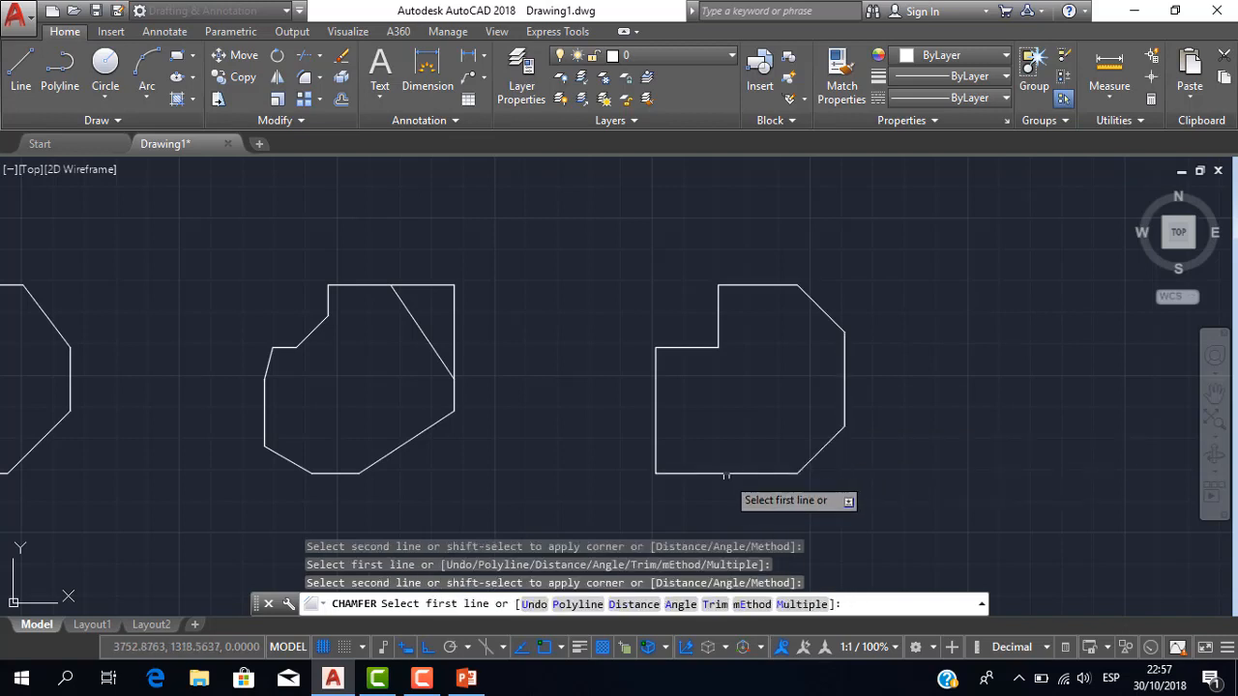
pyautogui.click(721, 473)
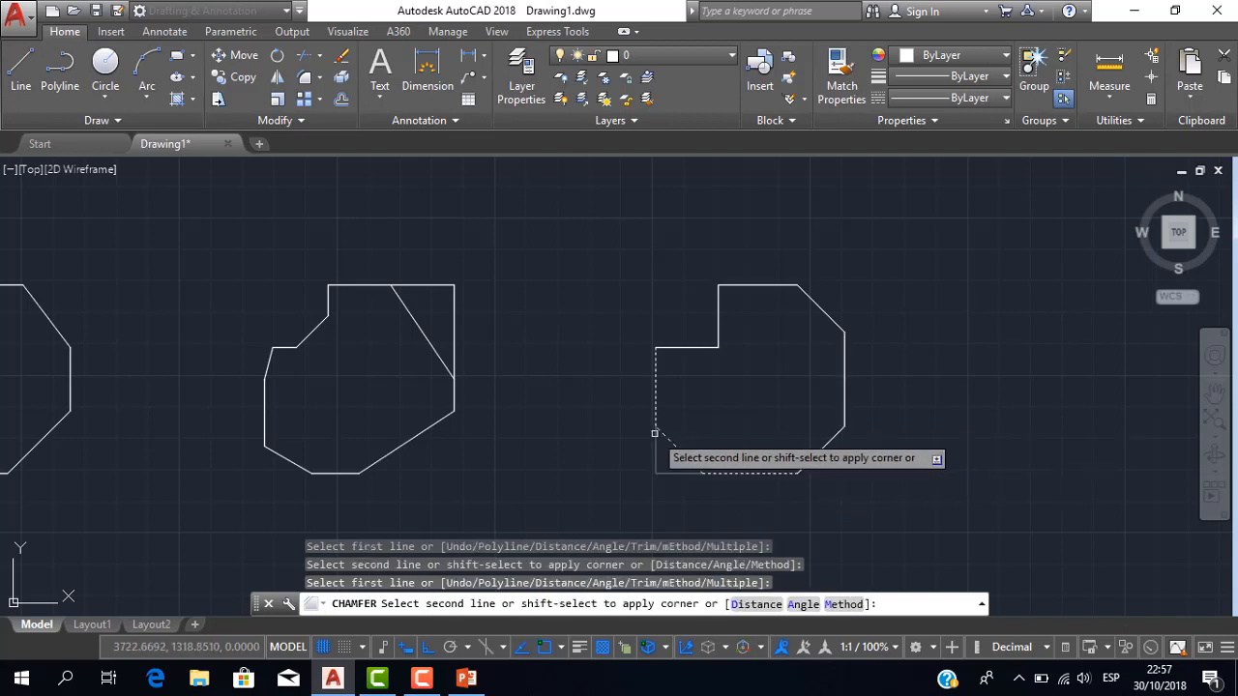
pyautogui.click(655, 440)
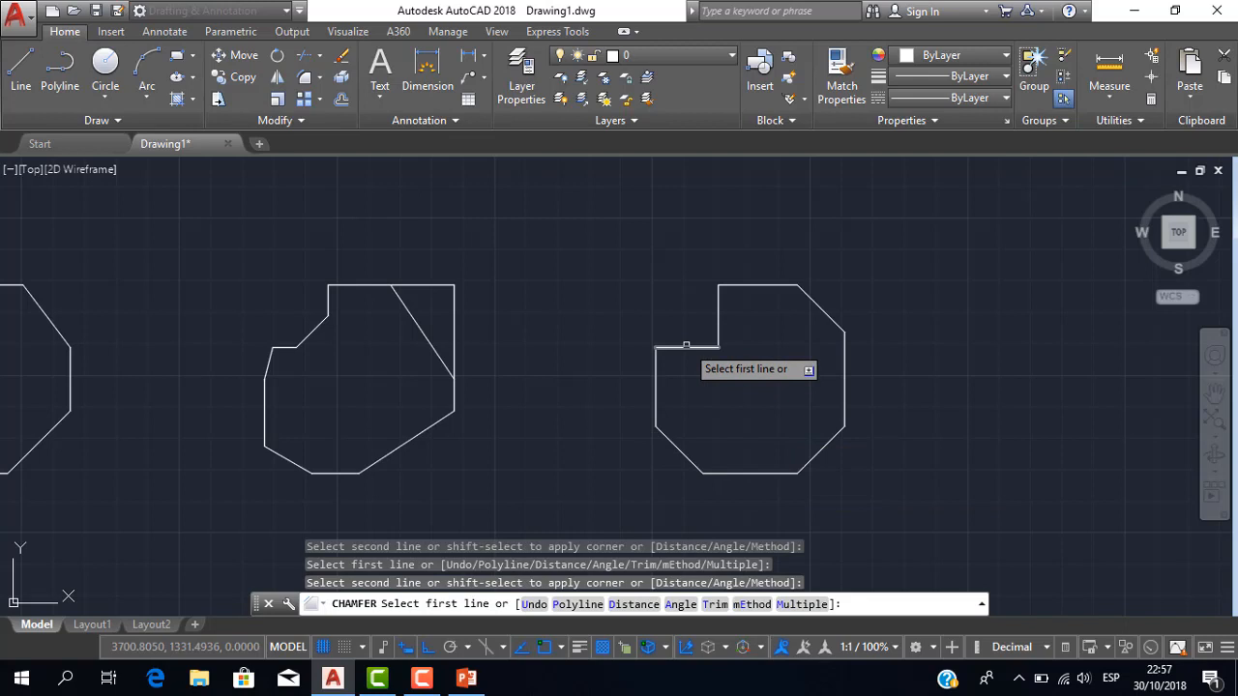
# Step: Chamfer the fourth outline's inner corner between the horizontal and vertical step edges and end the Chamfer command
pyautogui.click(677, 346)
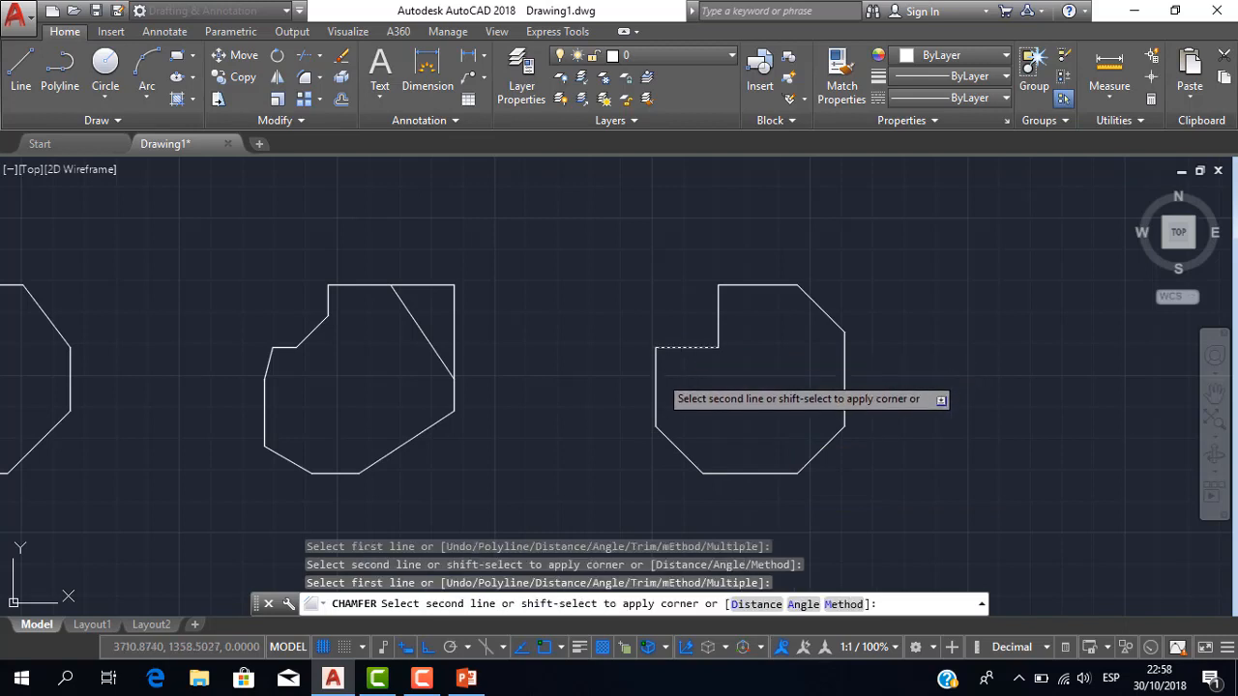
pyautogui.click(658, 375)
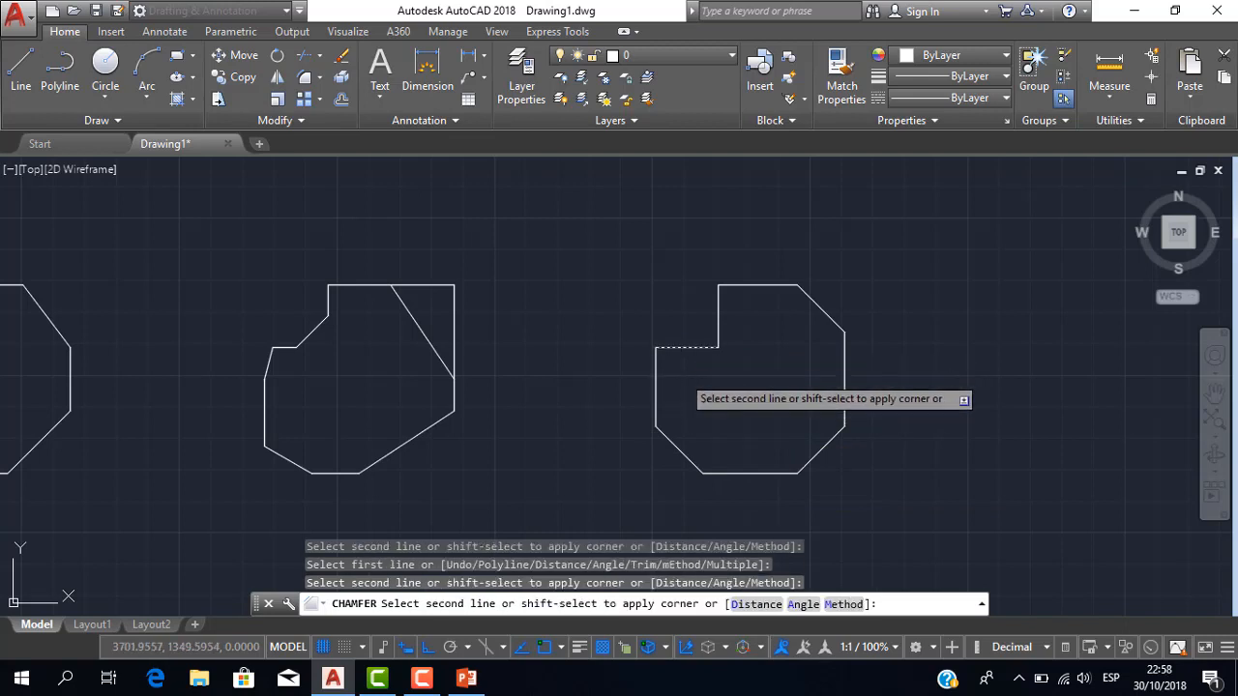
pyautogui.scroll(-2, 694, 356)
pyautogui.scroll(2, 701, 348)
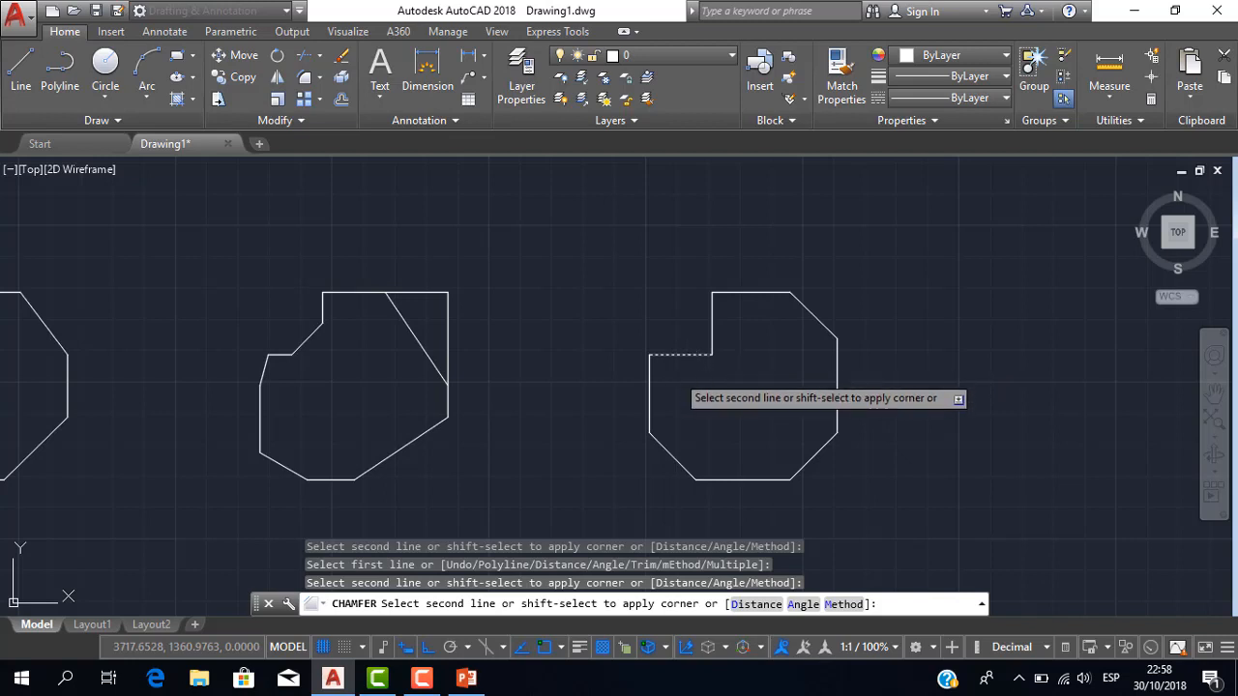
pyautogui.click(711, 318)
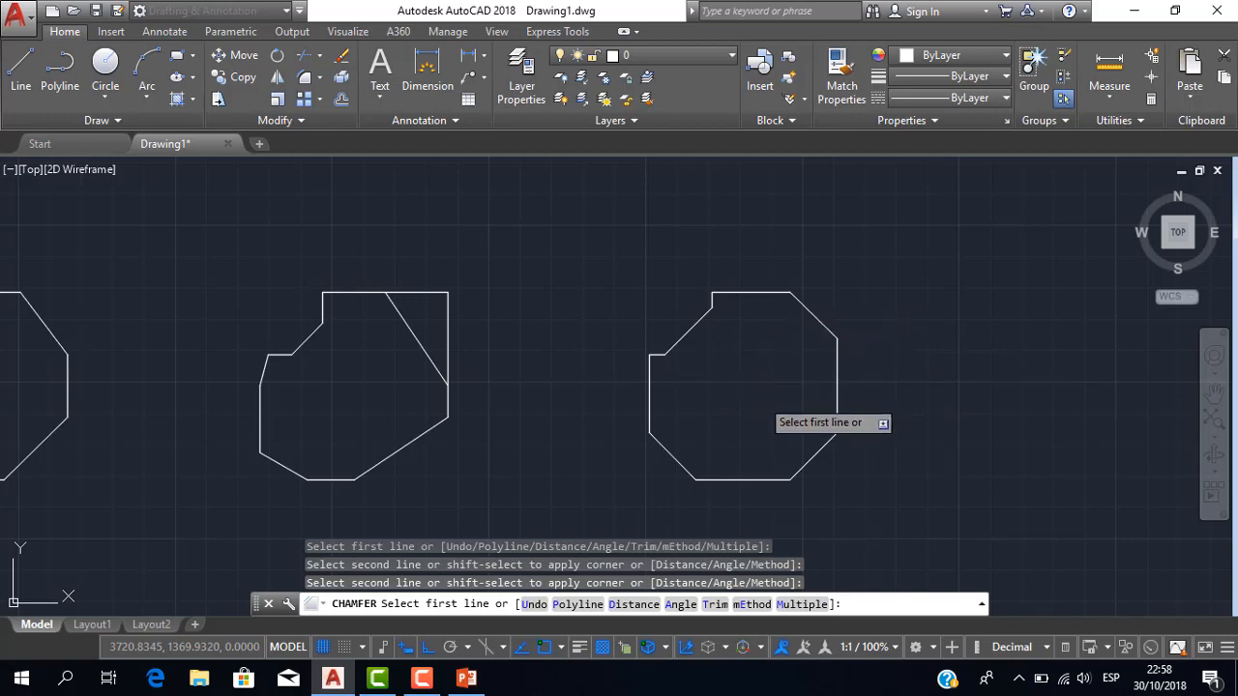
pyautogui.press('Escape')
# Step: Switch to PowerPoint and read the slide explaining BLEND (MEZCLA DE CURVAS) and its Continuity option
pyautogui.scroll(-4, 758, 408)
pyautogui.scroll(2, 759, 410)
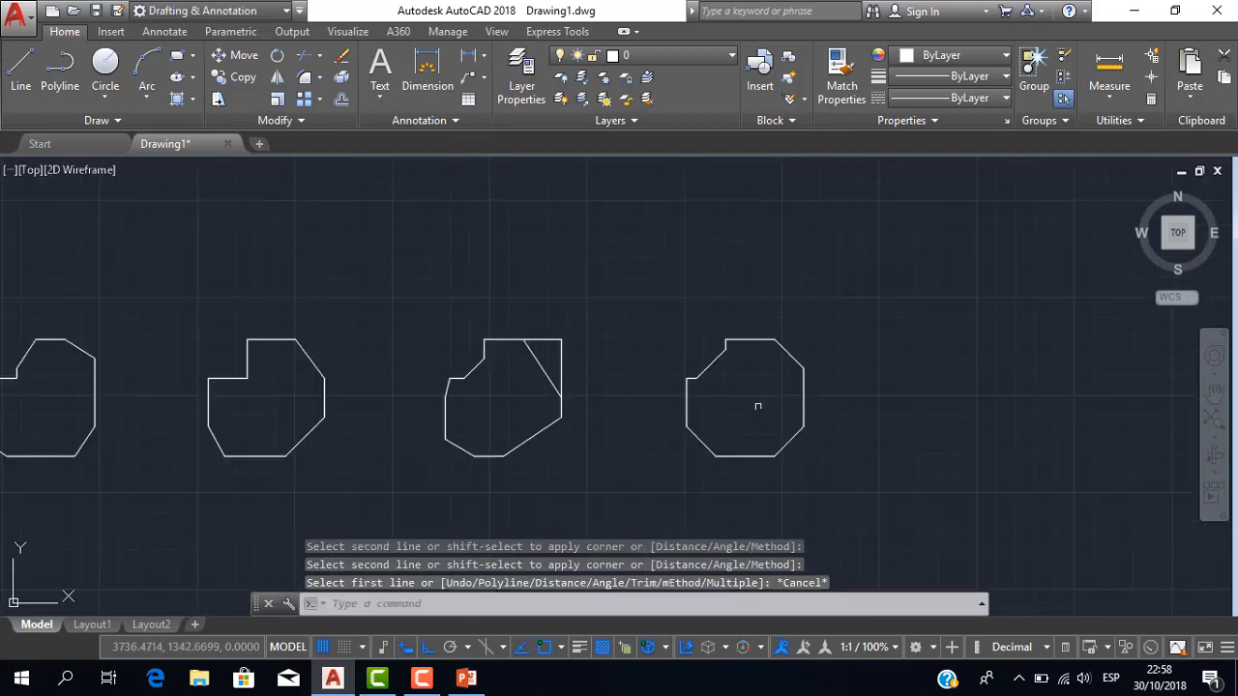
pyautogui.moveTo(759, 409); pyautogui.dragTo(848, 239, button='middle')
pyautogui.scroll(-2, 832, 340)
pyautogui.scroll(-2, 834, 312)
pyautogui.scroll(2, 759, 270)
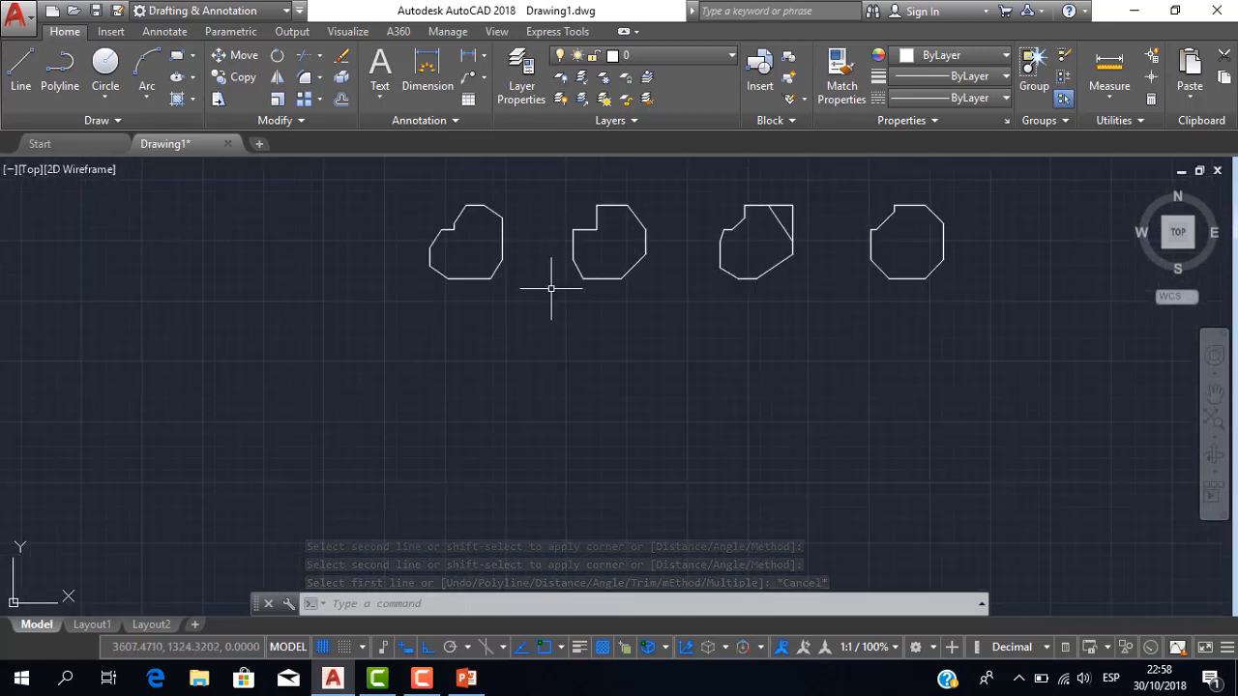
pyautogui.click(469, 679)
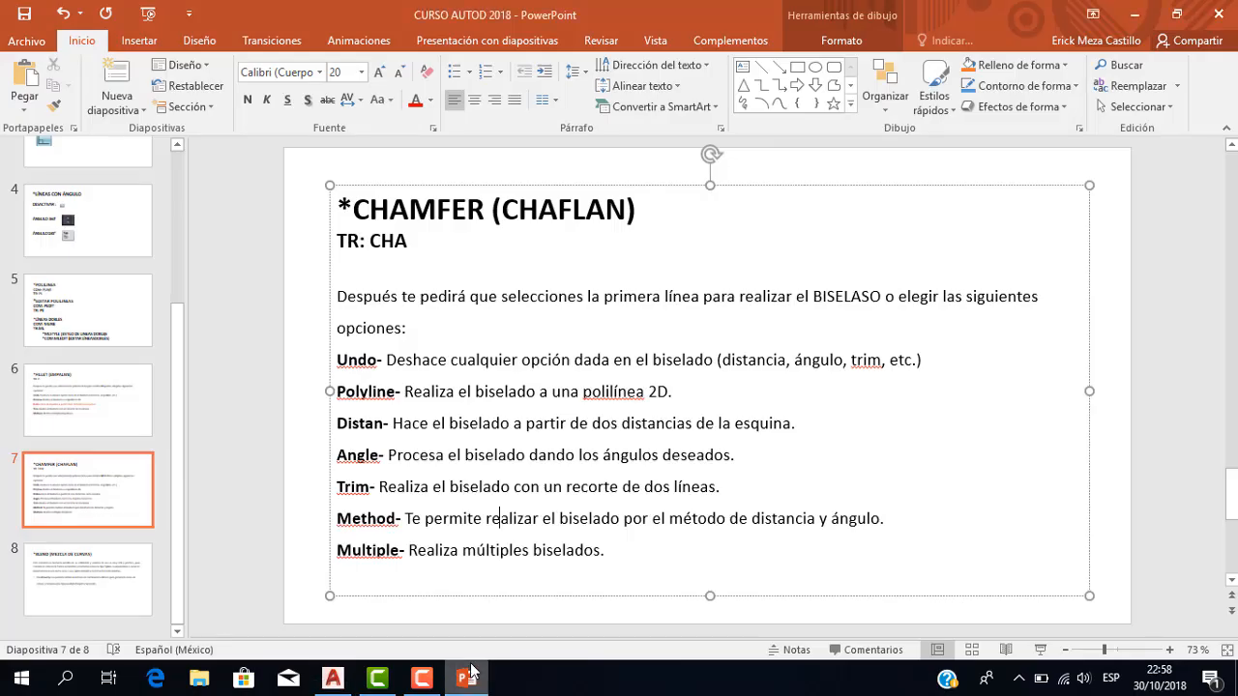
pyautogui.click(136, 568)
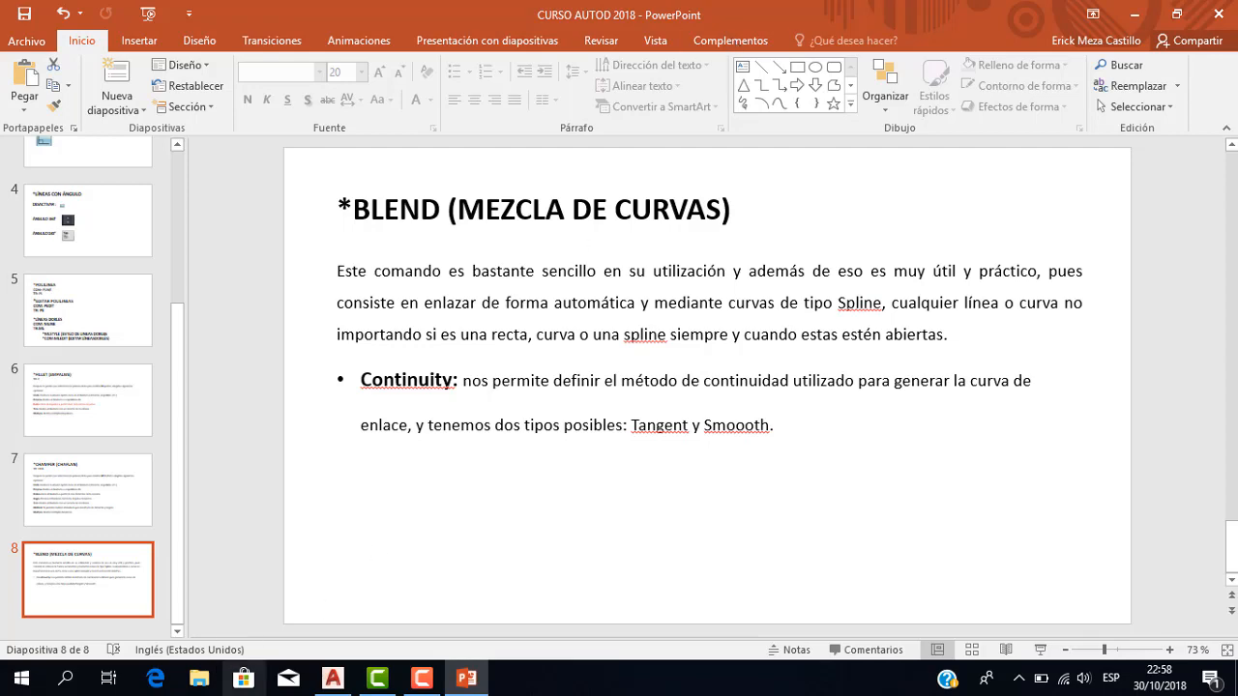
# Step: Switch back to AutoCAD and draw a slanted line rising to the right below the outlines, with Ortho turned off
pyautogui.click(333, 679)
pyautogui.scroll(-2, 616, 382)
pyautogui.scroll(2, 616, 382)
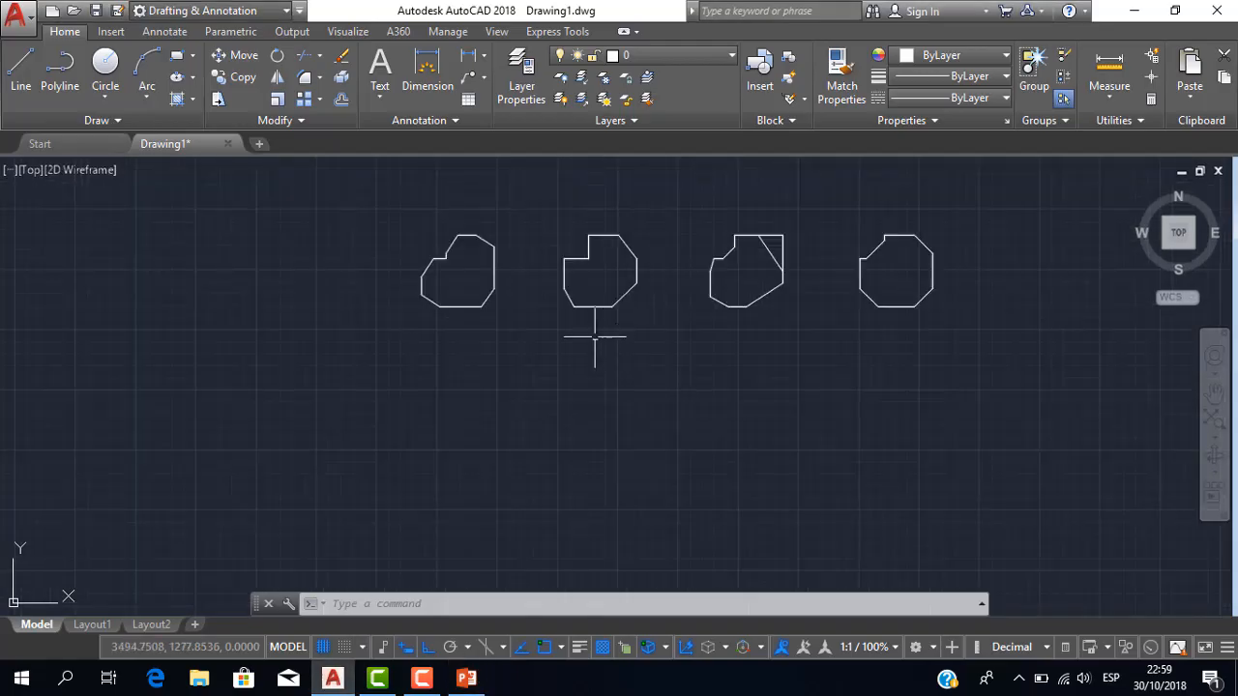
pyautogui.click(21, 78)
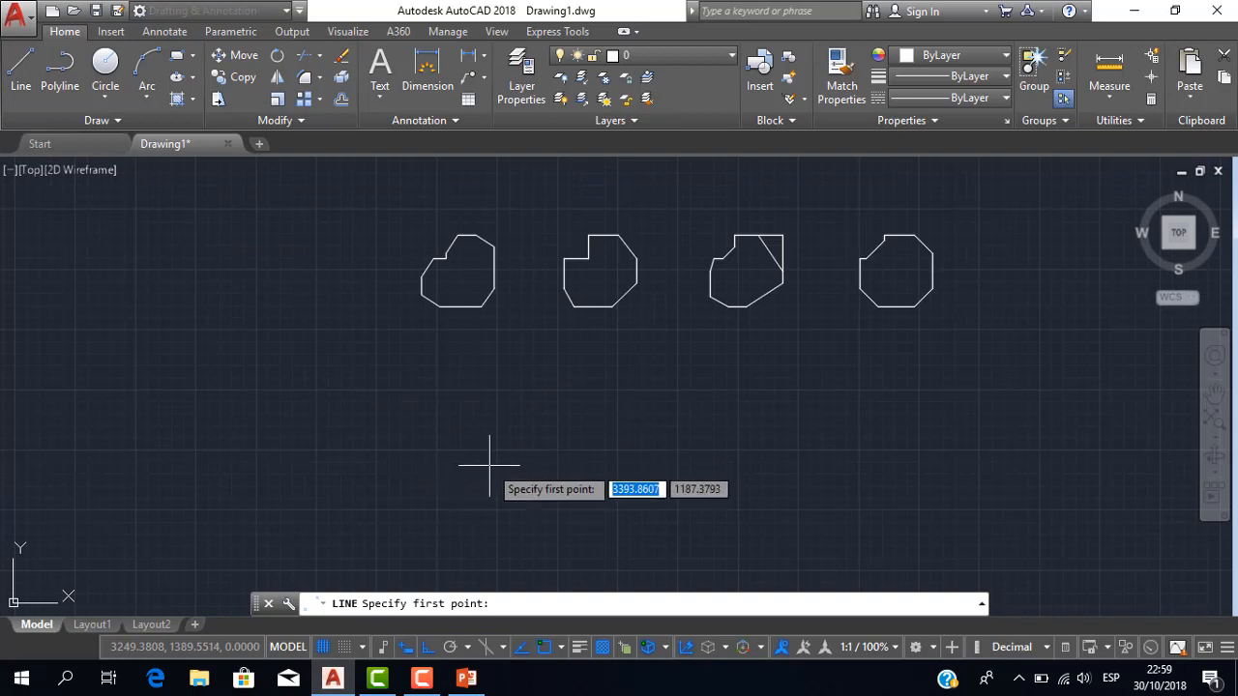
pyautogui.click(490, 463)
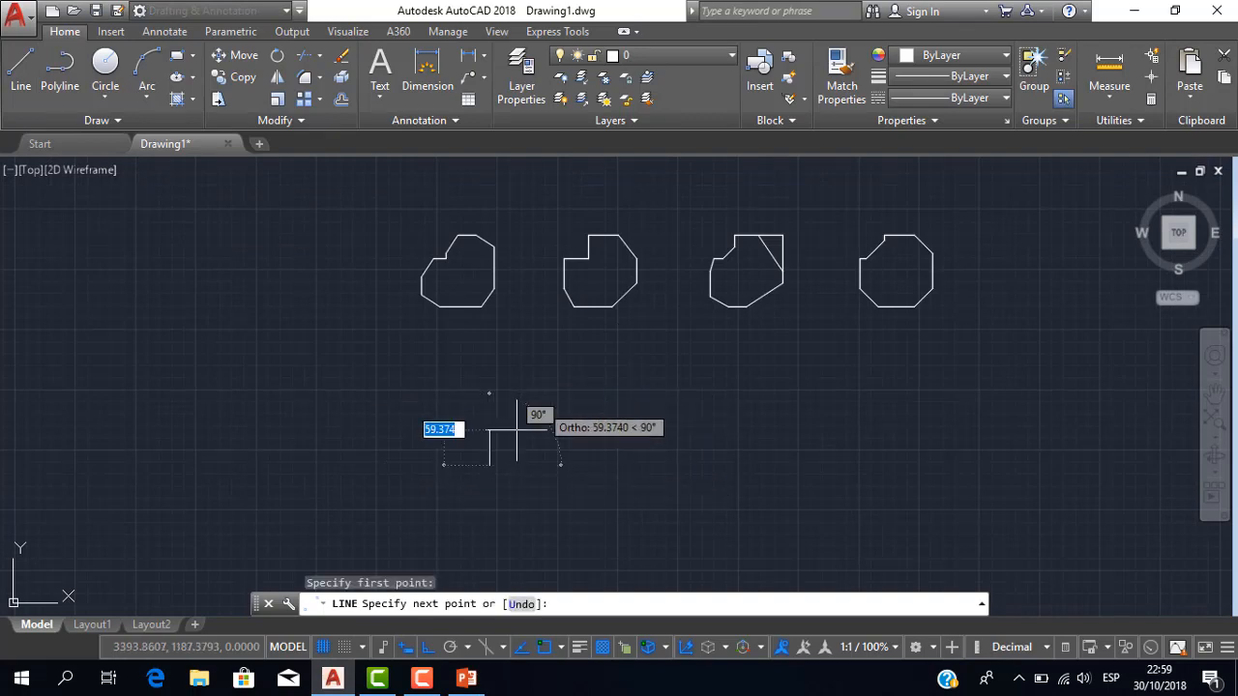
pyautogui.click(431, 644)
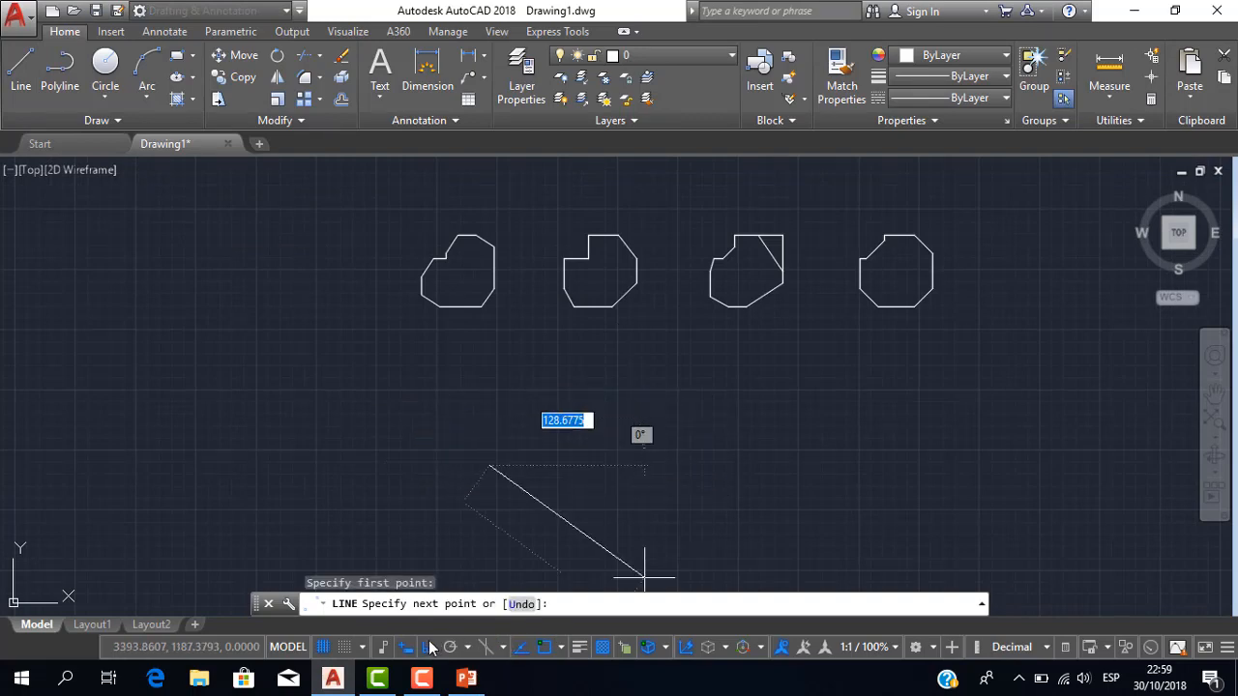
pyautogui.moveTo(543, 407); pyautogui.dragTo(522, 466, button='middle')
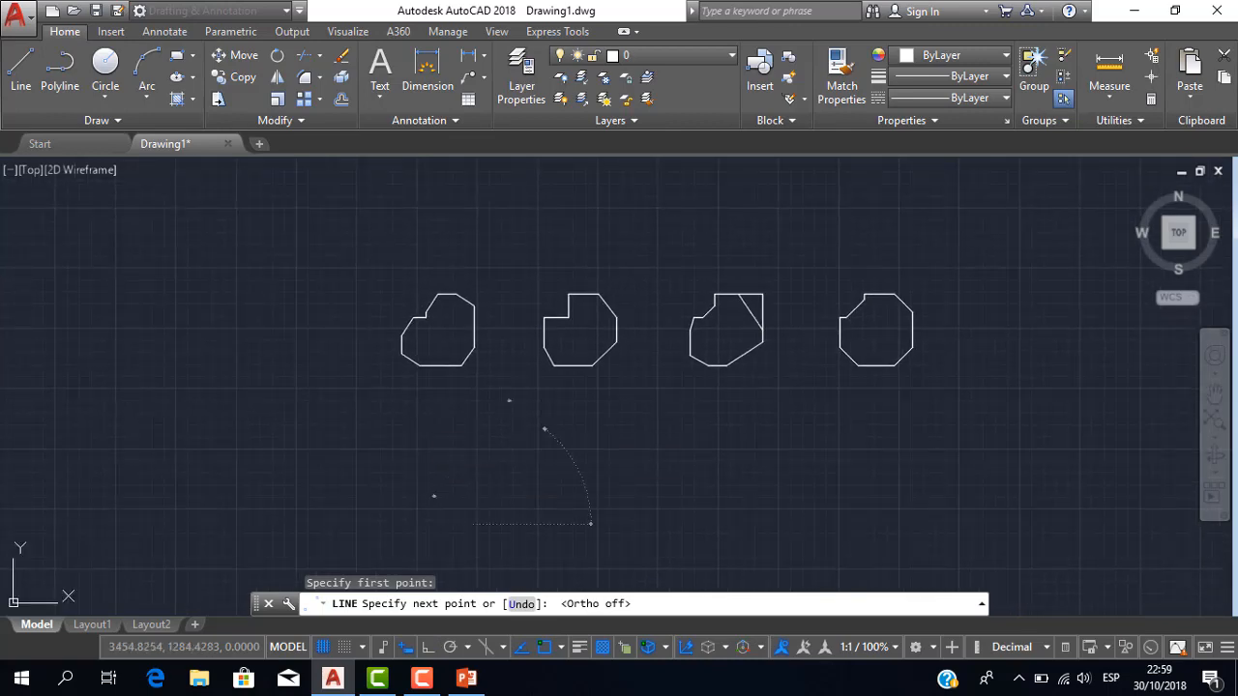
pyautogui.click(544, 428)
pyautogui.press('Escape')
pyautogui.scroll(2, 571, 454)
pyautogui.moveTo(560, 387); pyautogui.dragTo(552, 329, button='middle')
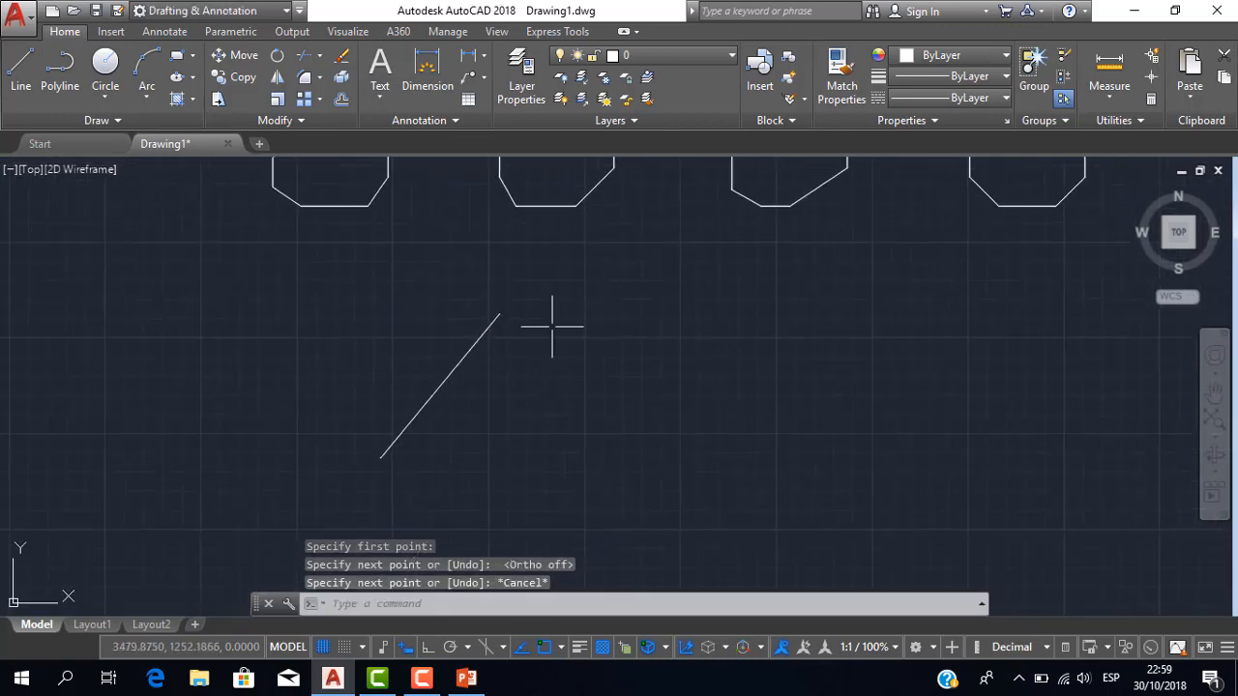
# Step: Draw a second separate line sloping down to the right, leaving a gap to the first line's upper end
pyautogui.click(20, 72)
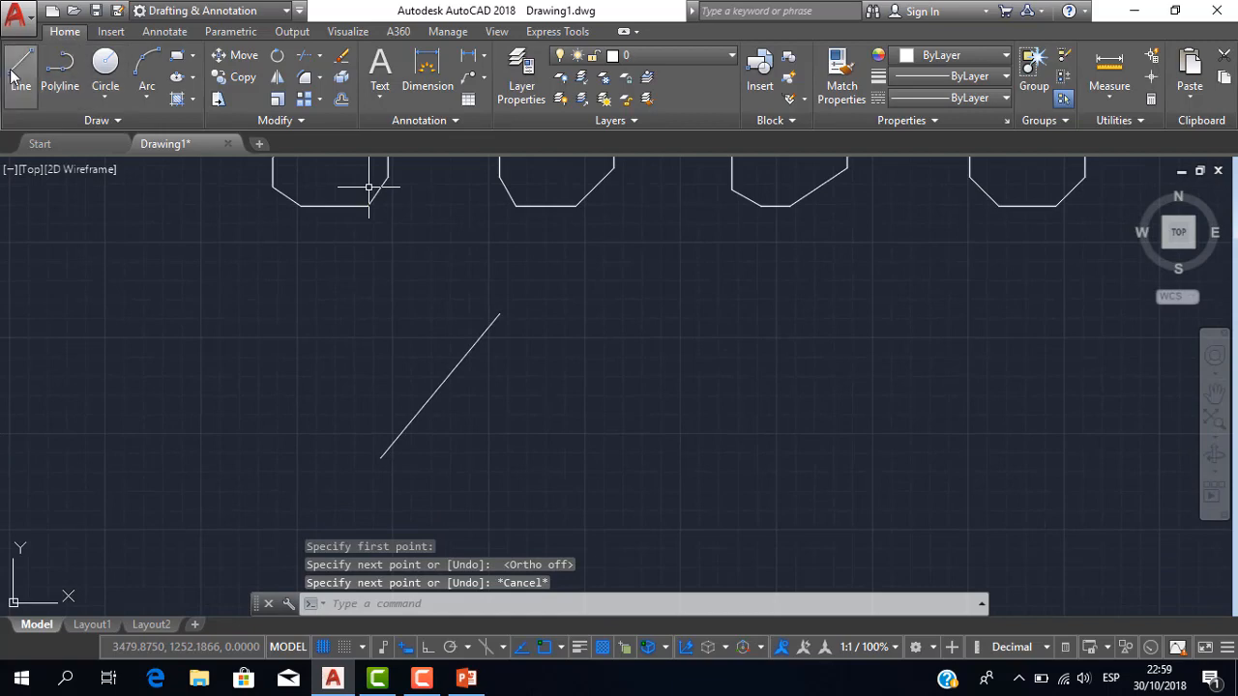
pyautogui.click(638, 331)
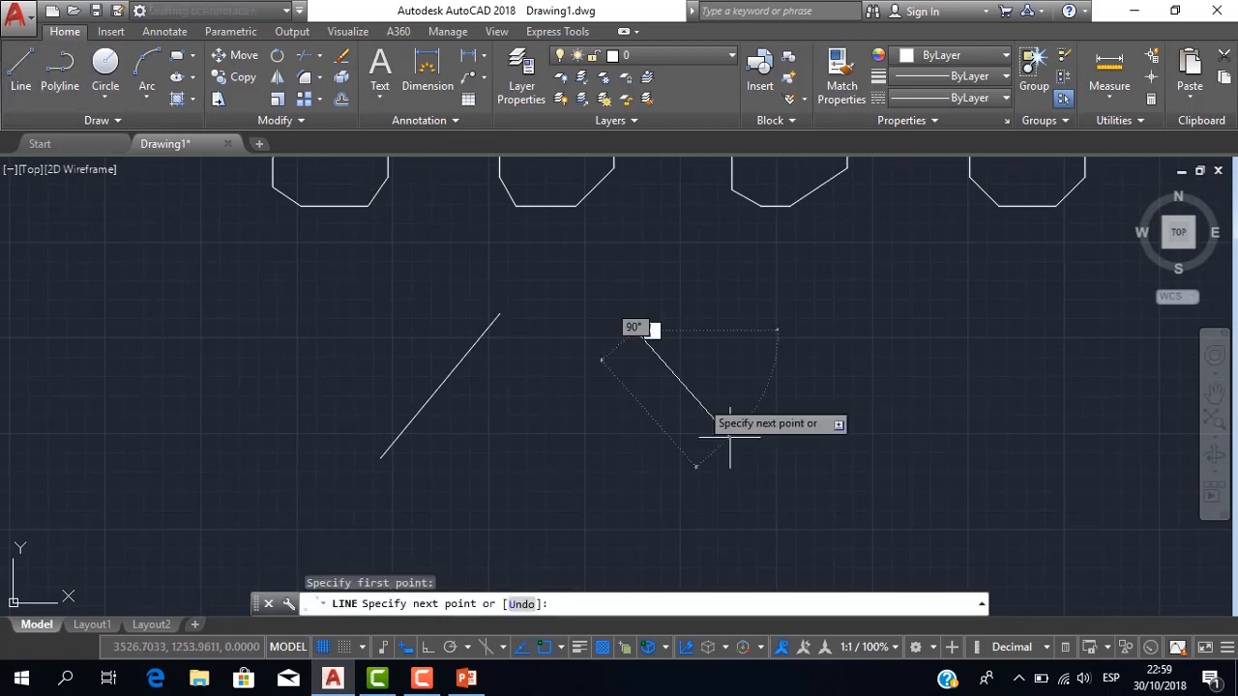
pyautogui.click(753, 489)
pyautogui.press('Escape')
pyautogui.moveTo(719, 318); pyautogui.dragTo(743, 340, button='middle')
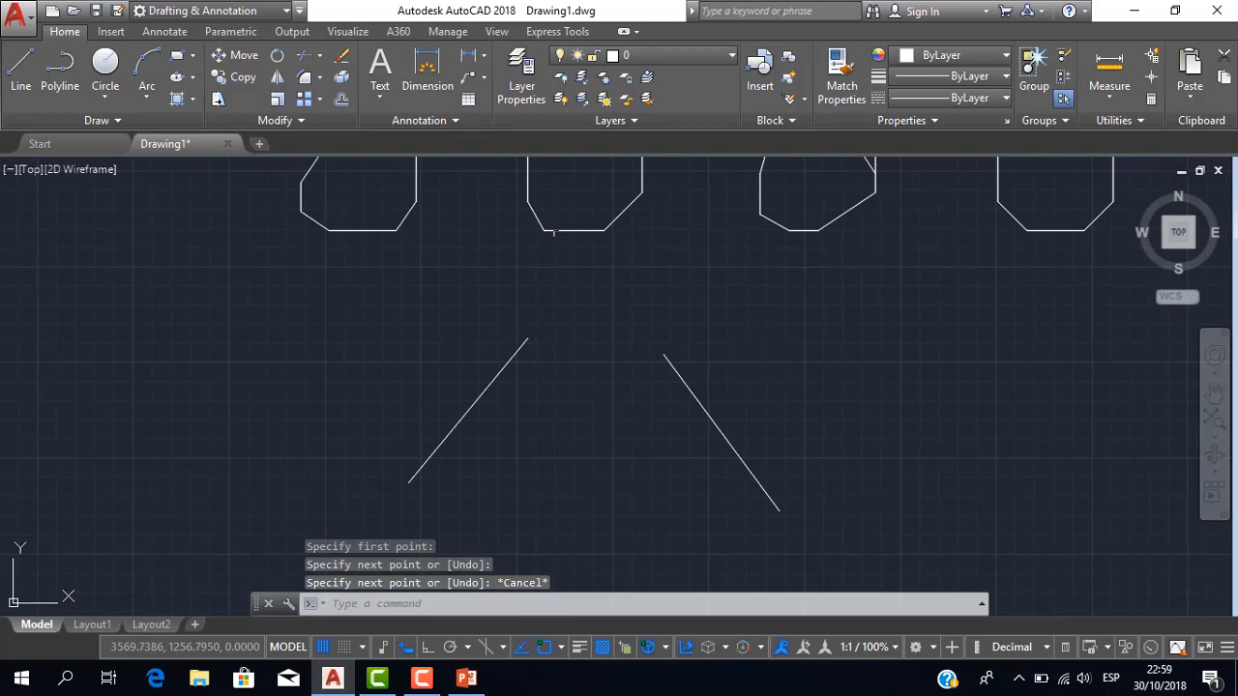
# Step: Join the upper ends of the two slanted lines with Blend Curves, picking the left line first
pyautogui.click(320, 79)
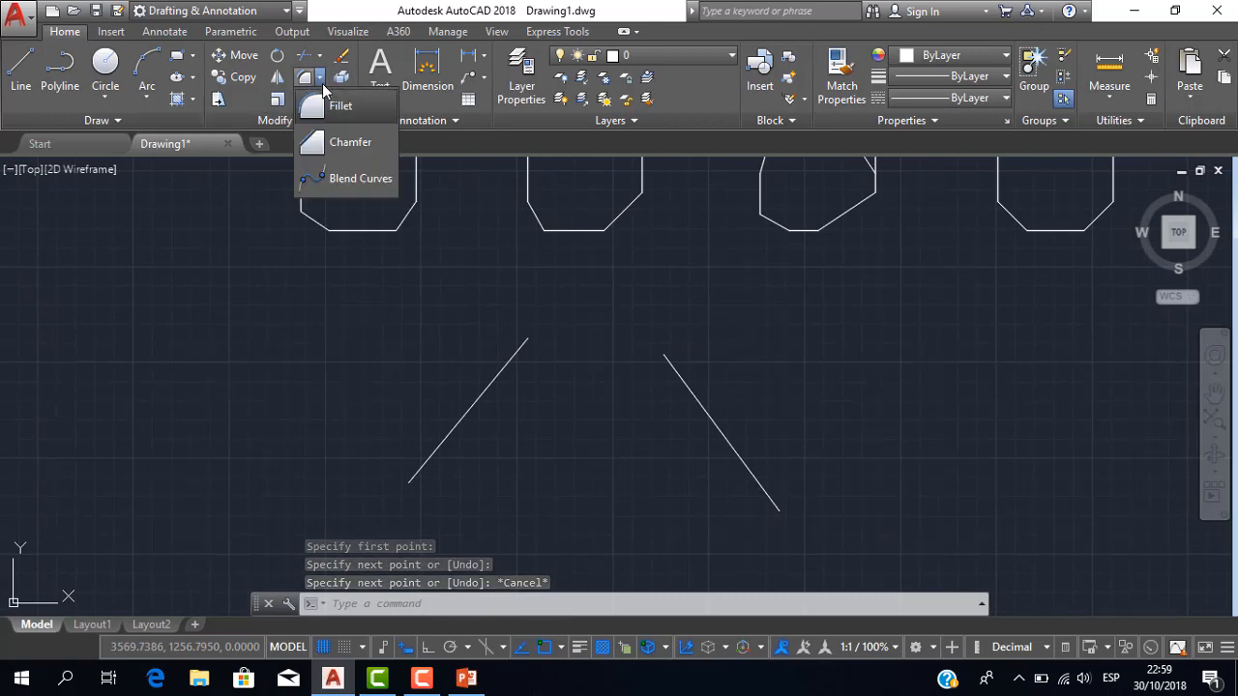
pyautogui.click(354, 180)
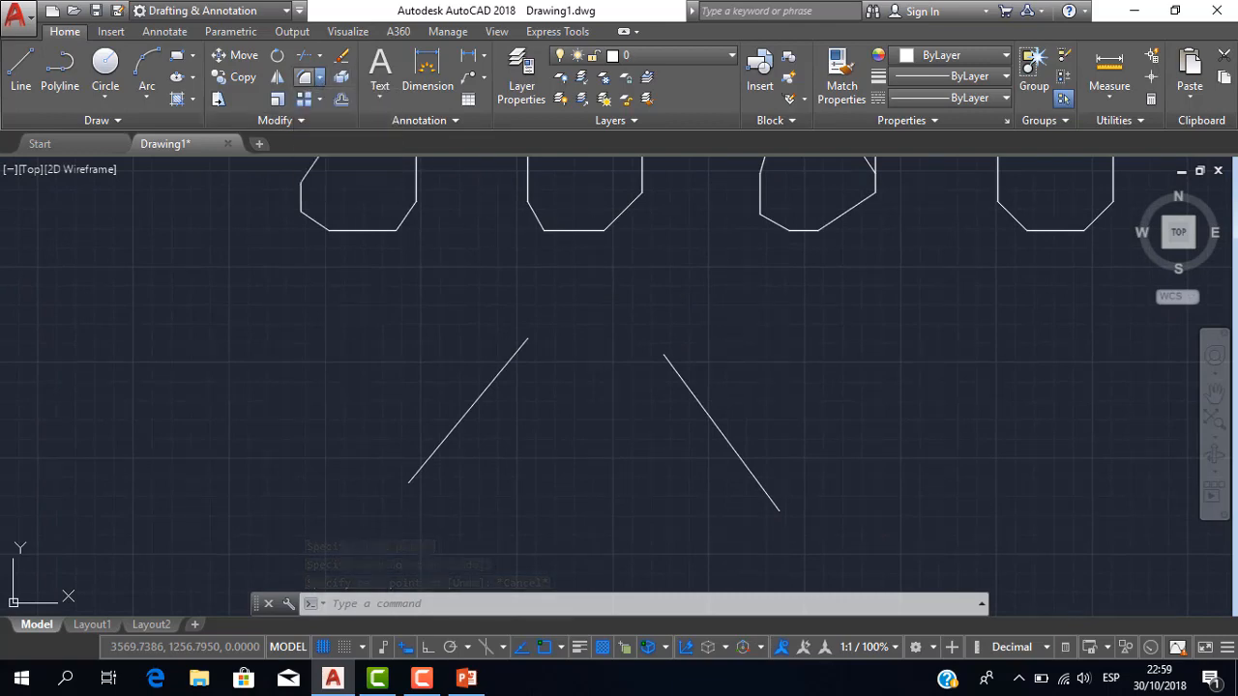
pyautogui.click(519, 348)
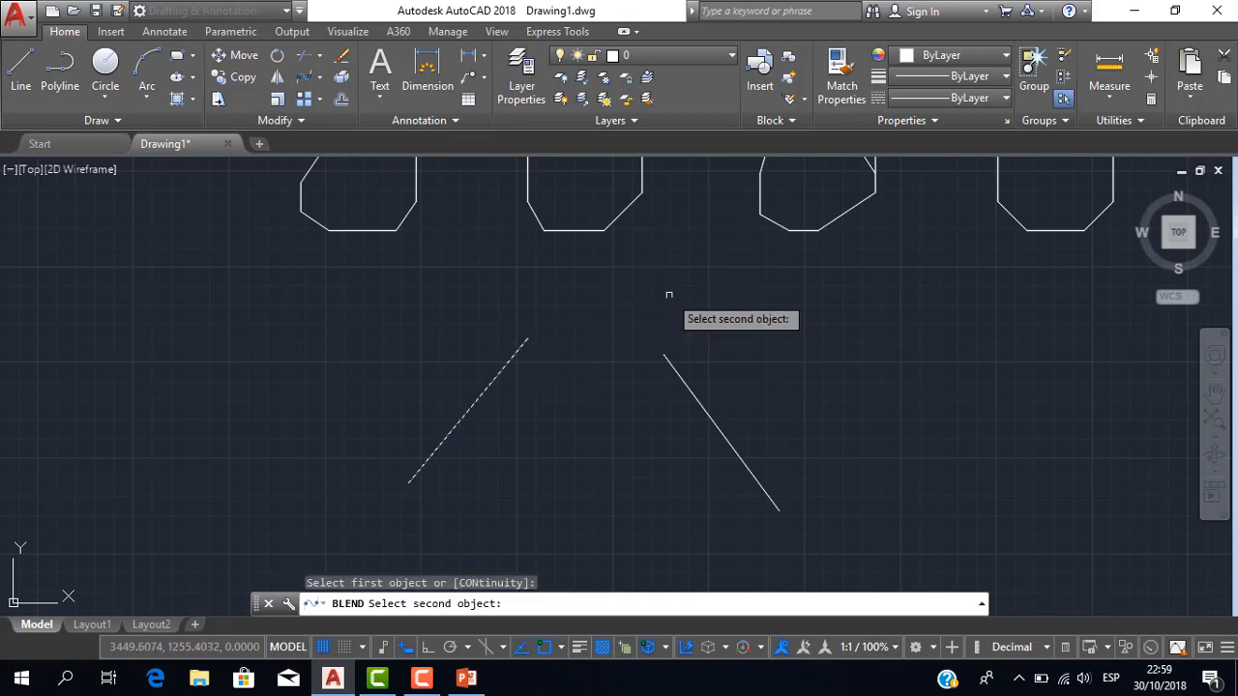
pyautogui.click(672, 365)
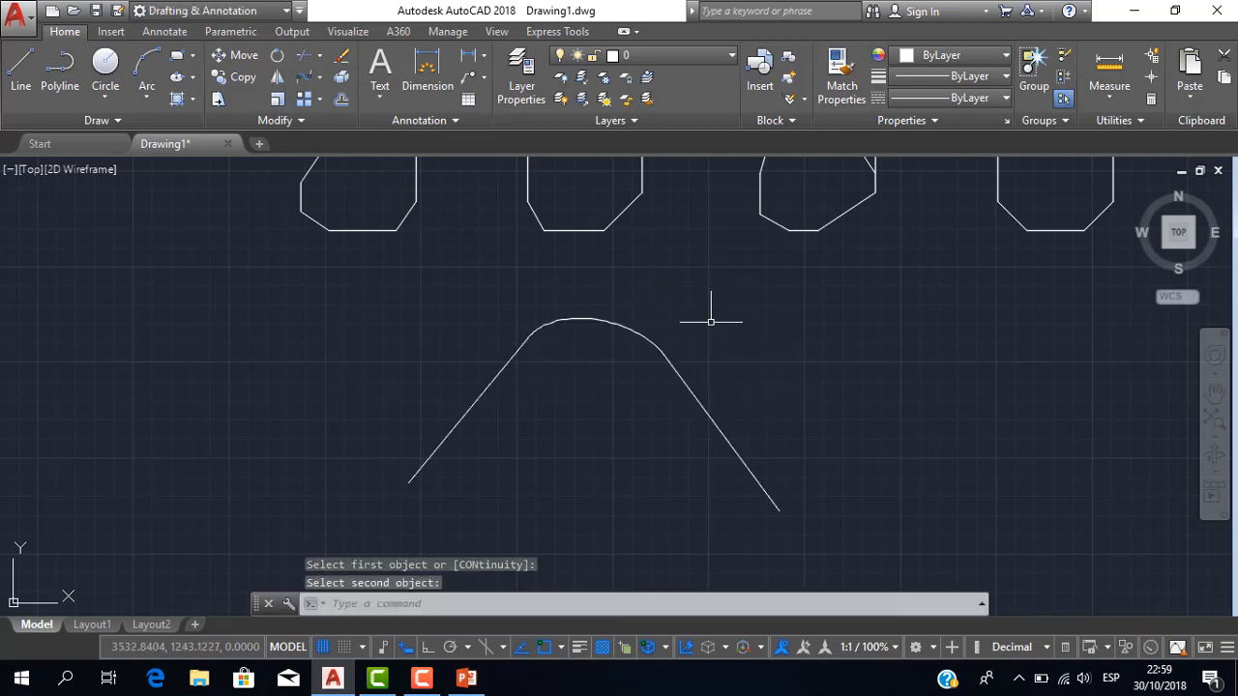
# Step: Select the blend curve and switch its grip display to Fit points
pyautogui.click(602, 317)
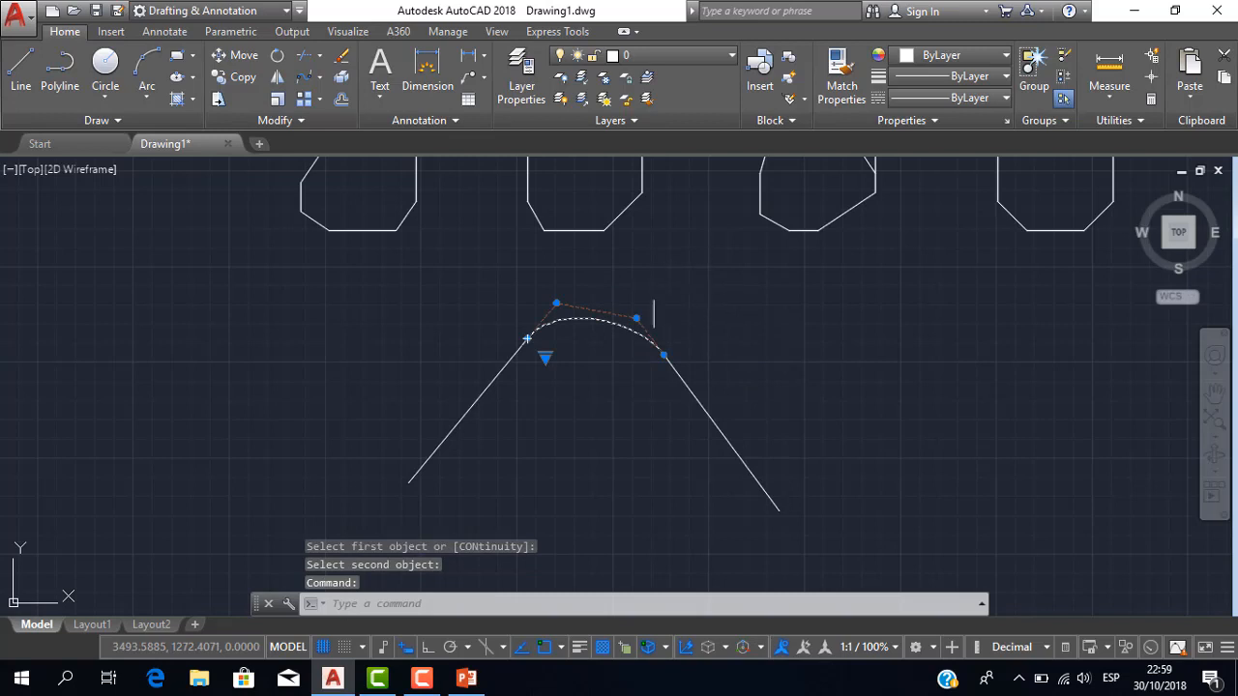
pyautogui.click(545, 360)
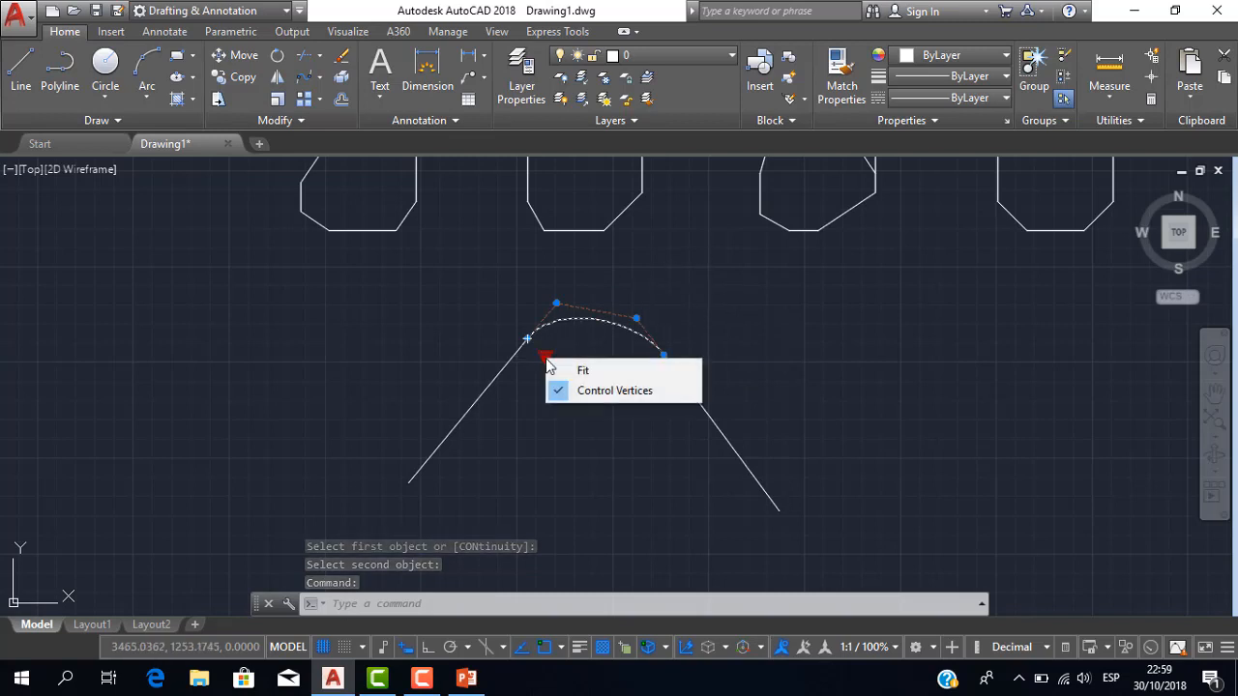
pyautogui.click(606, 372)
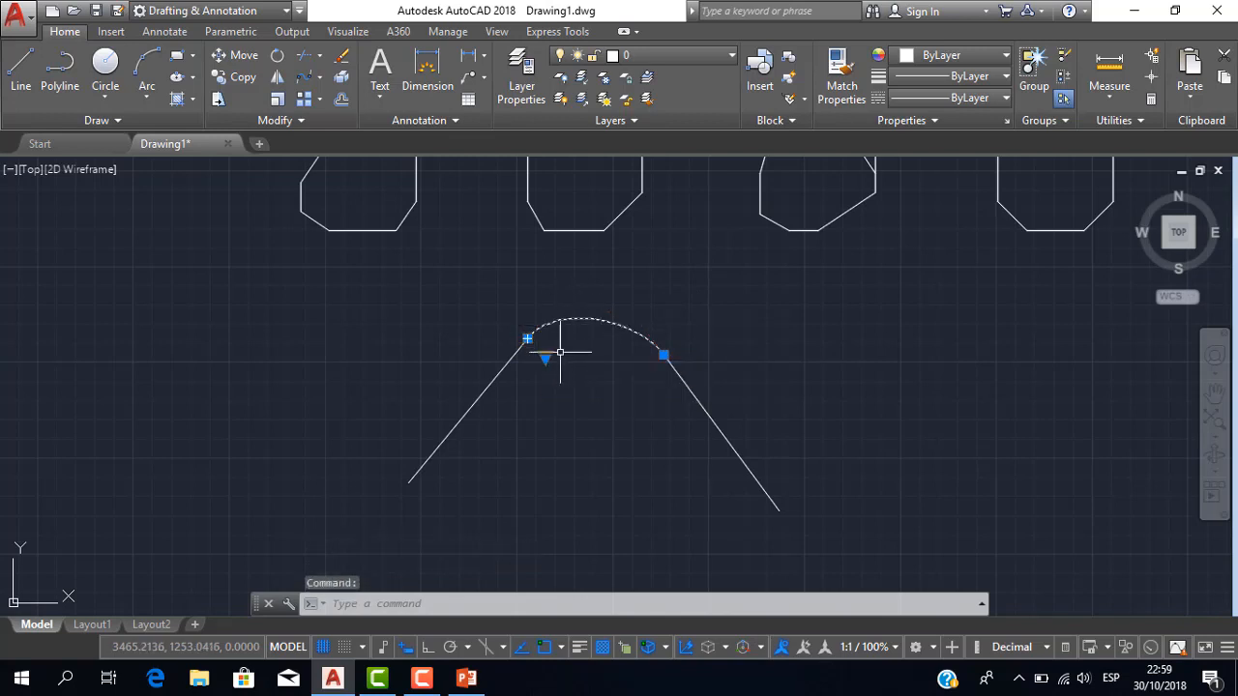
# Step: Switch the blend curve's grips to Control Vertices and stretch its left inner vertex up and to the right
pyautogui.moveTo(545, 357)
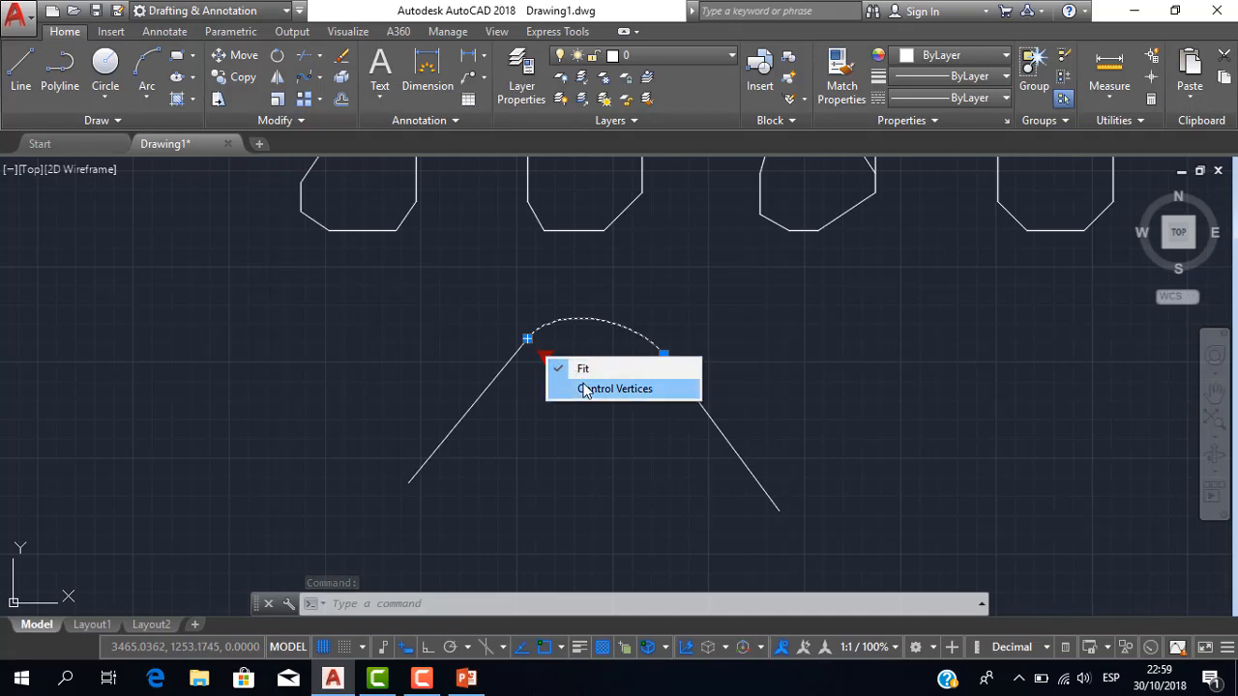
pyautogui.click(581, 388)
pyautogui.click(556, 303)
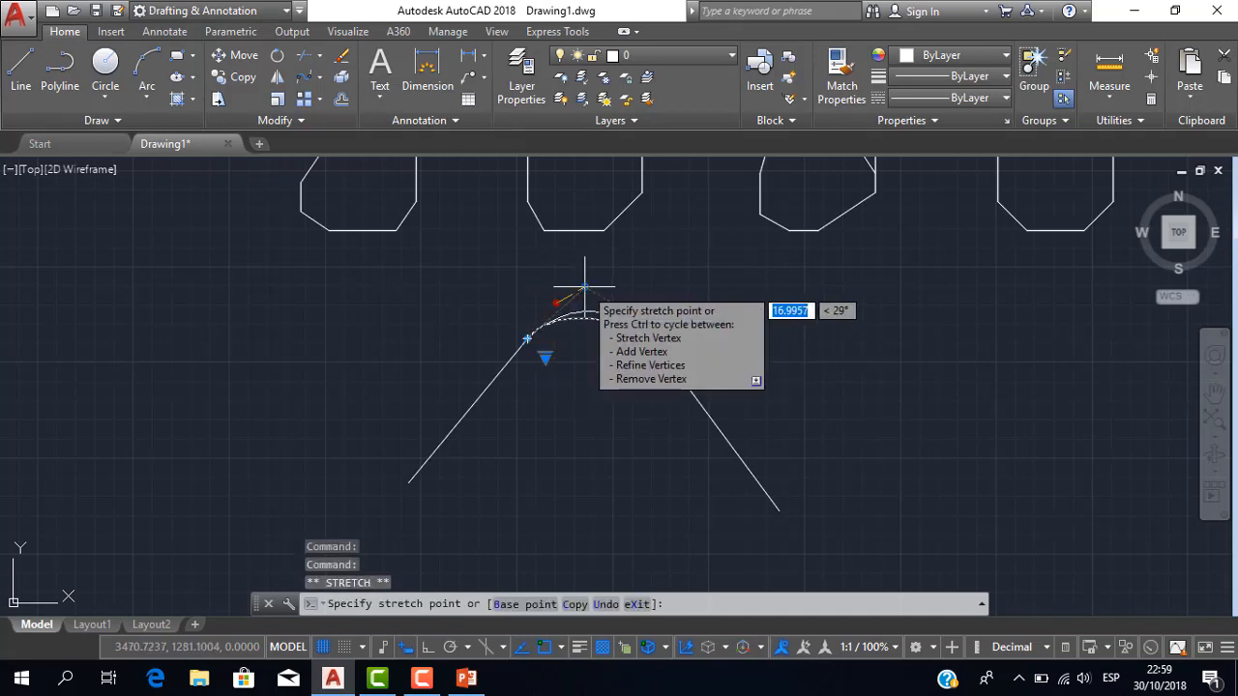
pyautogui.rightClick(585, 288)
# Step: Stretch the same control vertex of the blend curve further upward for a higher peak and deselect the curve
pyautogui.click(653, 320)
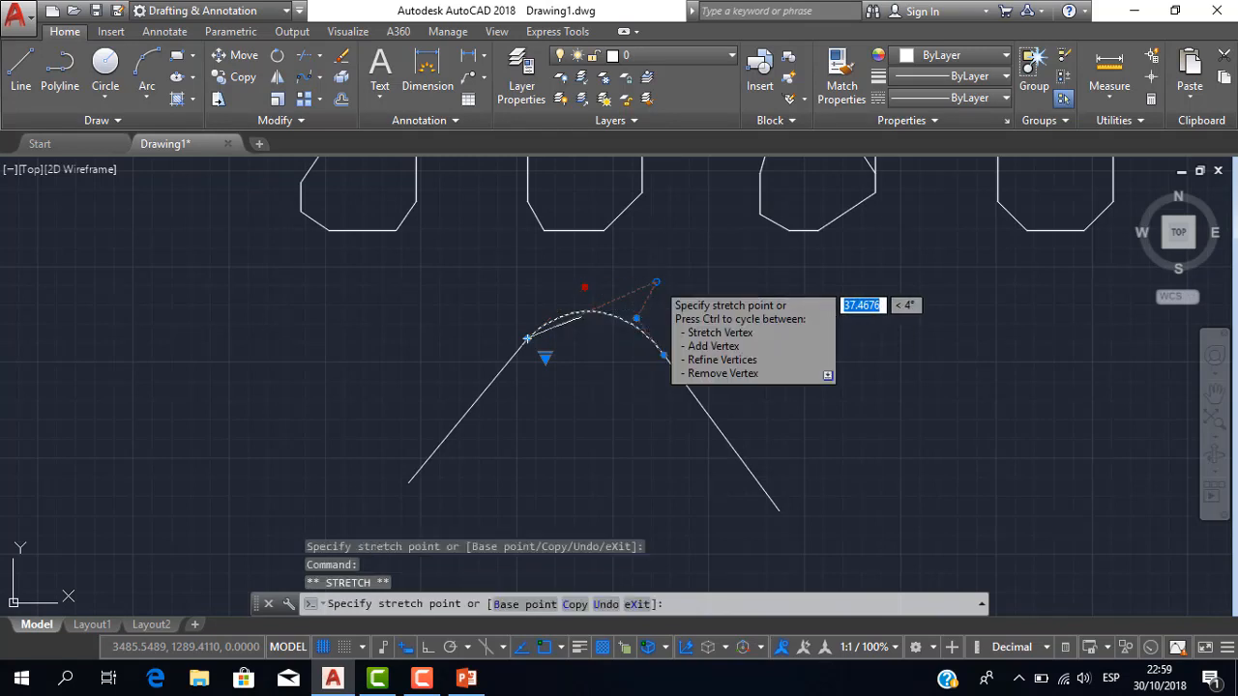
pyautogui.rightClick(593, 264)
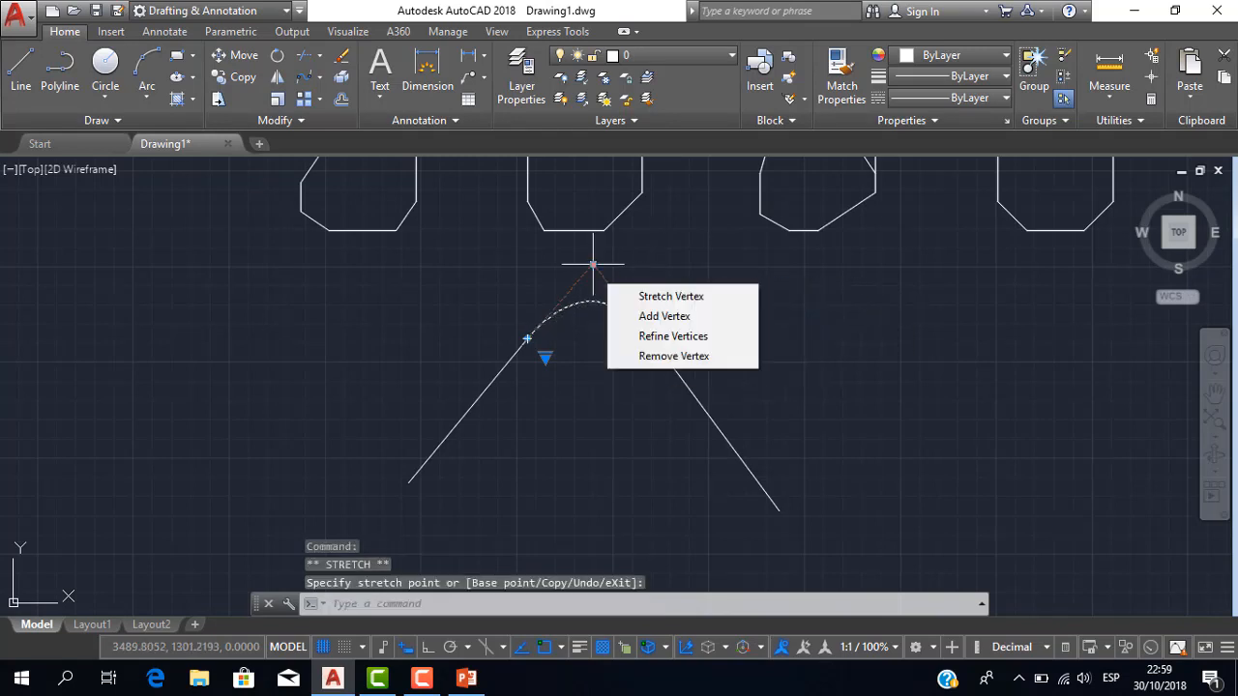
pyautogui.click(593, 264)
pyautogui.scroll(2, 667, 324)
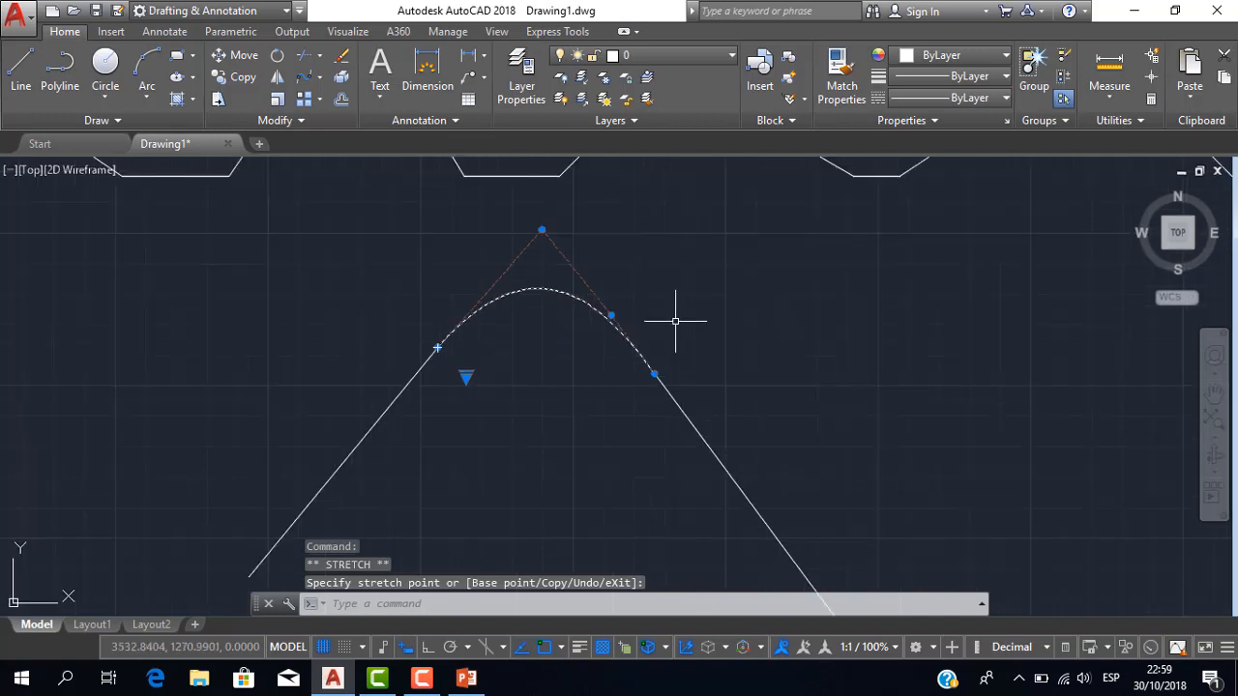
pyautogui.scroll(-4, 663, 321)
pyautogui.scroll(2, 677, 320)
pyautogui.moveTo(677, 320)
pyautogui.mouseDown(button='middle')
pyautogui.moveTo(673, 356)
pyautogui.moveTo(543, 350)
pyautogui.mouseUp(button='middle')
pyautogui.press('Escape')
pyautogui.scroll(-2, 671, 358)
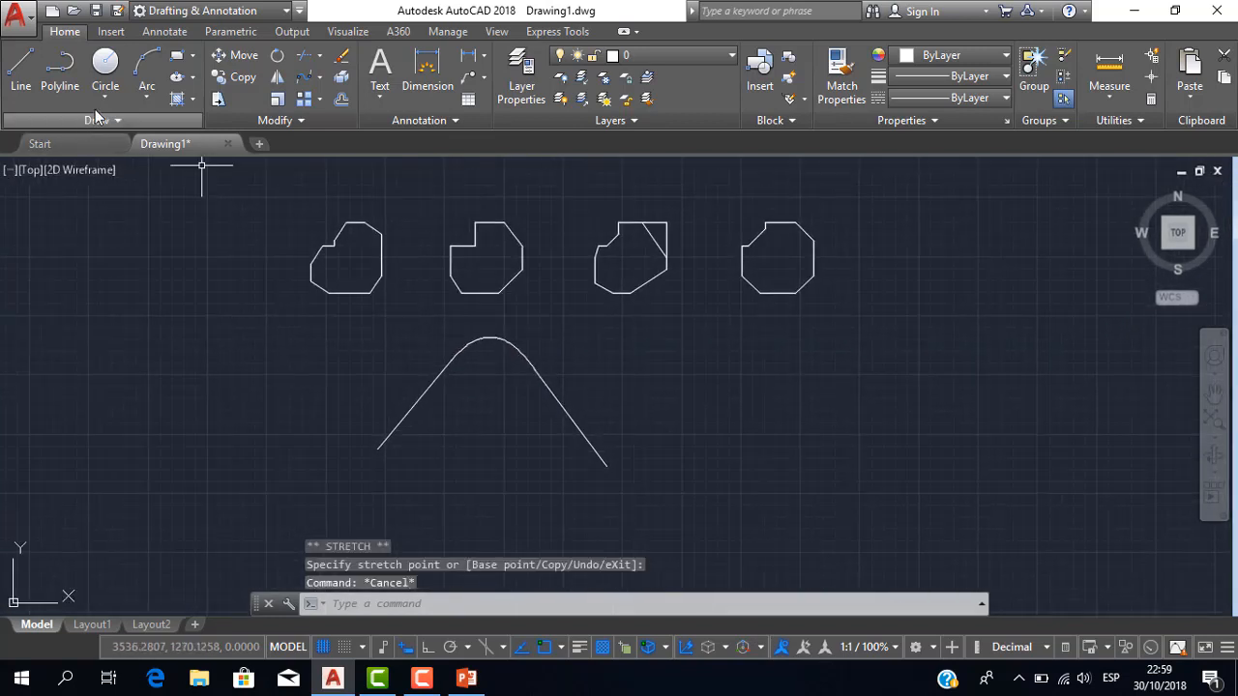
# Step: Draw a short slanted line rising to the right, beside the first blended pair
pyautogui.click(15, 96)
pyautogui.click(712, 470)
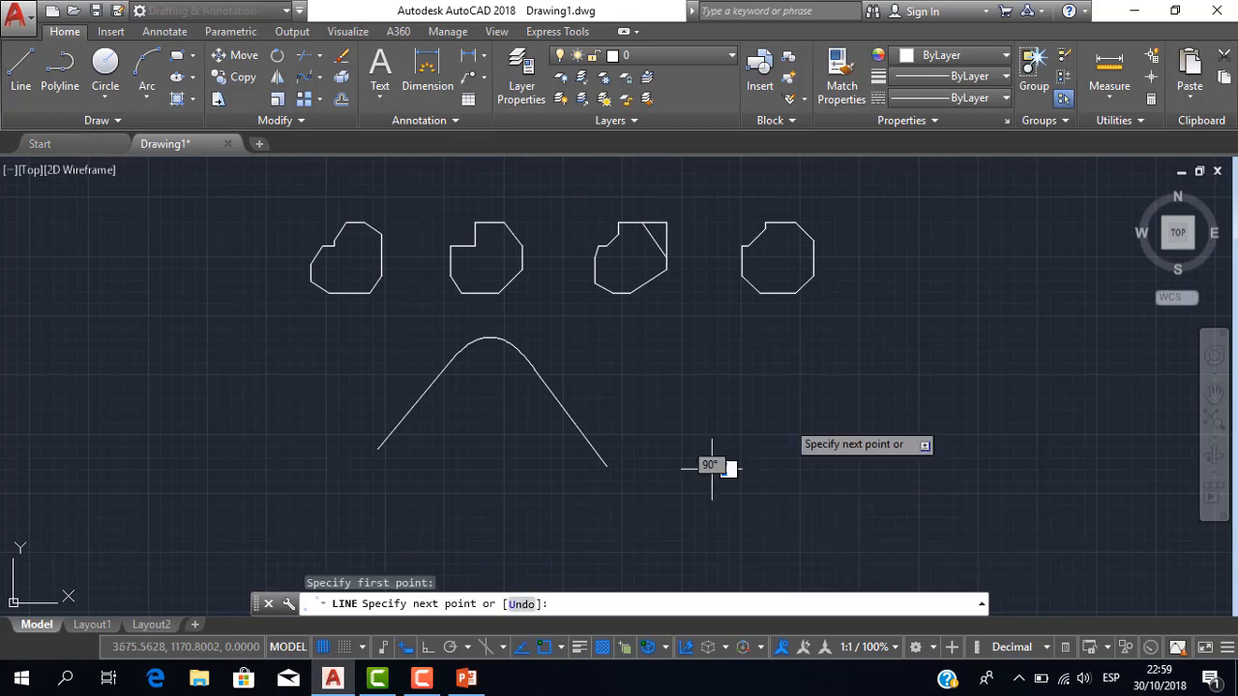
pyautogui.click(795, 401)
pyautogui.press('Escape')
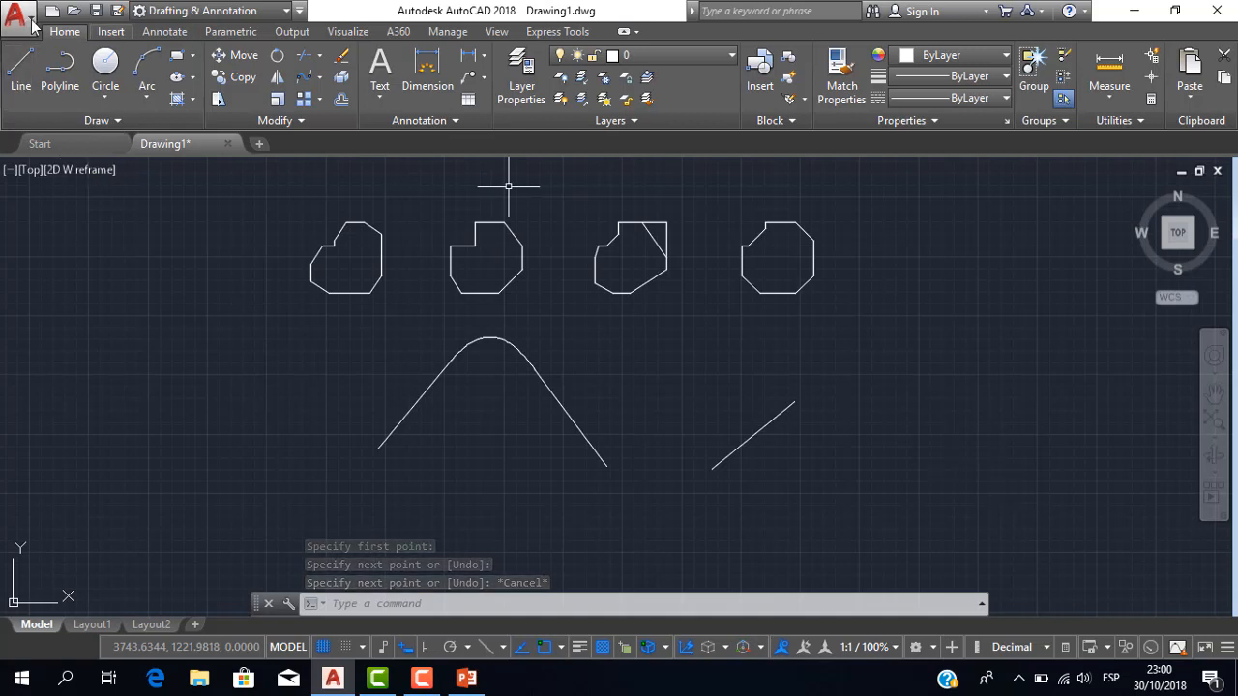
# Step: Draw a longer line sloping down to the right, its upper end above and apart from the short line's upper end
pyautogui.click(21, 72)
pyautogui.click(923, 501)
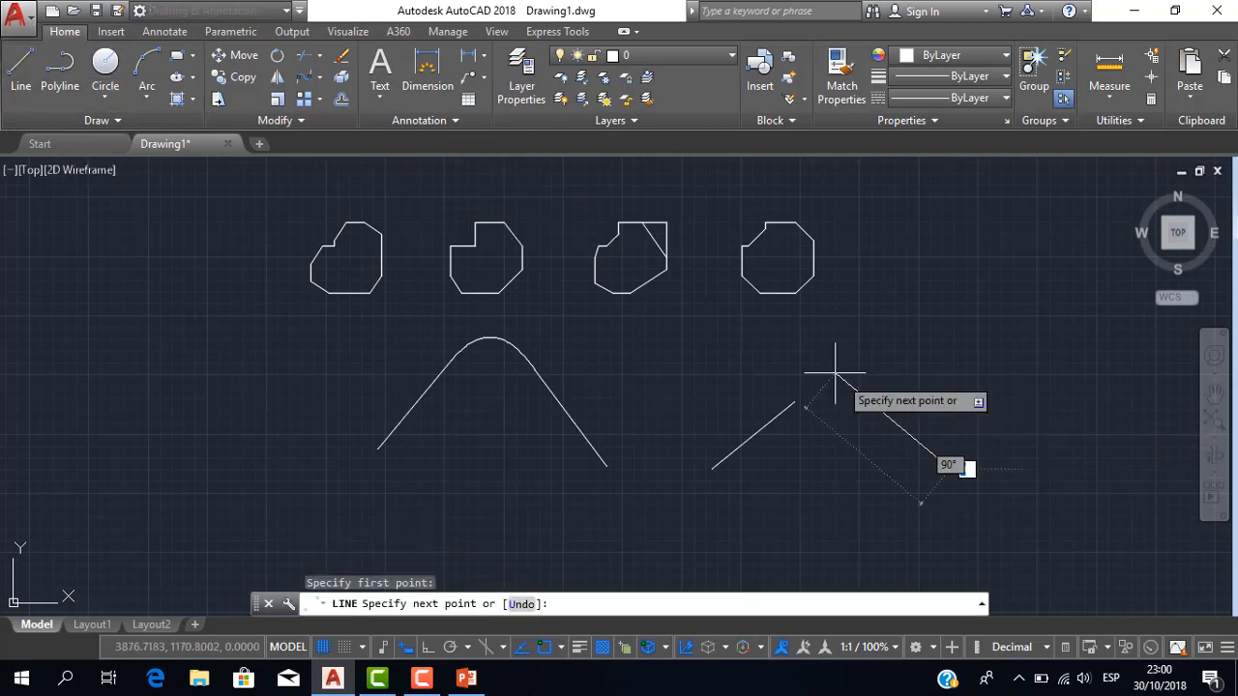
pyautogui.click(950, 468)
pyautogui.press('Escape')
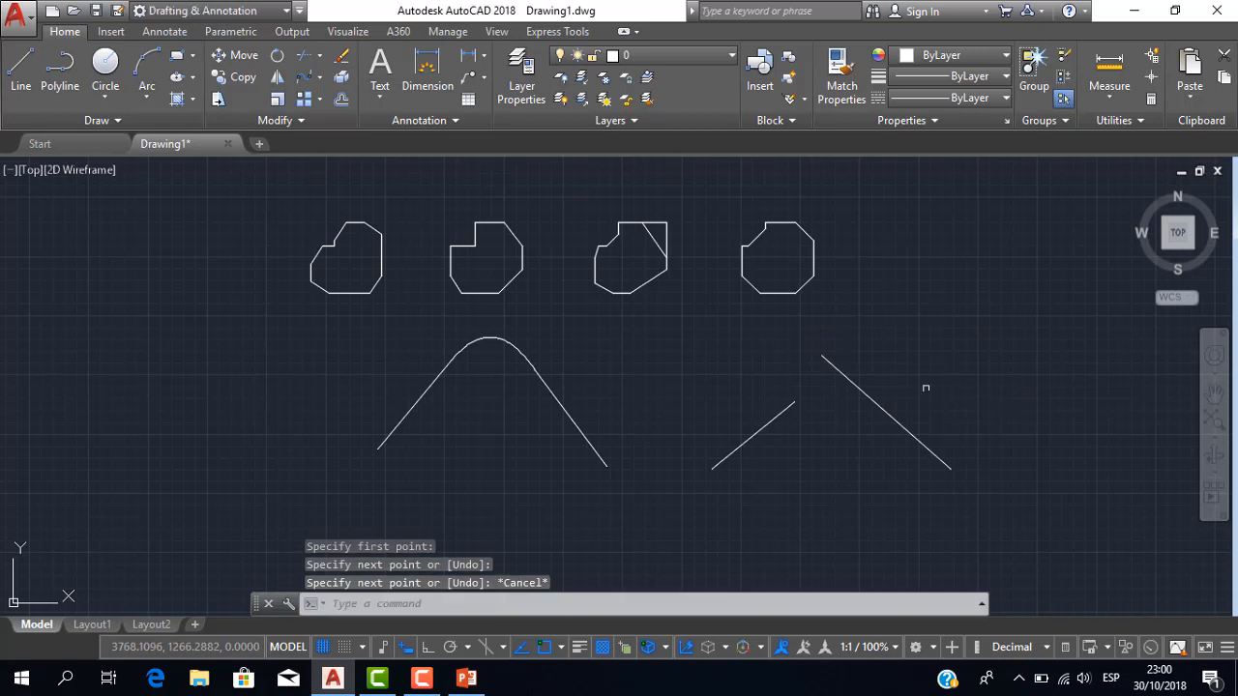
# Step: Join the upper ends of the new lines with Blend Curves using Smooth continuity, picking the short left line first
pyautogui.scroll(2, 897, 390)
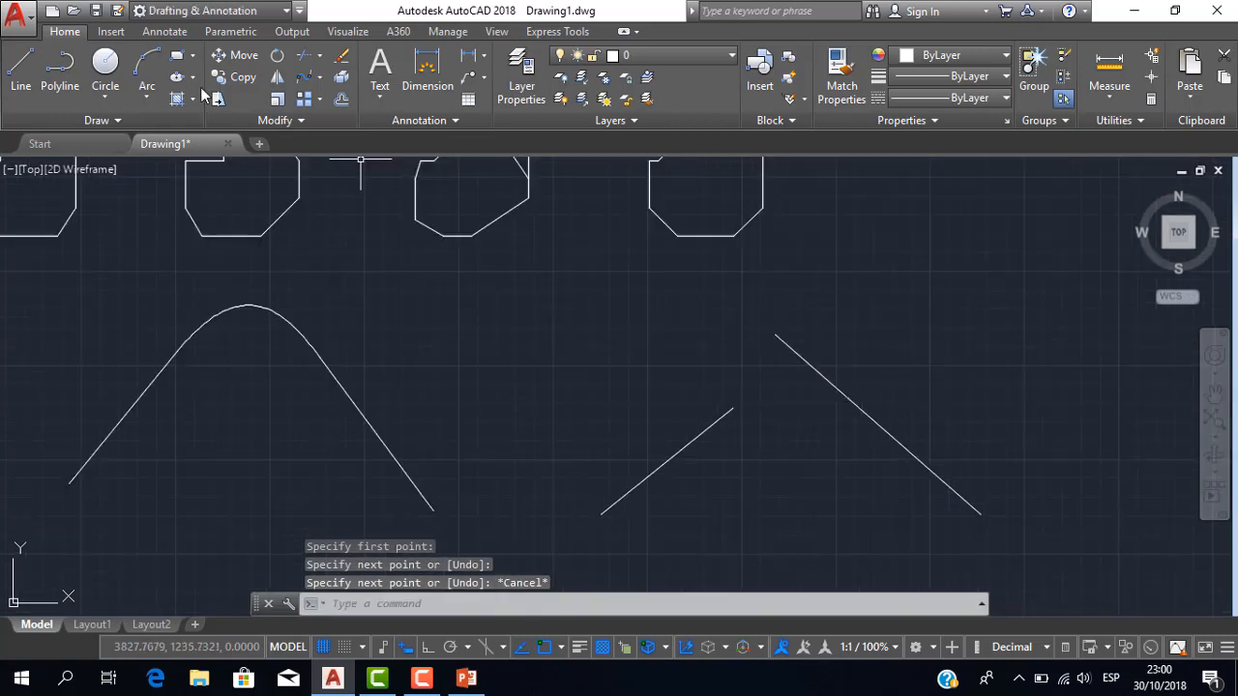
pyautogui.click(310, 79)
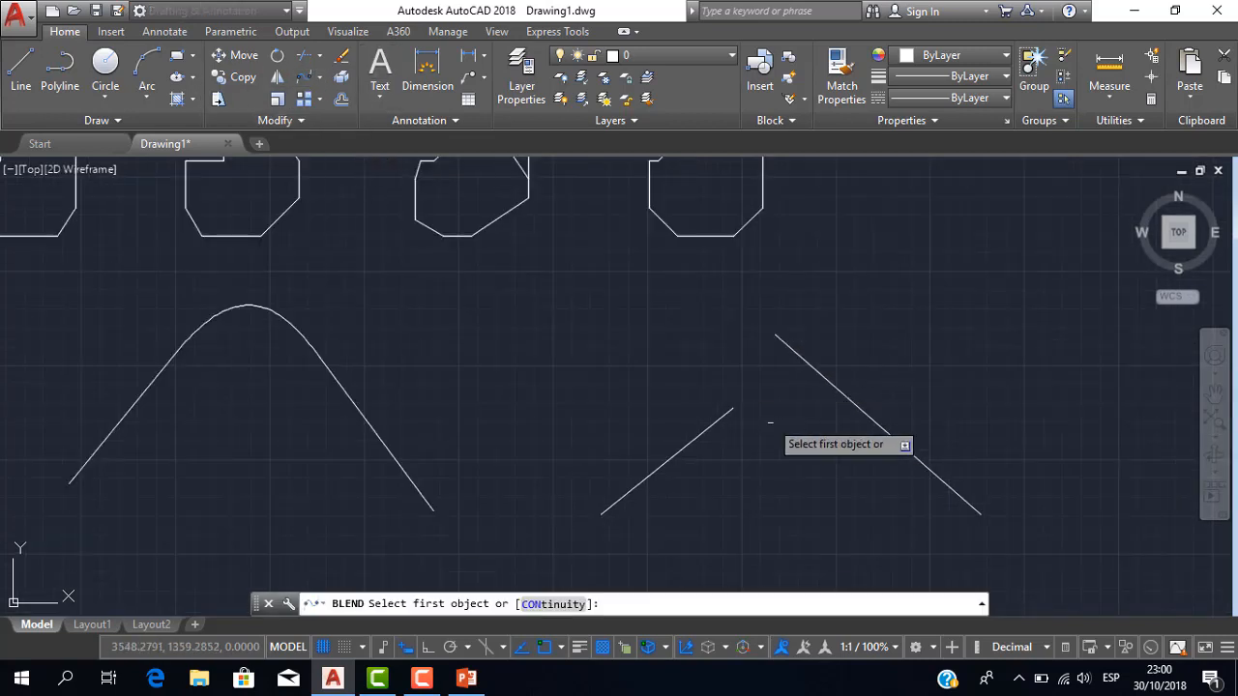
pyautogui.press('Down')
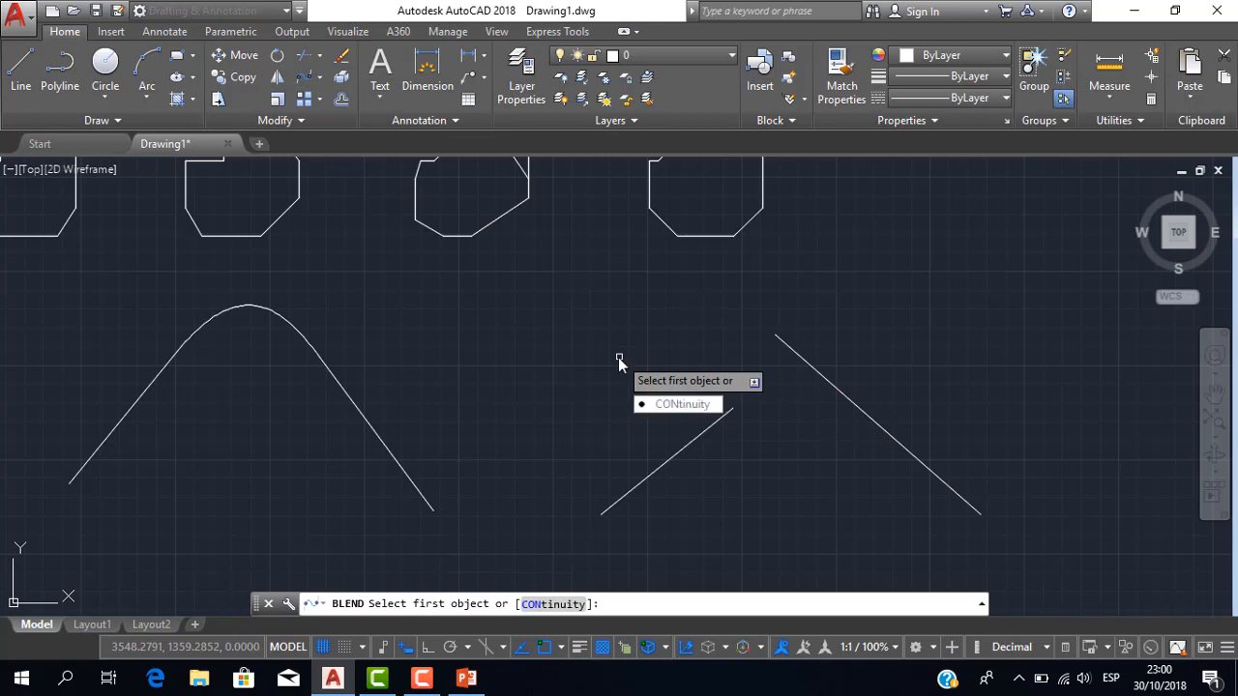
pyautogui.click(684, 407)
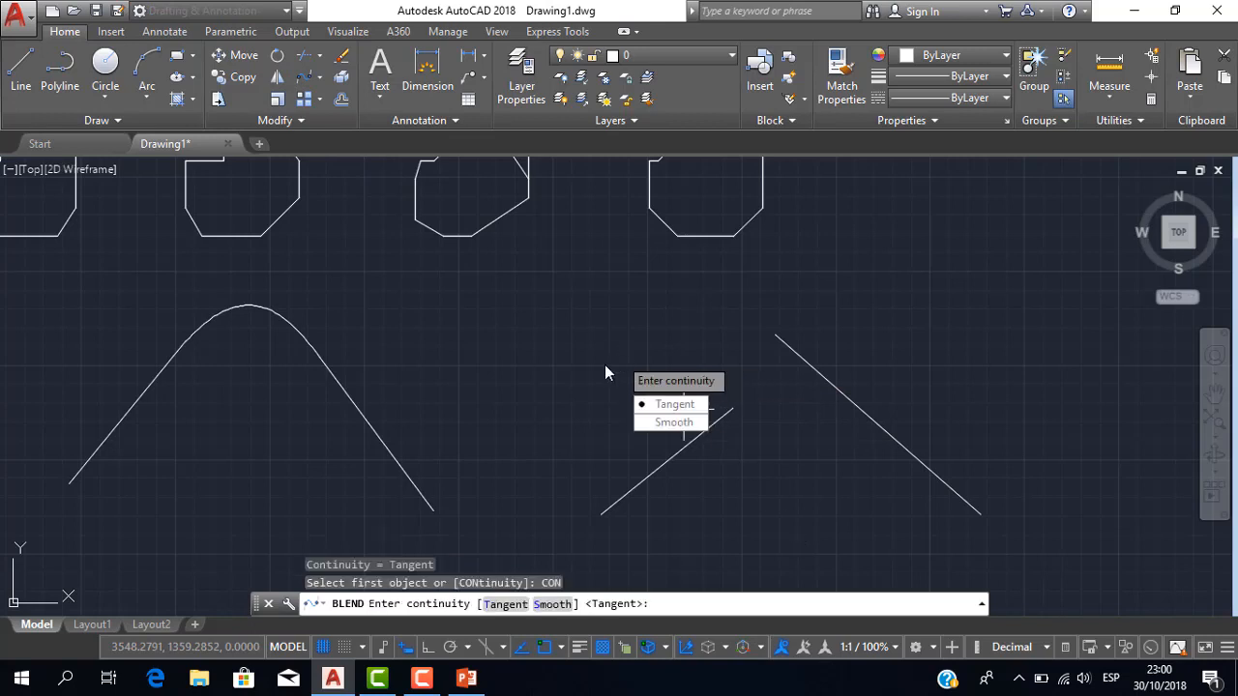
pyautogui.click(666, 428)
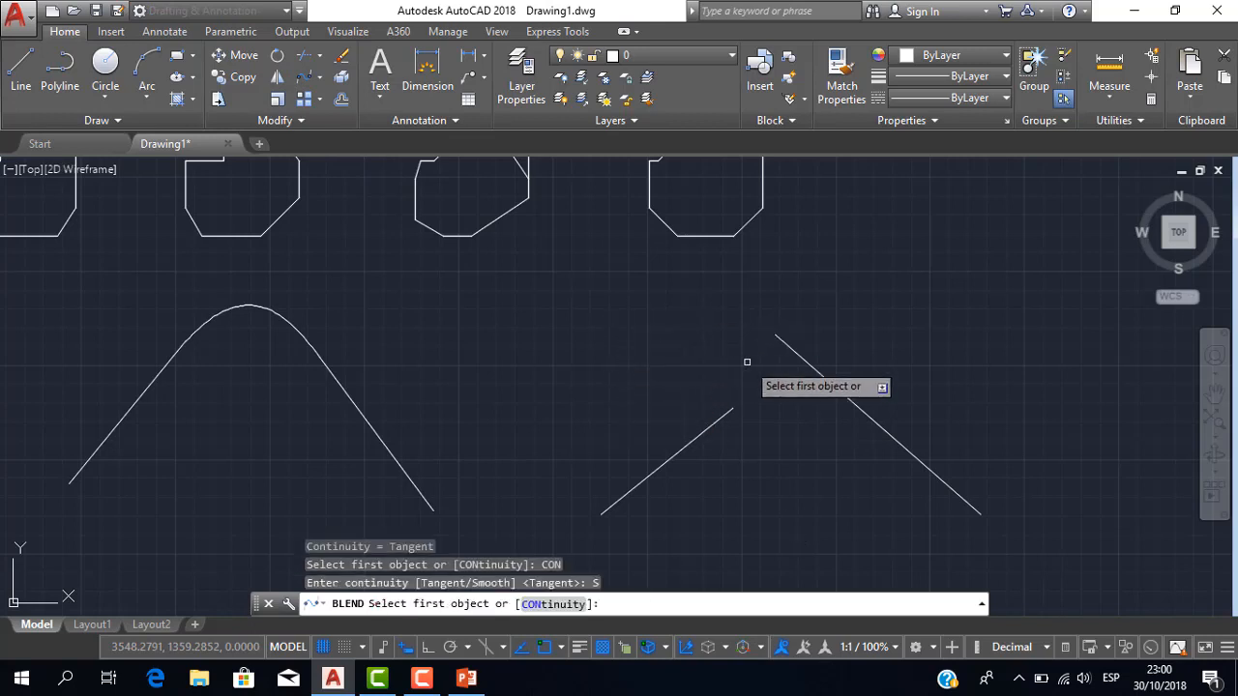
pyautogui.click(732, 410)
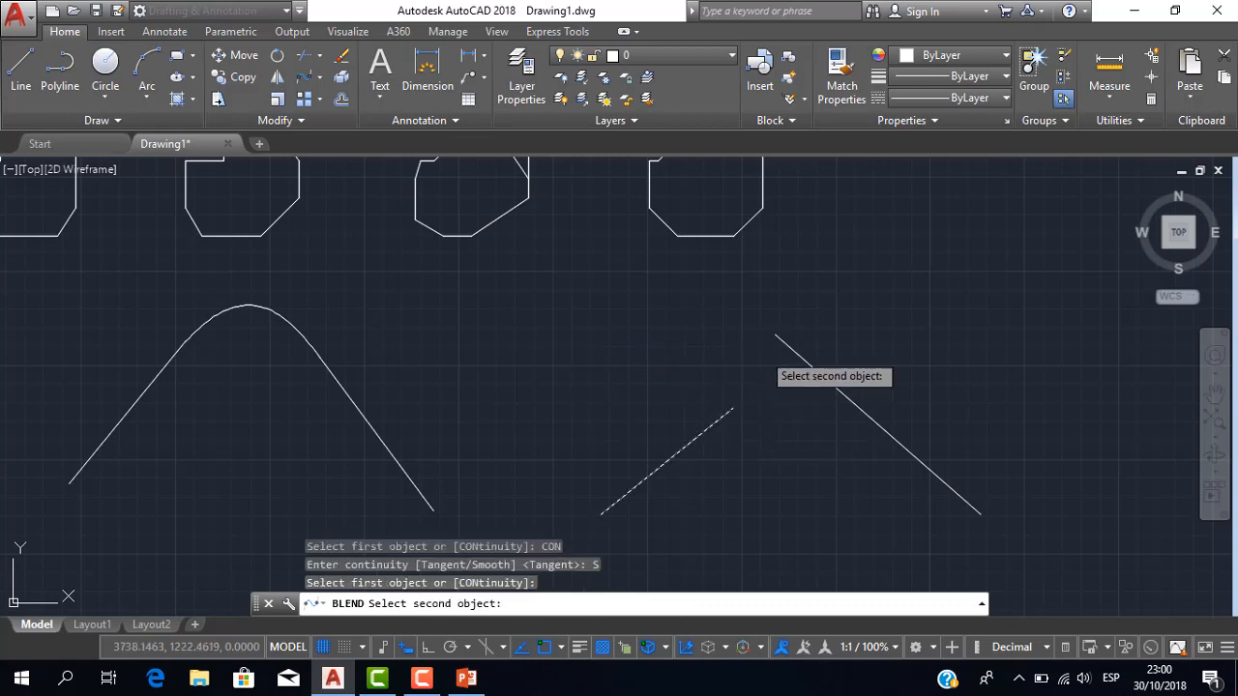
pyautogui.click(769, 336)
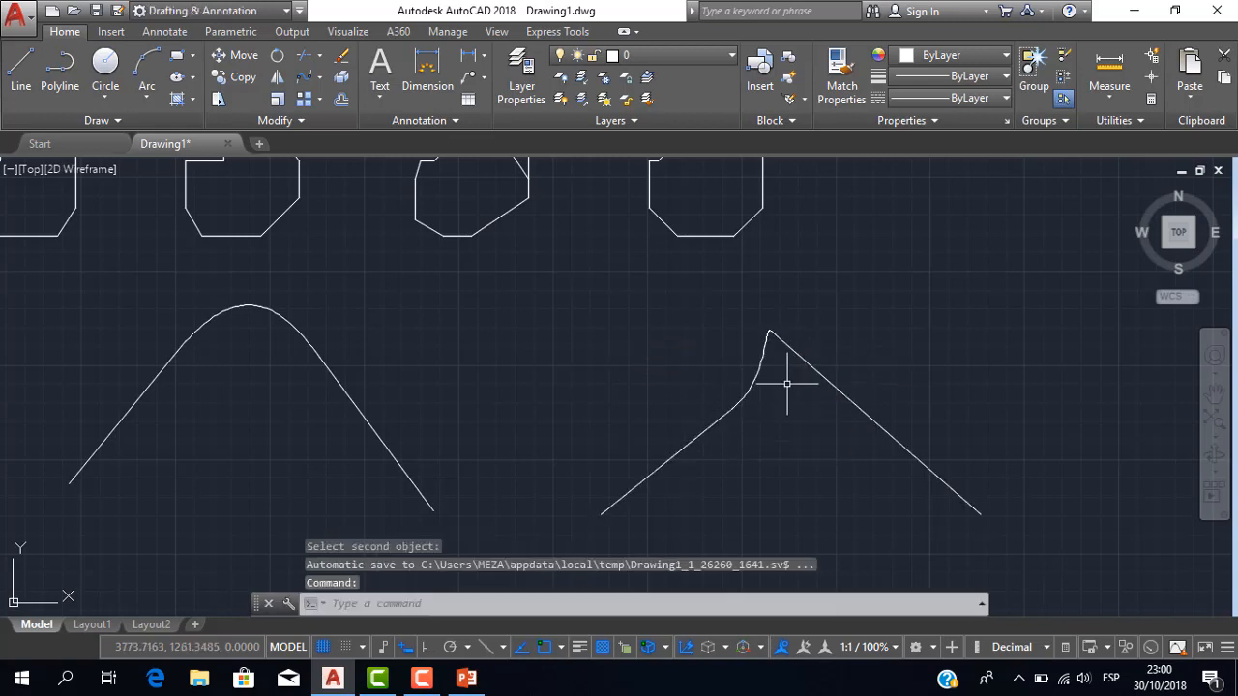
# Step: Select the smooth blend curve and stretch its middle control vertex down and right, and the one near the short line downward
pyautogui.scroll(2, 788, 384)
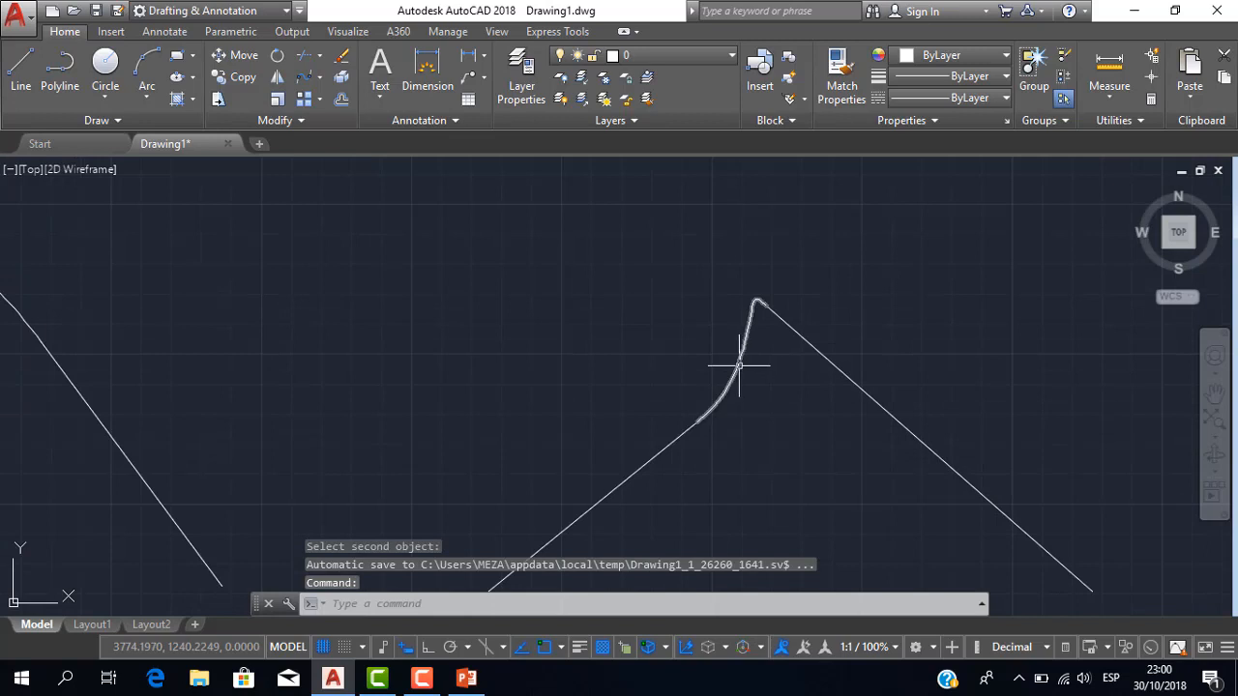
pyautogui.click(741, 365)
pyautogui.click(750, 379)
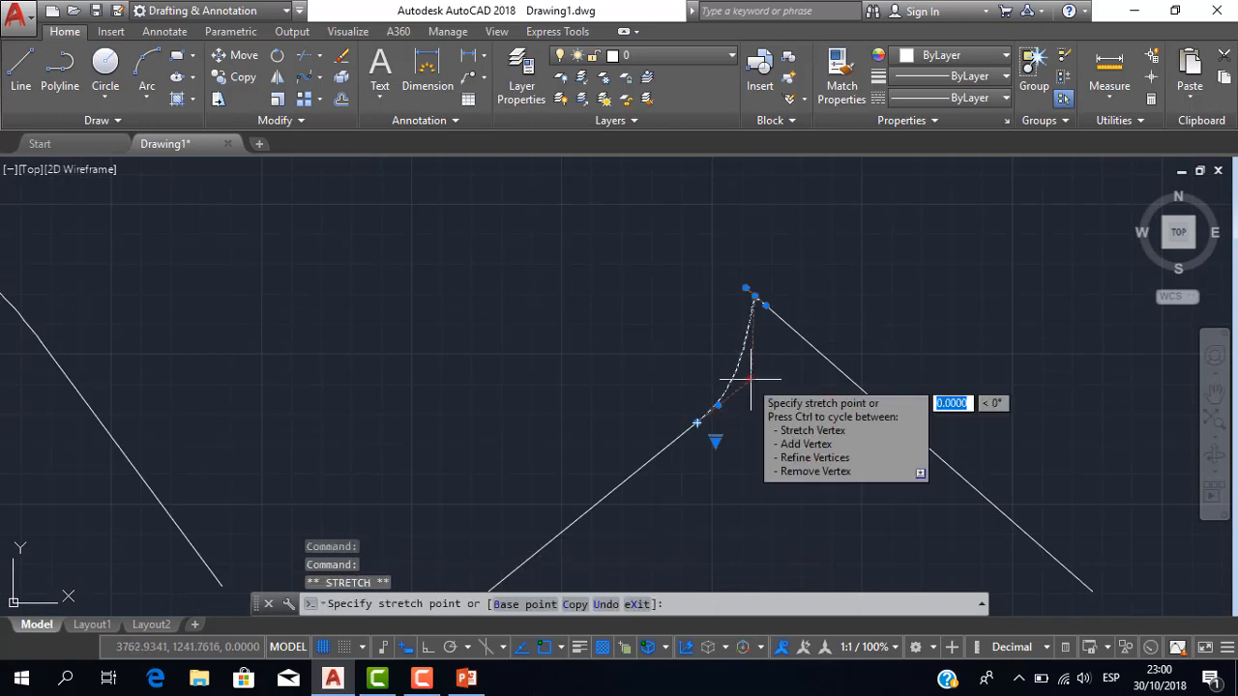
pyautogui.click(790, 421)
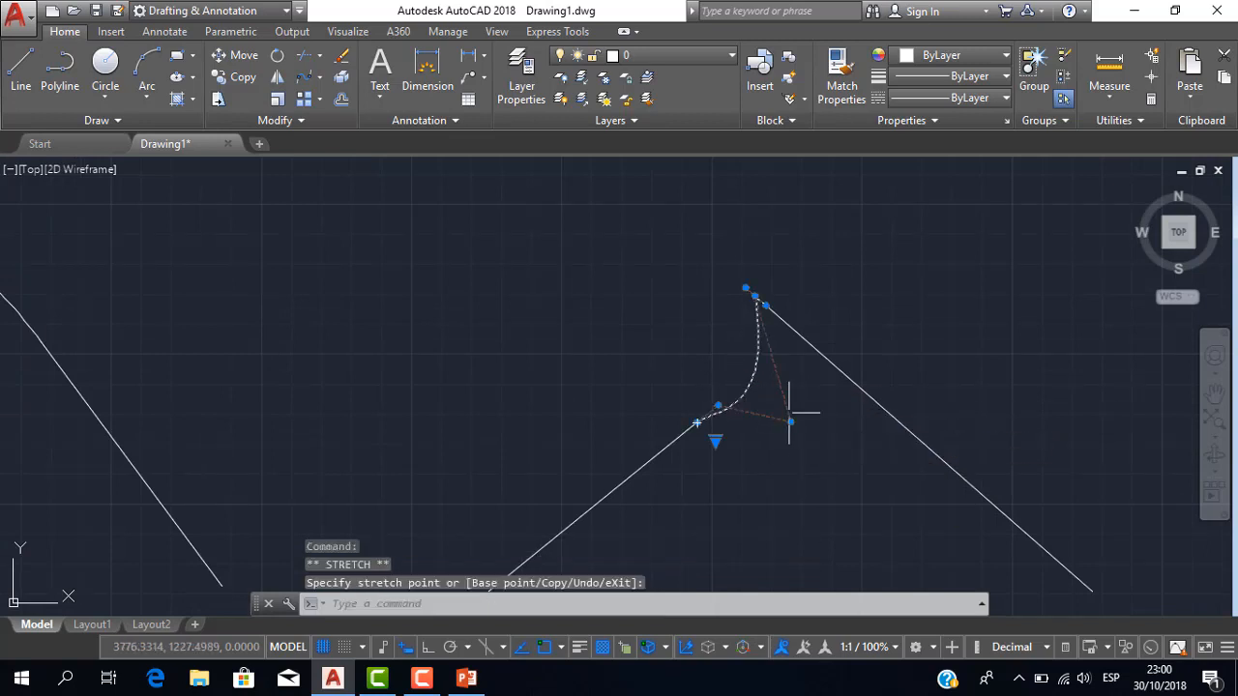
pyautogui.click(717, 405)
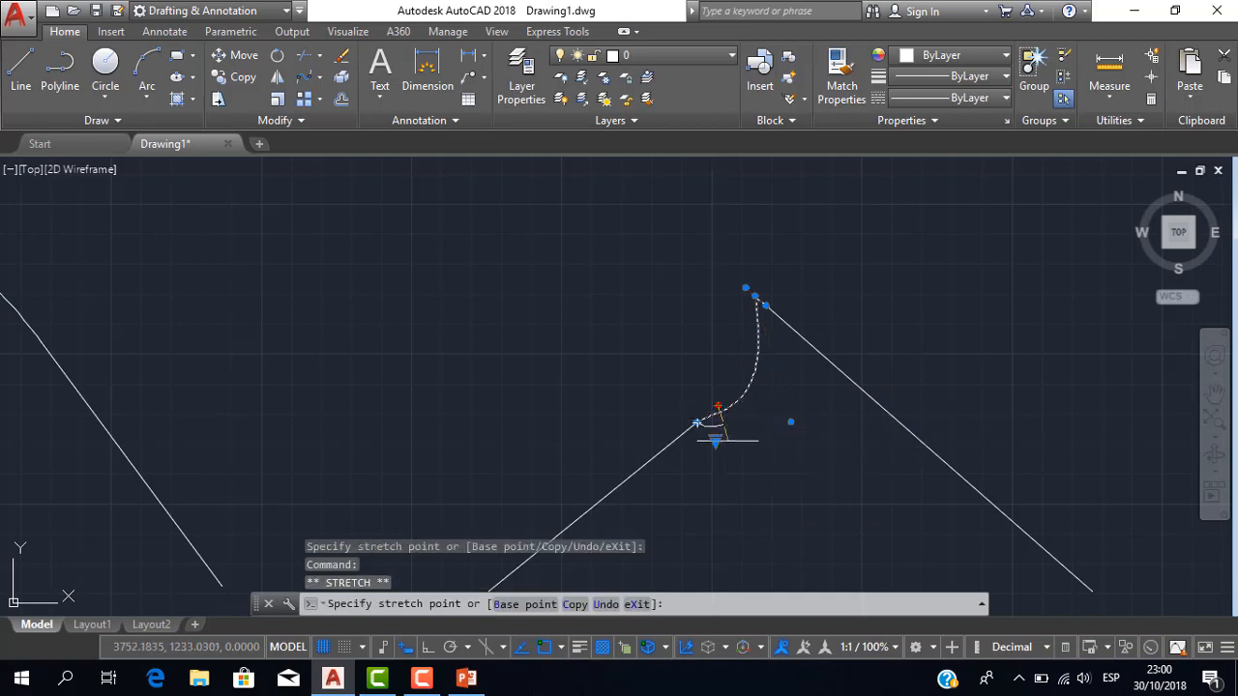
pyautogui.click(729, 442)
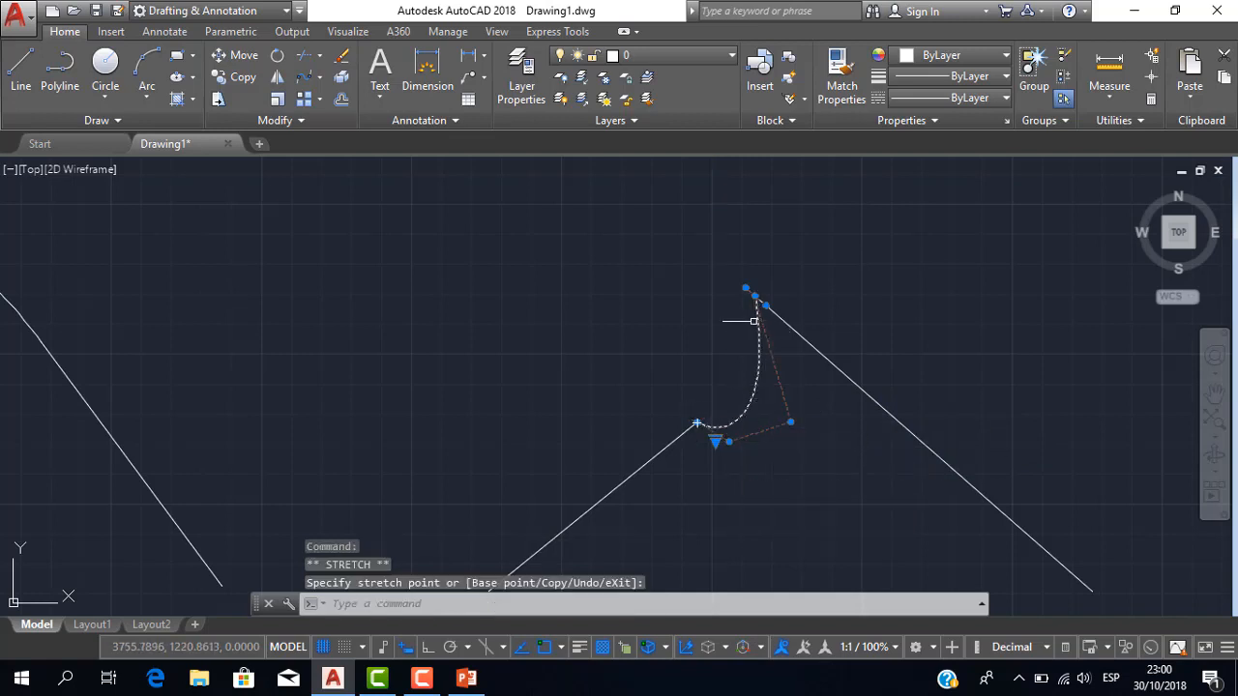
# Step: Examine the fillet, chamfer and blend examples together, leaving the restarted Blend command without picking anything
pyautogui.press('Return')
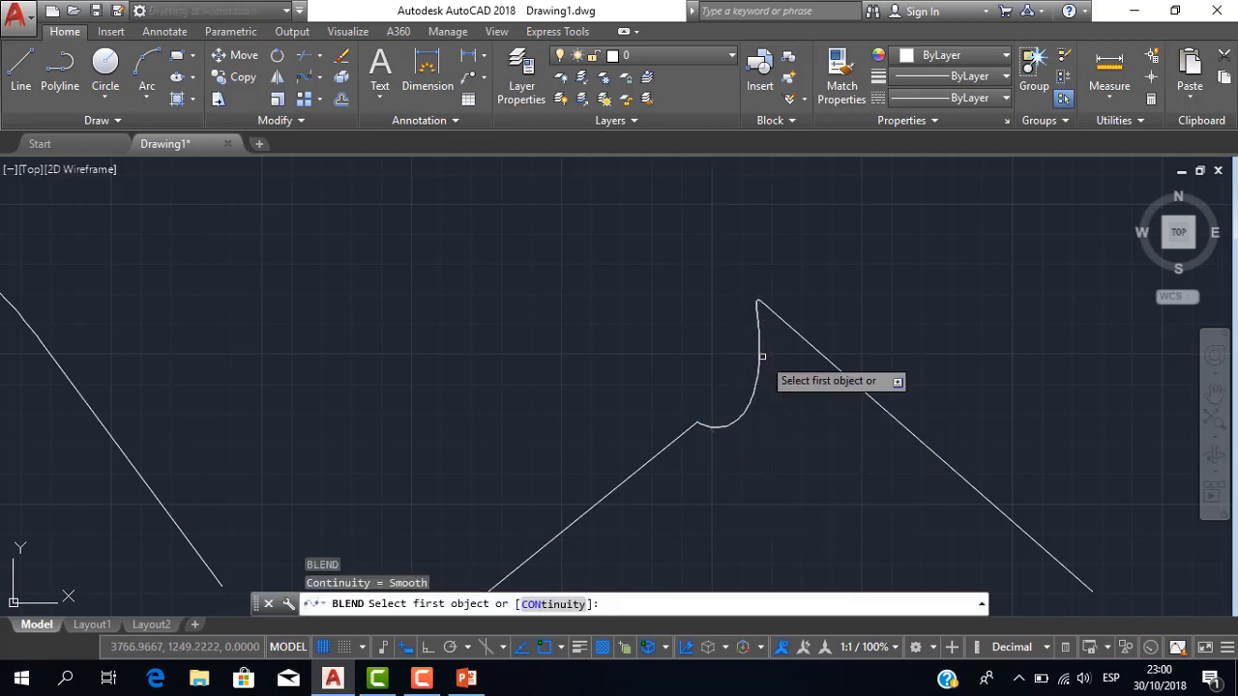
pyautogui.scroll(-3, 761, 356)
pyautogui.scroll(3, 768, 395)
pyautogui.scroll(-2, 851, 389)
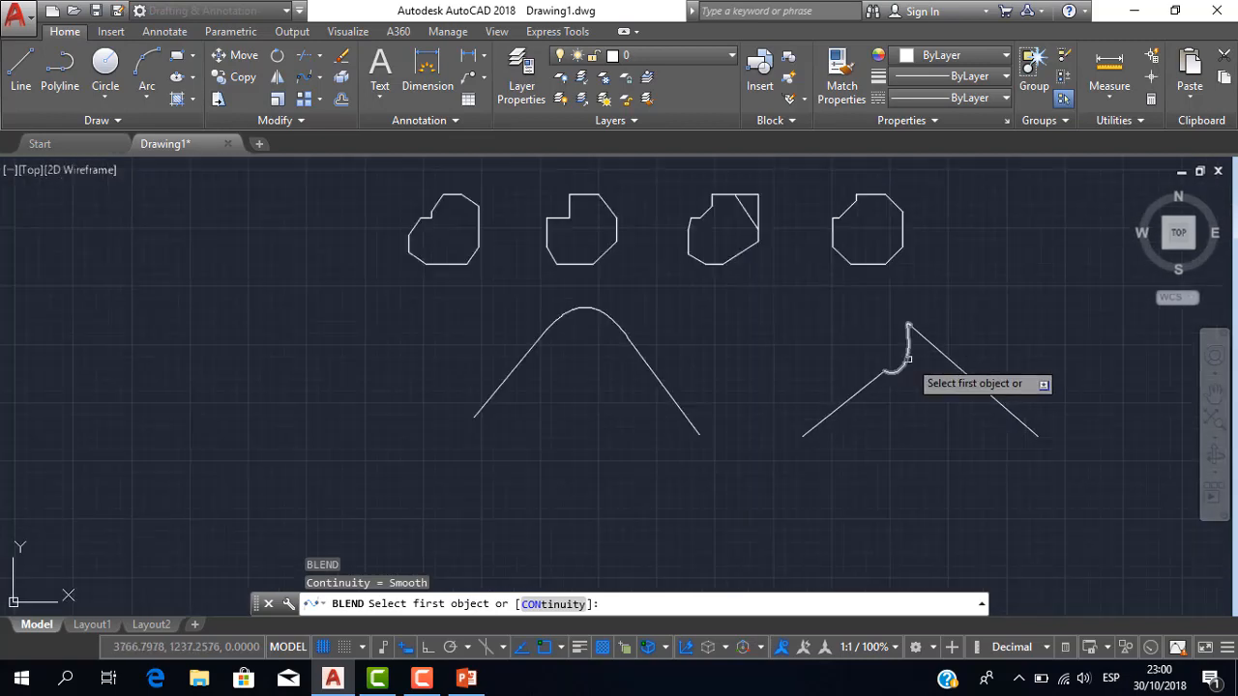
pyautogui.moveTo(828, 339)
pyautogui.mouseDown(button='middle')
pyautogui.moveTo(818, 390)
pyautogui.moveTo(802, 362)
pyautogui.moveTo(760, 406)
pyautogui.mouseUp(button='middle')
pyautogui.press('Escape')
pyautogui.scroll(-2, 819, 387)
pyautogui.scroll(2, 717, 322)
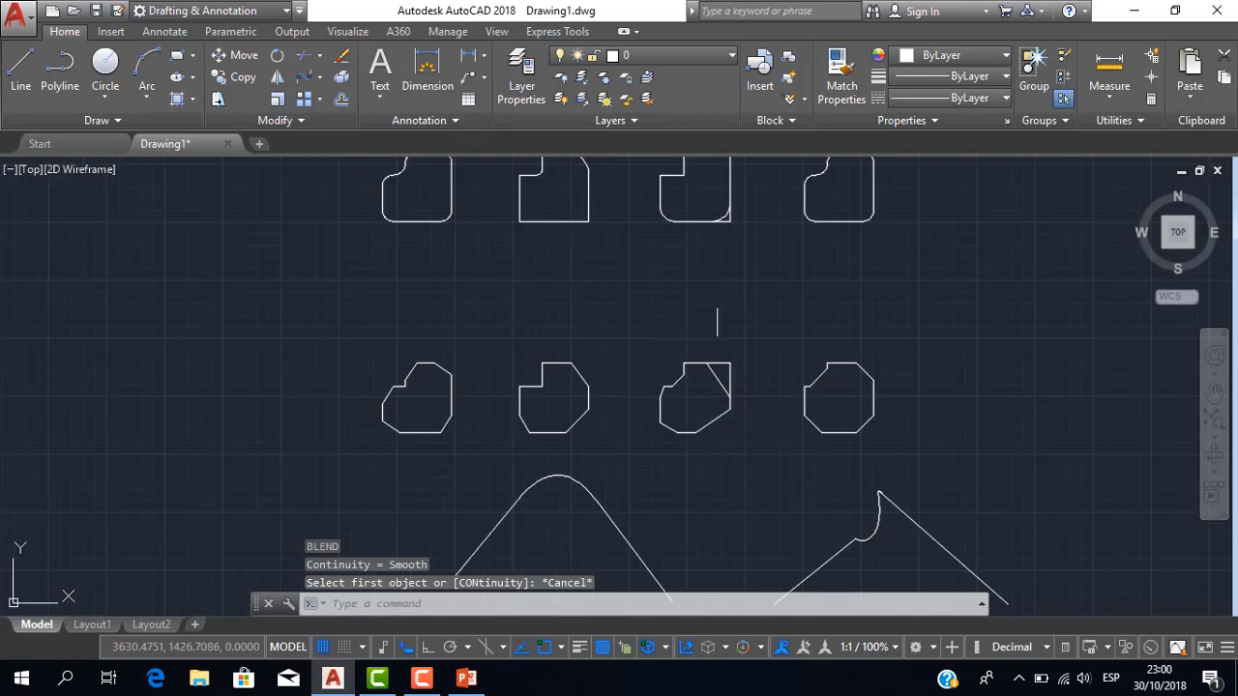
pyautogui.moveTo(716, 322); pyautogui.dragTo(657, 354, button='middle')
pyautogui.scroll(-2, 674, 337)
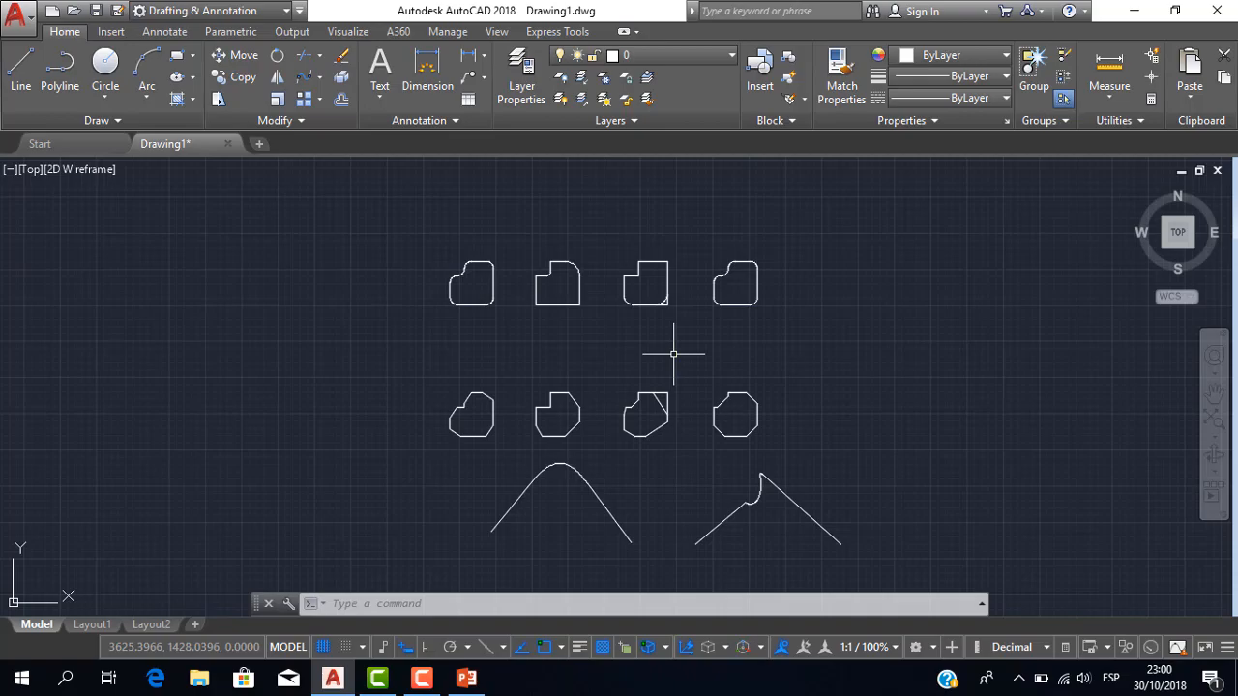
# Step: Switch to PowerPoint and review the Fillet, Chamfer and Blend slides
pyautogui.click(466, 678)
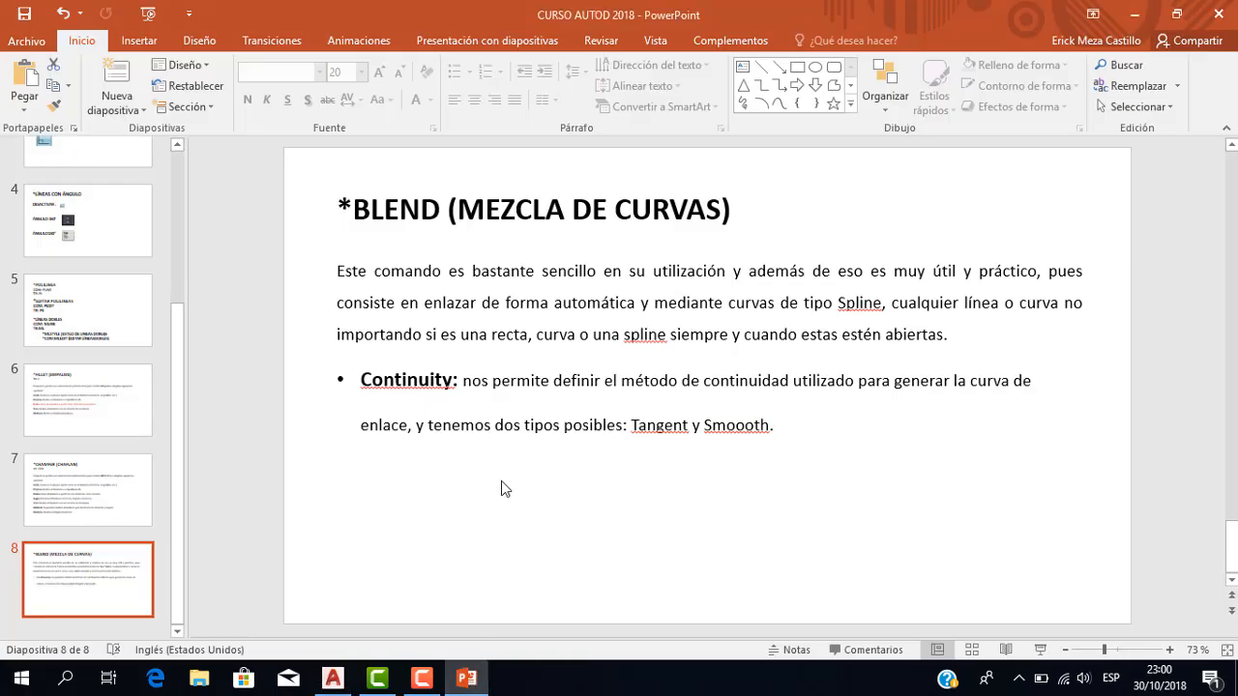
pyautogui.click(102, 389)
pyautogui.click(102, 491)
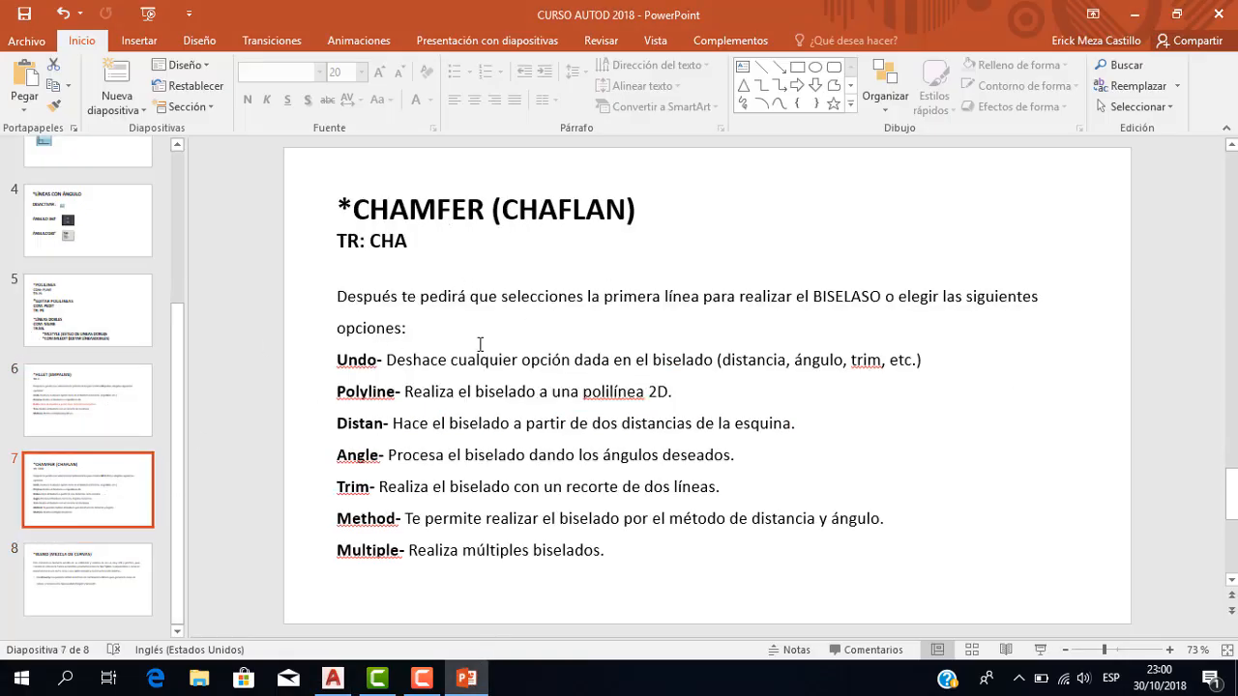
pyautogui.click(114, 586)
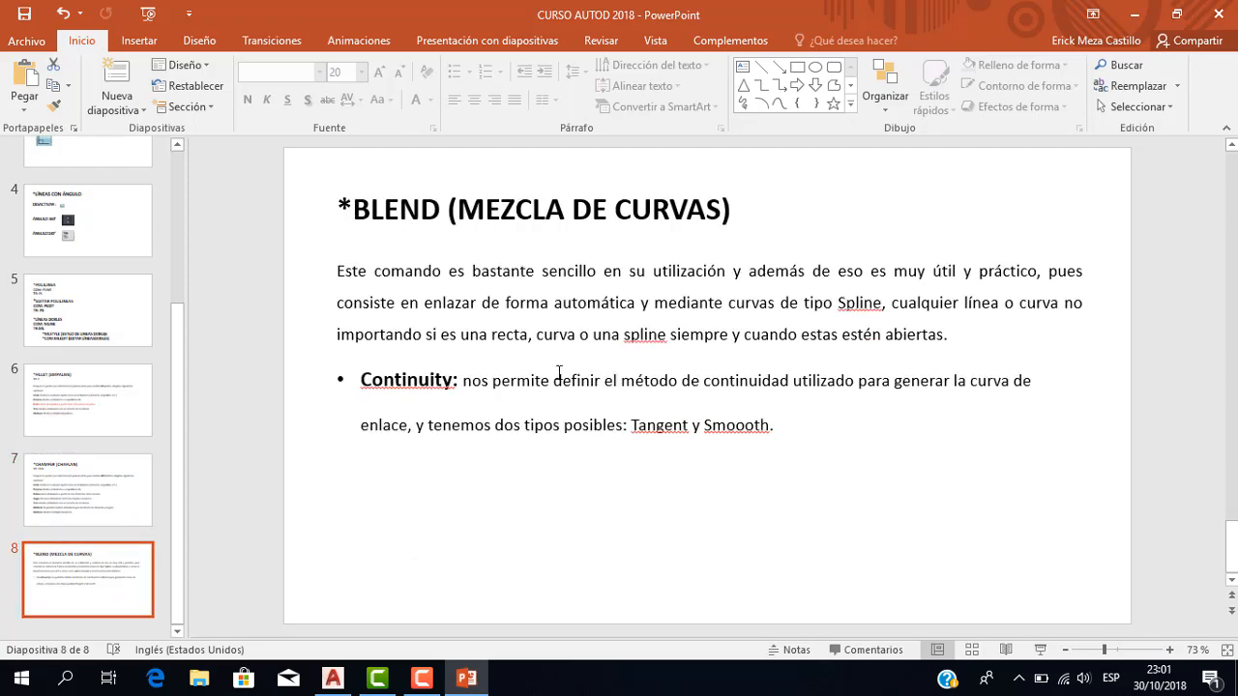
# Step: Switch back to AutoCAD and look over the rows of filleted and chamfered outlines
pyautogui.click(333, 678)
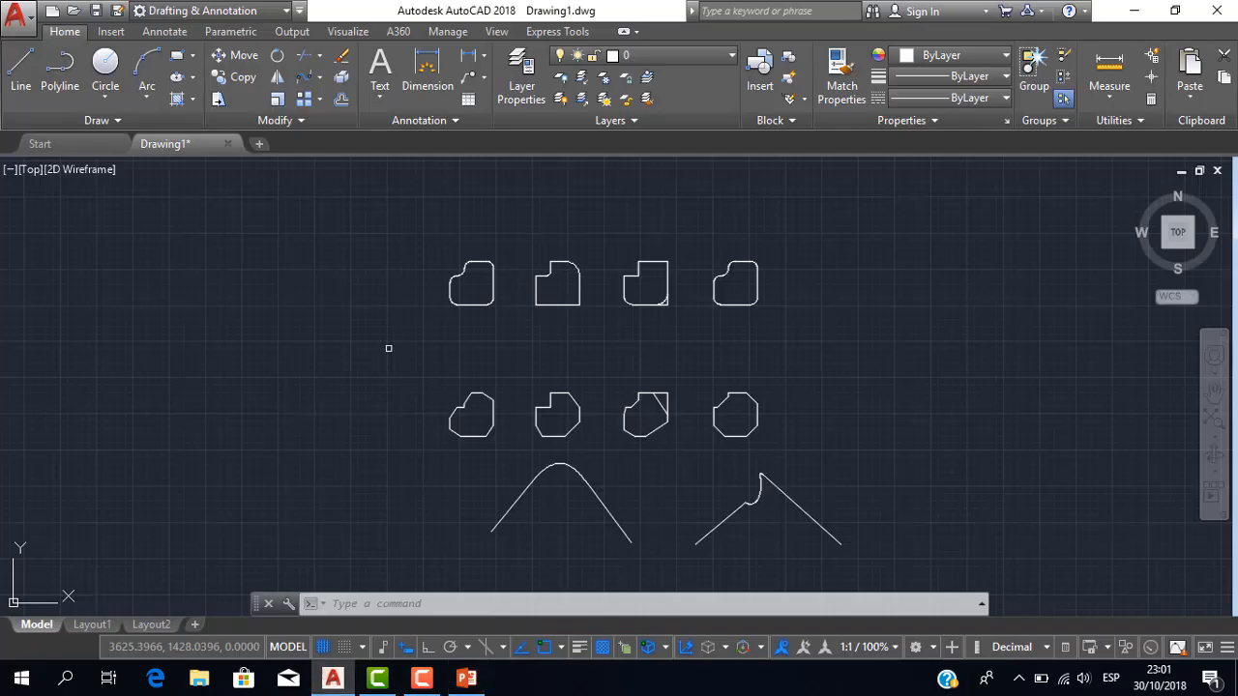
pyautogui.click(318, 84)
pyautogui.scroll(2, 610, 349)
pyautogui.moveTo(583, 342); pyautogui.dragTo(590, 305, button='middle')
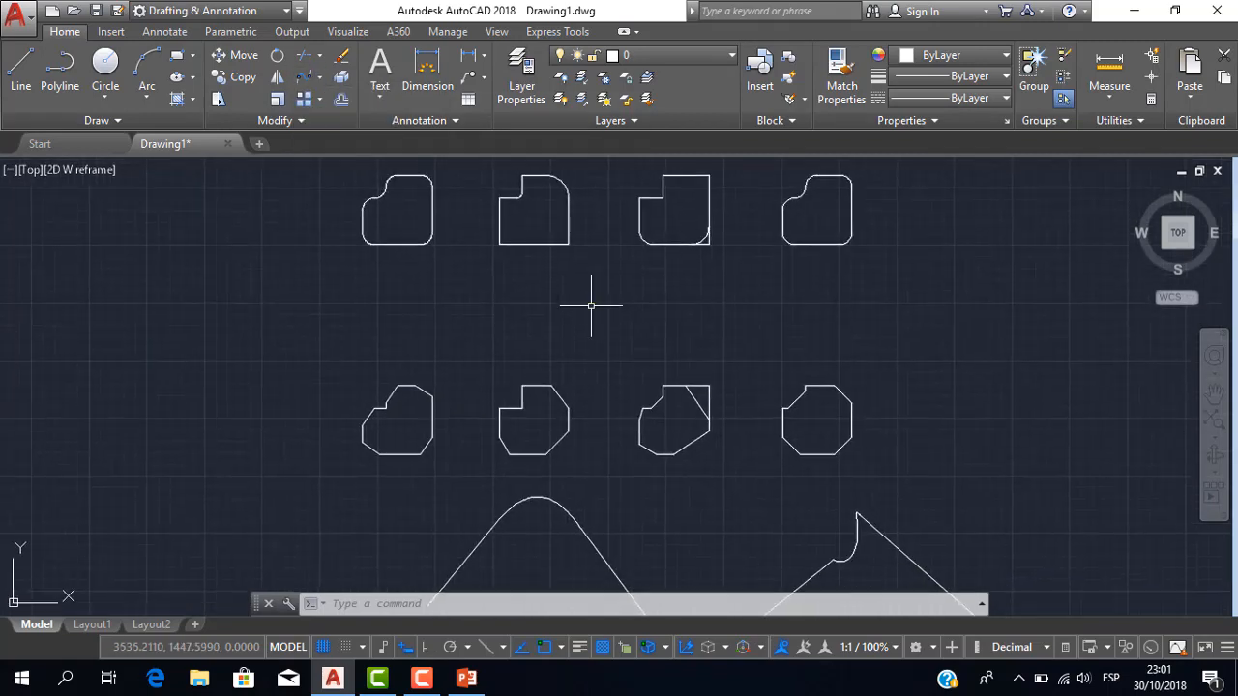